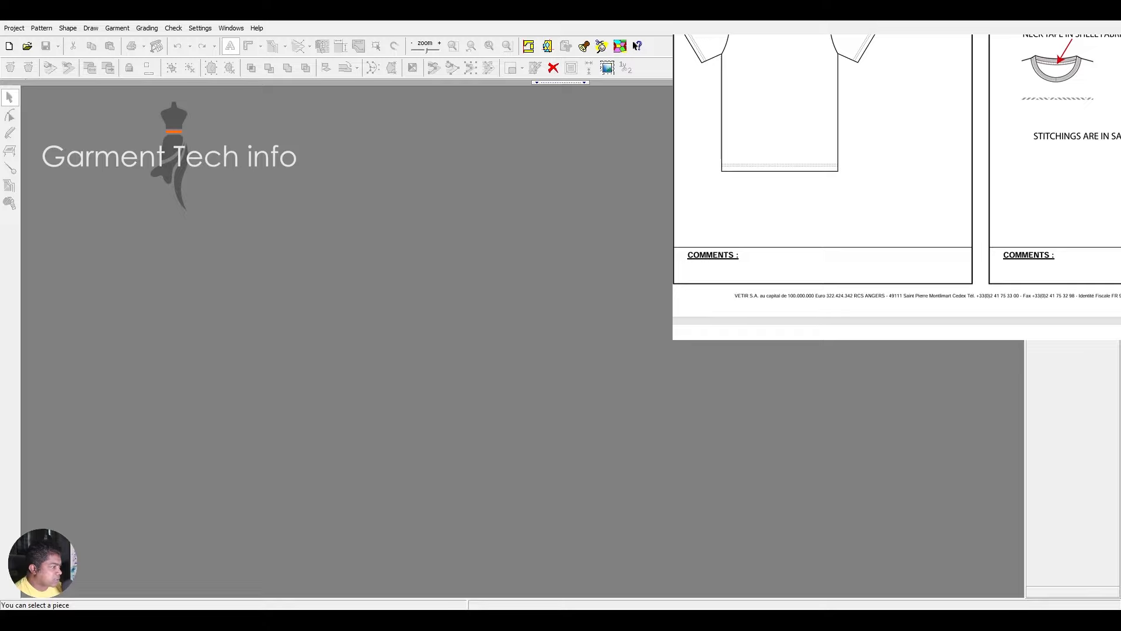
Step: Review the tech pack's T-shirt sketches and the size M column of its measurements table
scroll(960, 65, "down", 9)
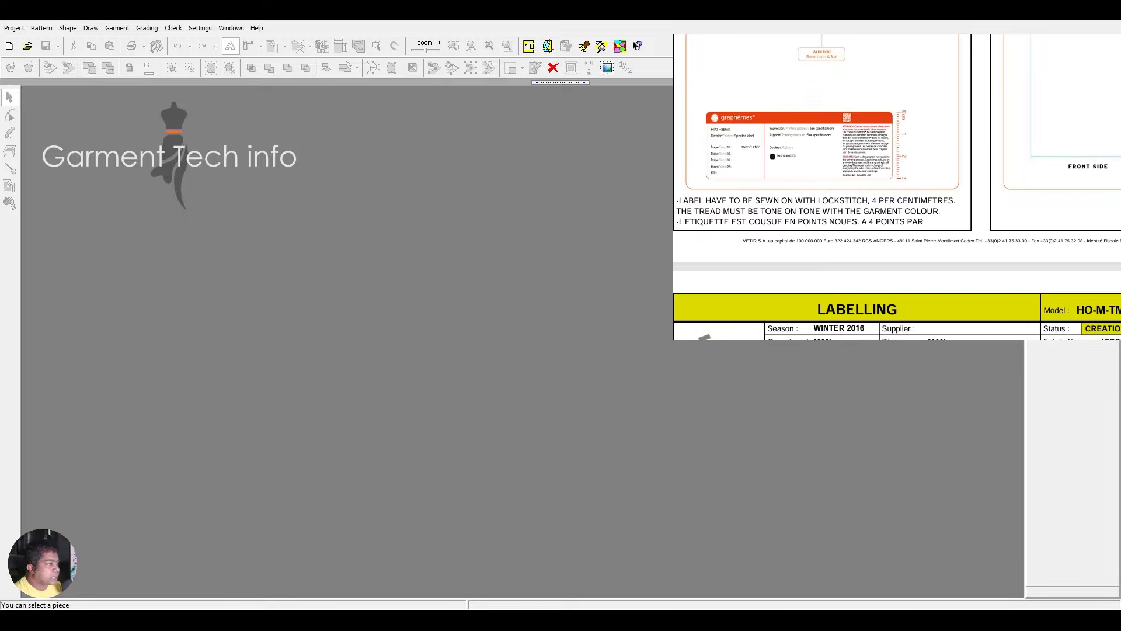
scroll(927, 75, "down", 15)
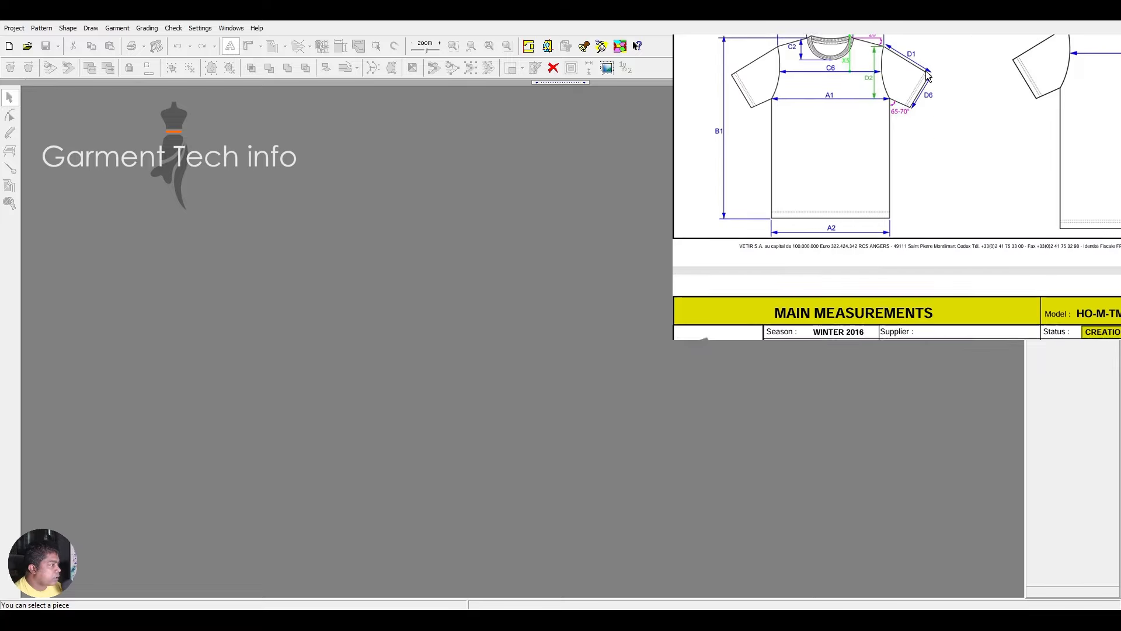
scroll(929, 76, "down", 4)
scroll(928, 76, "up", 4)
scroll(929, 76, "down", 2)
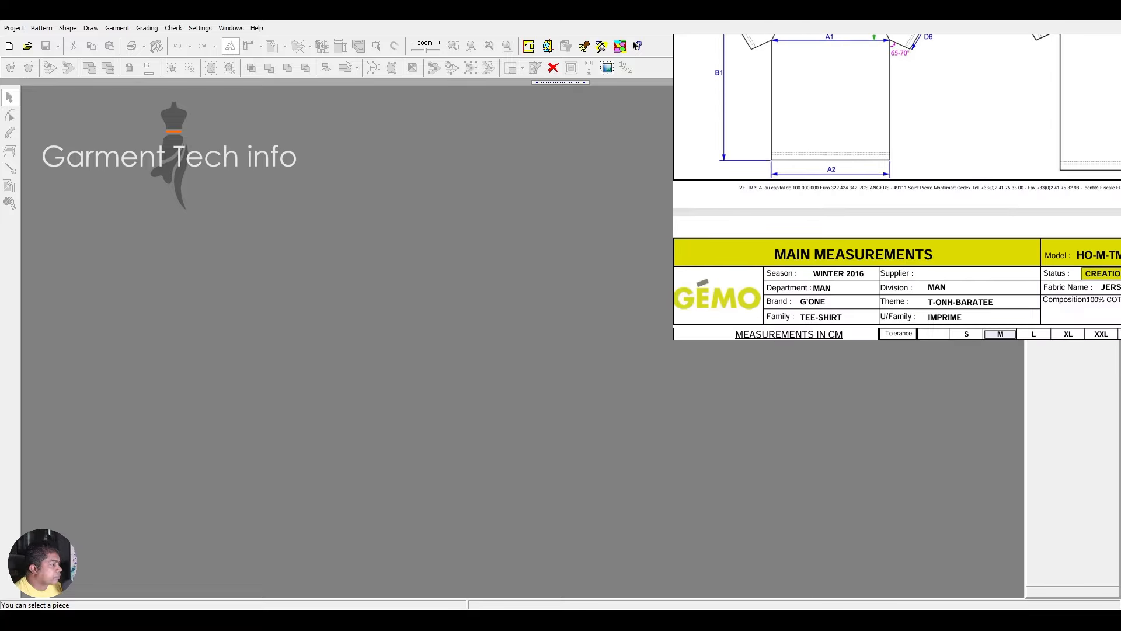
scroll(807, 97, "down", 5)
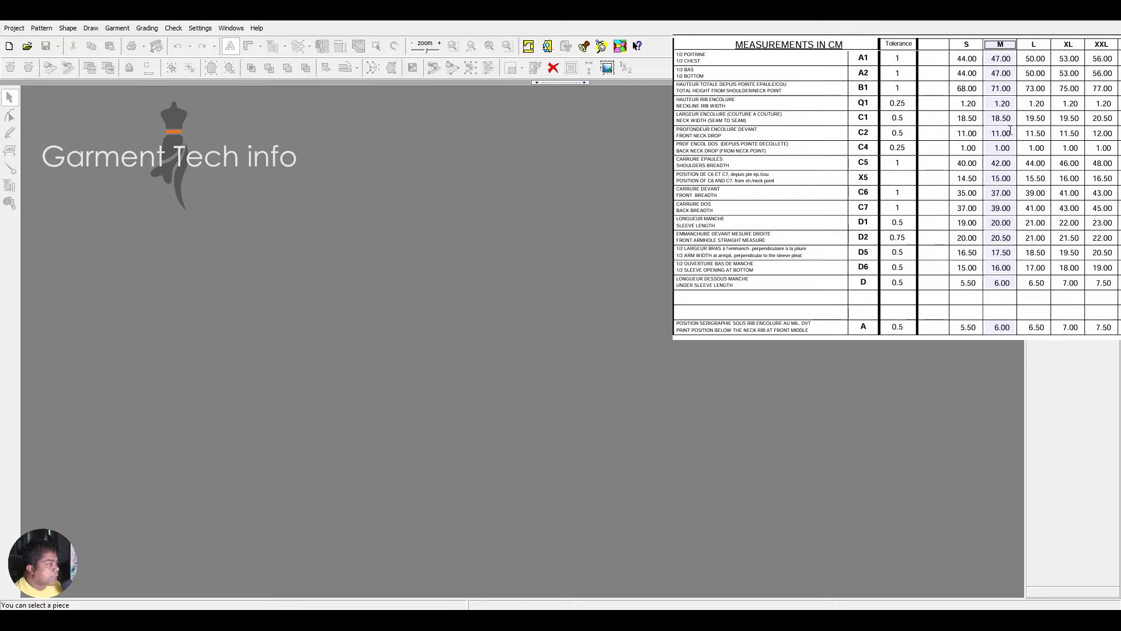
left_click_drag(988, 88, 1012, 59)
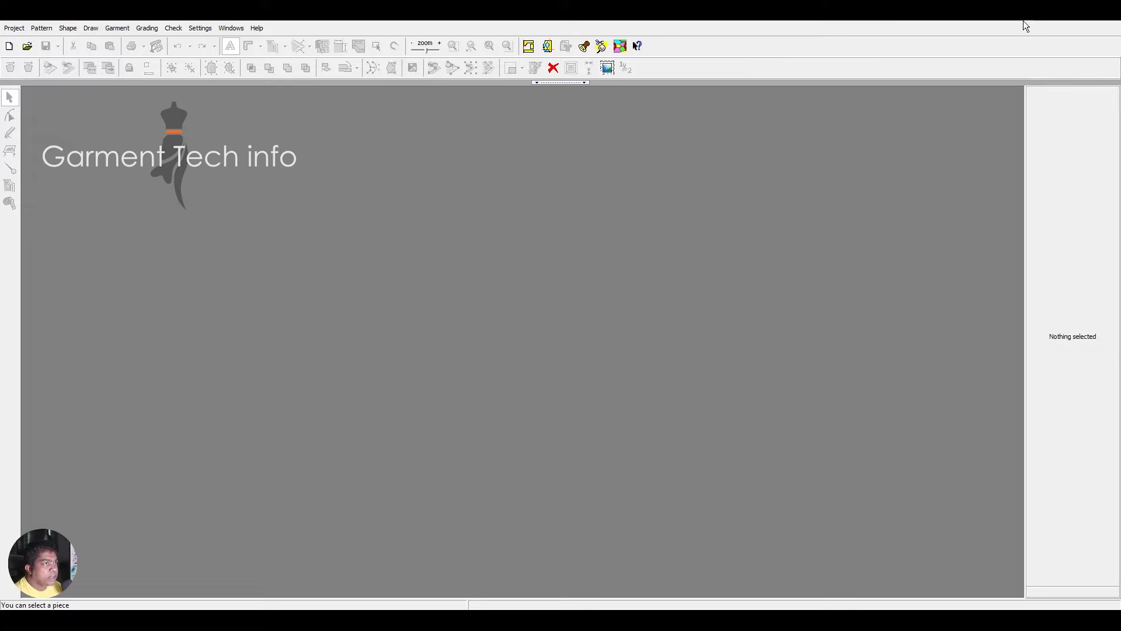
Step: Start a new project and draw a rectangular pattern piece about 50.8 cm wide and 17.3 cm high
left_click(9, 47)
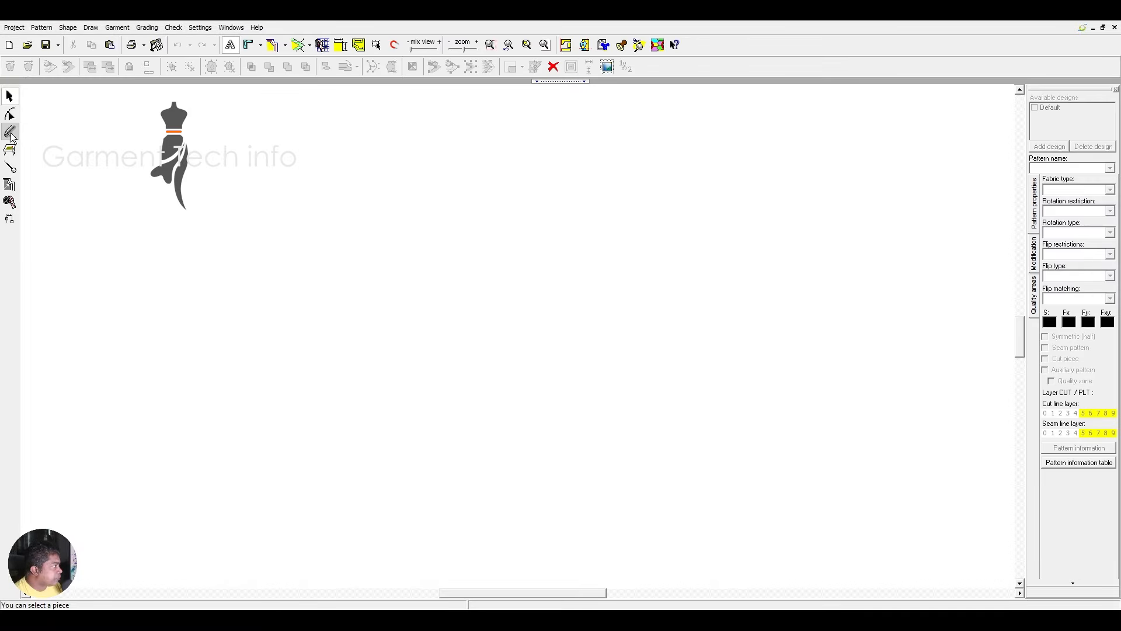
left_click(11, 133)
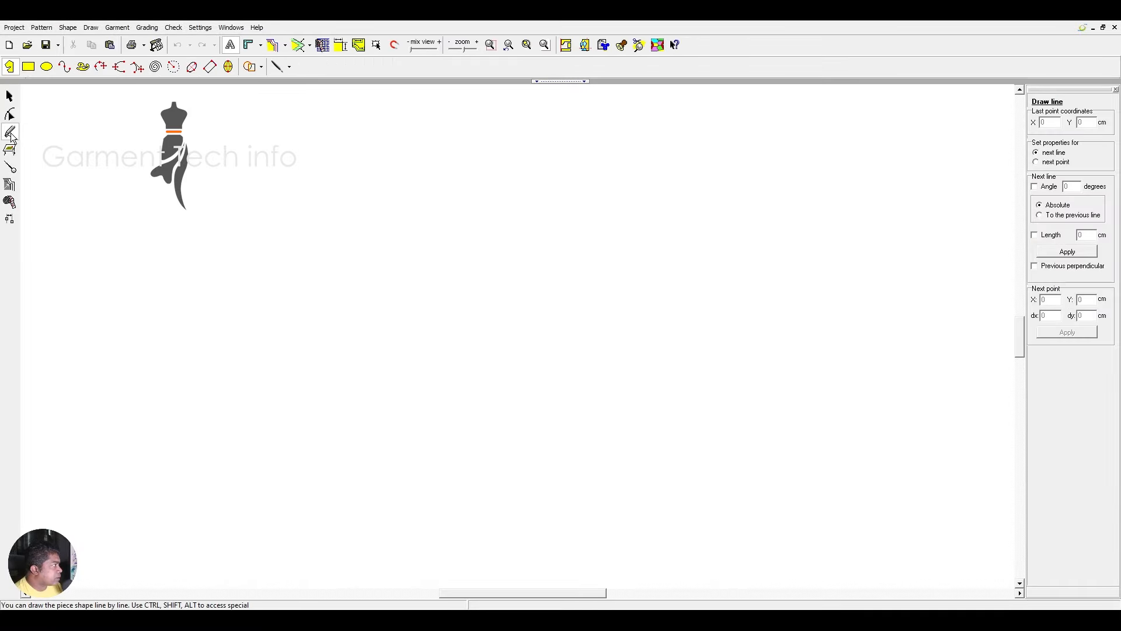
left_click(28, 66)
left_click_drag(280, 241, 577, 341)
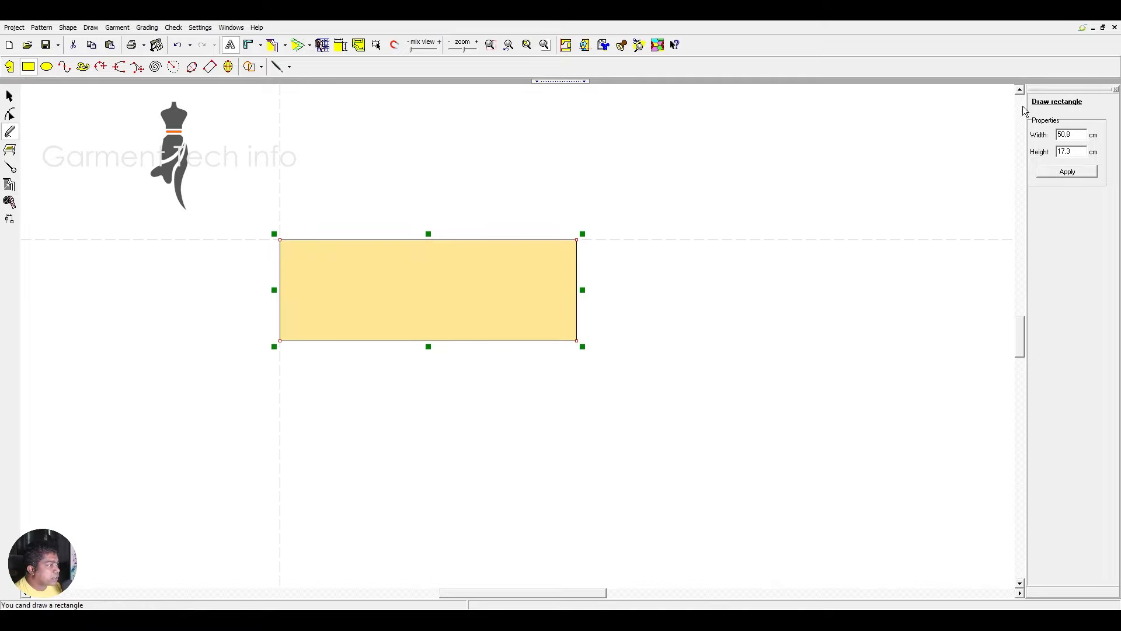
Step: Set the rectangle's width to 71 cm and its height to 23.5 cm
left_click(1076, 135)
type("71")
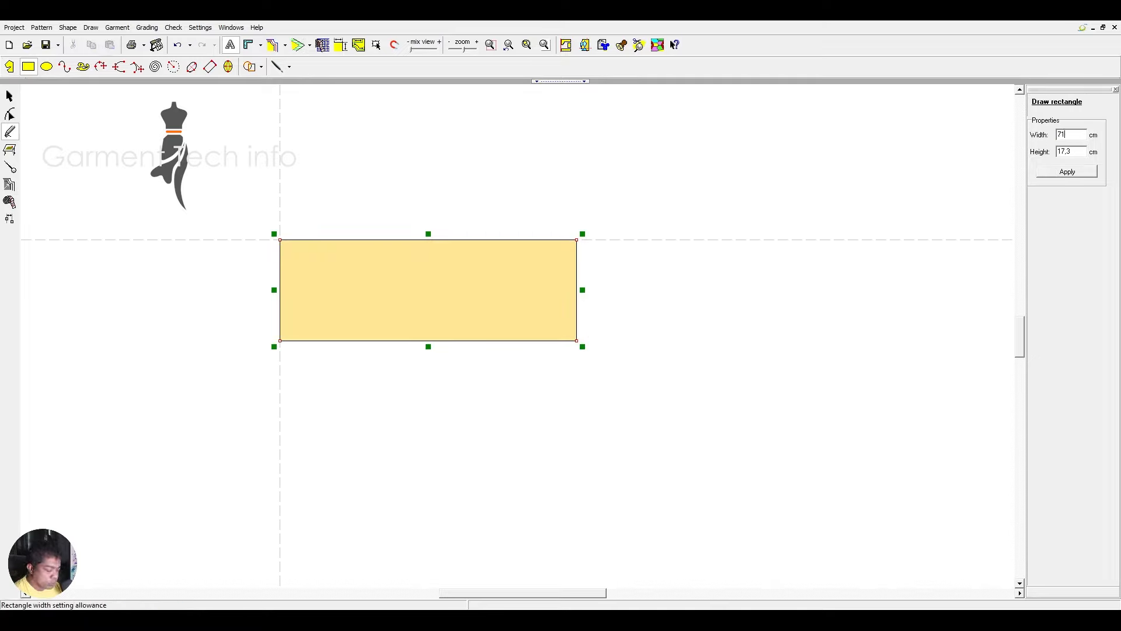
key("Return")
left_click(1079, 153)
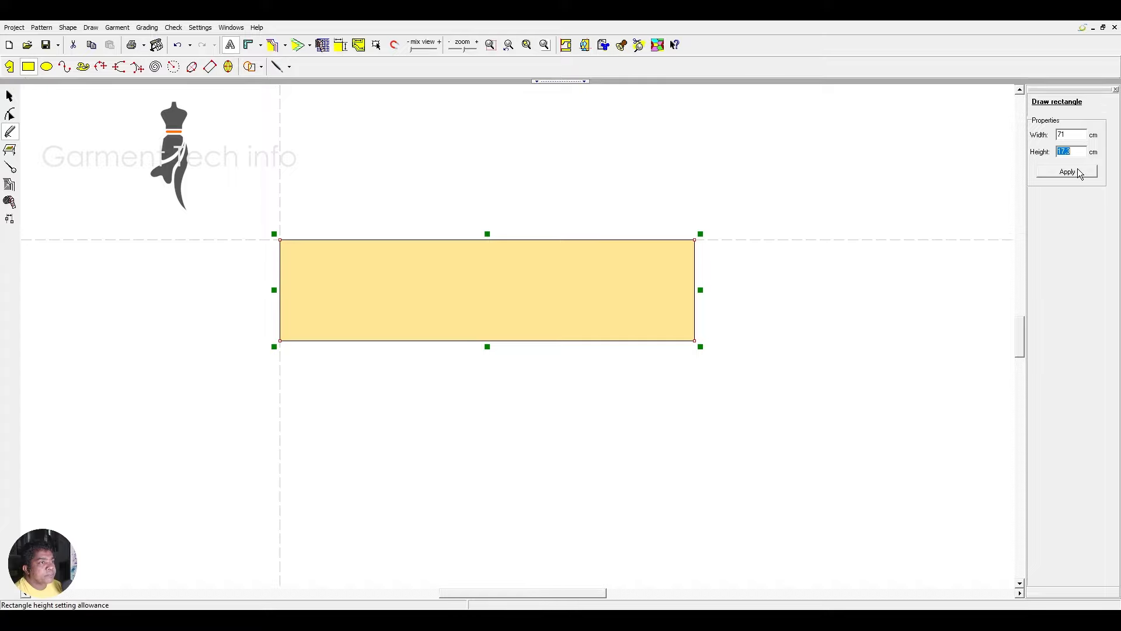
type("23.5")
left_click(1080, 173)
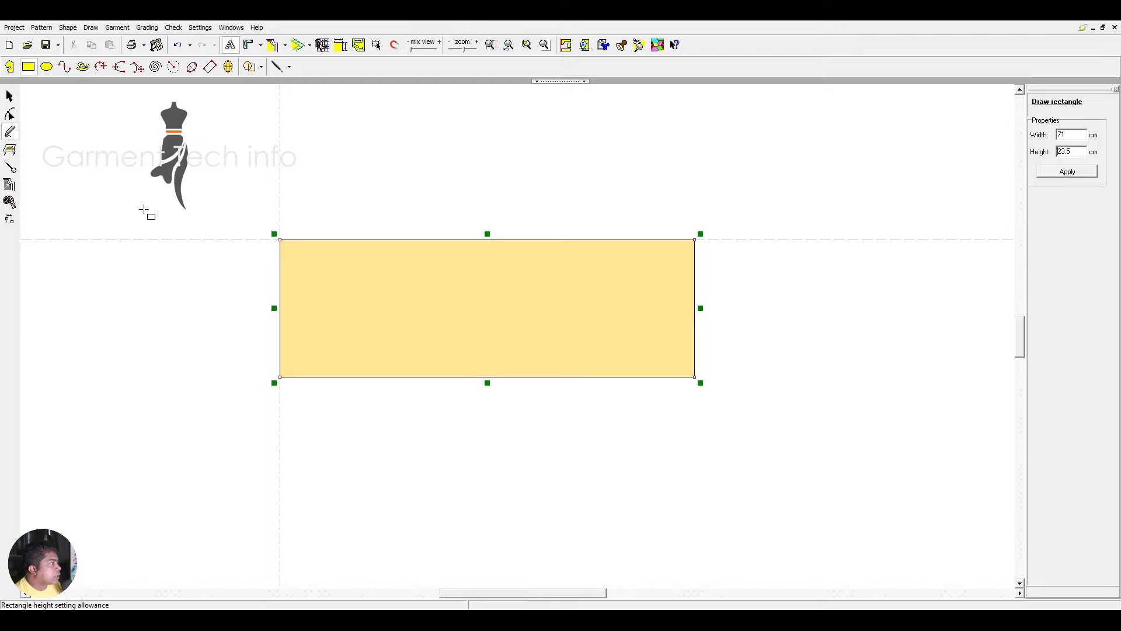
Step: Set the coordinate origin on the rectangle's lower-left corner point
left_click(10, 115)
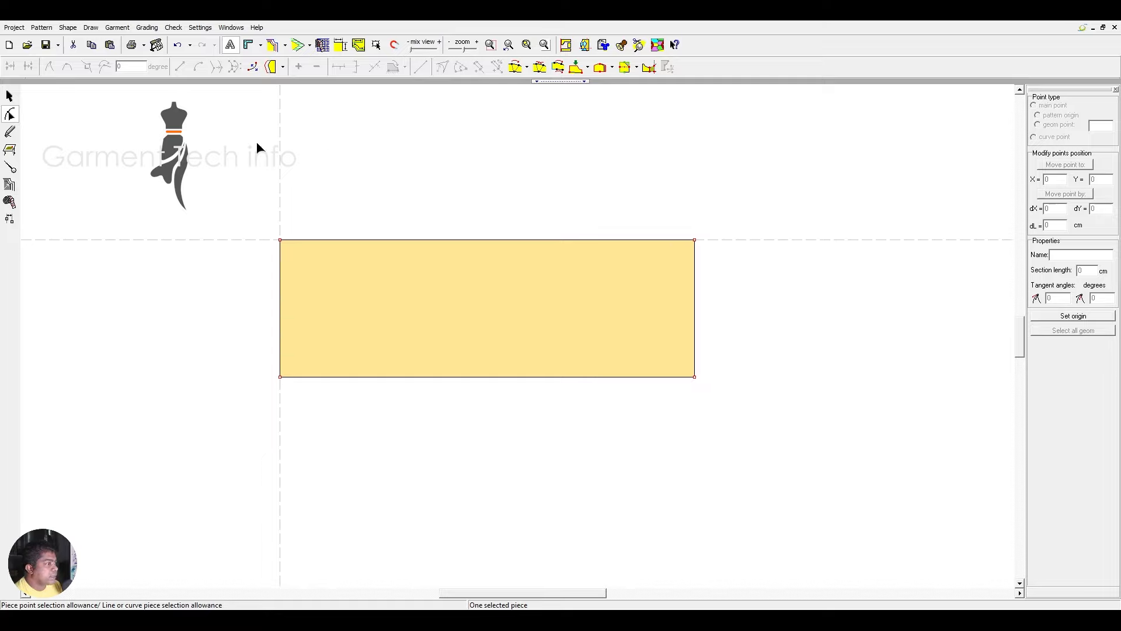
left_click(279, 377)
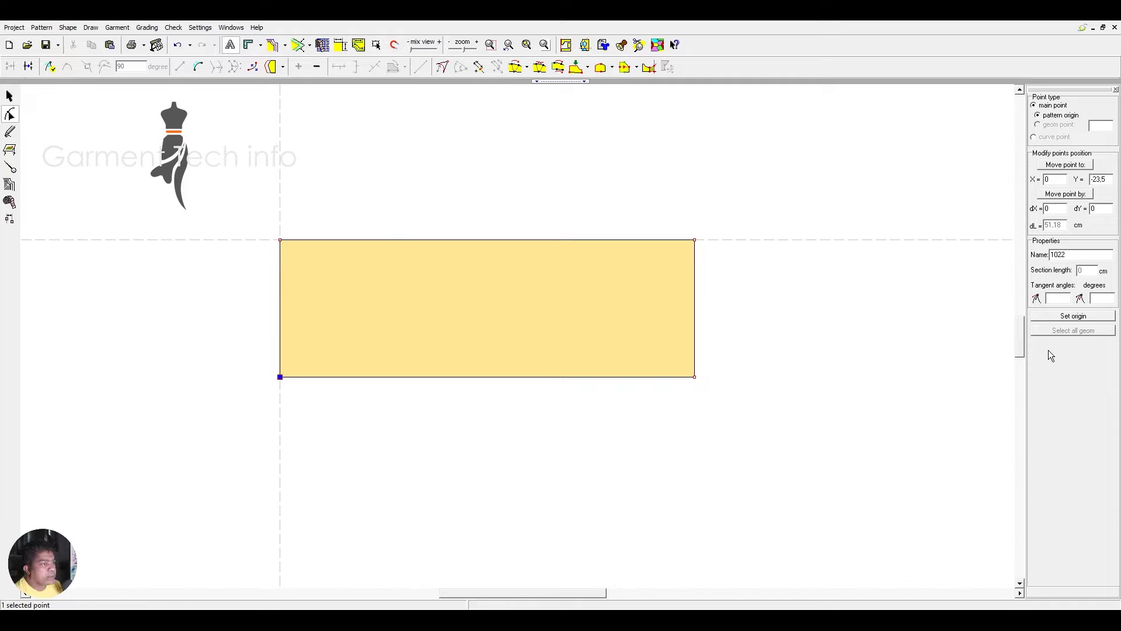
left_click(1058, 316)
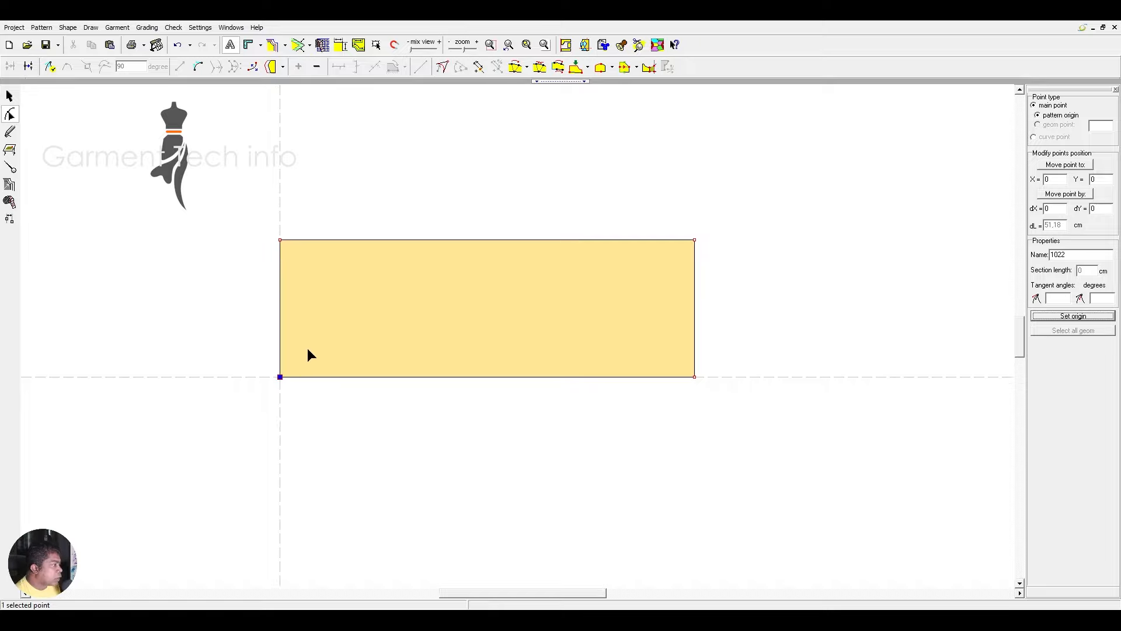
left_click_drag(307, 350, 315, 424)
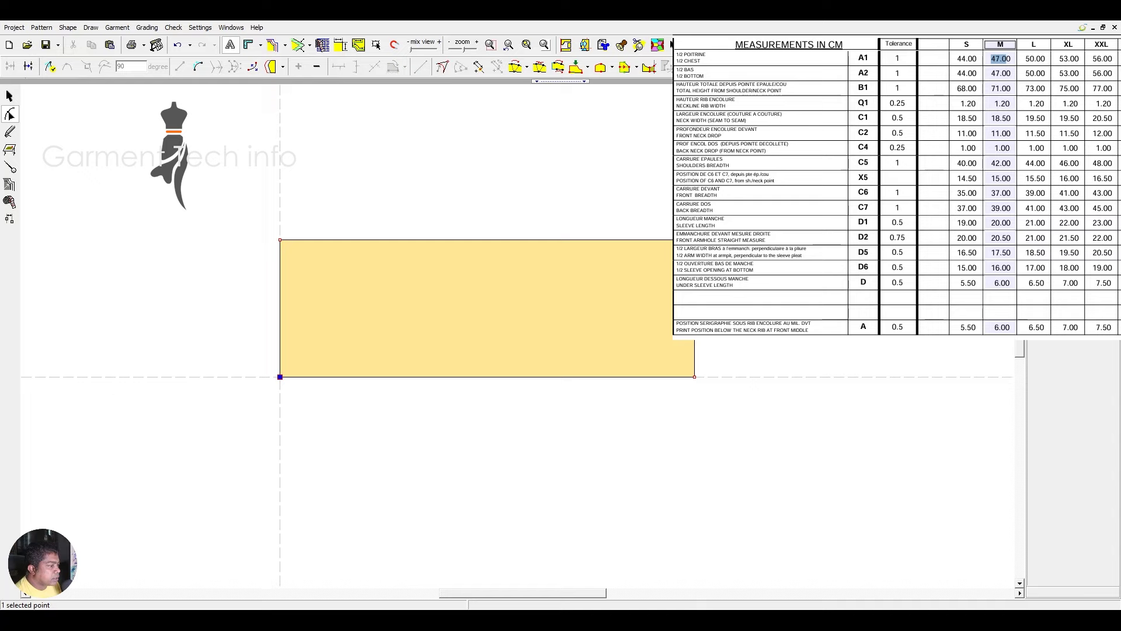
Step: Check the neck width in the measurements table and add a point on the rectangle's left edge at Y = 9.25
left_click(995, 119)
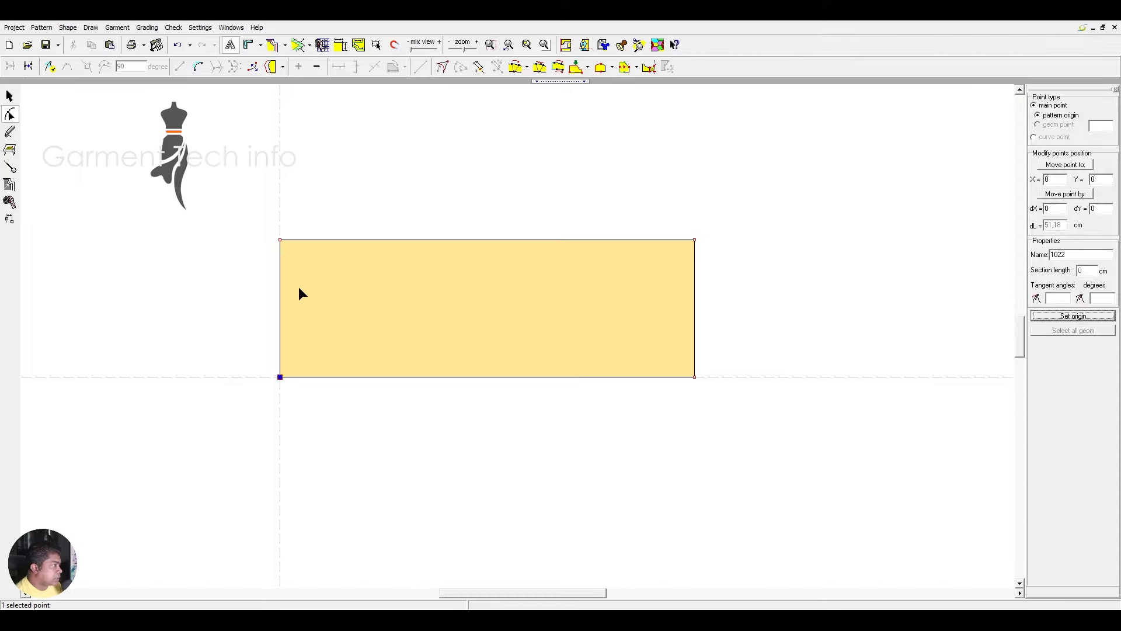
left_click(279, 334)
double_click(1102, 180)
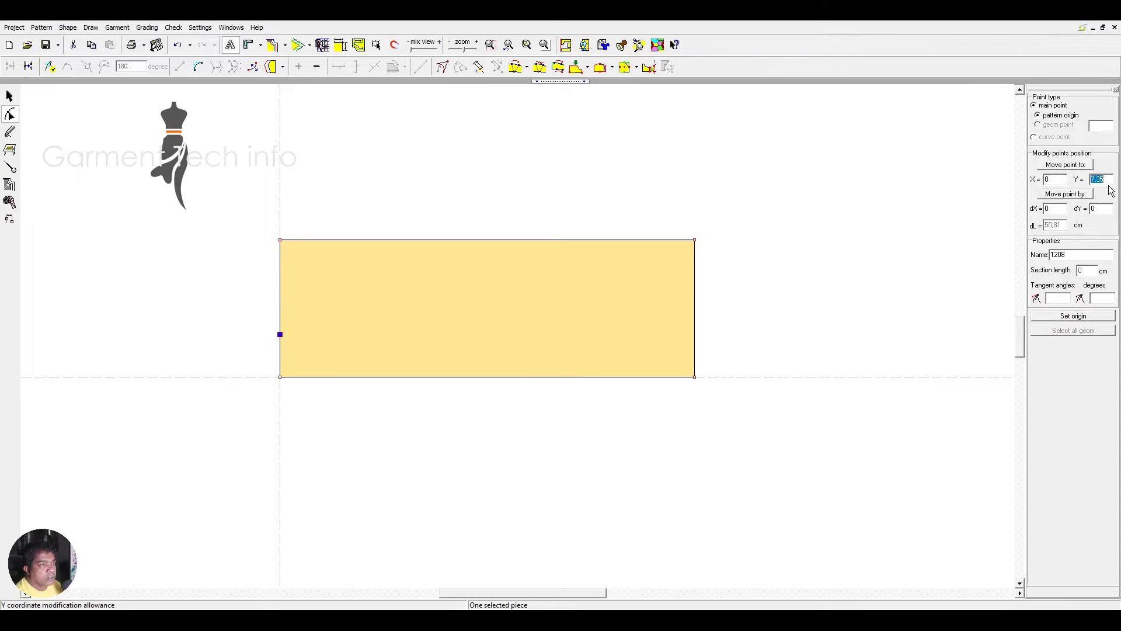
type("9,25")
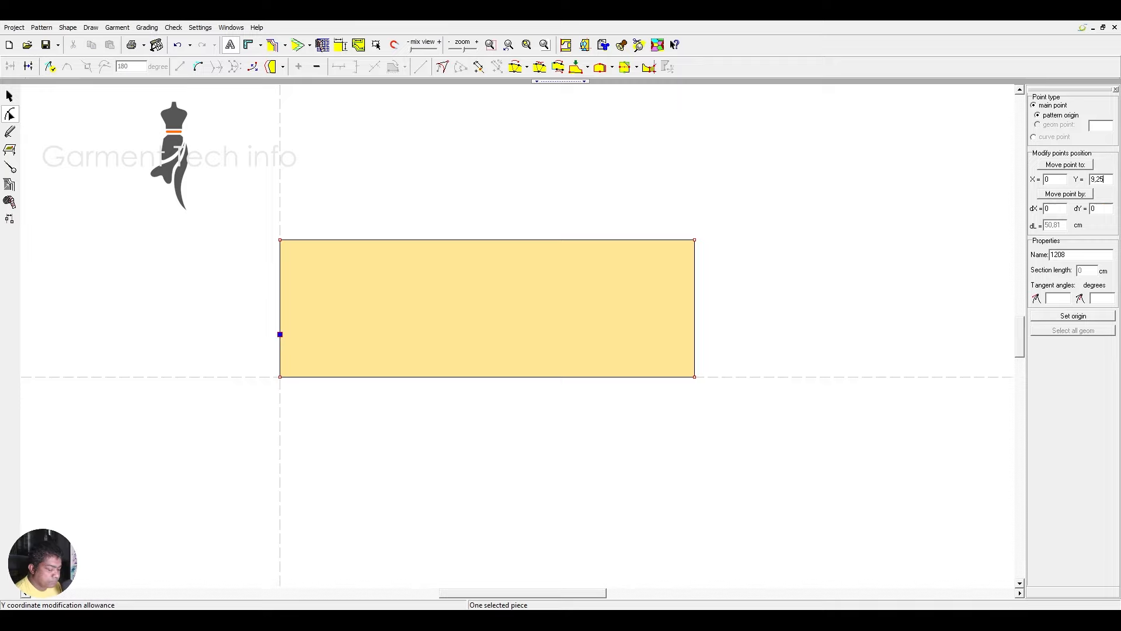
key("Return")
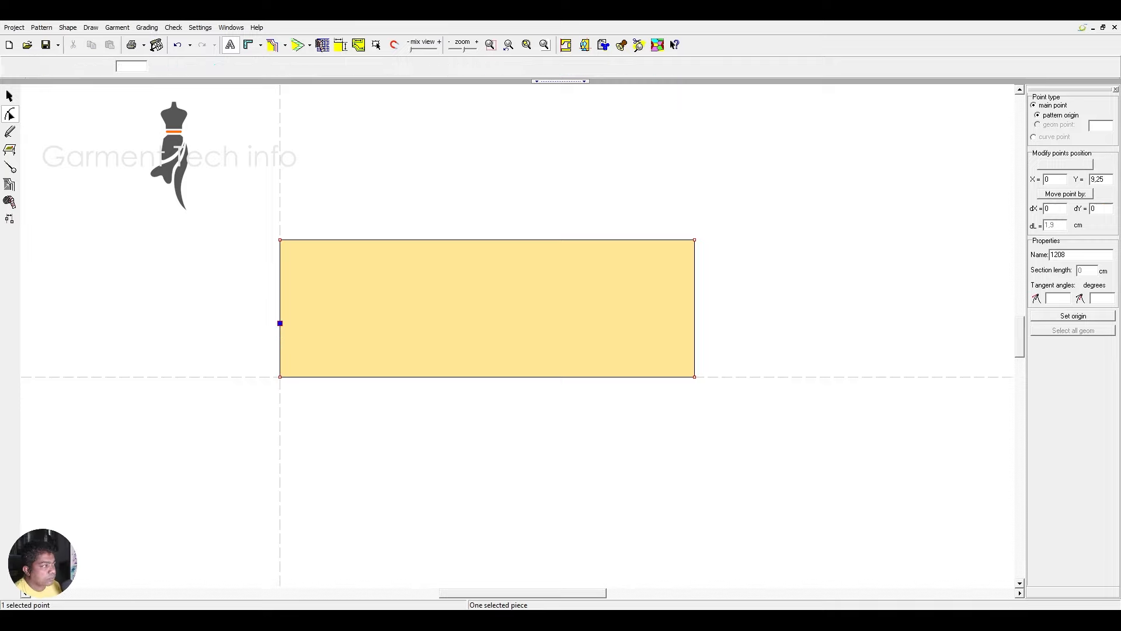
Step: Add a point on the rectangle's bottom edge at X = 1 for the back neck drop
left_click(296, 377)
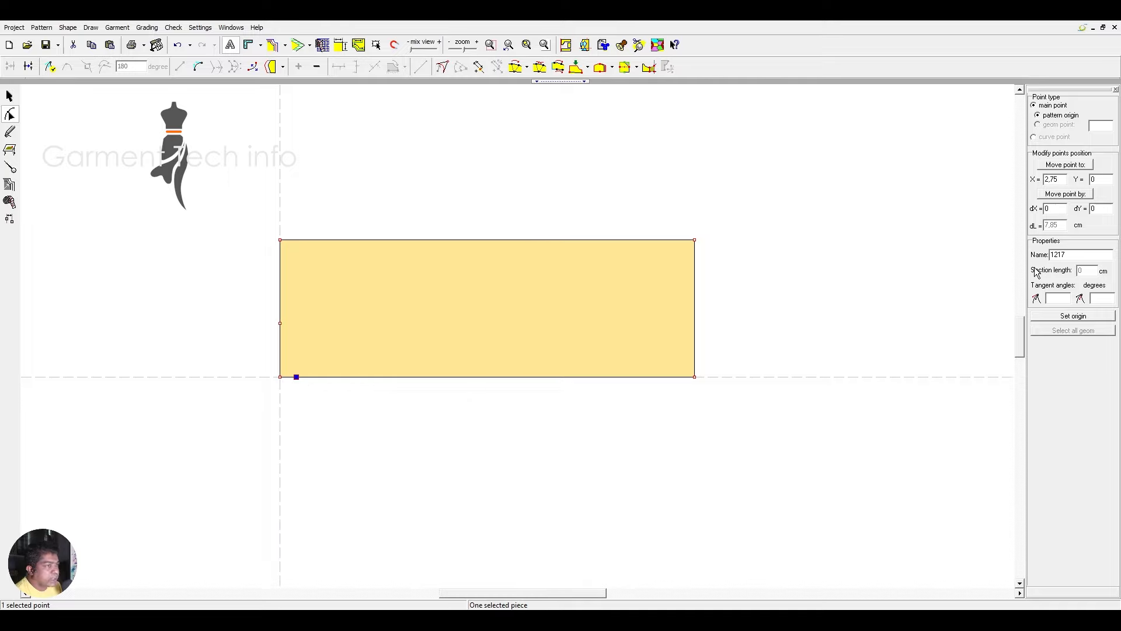
double_click(1057, 180)
type("1")
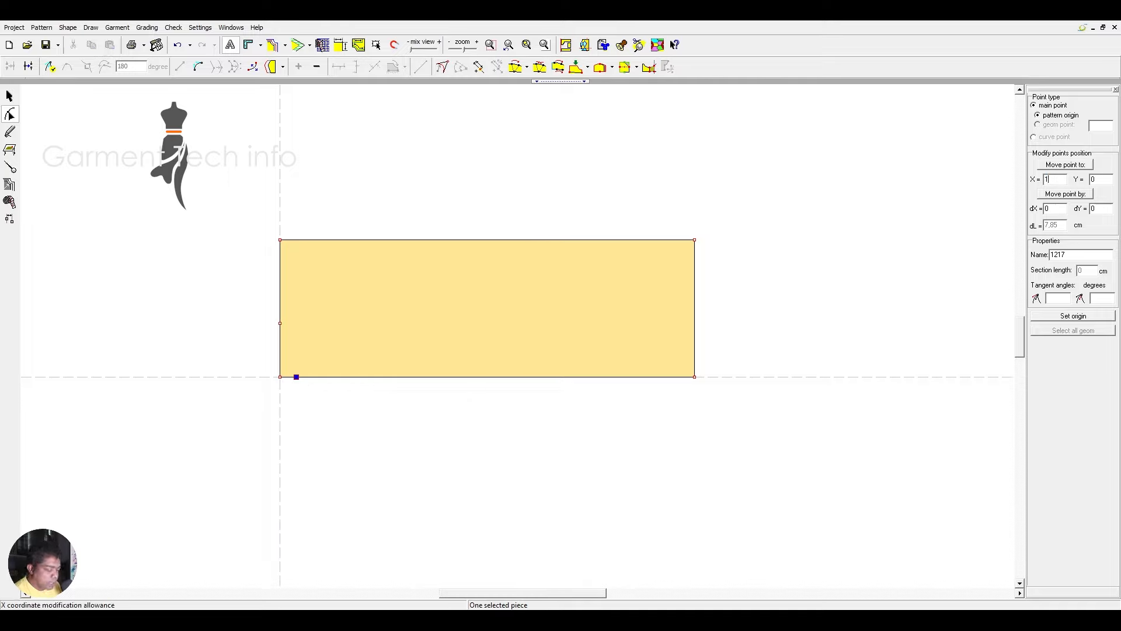
key("Return")
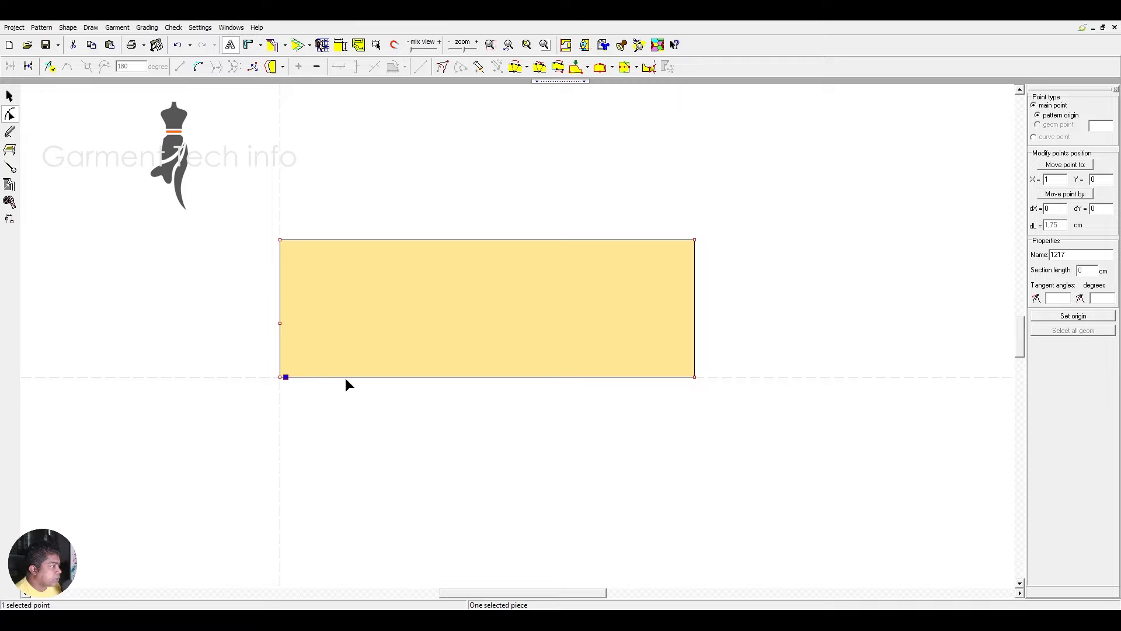
Step: Add a point on the rectangle's bottom edge at X = 11 for the front neck drop
left_click(343, 377)
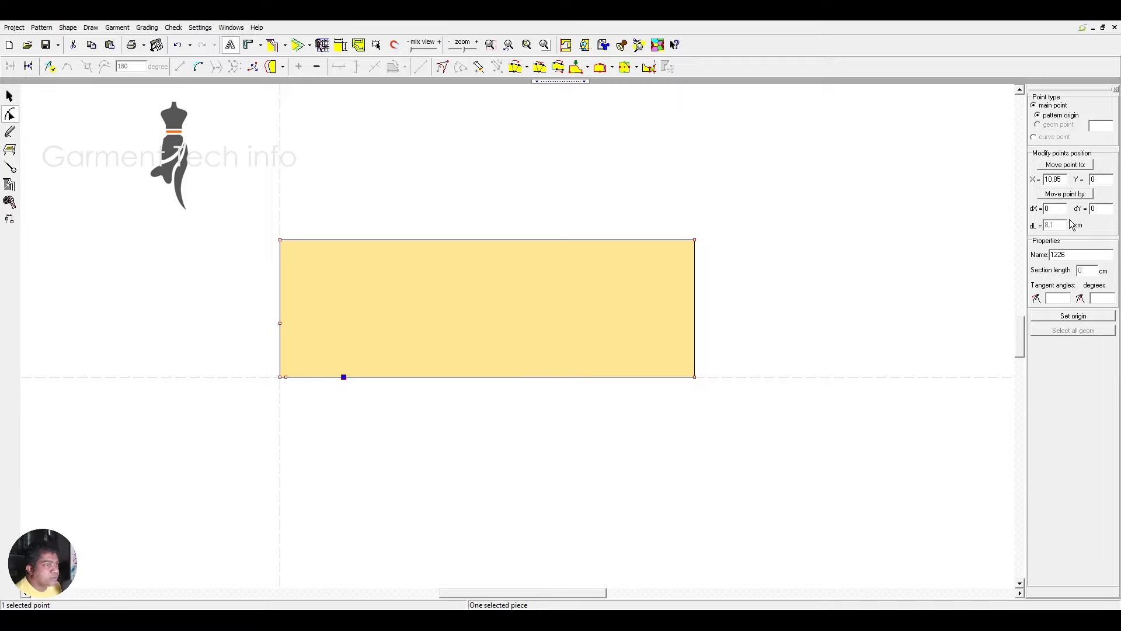
double_click(1056, 179)
type("11")
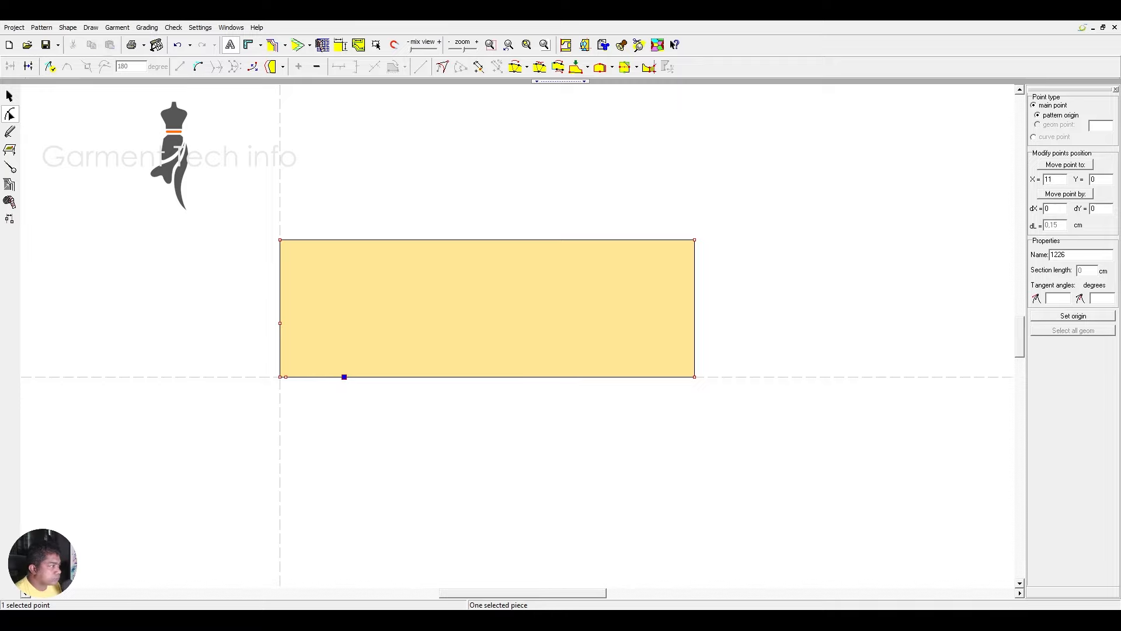
Step: Add a point near the upper end of the rectangle's left edge at Y = 21 for half the shoulder breadth
left_click(280, 244)
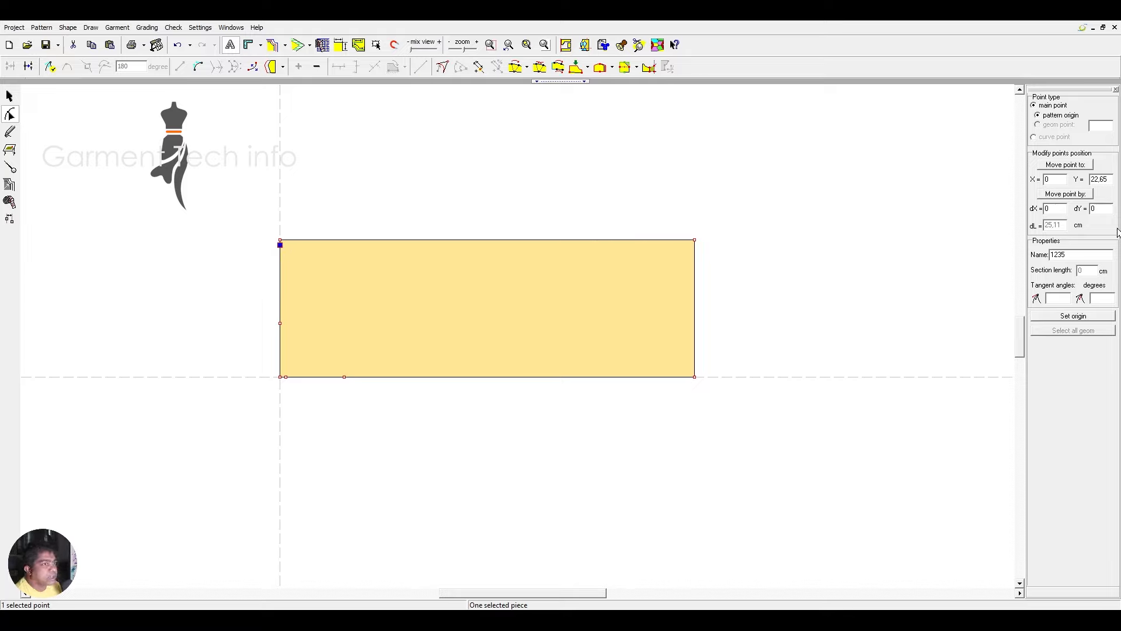
double_click(1104, 181)
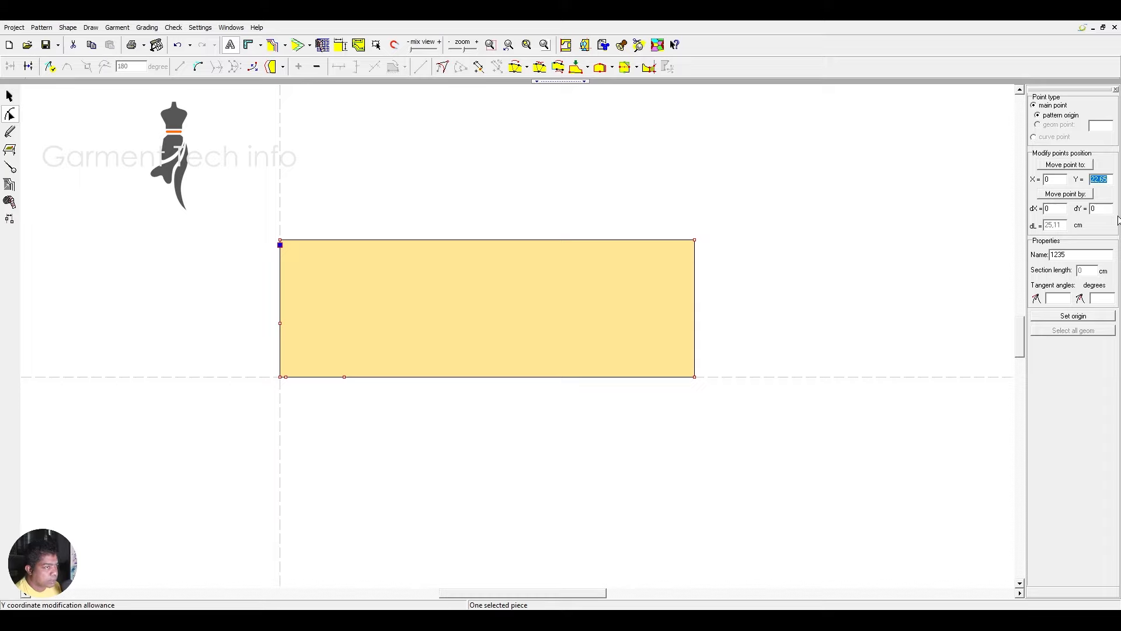
type("21")
key("Return")
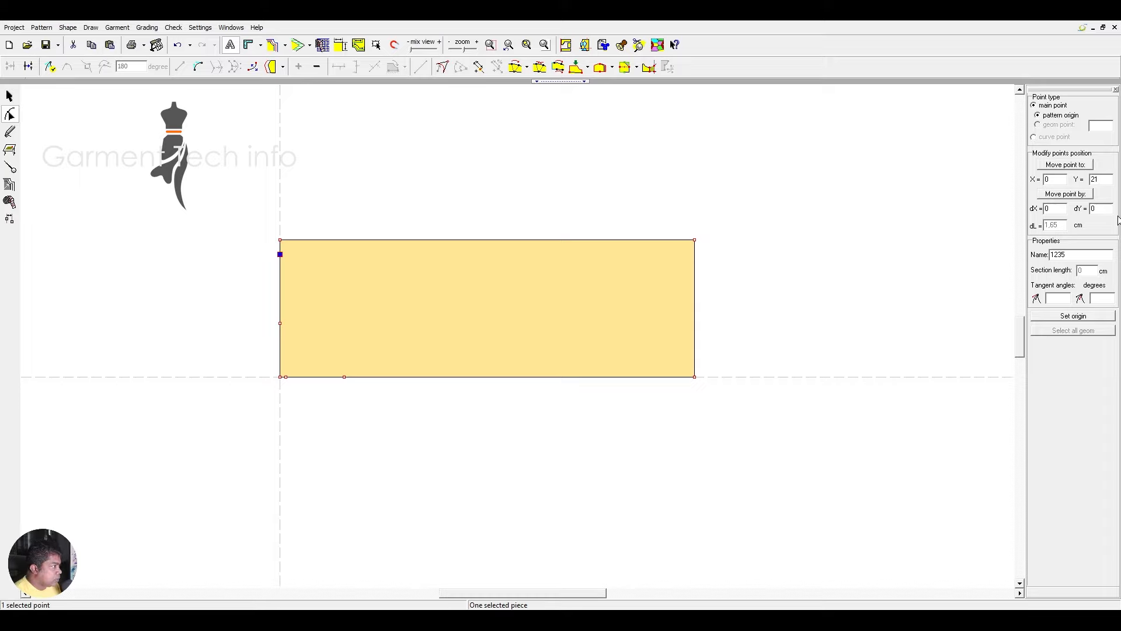
Step: Delete the rectangle's lower-left corner point and convert the resulting slanted back neckline segment to a curve
scroll(488, 327, "up", 2)
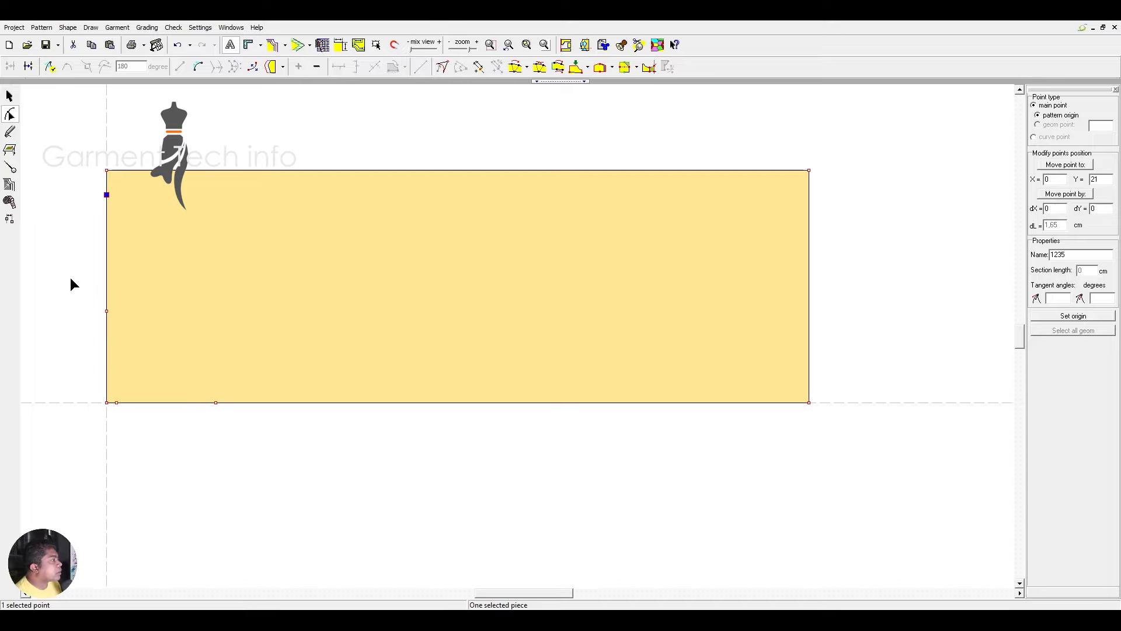
left_click_drag(60, 187, 307, 439)
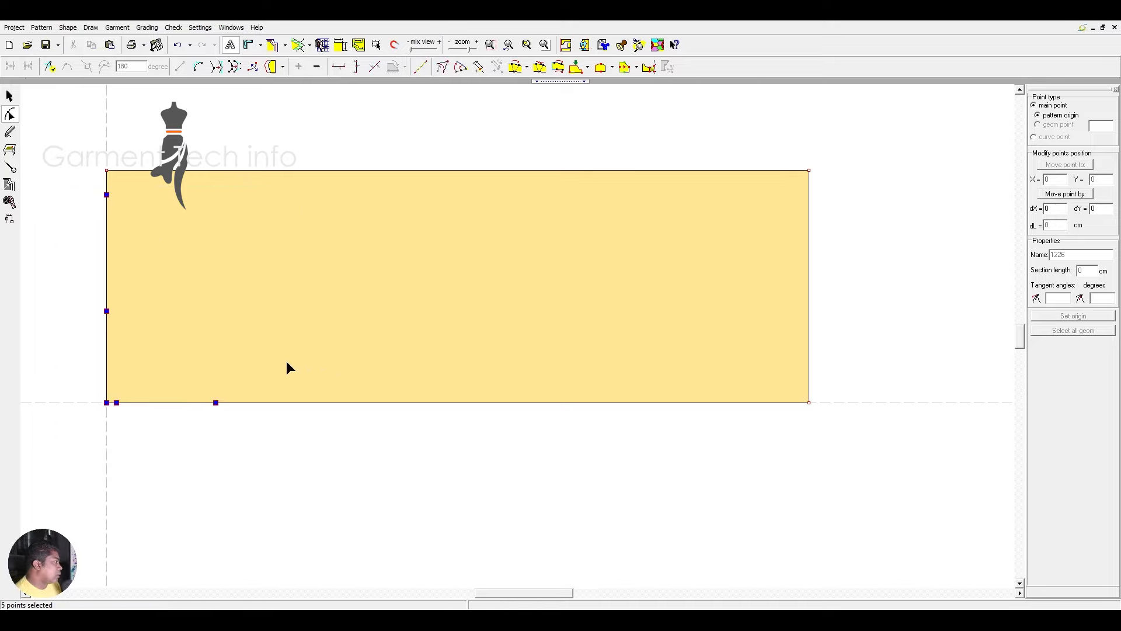
scroll(508, 386, "down", 3)
scroll(520, 339, "up", 3)
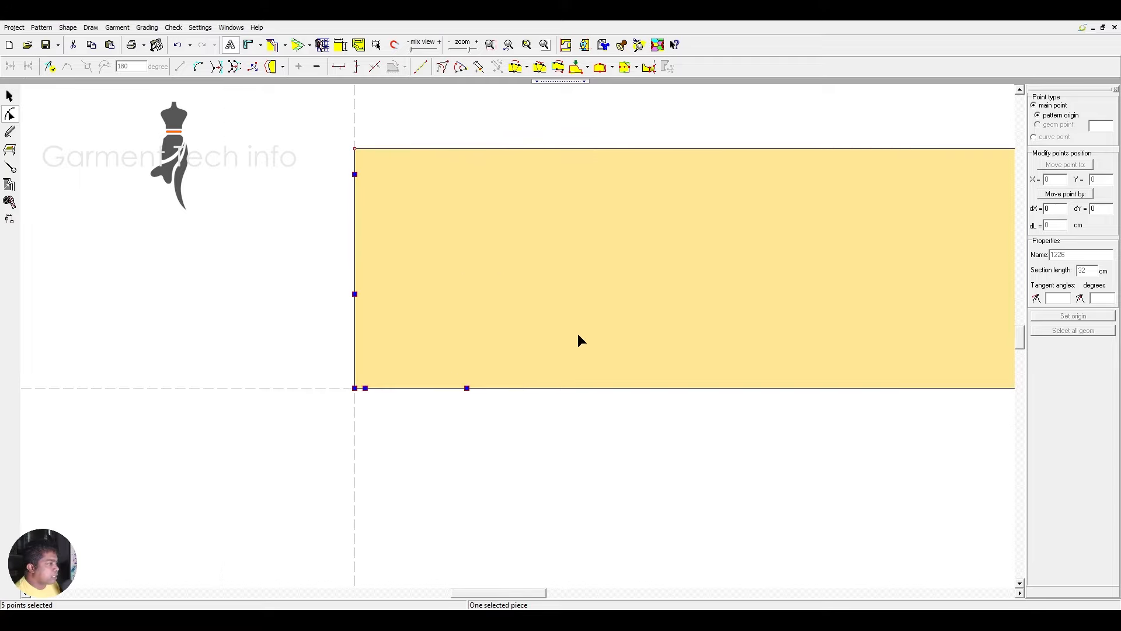
left_click_drag(326, 353, 365, 421)
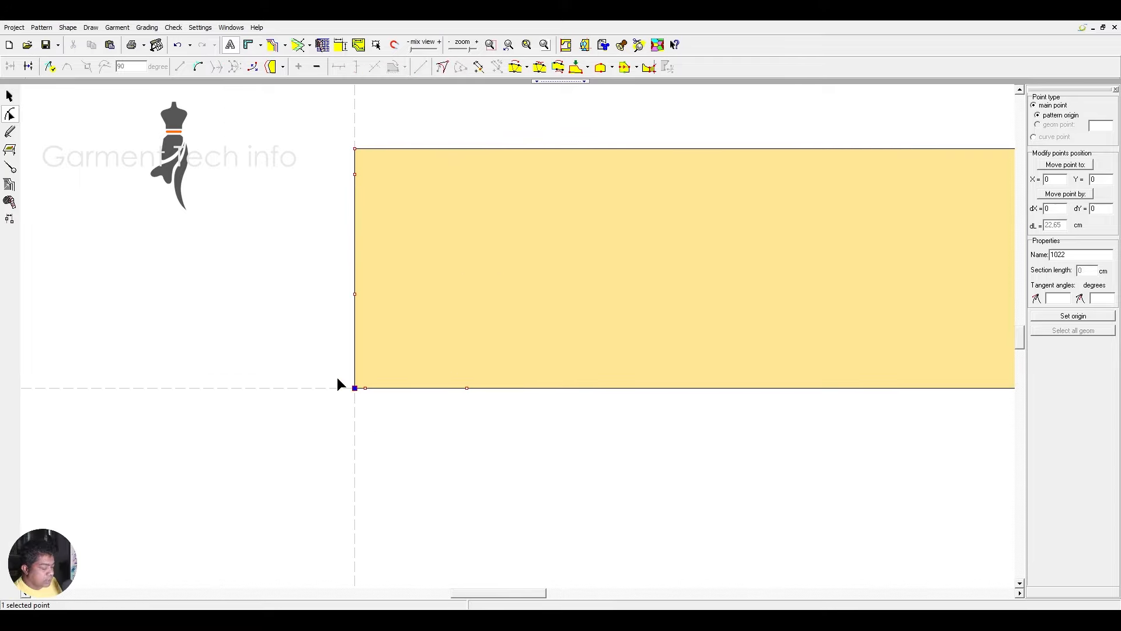
key("Delete")
left_click(361, 351)
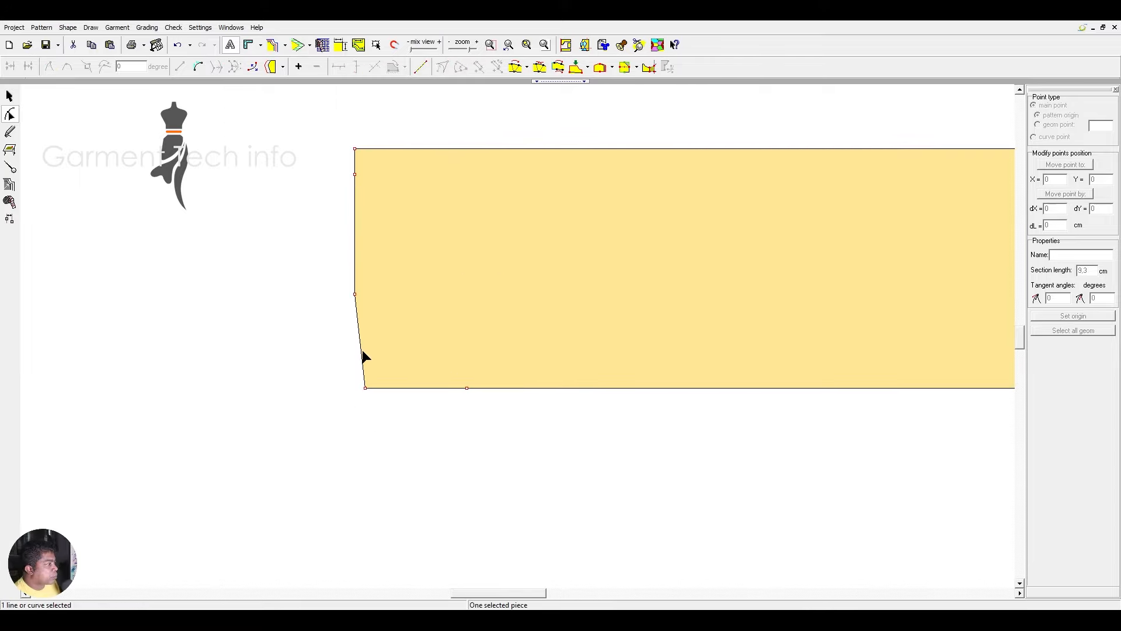
left_click(198, 67)
Step: Try smoothing the back neckline curve at its lower end point and undo the change
left_click(366, 388)
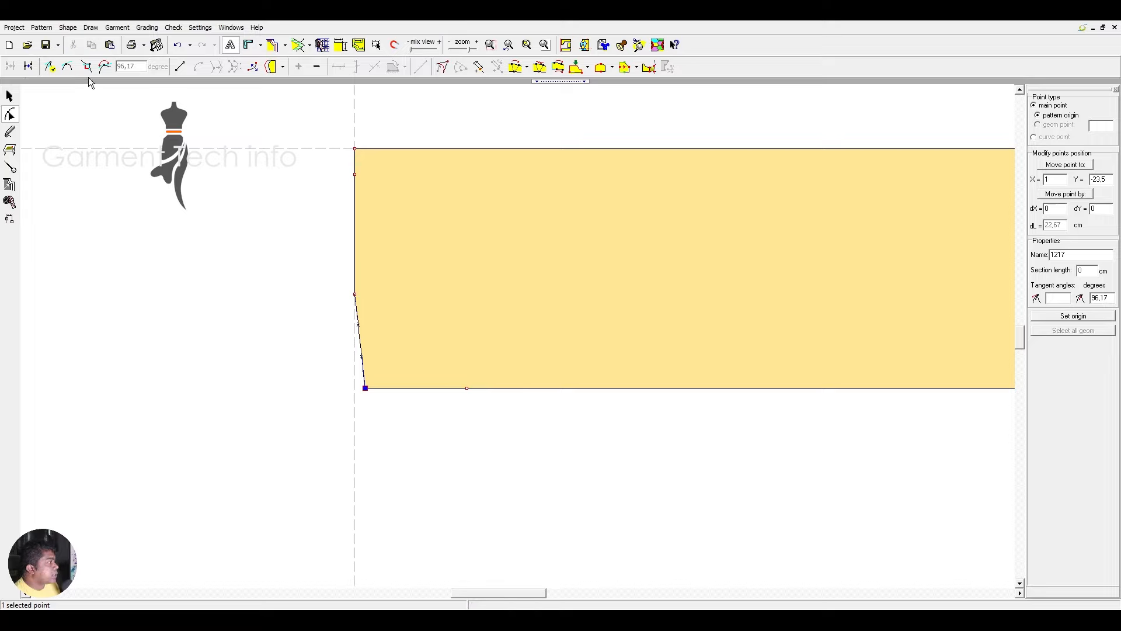
left_click(70, 67)
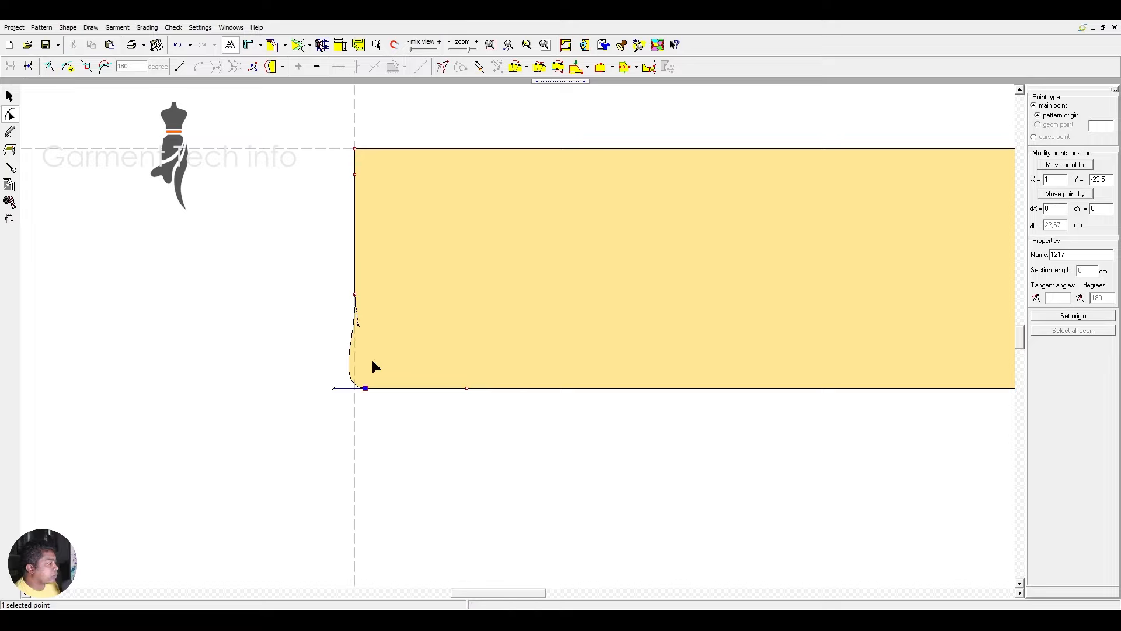
key("ctrl+z")
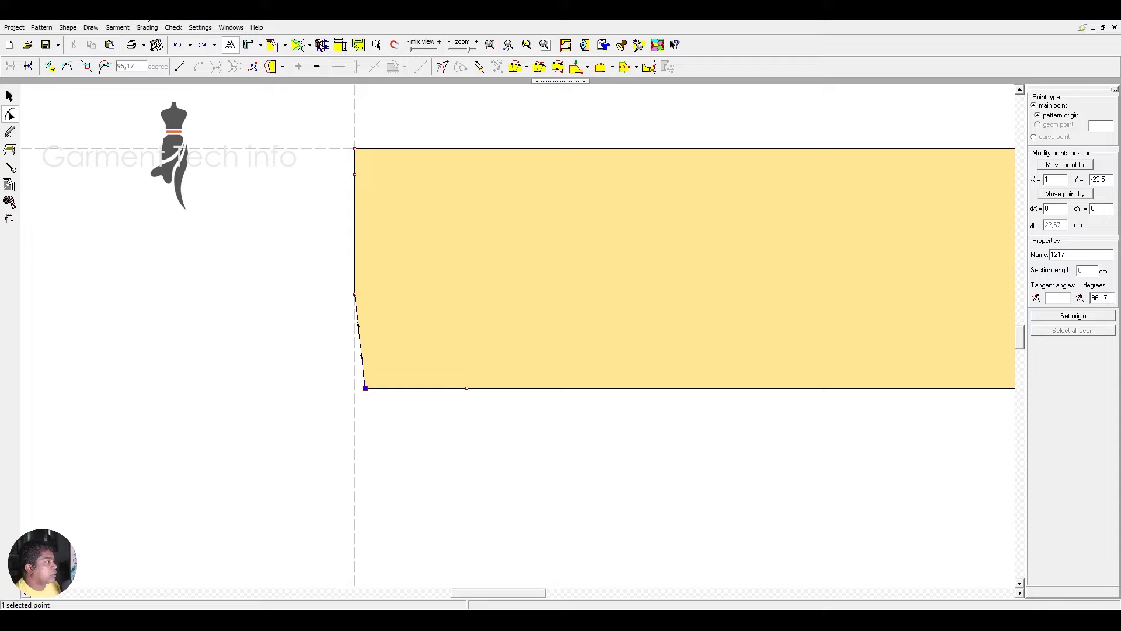
Step: Make the back neckline curve perpendicular to the centre line at its lower end and deepen the curve into a rounded neckline
left_click(88, 70)
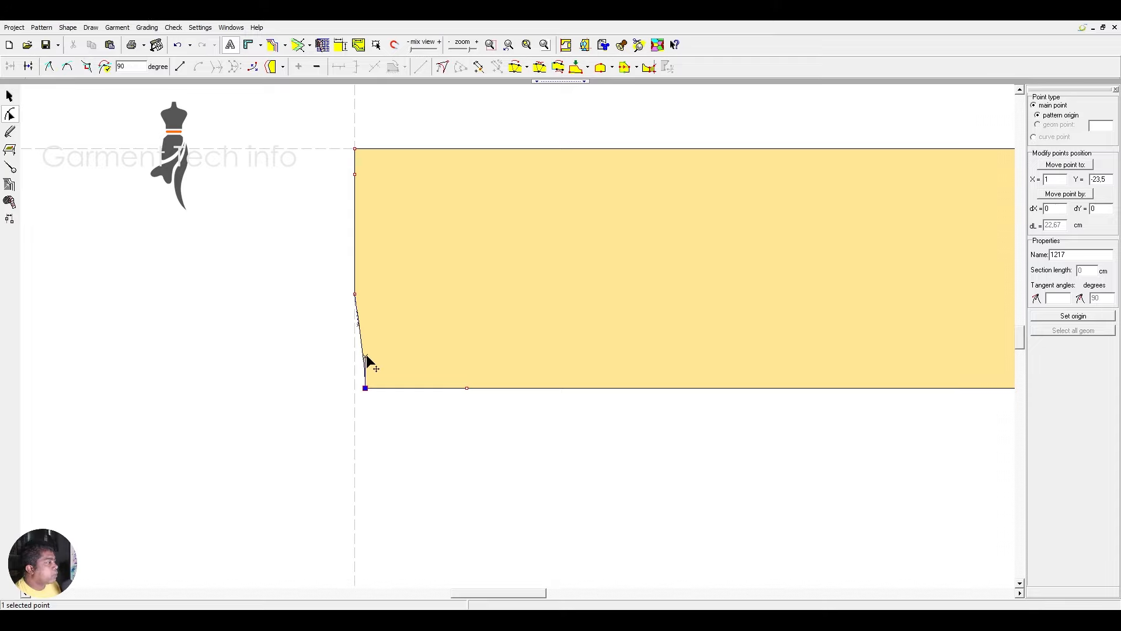
left_click_drag(366, 356, 366, 318)
Step: Slope the shoulder by moving its outer point relative to the neck point, to X = 4.02, Y = -3.21
left_click_drag(343, 168, 360, 184)
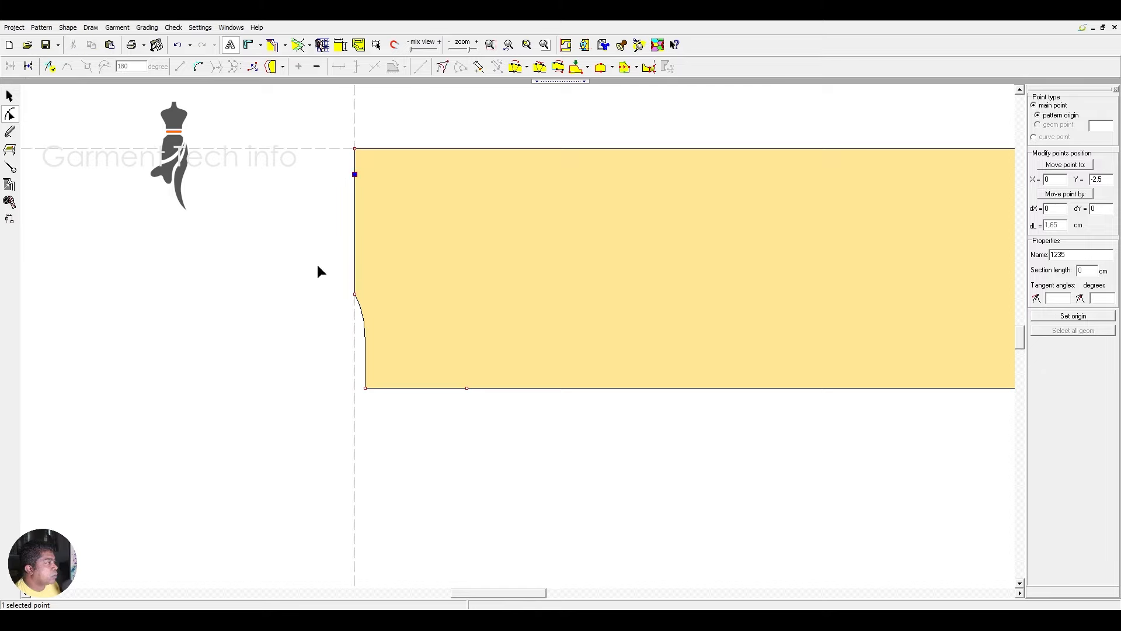
left_click_drag(334, 278, 366, 308, "shift")
left_click_drag(328, 163, 423, 231)
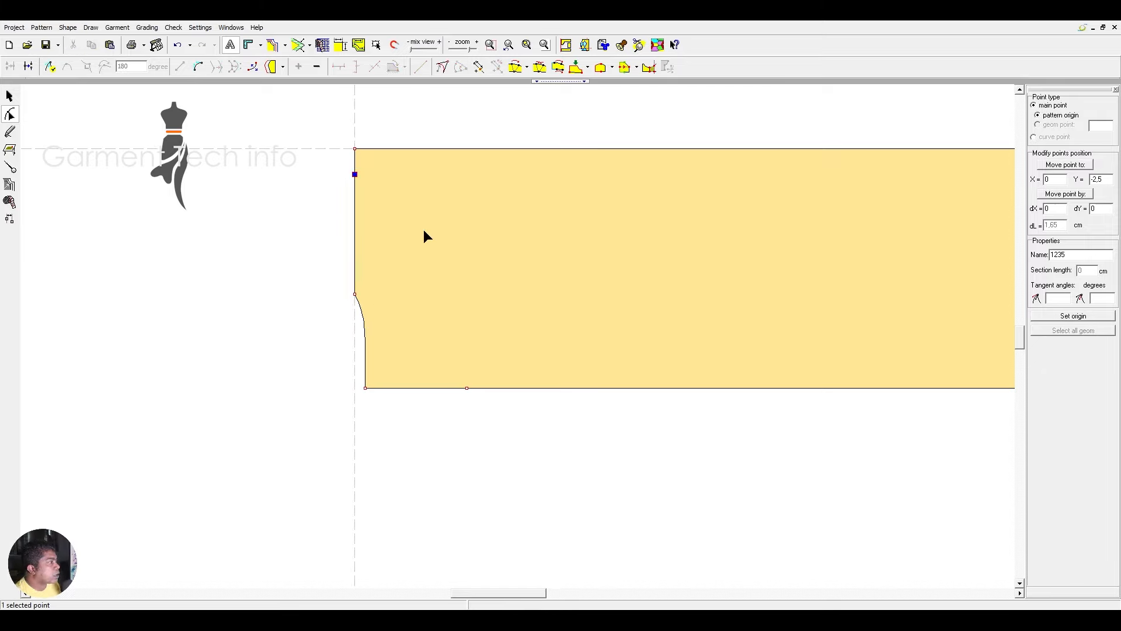
left_click_drag(273, 270, 371, 324, "shift")
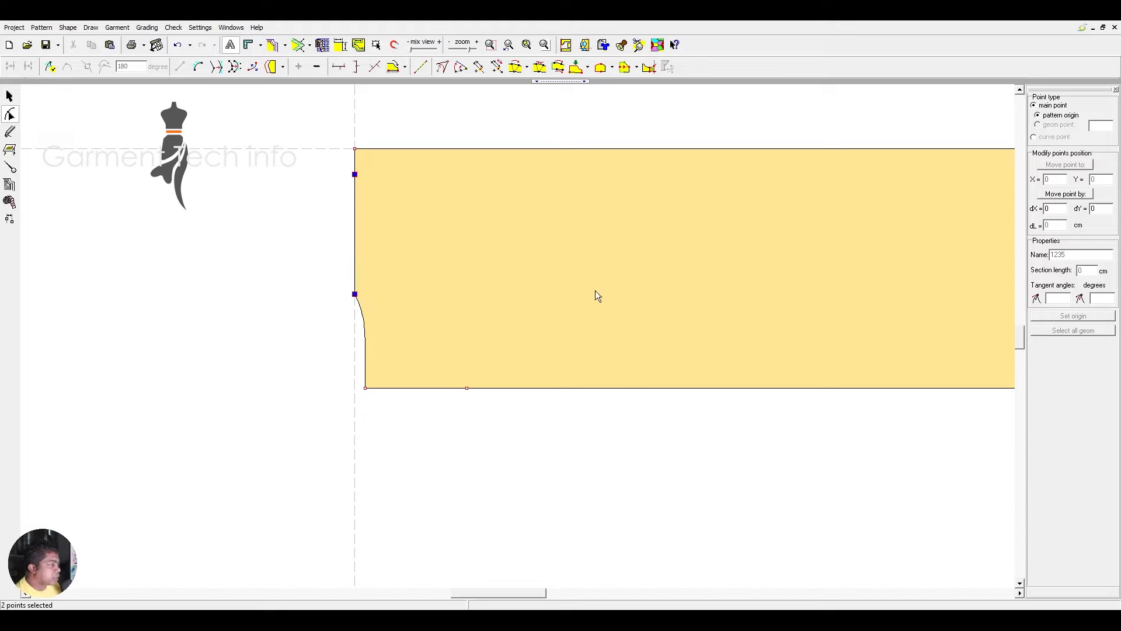
key("Return")
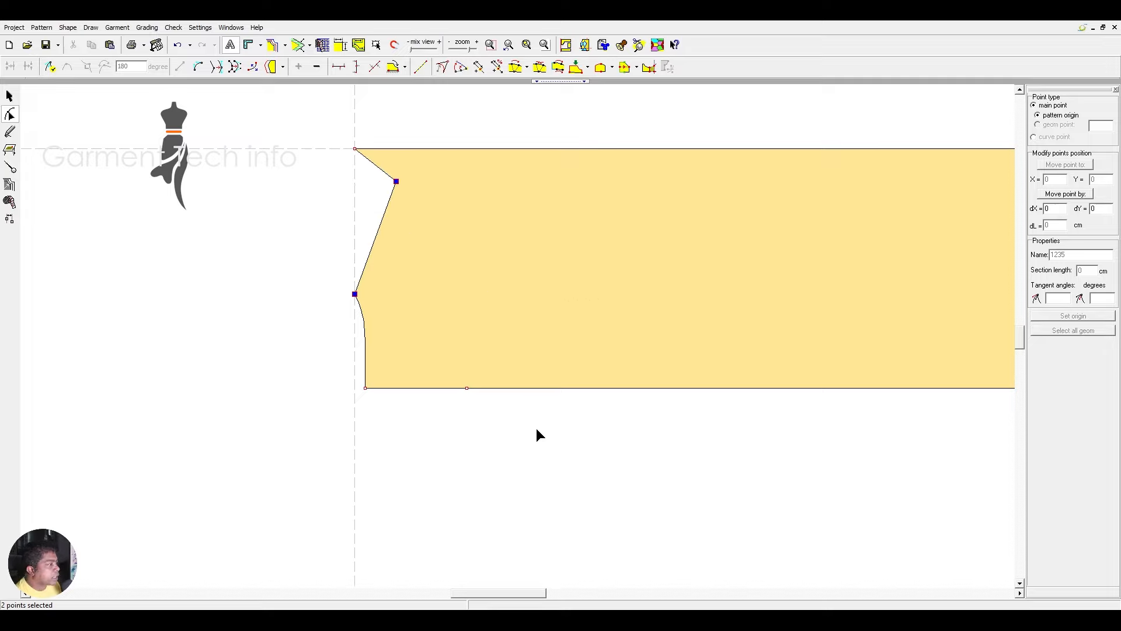
Step: Add an armhole point on the upper edge at X = 20.5 measured from the shoulder tip, and delete the rectangle's upper-left corner point
left_click(630, 148)
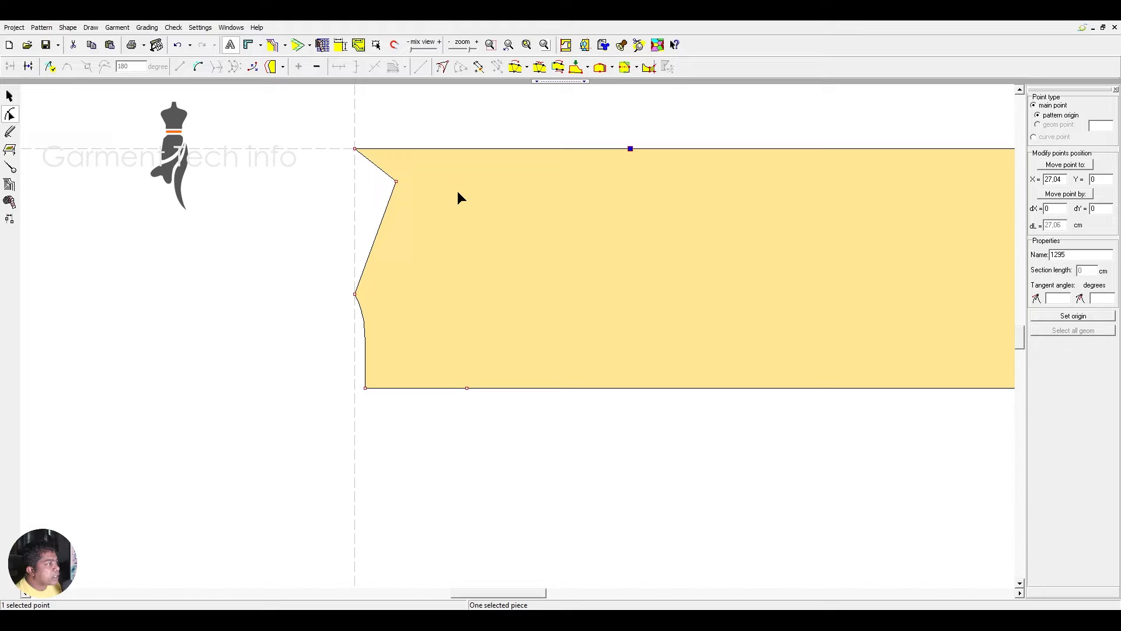
left_click_drag(333, 175, 411, 200)
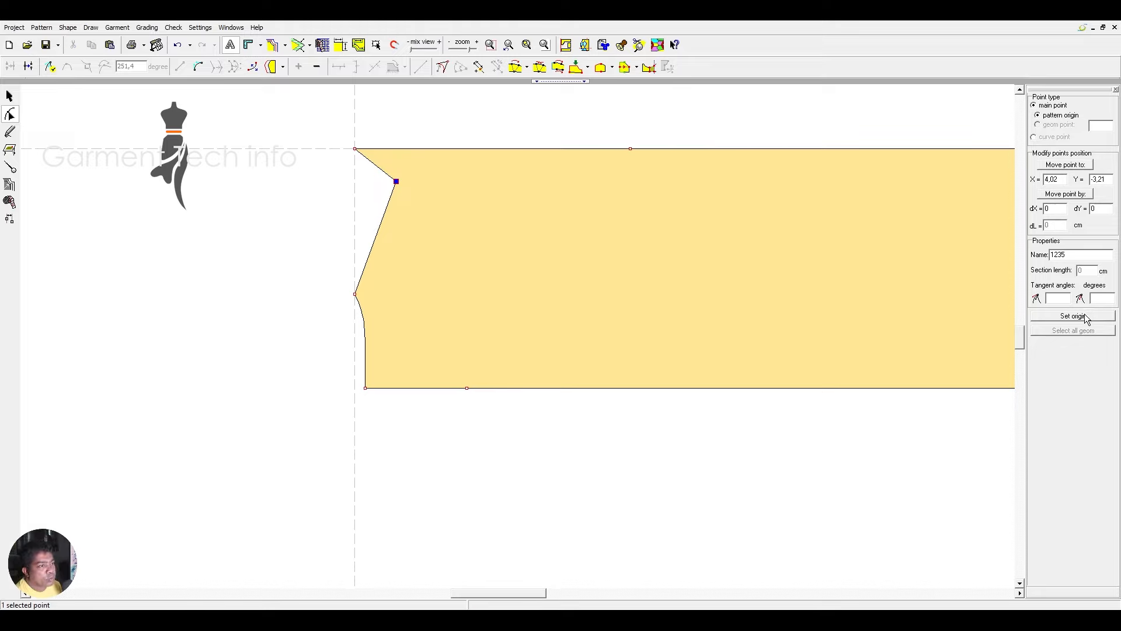
left_click(1089, 316)
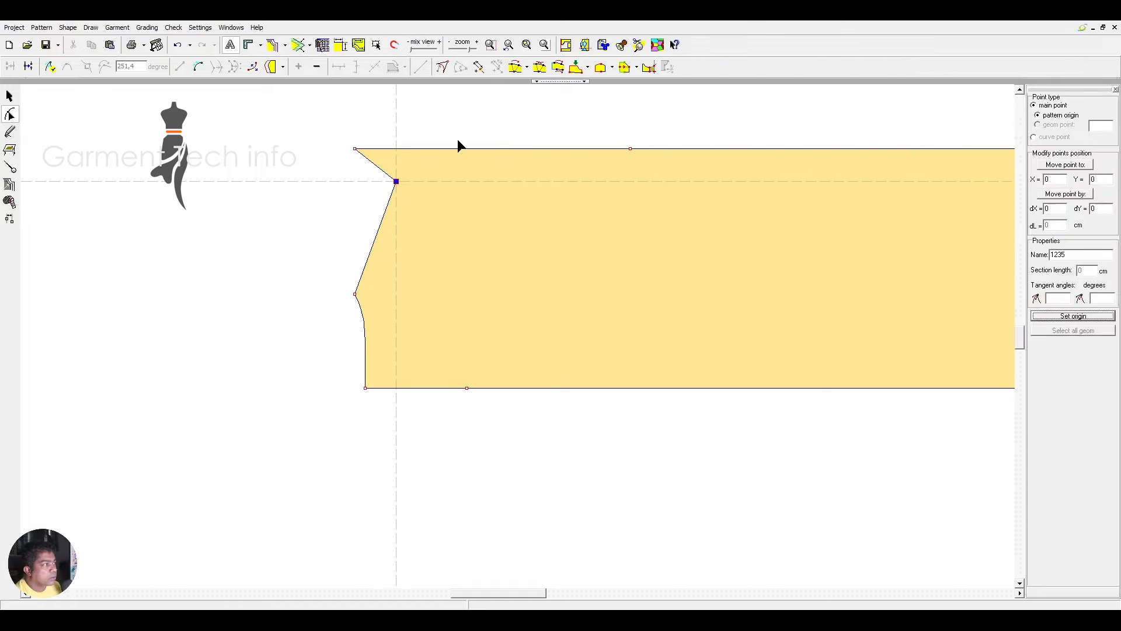
left_click_drag(623, 113, 683, 228)
double_click(1054, 179)
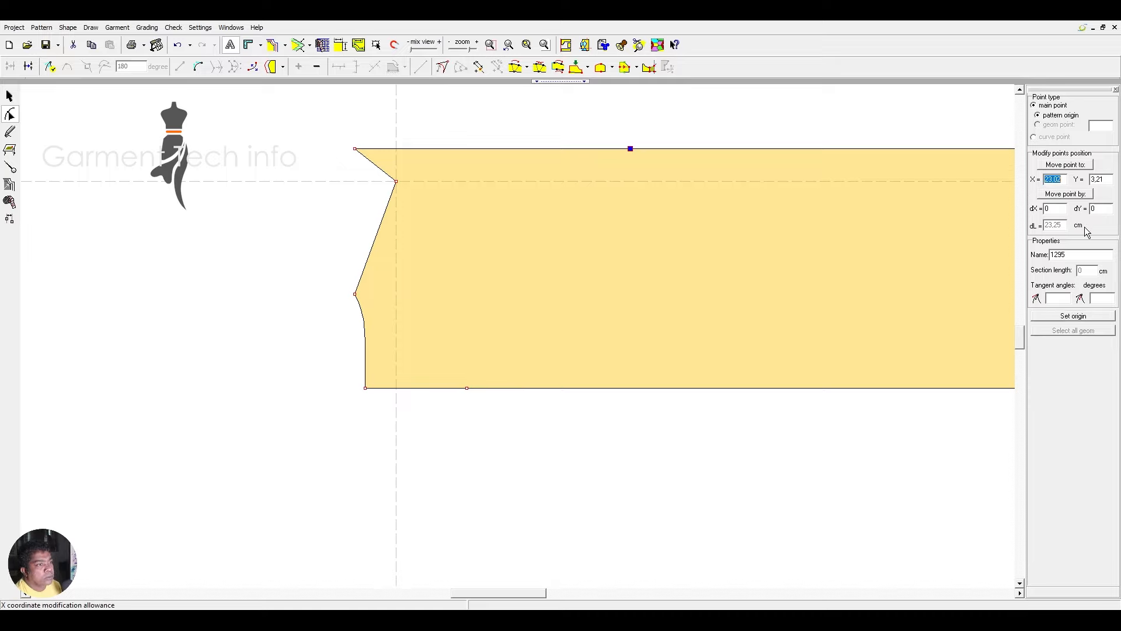
type("20,5")
key("Return")
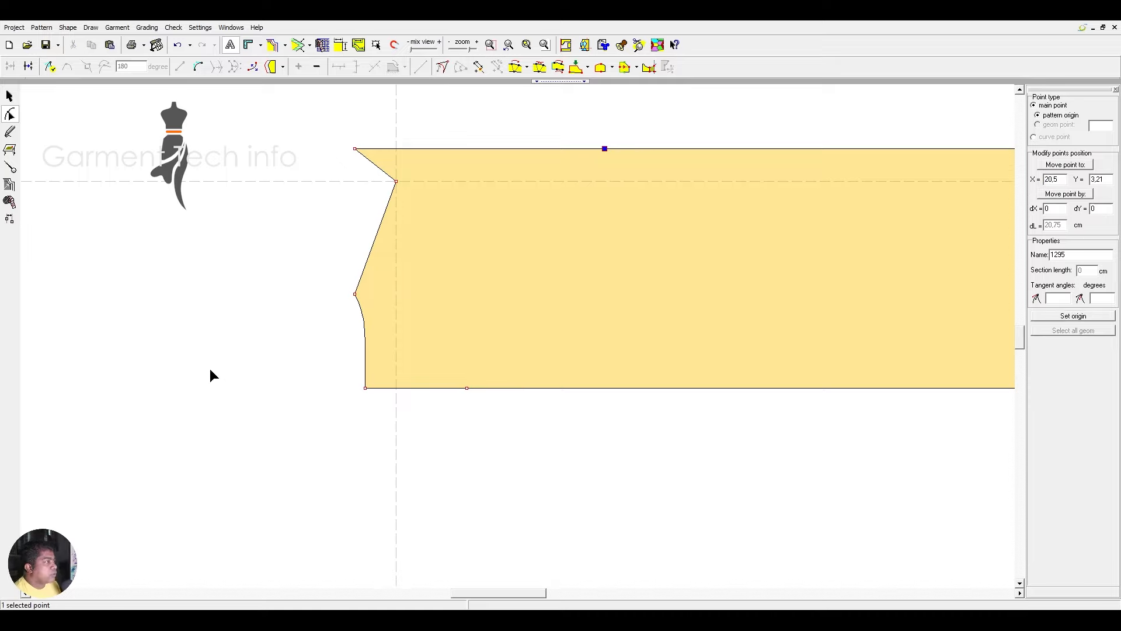
left_click_drag(300, 110, 362, 173)
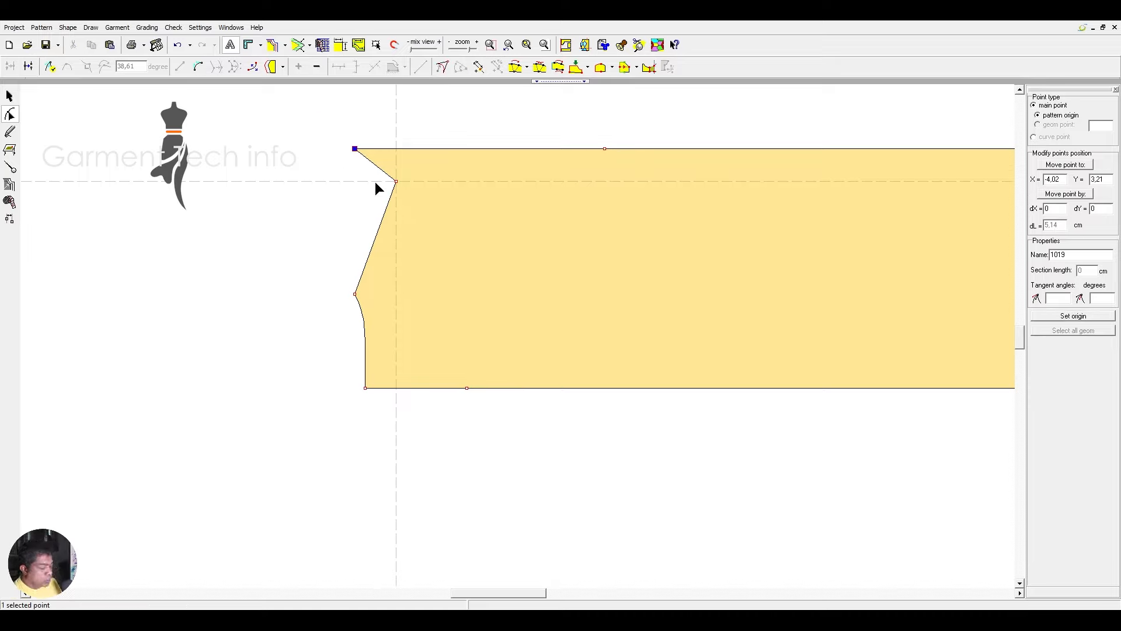
key("Delete")
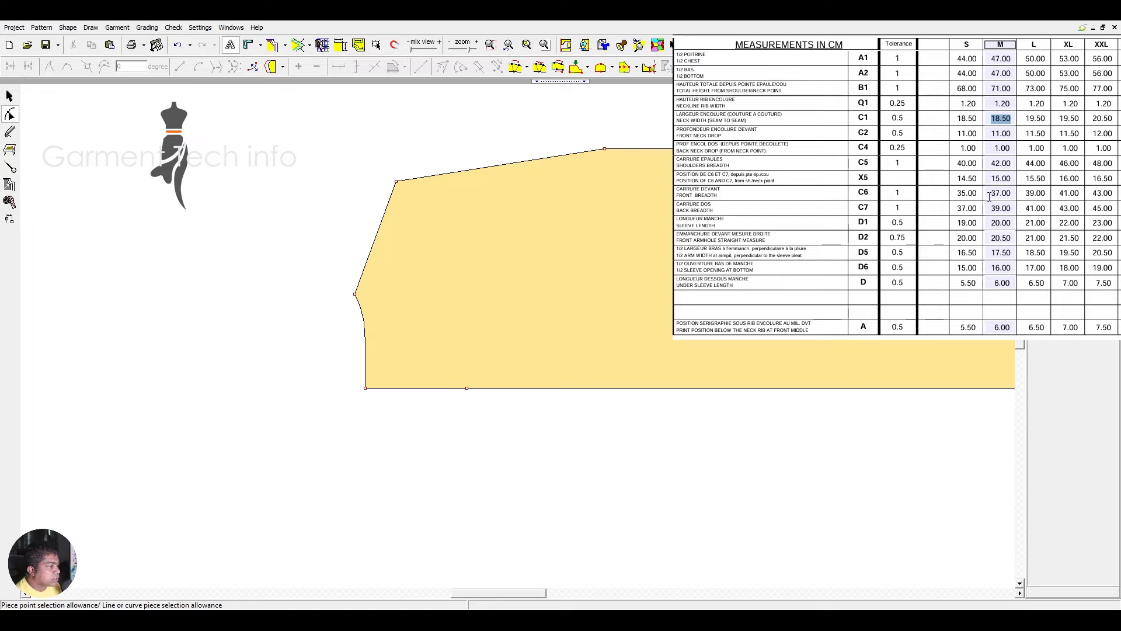
Step: Check the size M front breadth in the measurement chart, then add a mid-armhole point at X = 15 from the shoulder neck point
left_click_drag(990, 197, 1013, 196)
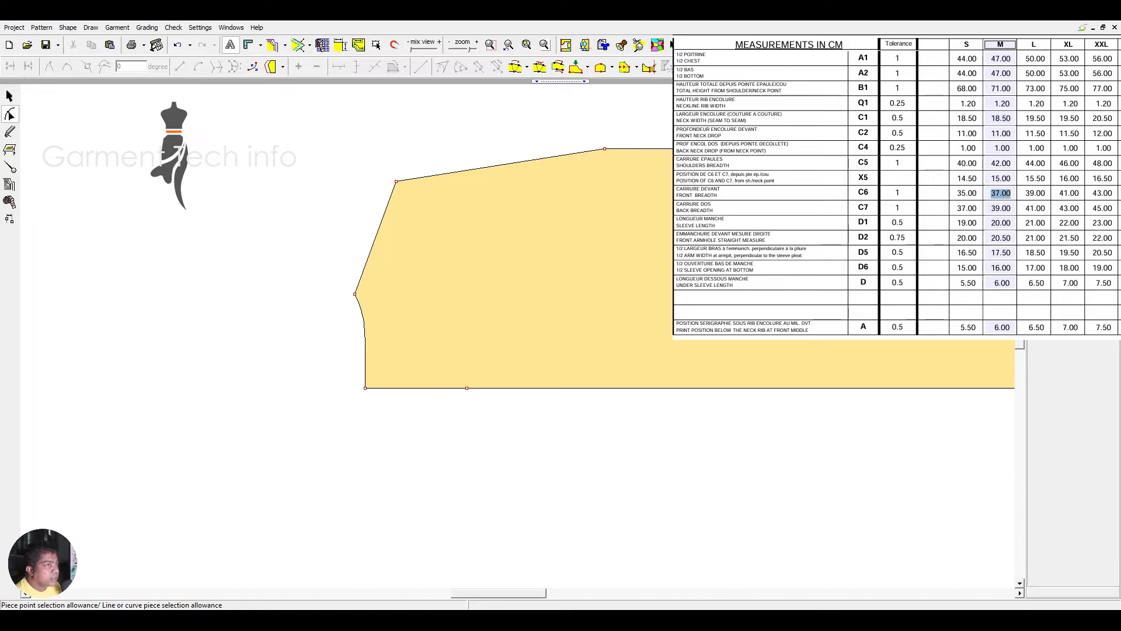
key("alt+Tab")
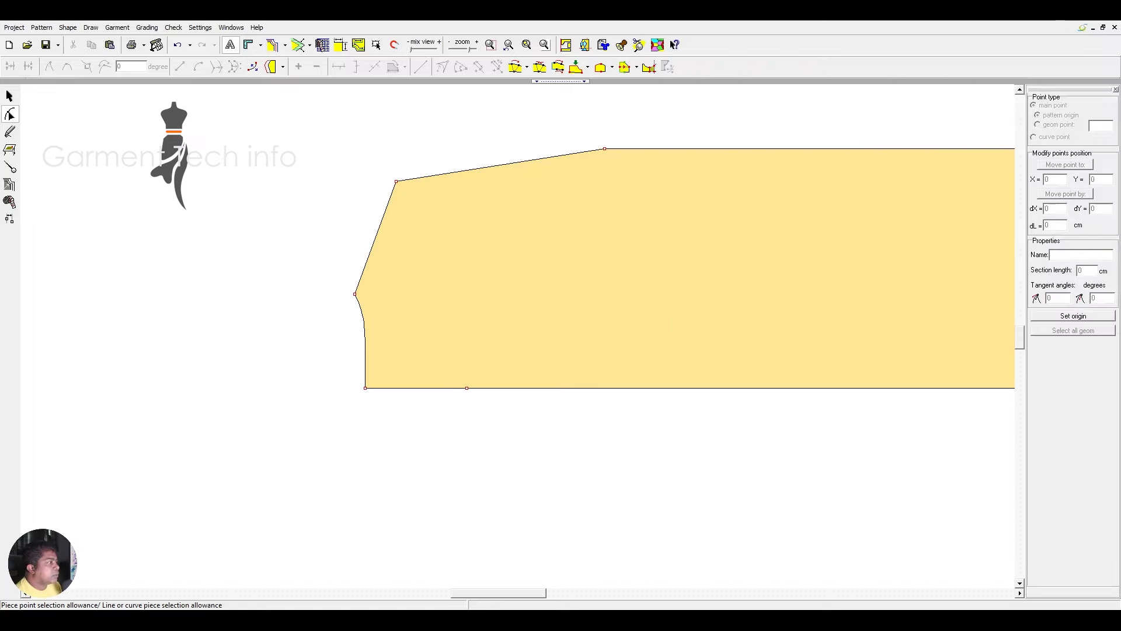
key("alt+Tab")
key("alt+Tab")
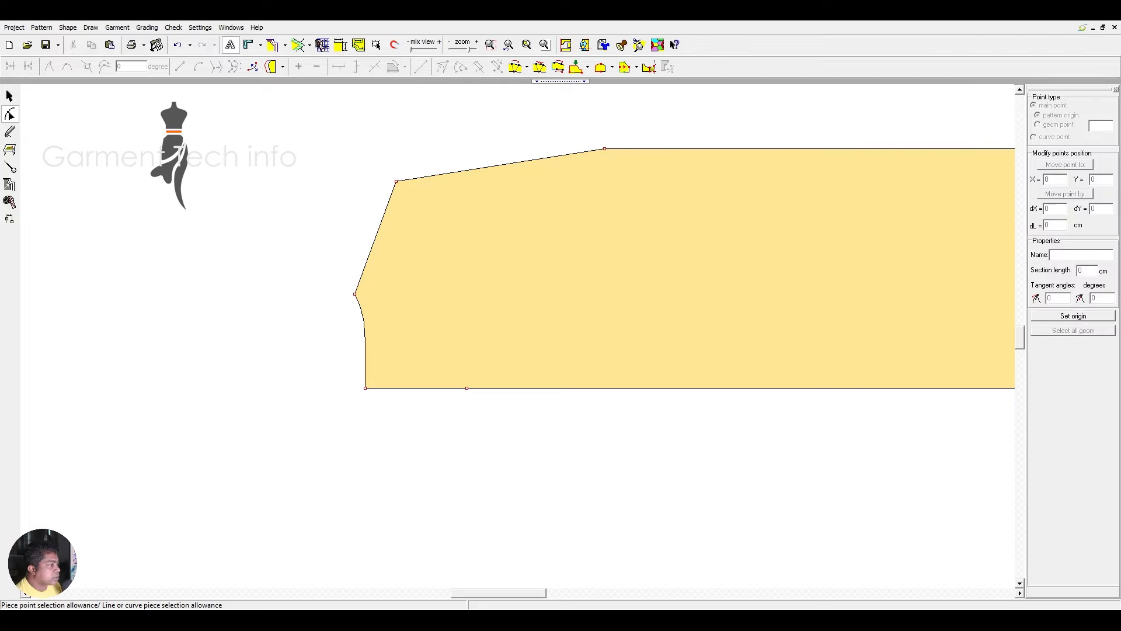
left_click(357, 295)
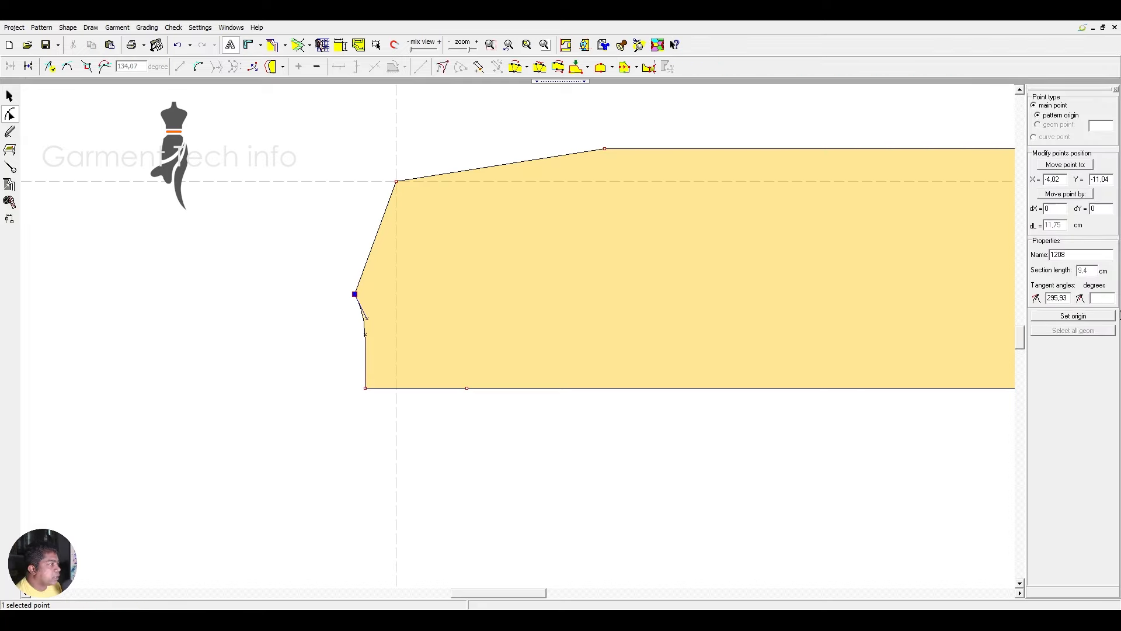
left_click(1059, 316)
left_click(496, 166)
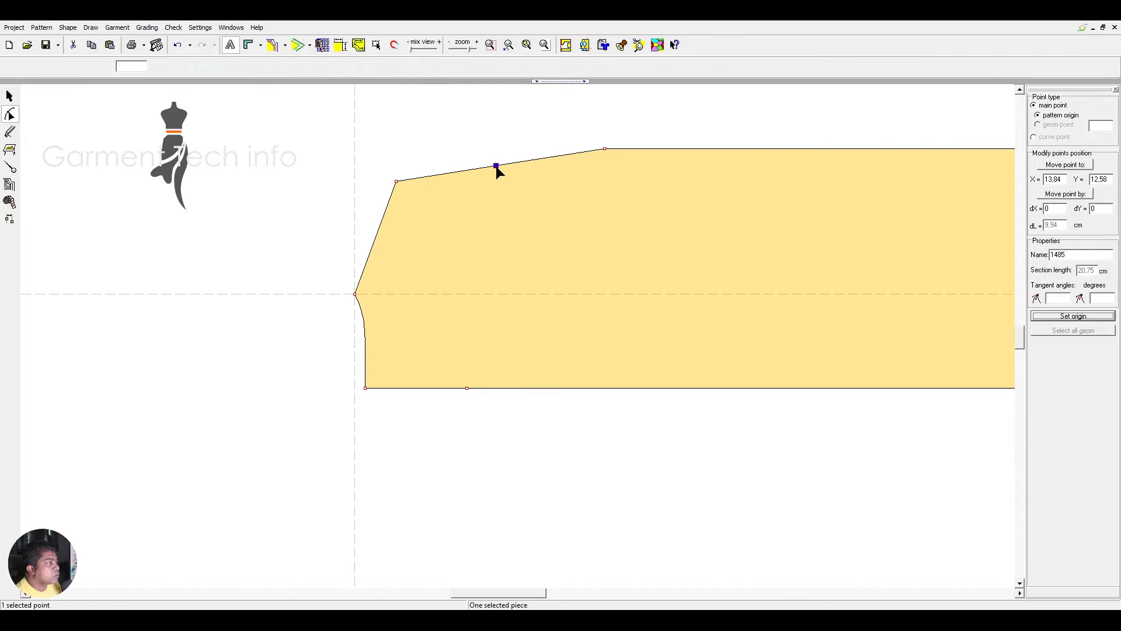
left_click(1060, 182)
type("15")
key("Return")
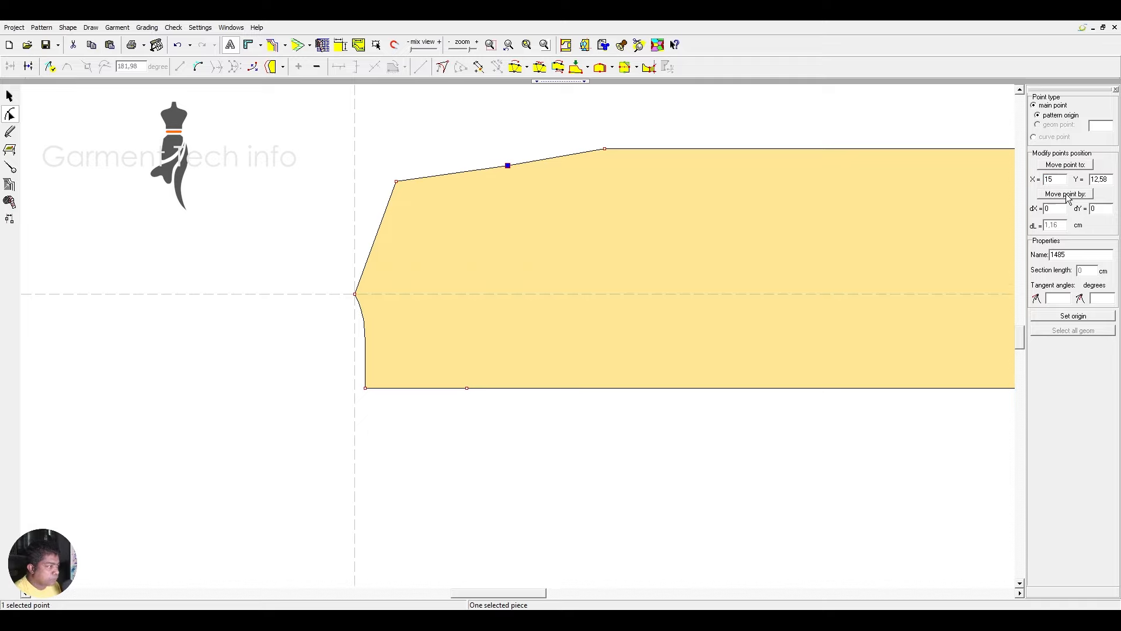
Step: Set the origin at the centre back neck point and move the mid-armhole point to Y = 19.5 for half the back breadth
left_click_drag(255, 374, 424, 486)
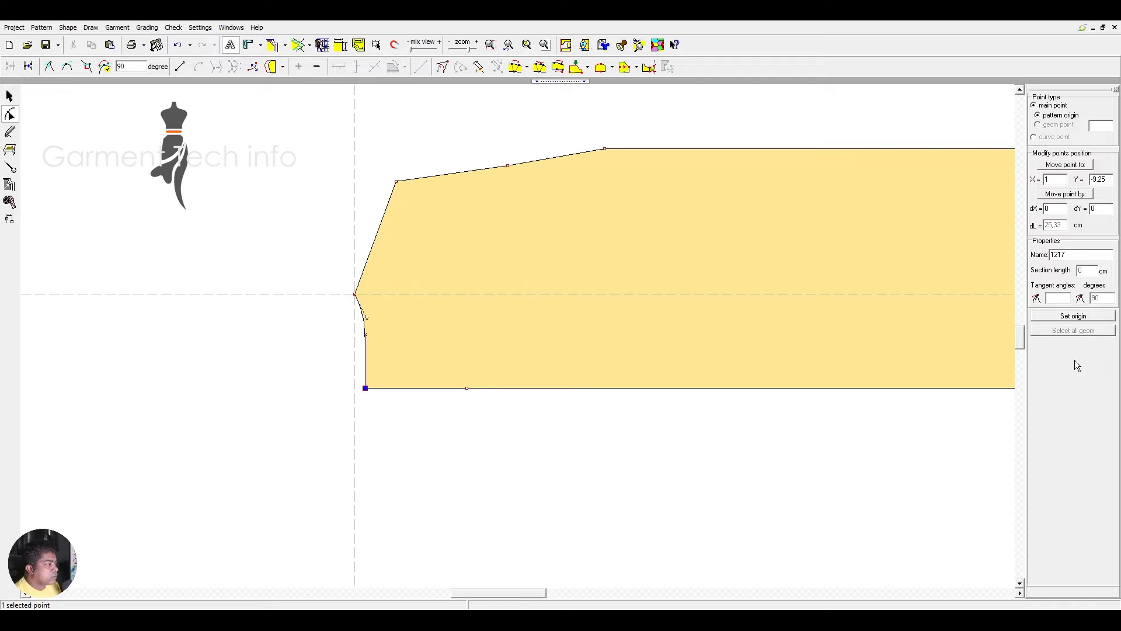
left_click(1064, 318)
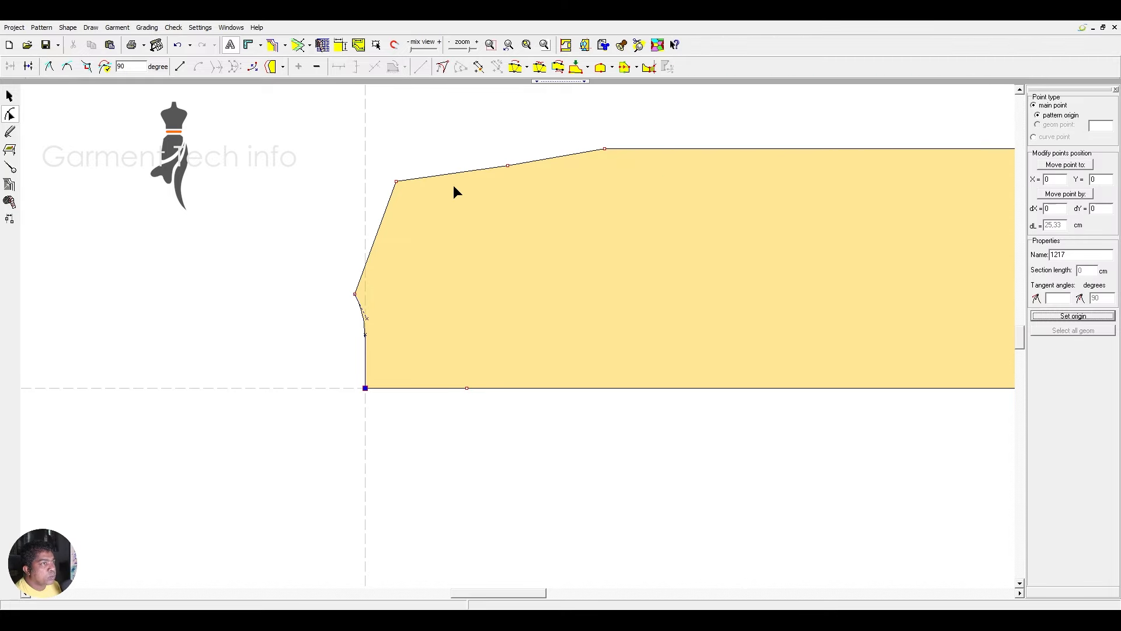
left_click(508, 166)
double_click(1097, 179)
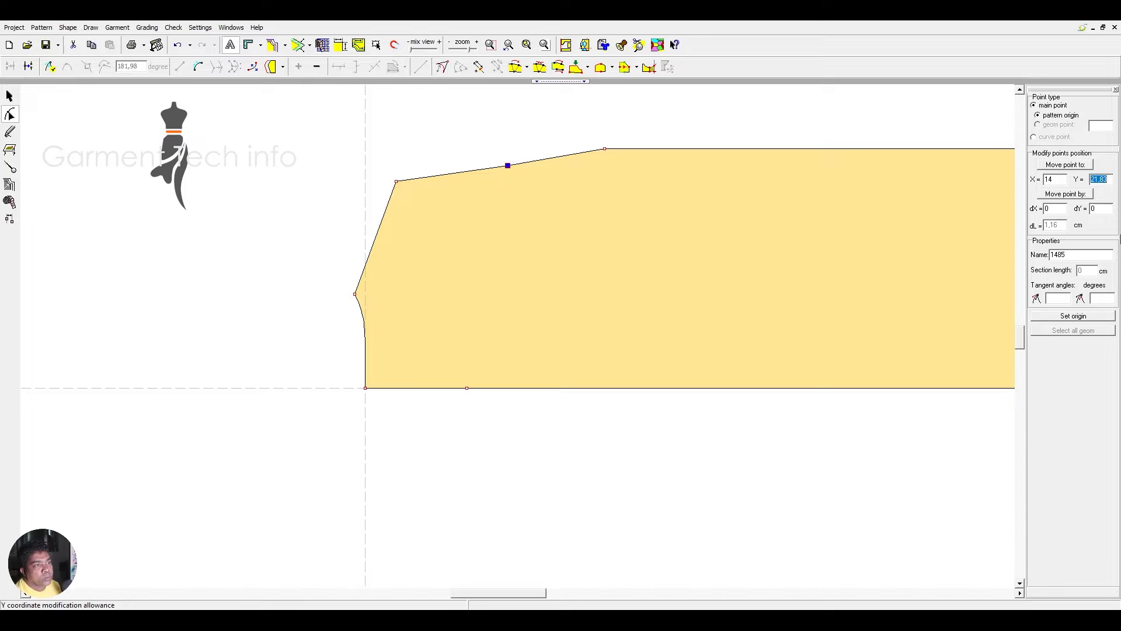
type("39,5")
key("Return")
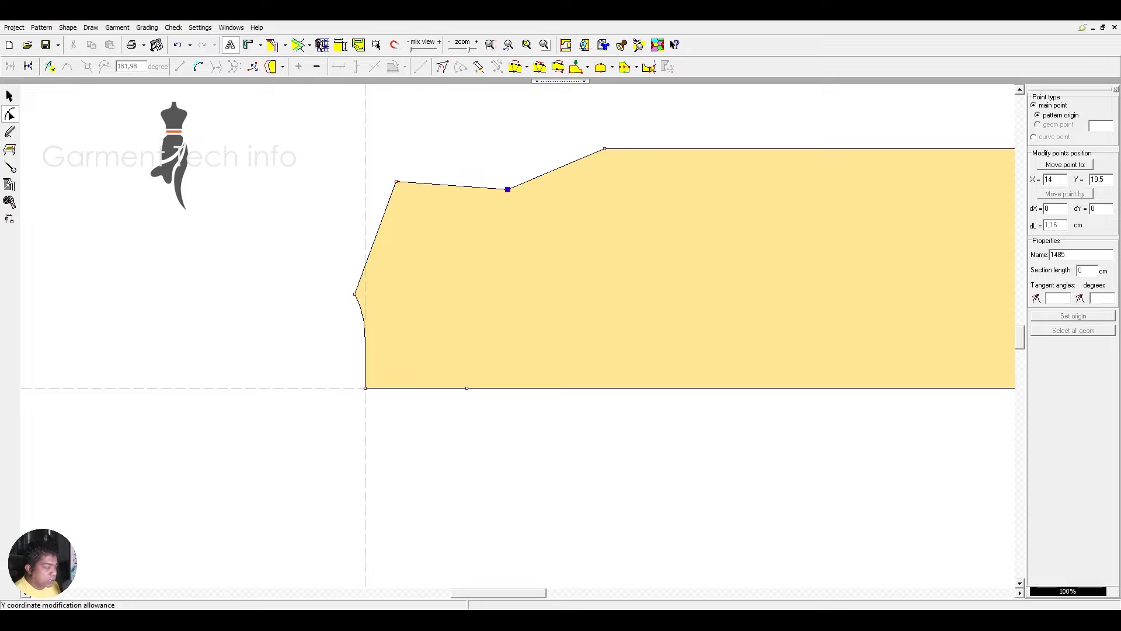
Step: Convert both straight armhole segments, above and below the mid-armhole point, to curves
scroll(557, 272, "down", 1)
scroll(518, 337, "up", 1)
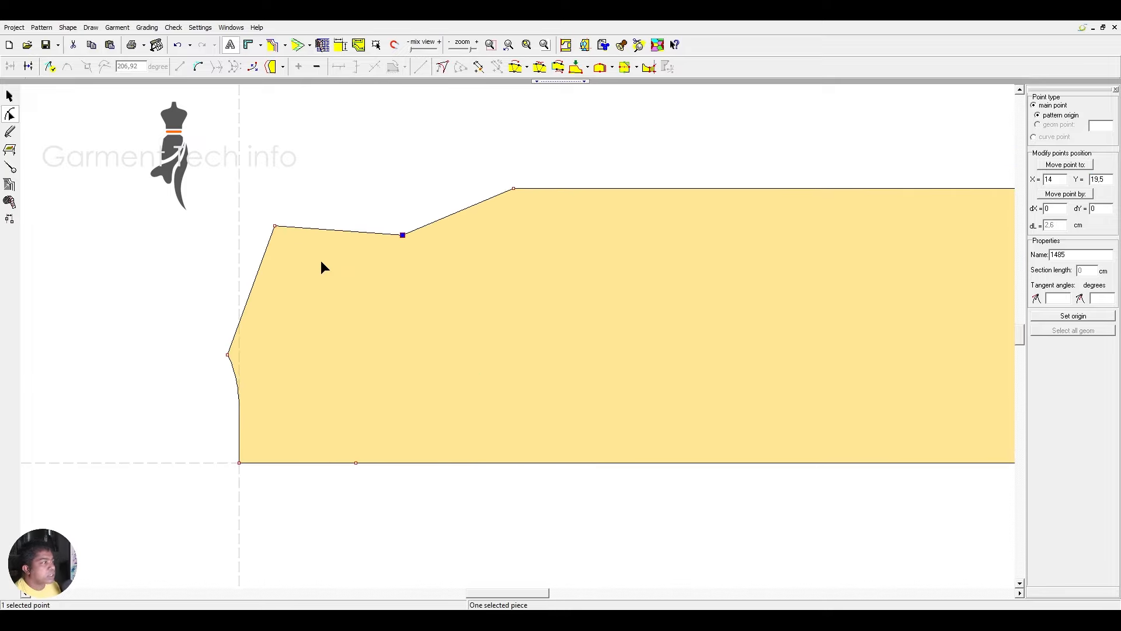
left_click(330, 230)
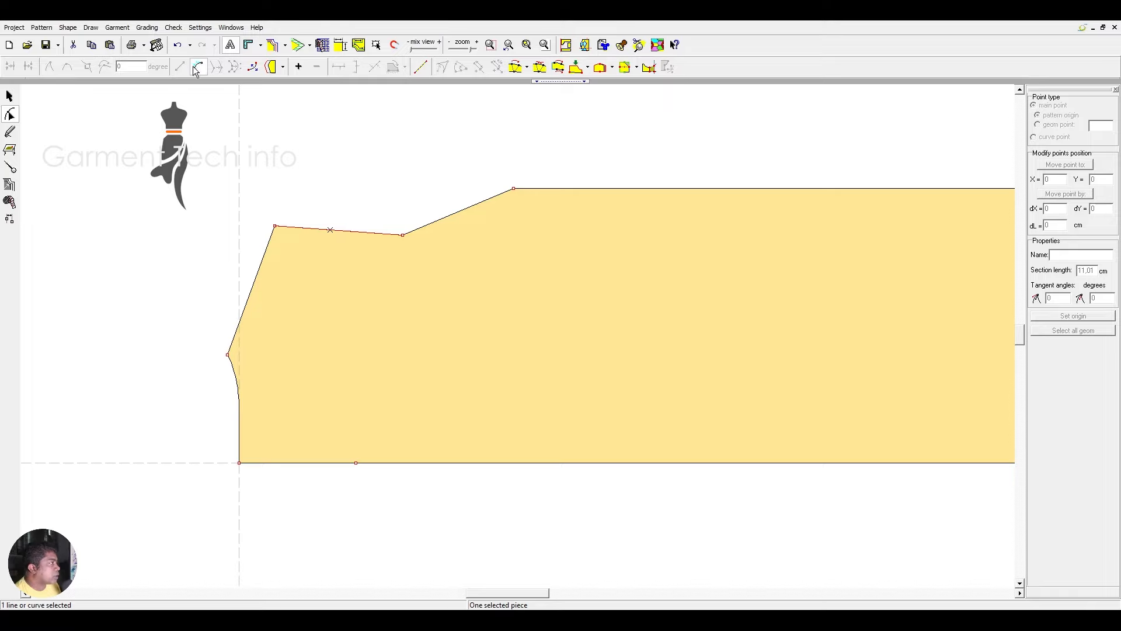
left_click(434, 221)
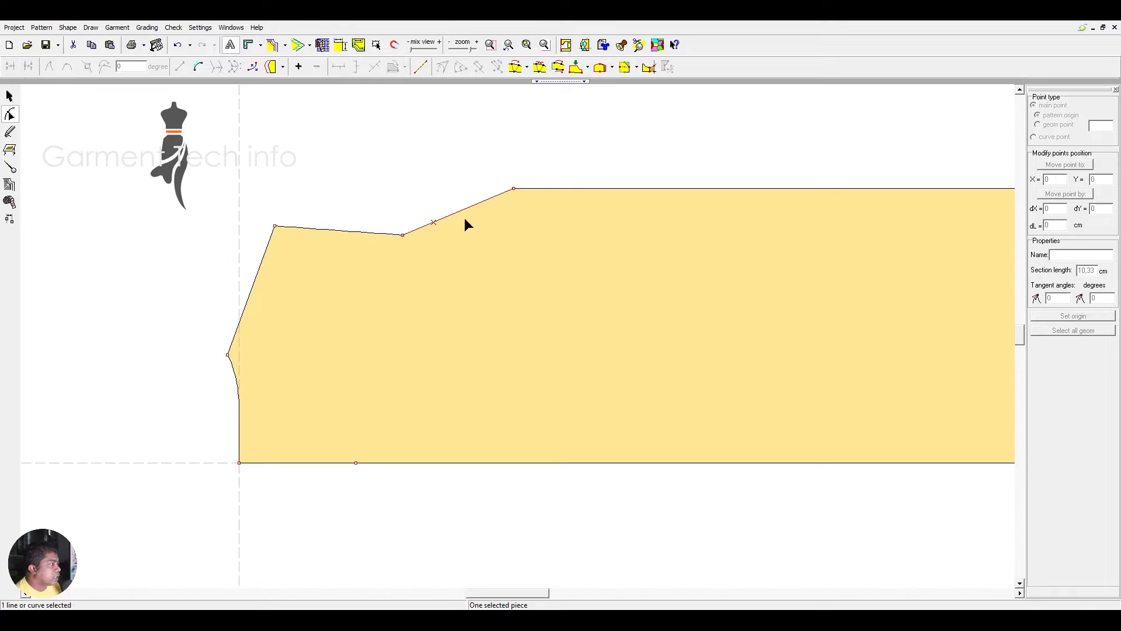
left_click(199, 67)
Step: Bend both armhole segments into a rounded armhole and smooth the junction at the mid-armhole point
scroll(466, 304, "up", 1)
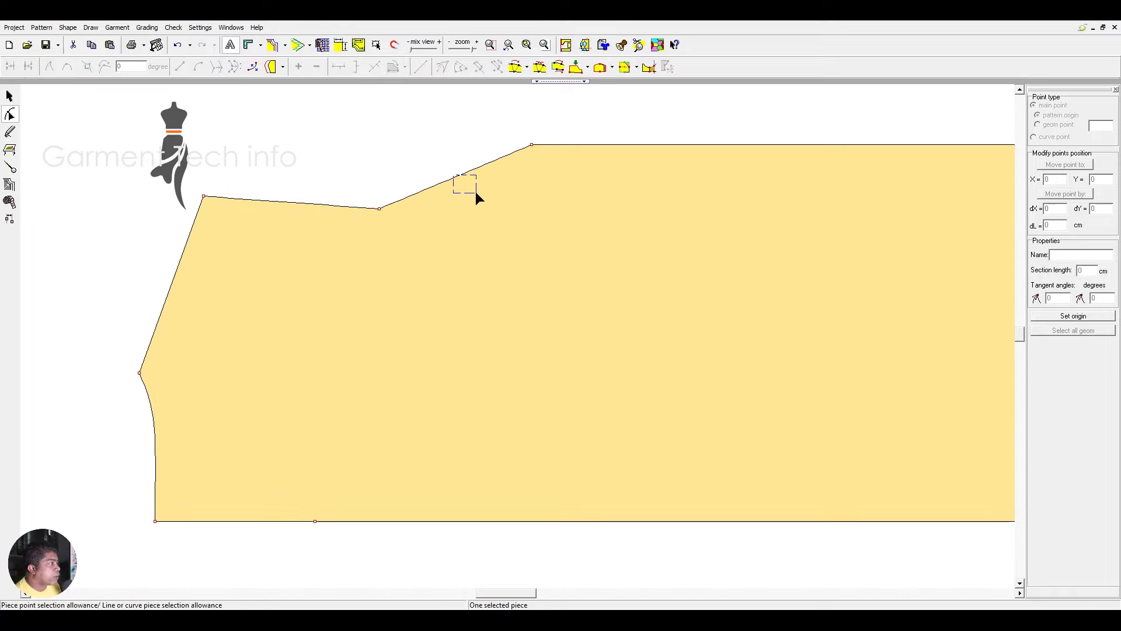
left_click_drag(457, 174, 487, 188)
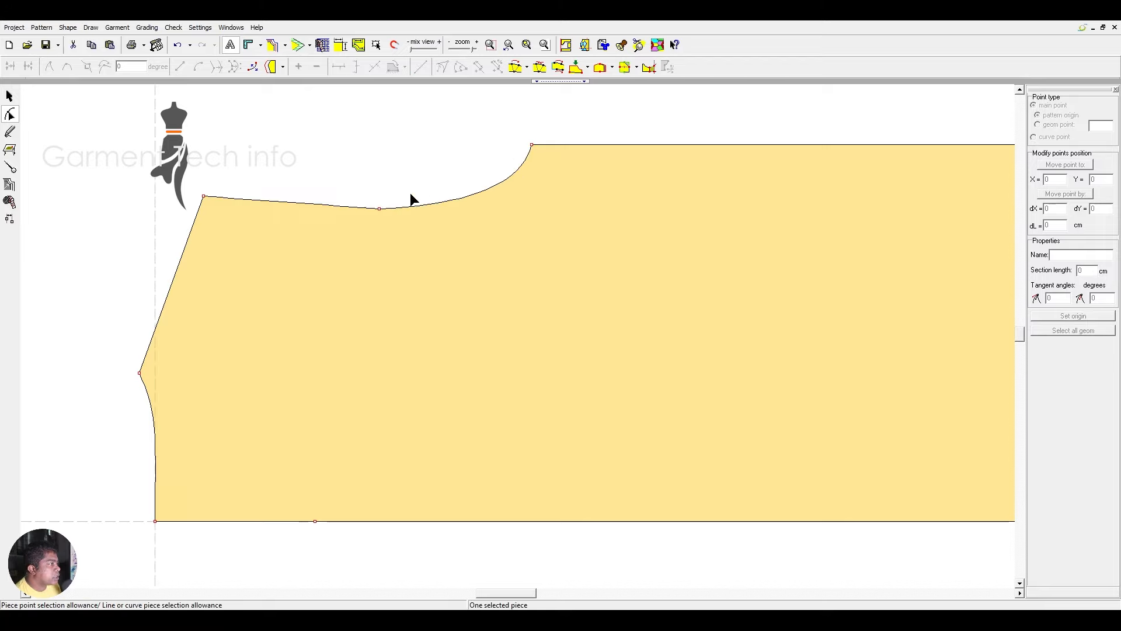
left_click_drag(321, 203, 321, 207)
left_click_drag(350, 189, 489, 299)
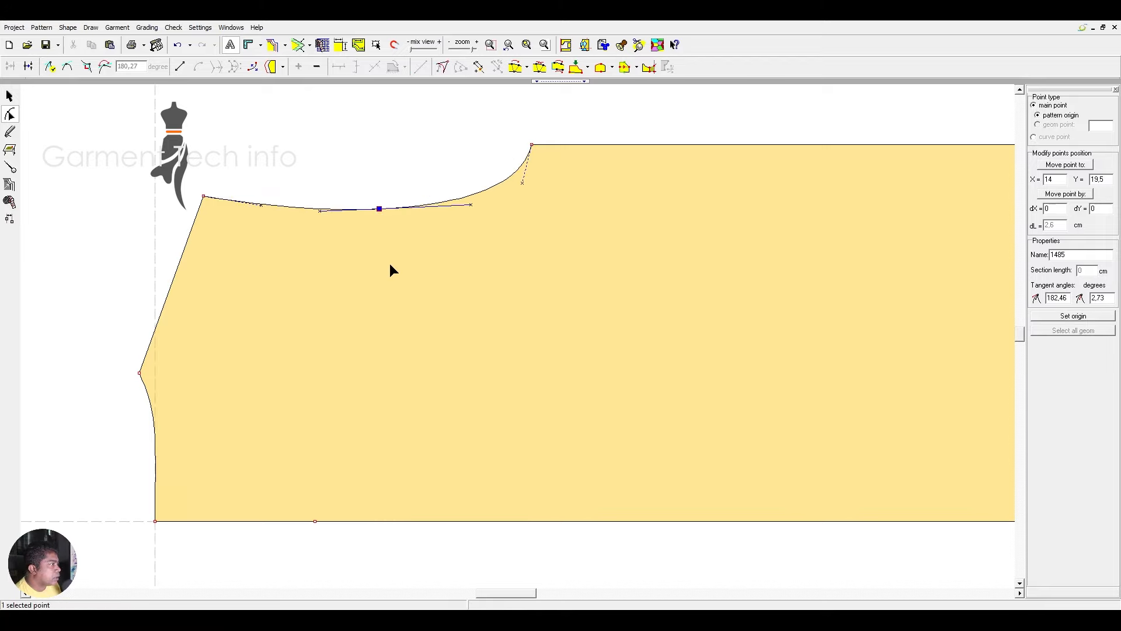
left_click(67, 67)
Step: Duplicate the finished back body piece and place the copy directly below the original
scroll(451, 263, "down", 2)
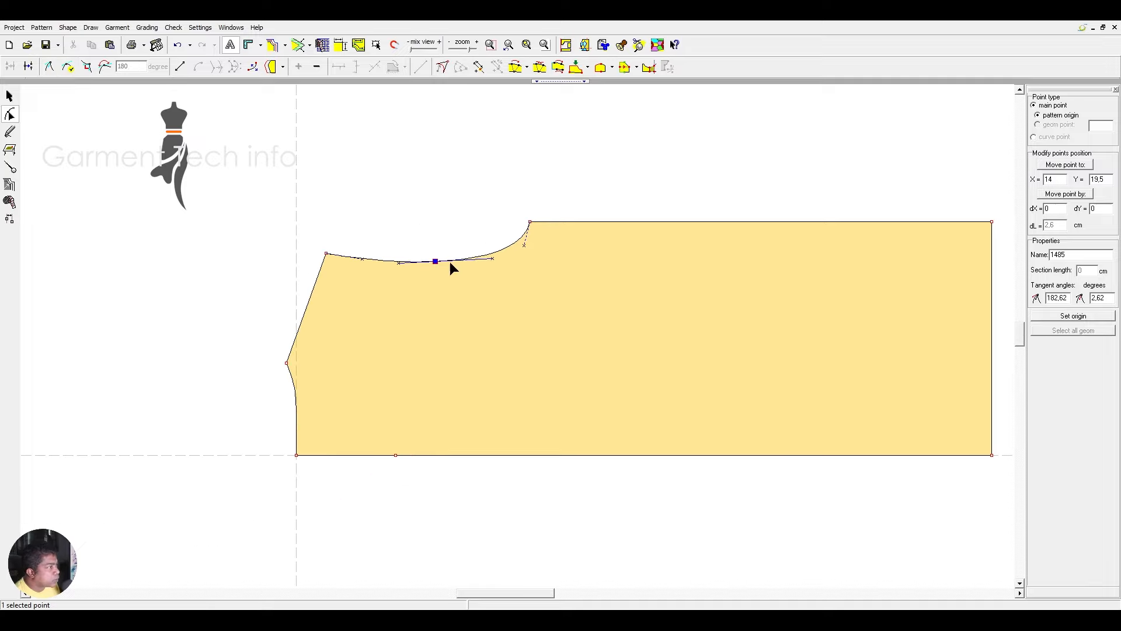
scroll(520, 339, "up", 1)
scroll(718, 401, "down", 1)
scroll(506, 340, "down", 1)
scroll(409, 298, "down", 1)
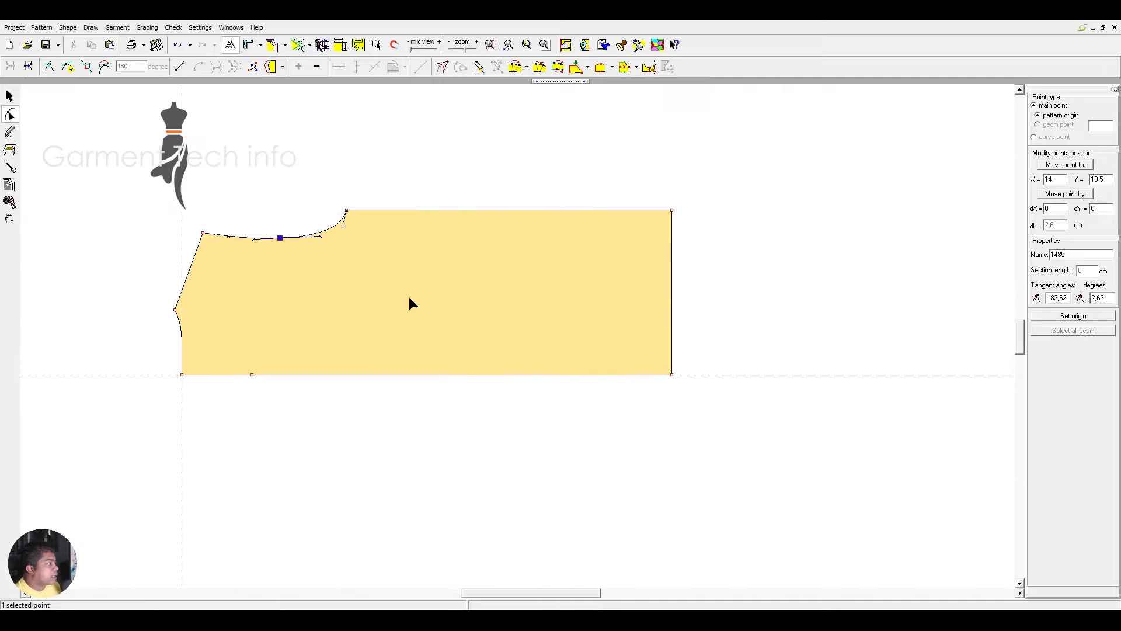
scroll(503, 330, "up", 2)
left_click(10, 96)
left_click_drag(741, 391, 709, 271)
key("ctrl+v")
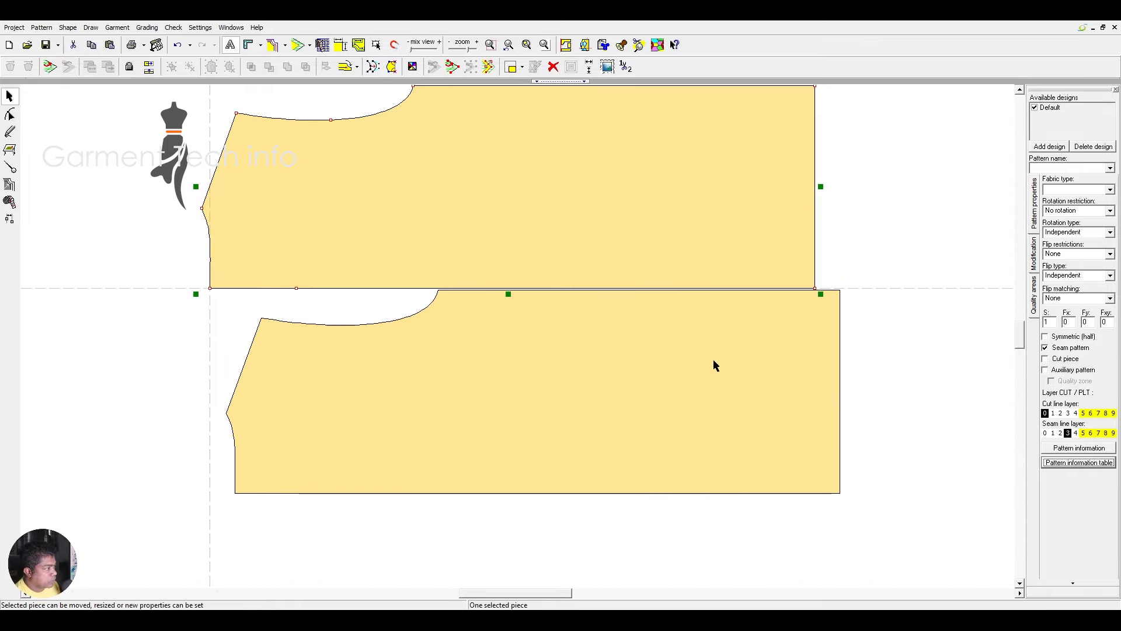
left_click_drag(713, 359, 708, 416)
left_click_drag(675, 222, 694, 261)
Step: Delete the centre back neck corner point on the upper piece so its neckline ends at the front neck drop point
left_click(10, 114)
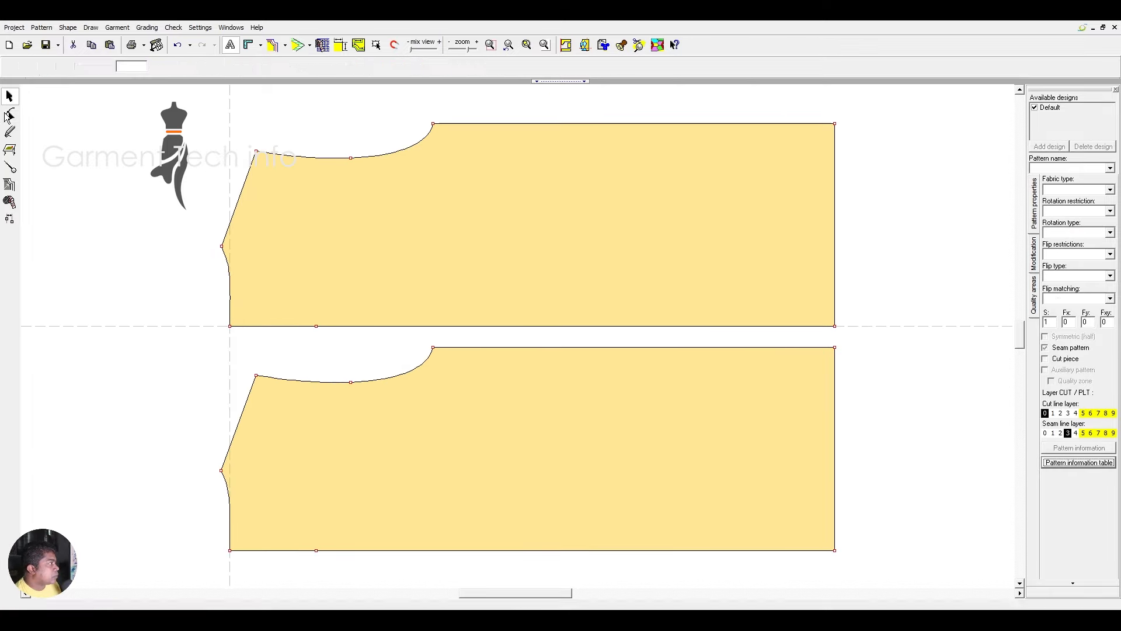
left_click_drag(251, 339, 257, 346)
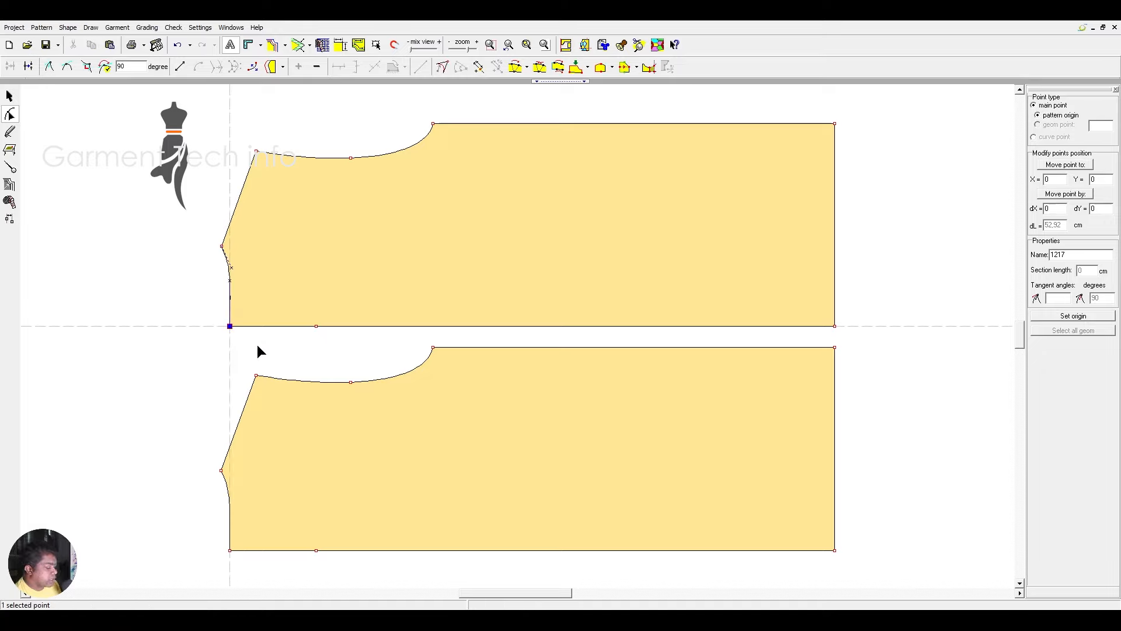
key("Delete")
left_click(316, 326)
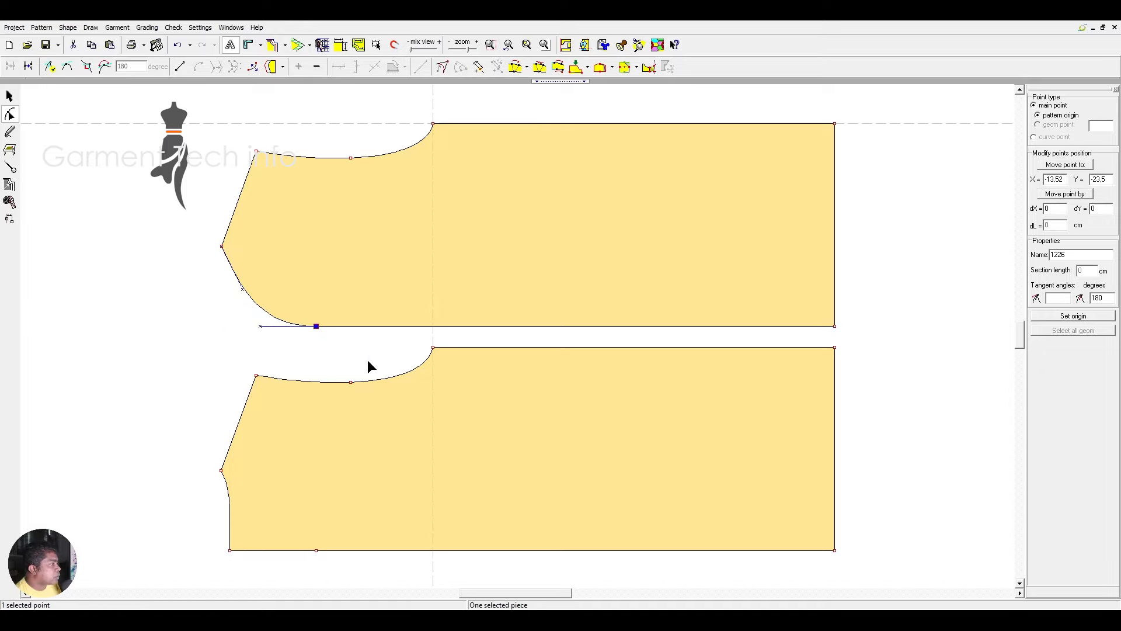
Step: Set the front neckline at 90 degrees to the centre front and bend it into a round scoop from the shoulder neck point
left_click(106, 66)
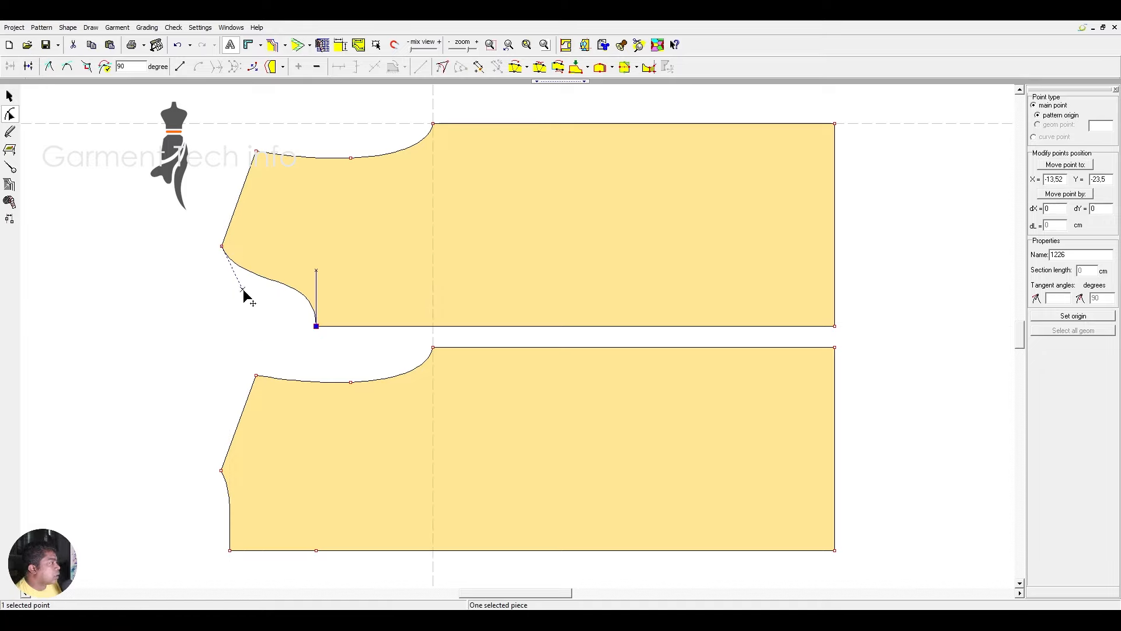
left_click_drag(242, 290, 272, 258)
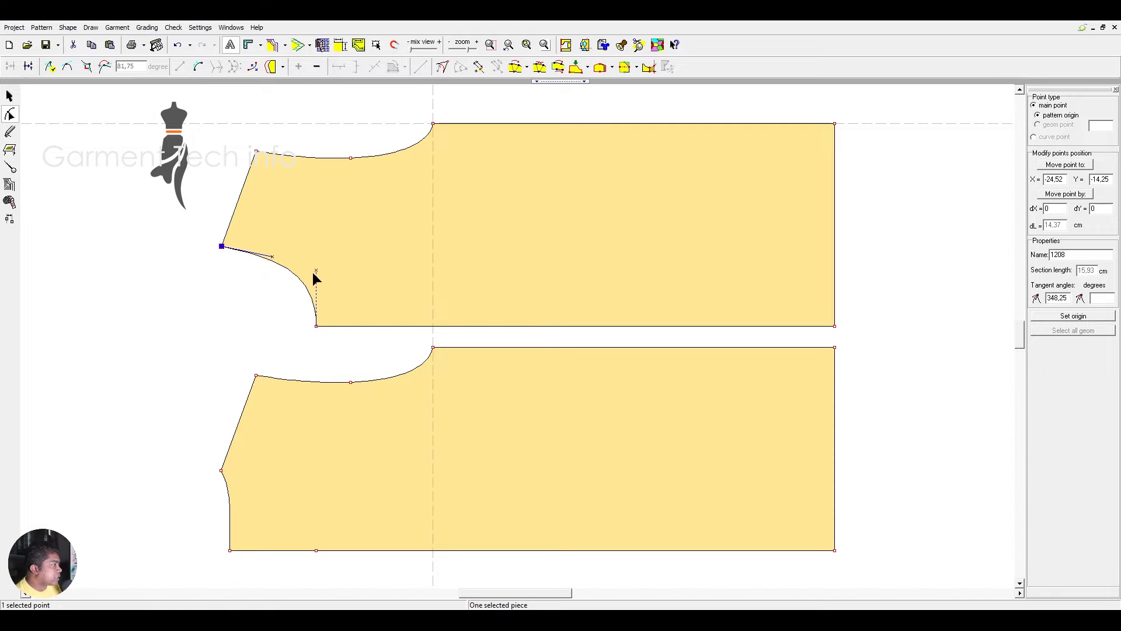
left_click(318, 272)
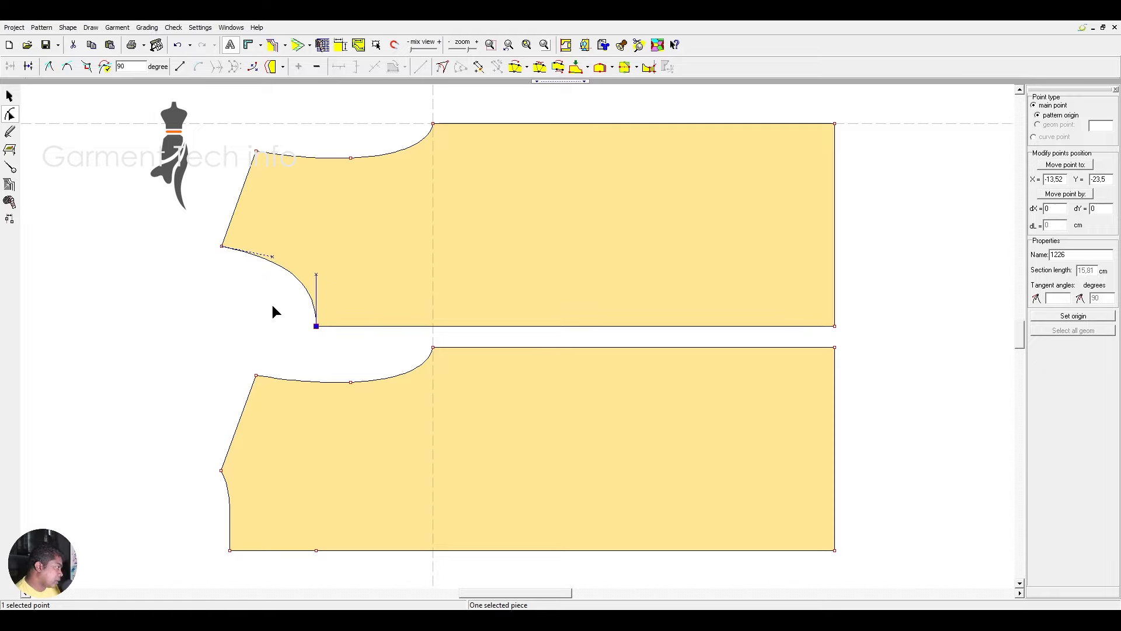
Step: Set the front piece's origin at the front neck drop point and move the mid-armhole point to Y = 37/2 (18.5) for half the front breadth
left_click(1074, 316)
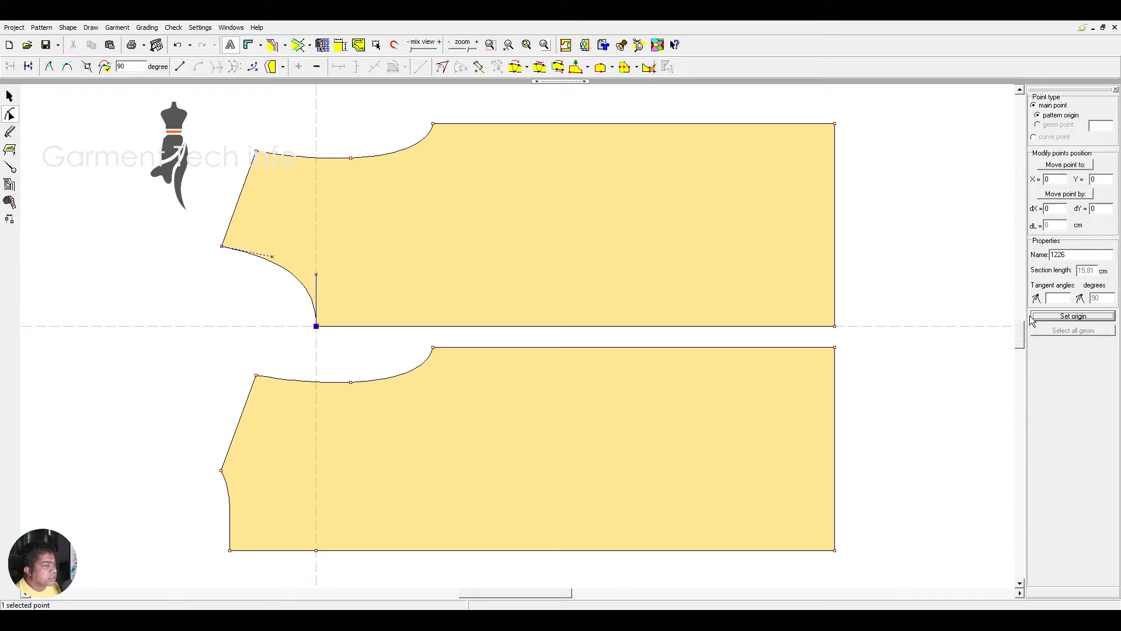
left_click(351, 158)
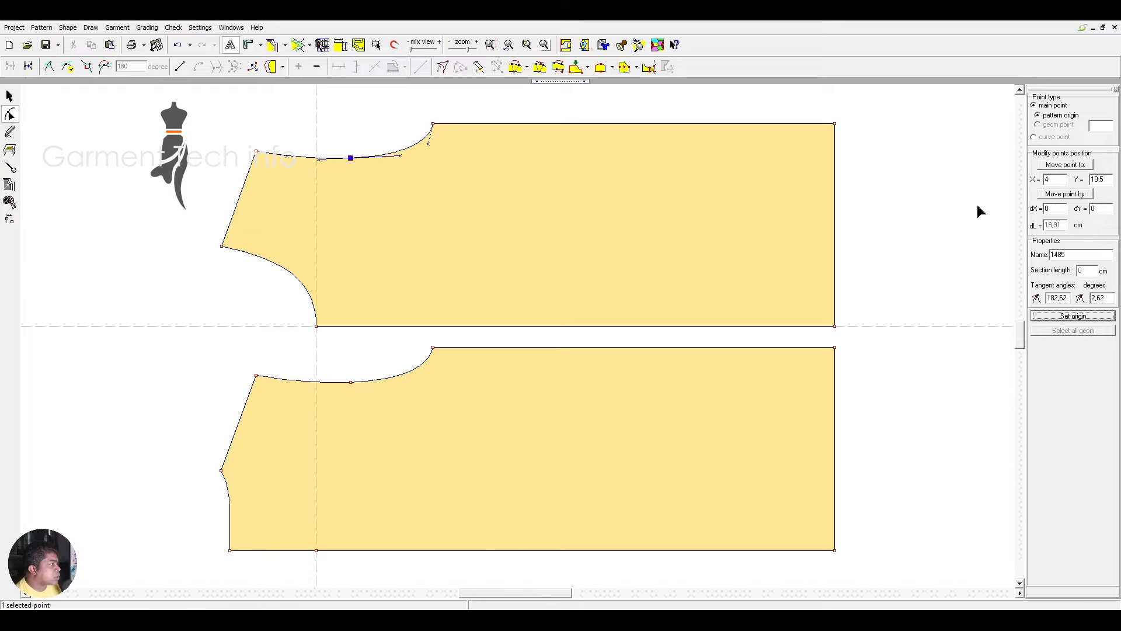
double_click(1111, 180)
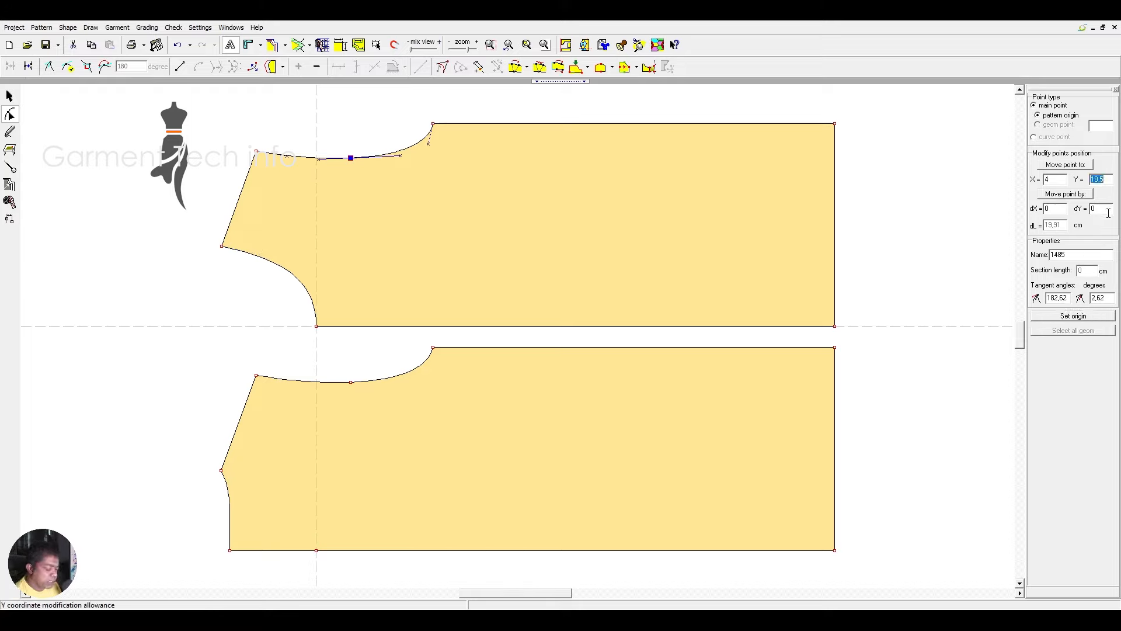
type("37/2")
key("Return")
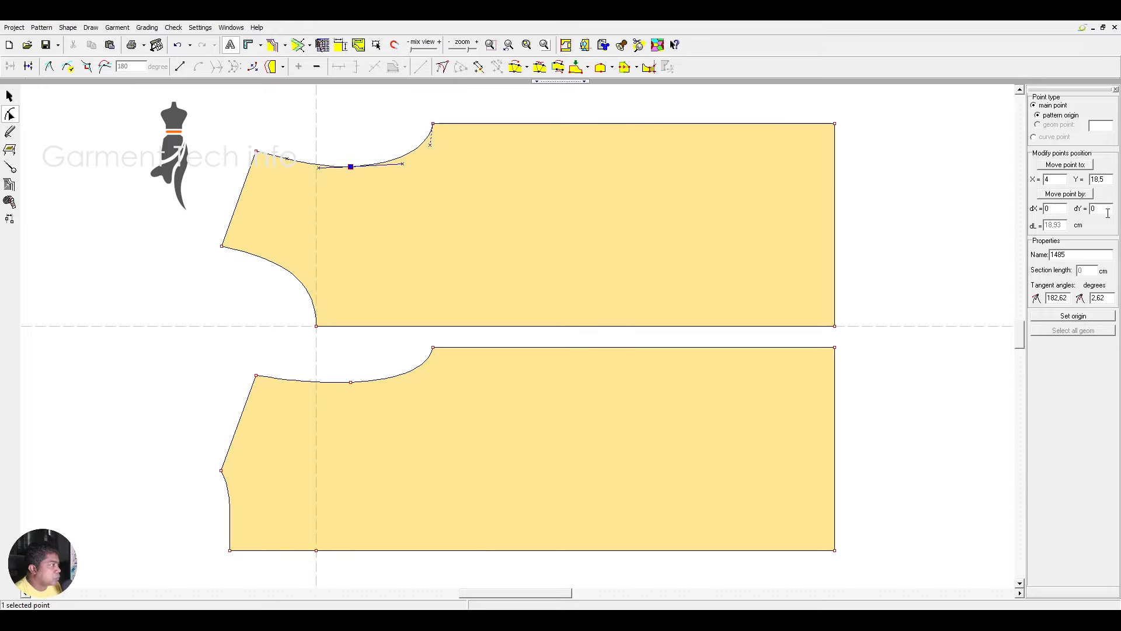
Step: Overlay the front piece on the back piece, matching them at the underarm corner
left_click(8, 96)
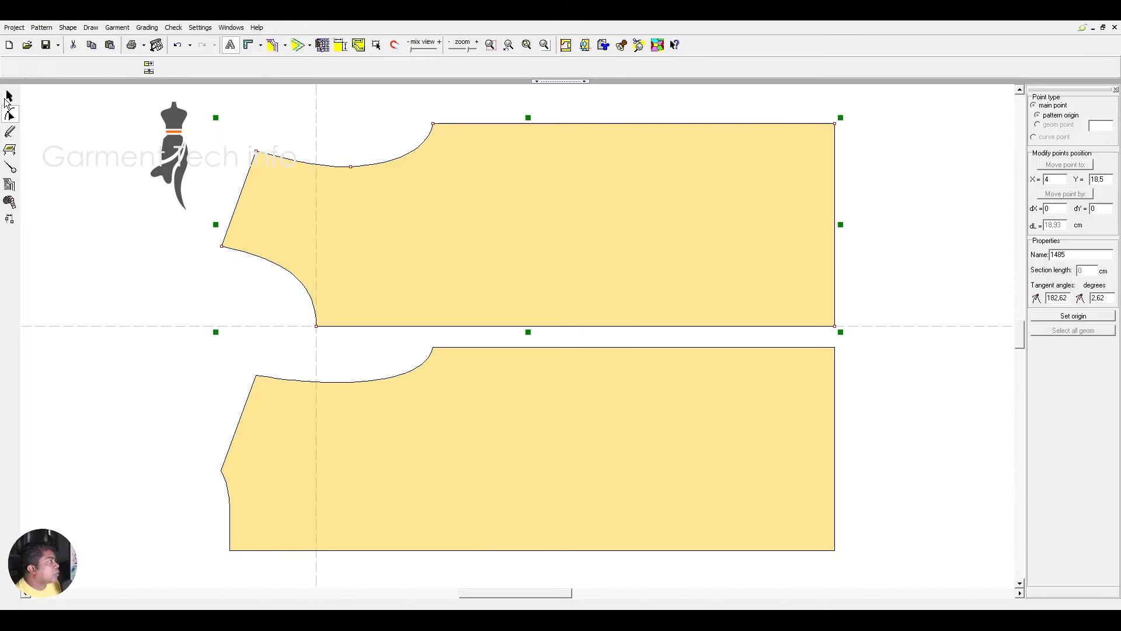
left_click_drag(473, 173, 466, 184)
left_click_drag(424, 139, 433, 349)
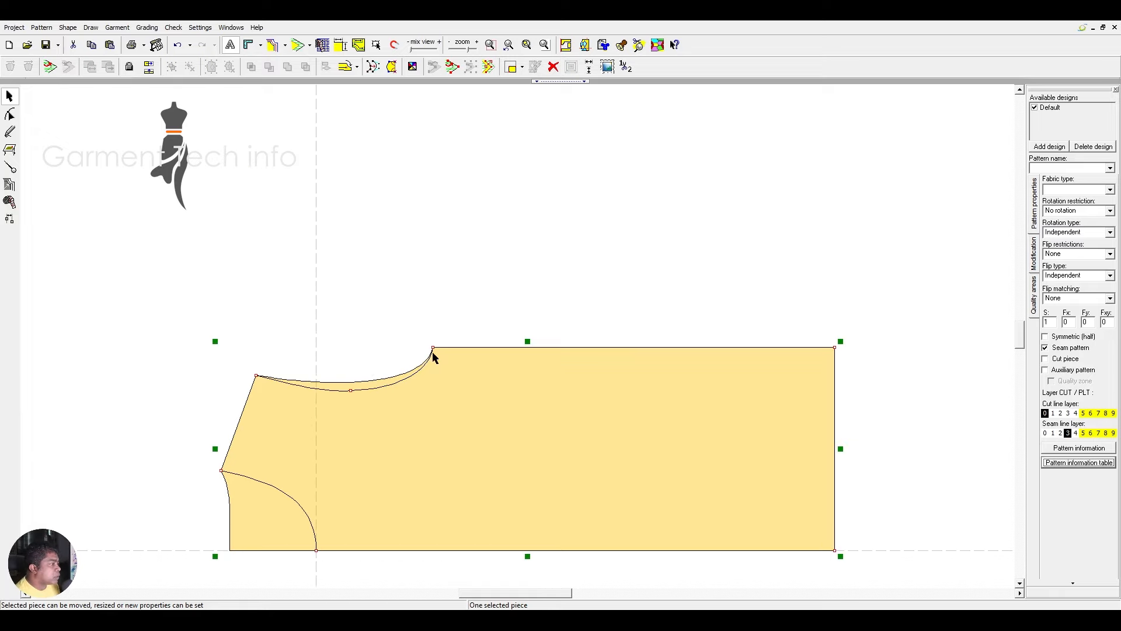
scroll(520, 448, "down", 2)
scroll(513, 442, "up", 3)
scroll(303, 292, "up", 1)
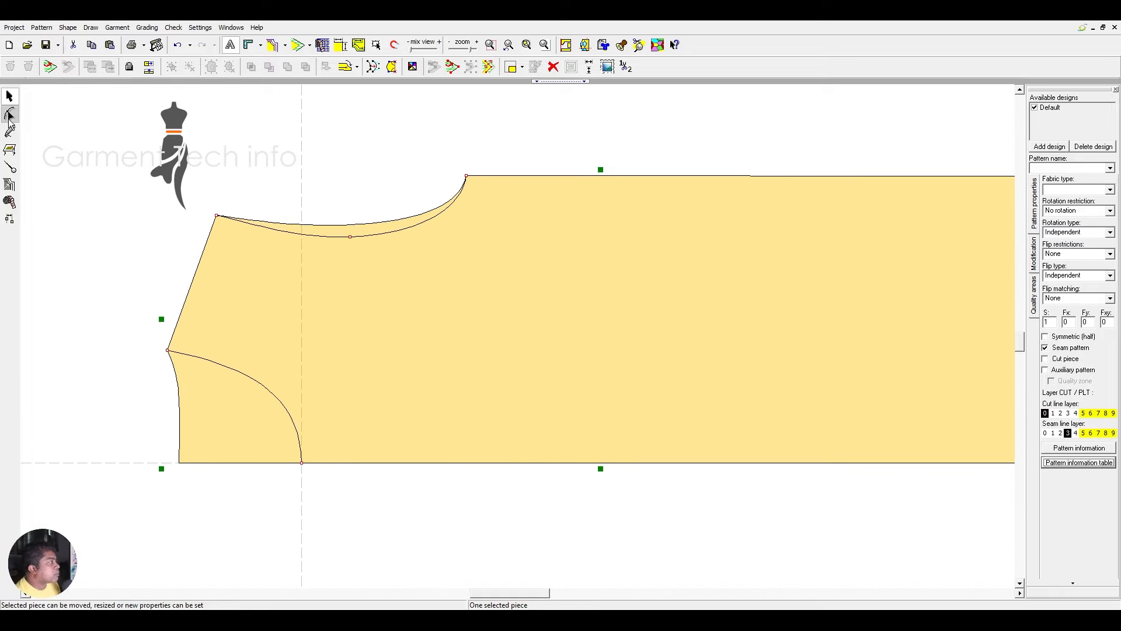
Step: Reshape the front armhole by adjusting its tangents at the mid-armhole point and the underarm corner into a smooth curve
left_click(9, 114)
left_click_drag(375, 273, 374, 270)
scroll(521, 333, "up", 2)
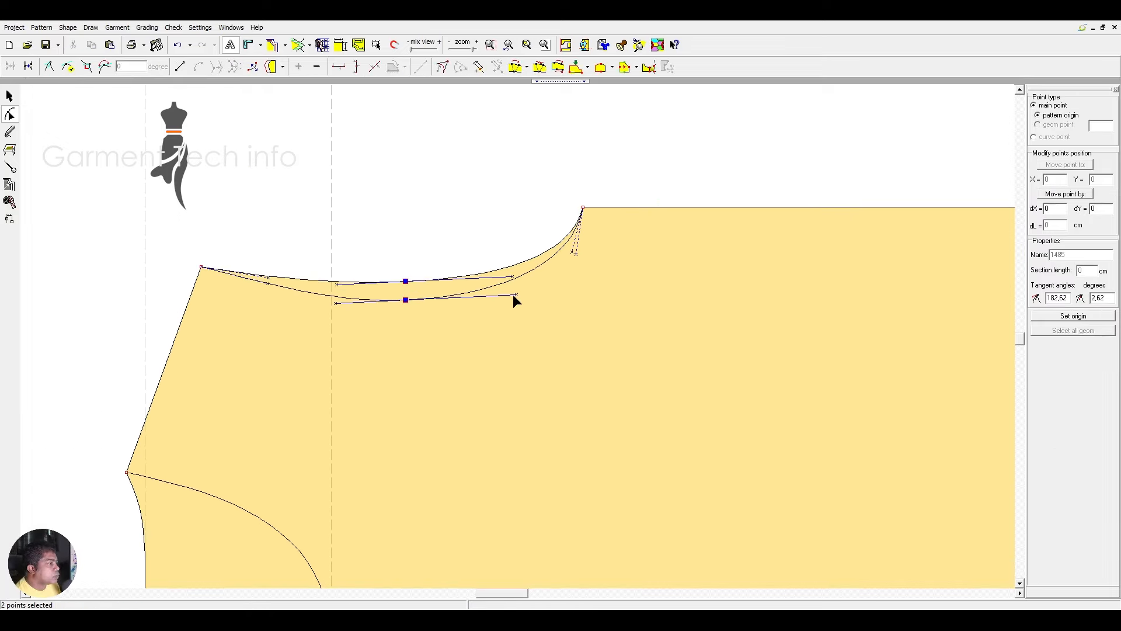
left_click_drag(516, 293, 516, 303)
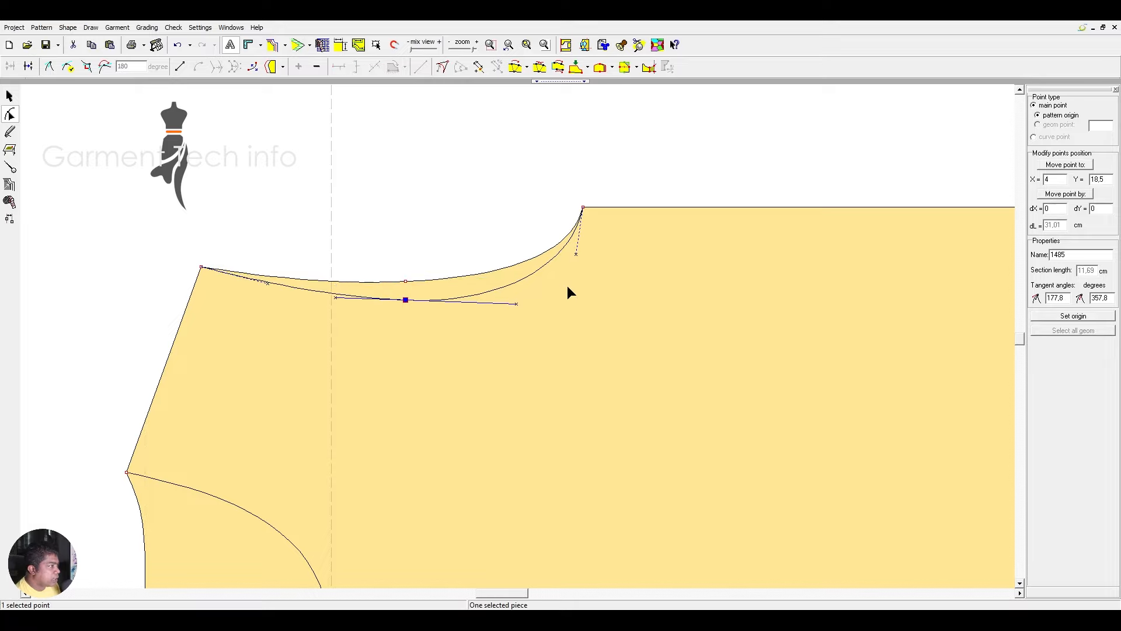
left_click_drag(576, 254, 581, 254)
left_click_drag(339, 253, 399, 318)
left_click_drag(375, 257, 440, 328)
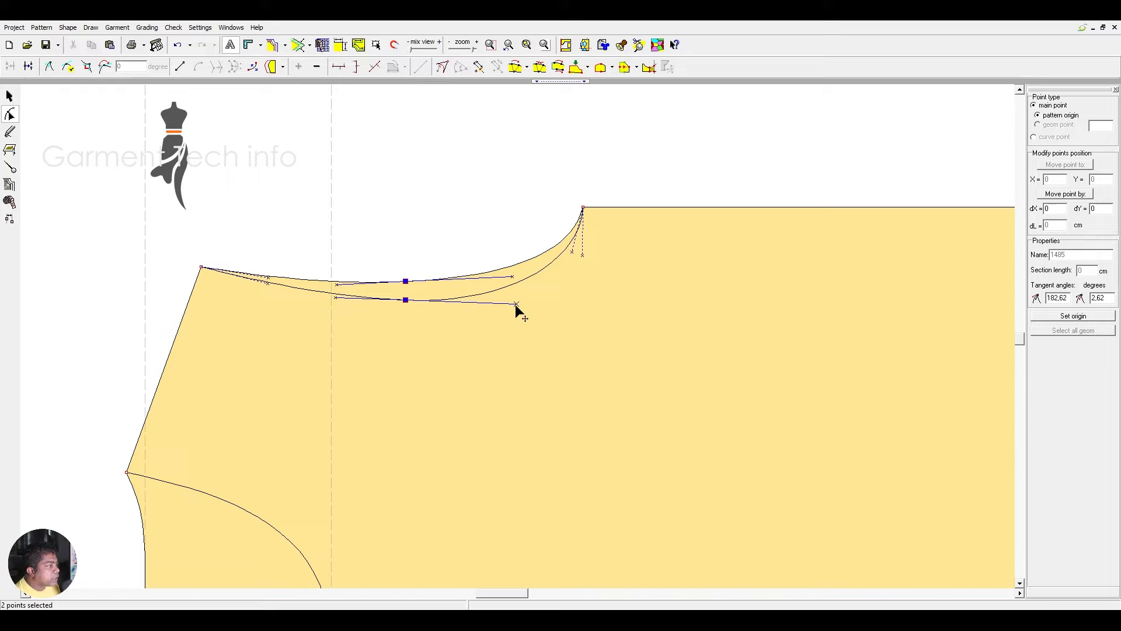
left_click_drag(516, 304, 515, 300)
left_click(399, 227)
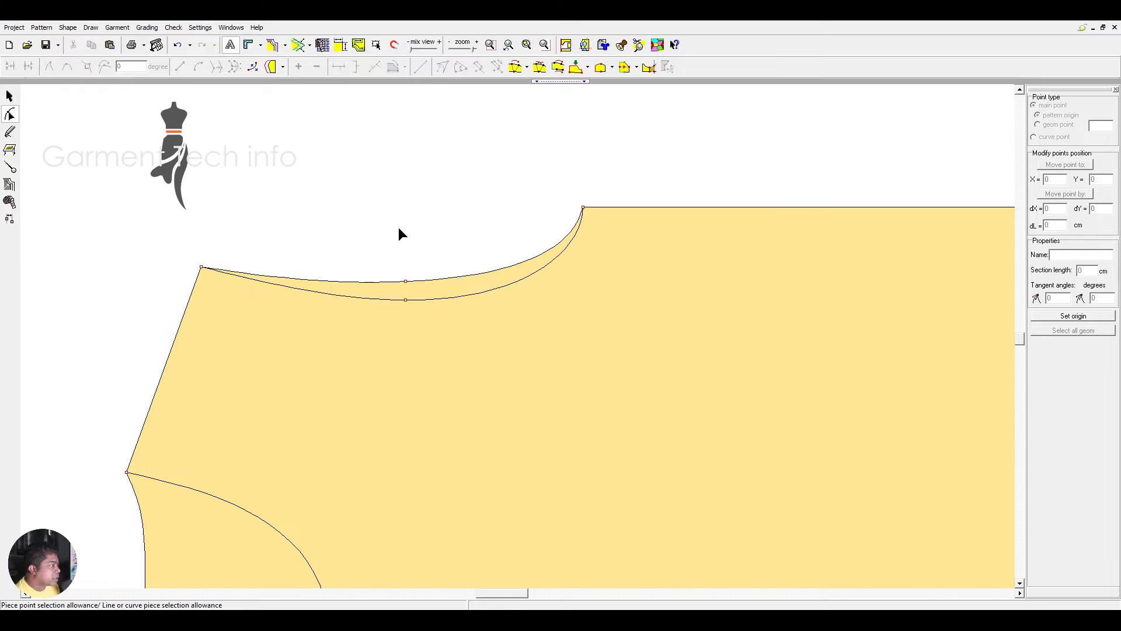
Step: Refine the front neckline's tangent at the shoulder neck point and move the front piece back above the back piece
scroll(399, 227, "down", 5)
scroll(549, 356, "up", 2)
scroll(556, 356, "down", 2)
scroll(520, 337, "up", 2)
scroll(520, 337, "down", 3)
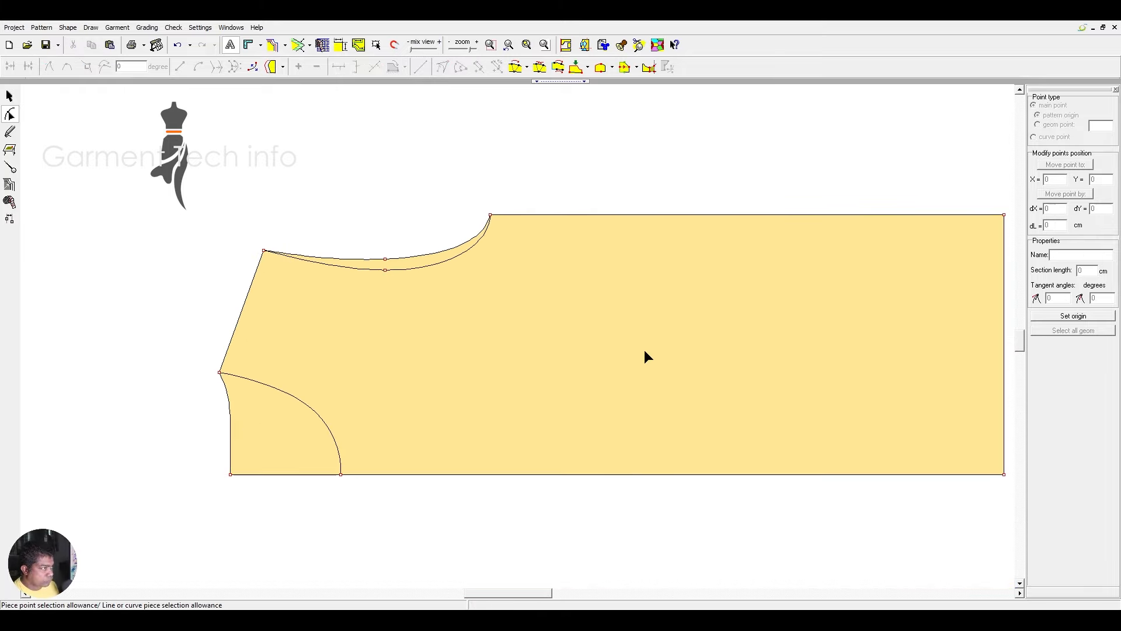
scroll(658, 349, "down", 2)
left_click_drag(284, 358, 354, 381)
left_click(347, 382)
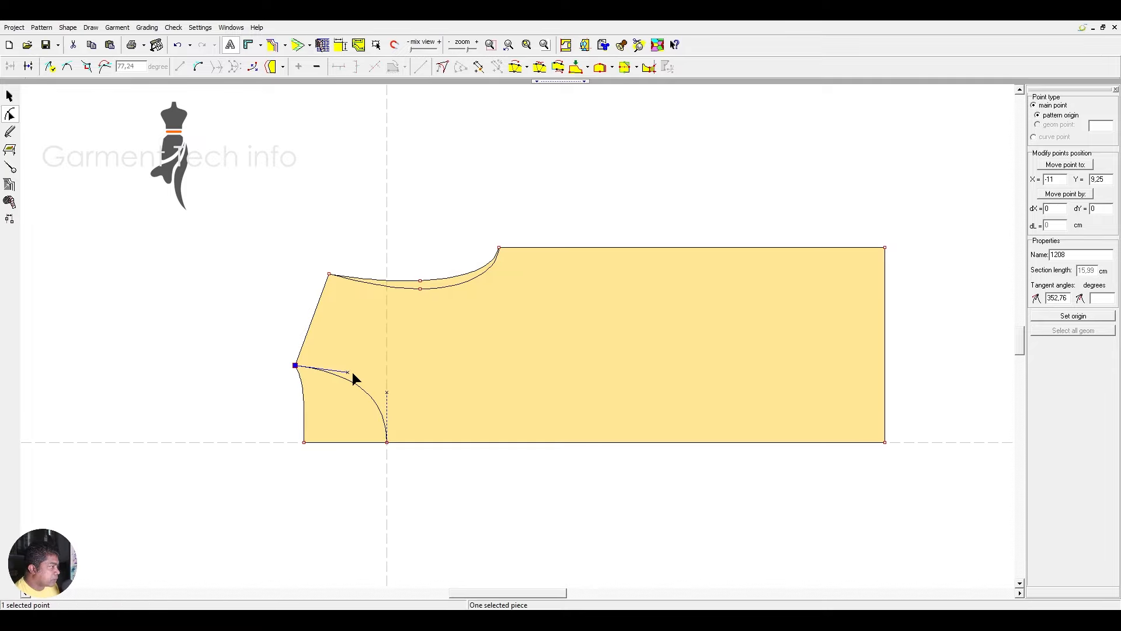
scroll(636, 380, "down", 2)
left_click(9, 96)
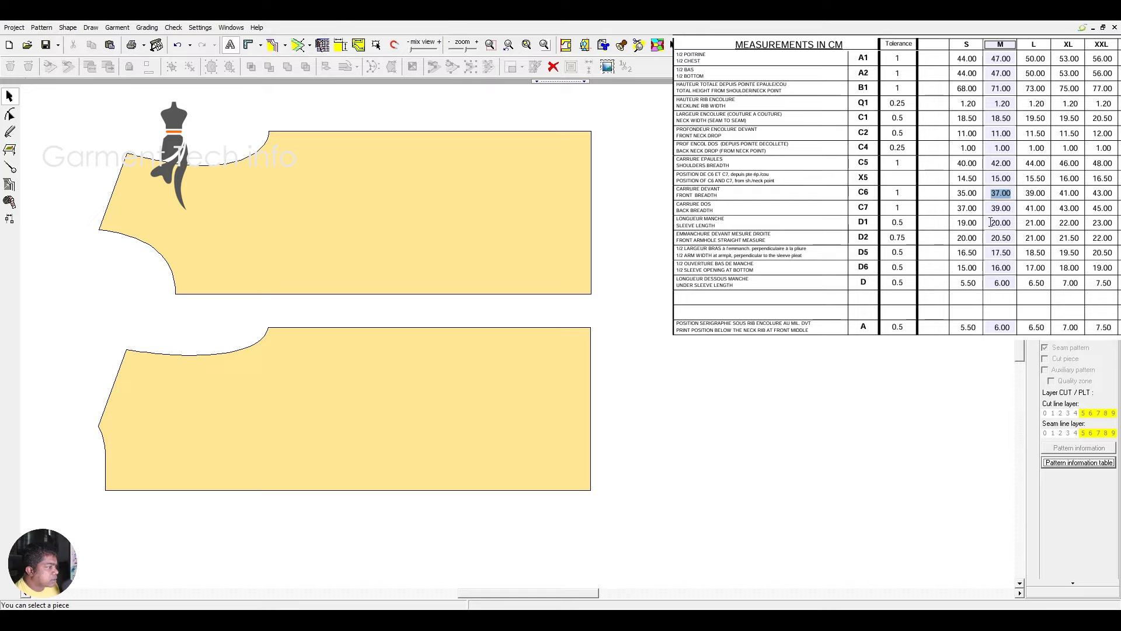
Step: Check the size M sleeve length, arm width and sleeve opening in the measurement chart
left_click(991, 223)
left_click(1000, 252)
left_click(1009, 270)
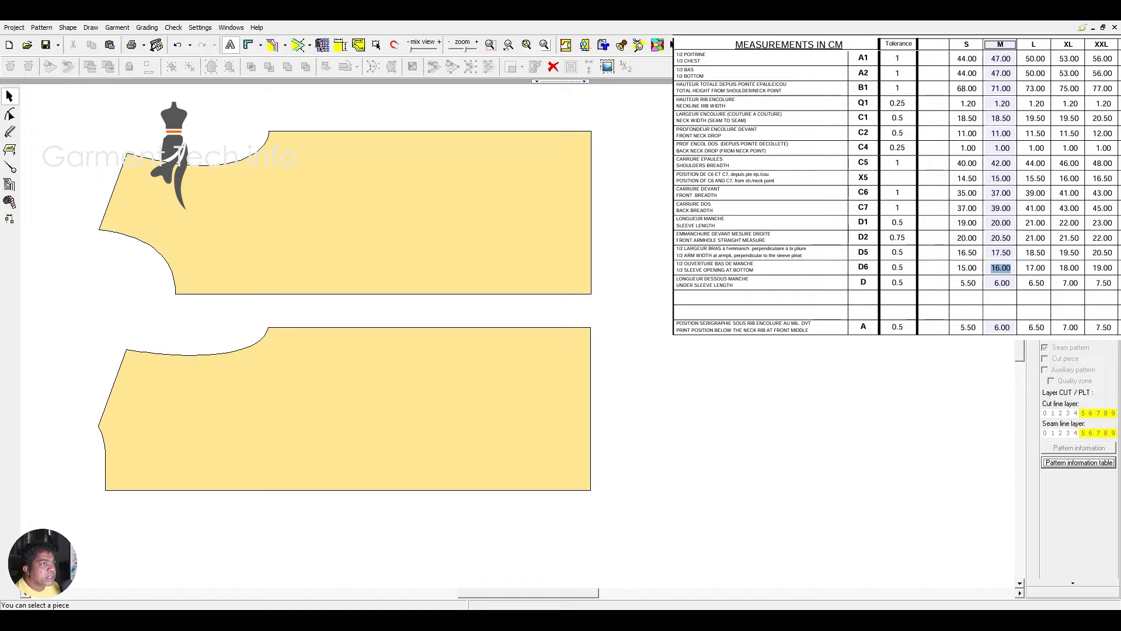
Step: Draw a rectangle for the sleeve beside the body pieces, 20.5 cm wide and 17.5 cm high
left_click(9, 131)
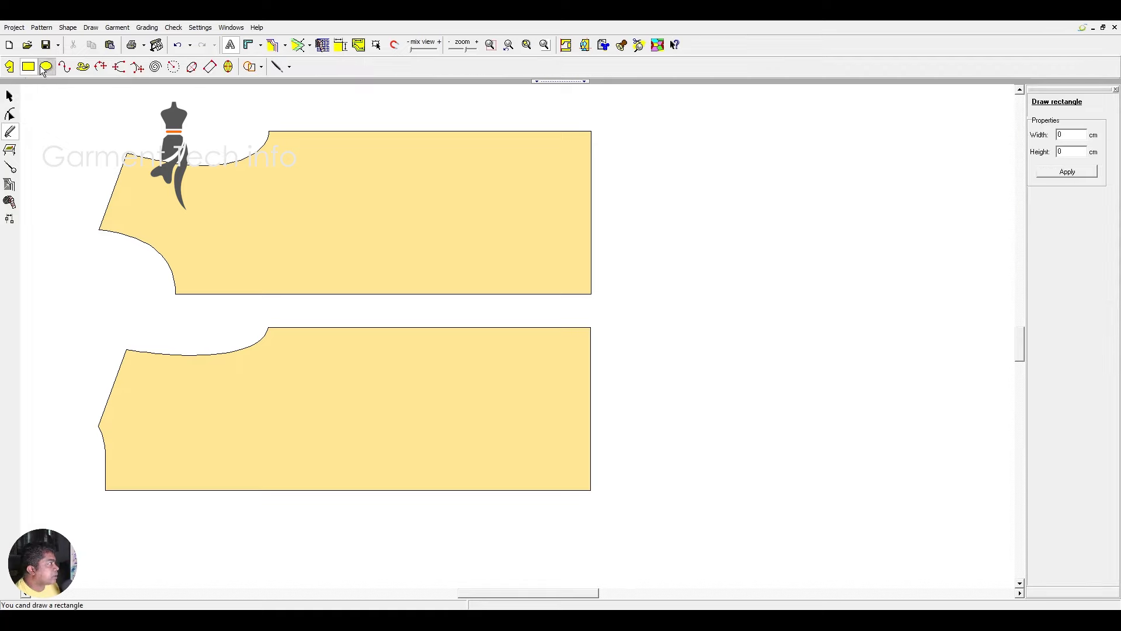
left_click_drag(731, 229, 865, 302)
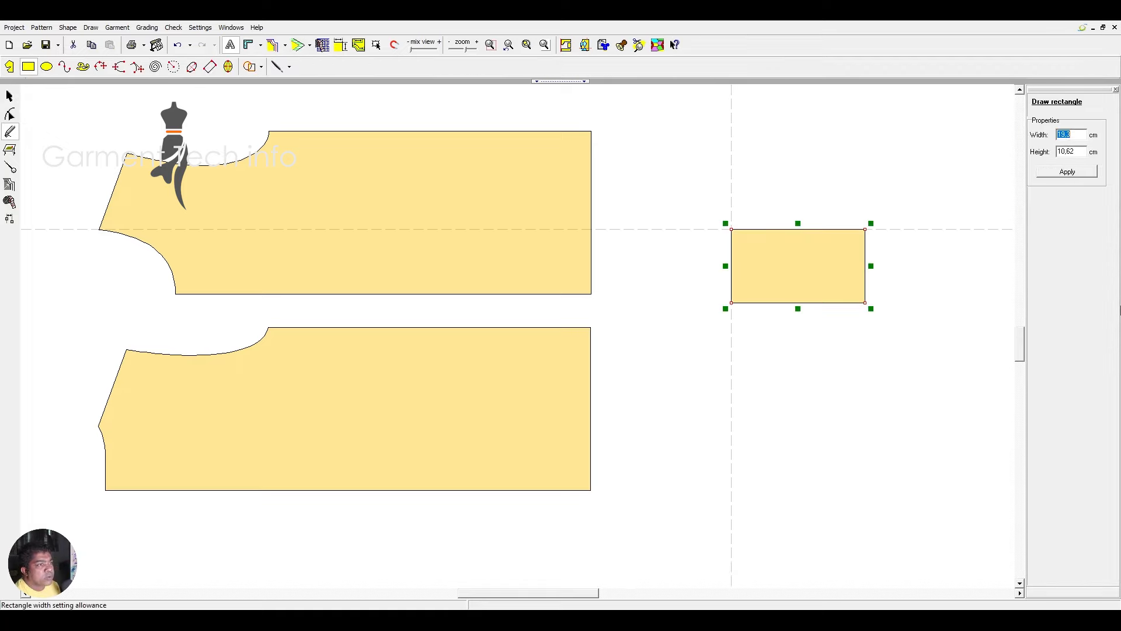
type("20,5")
key("Return")
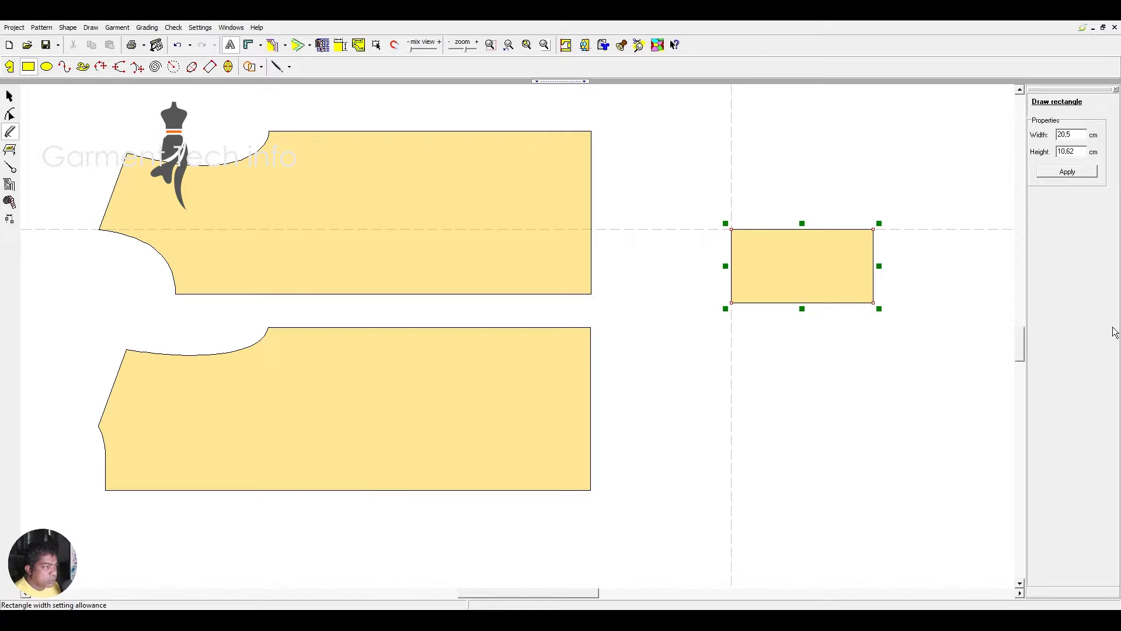
key("Tab")
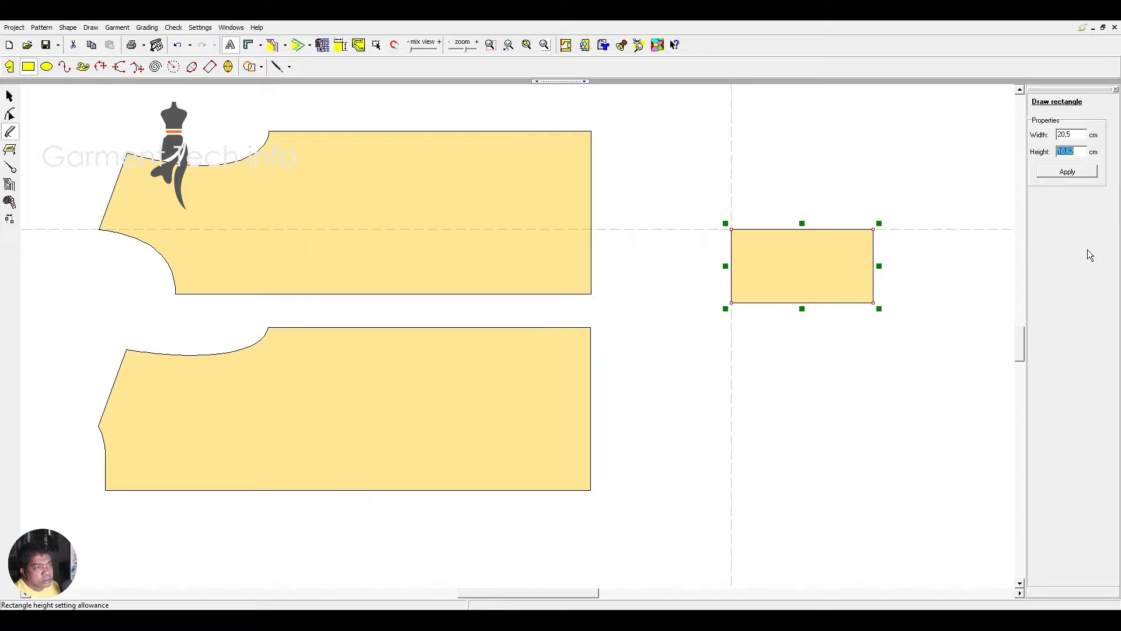
type("17,5")
key("Return")
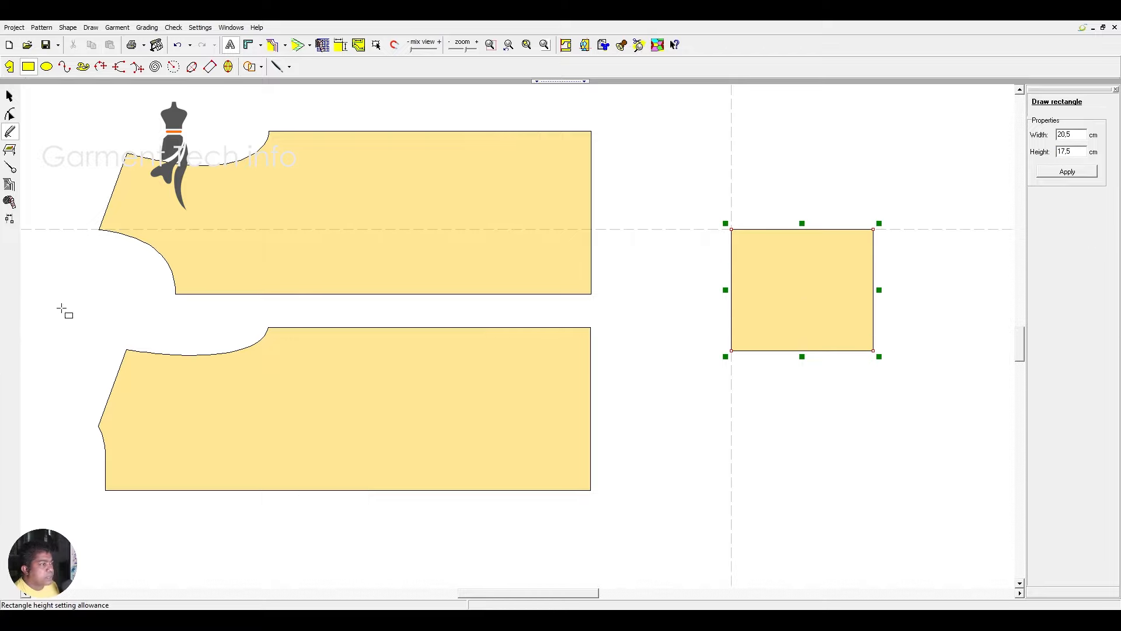
Step: Add a point on the sleeve's lower edge about 8.4 cm from the hem corner, and move that corner to Y = -16.5
left_click(9, 115)
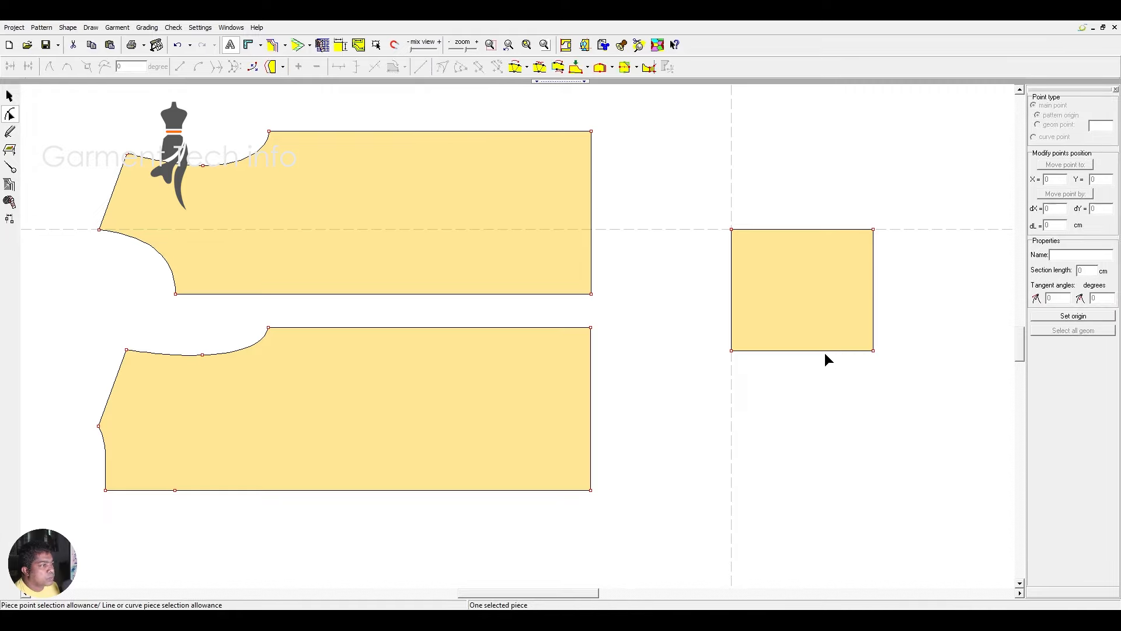
left_click_drag(858, 326, 923, 416)
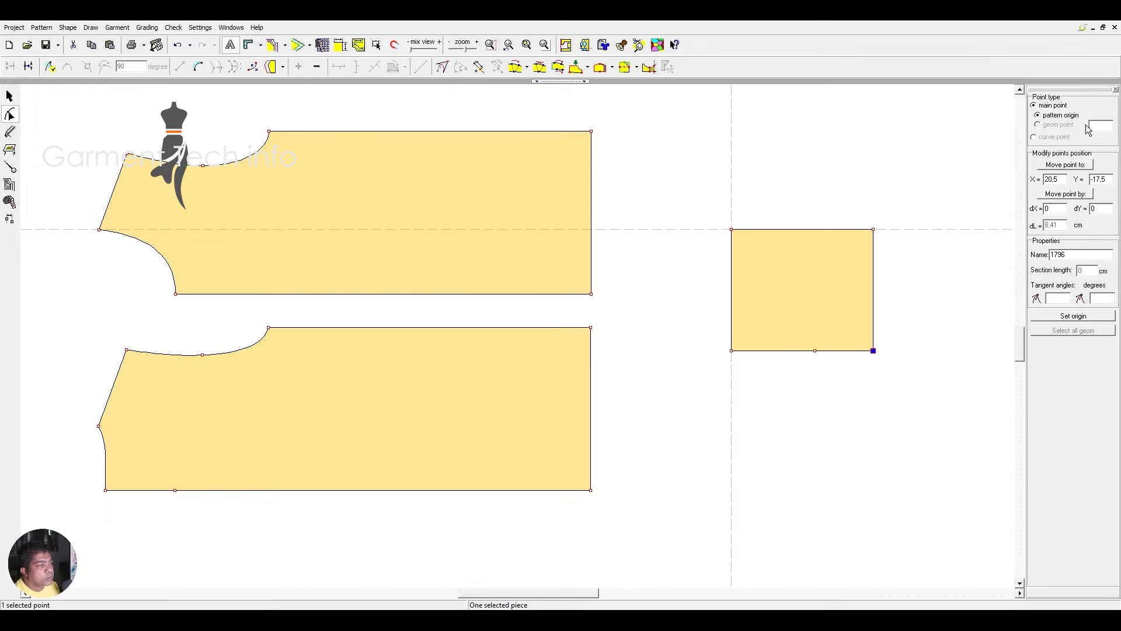
double_click(1099, 179)
type("-1")
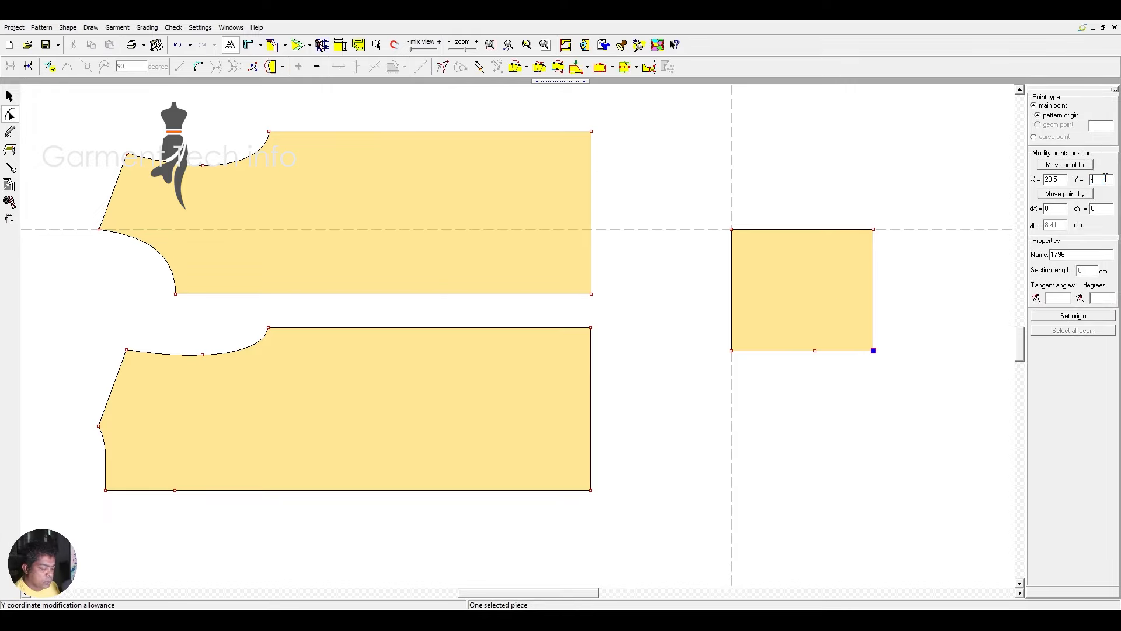
type("6,5")
key("Return")
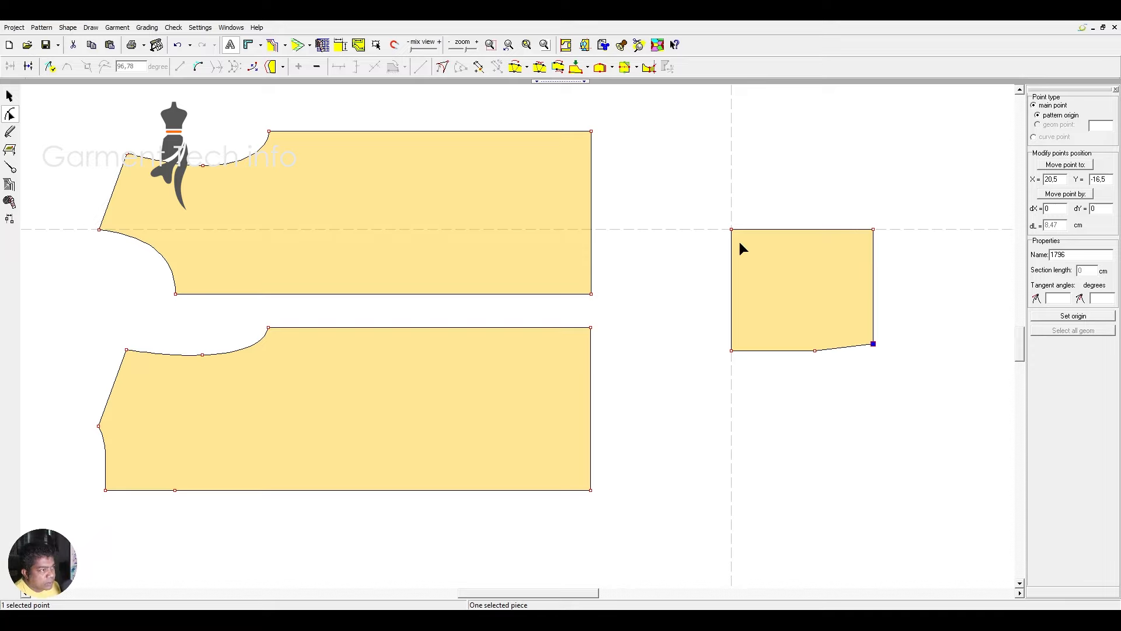
Step: Delete the sleeve's lower corner opposite the hem and convert the resulting slanted cap line to a curve
left_click_drag(699, 321, 776, 396)
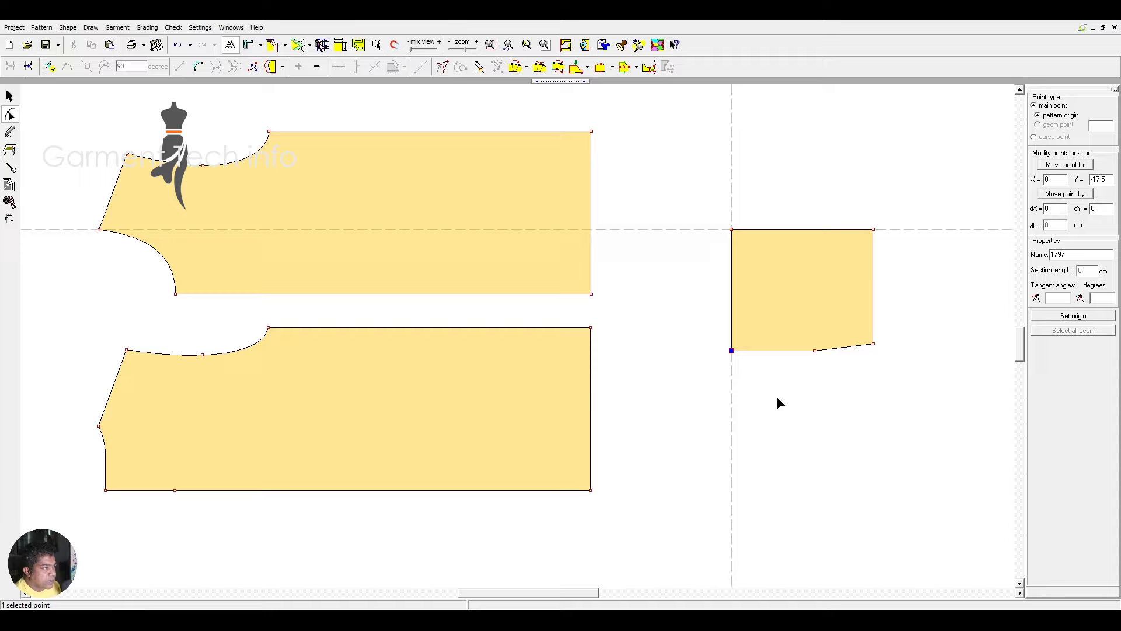
key("Delete")
left_click_drag(784, 303, 861, 388)
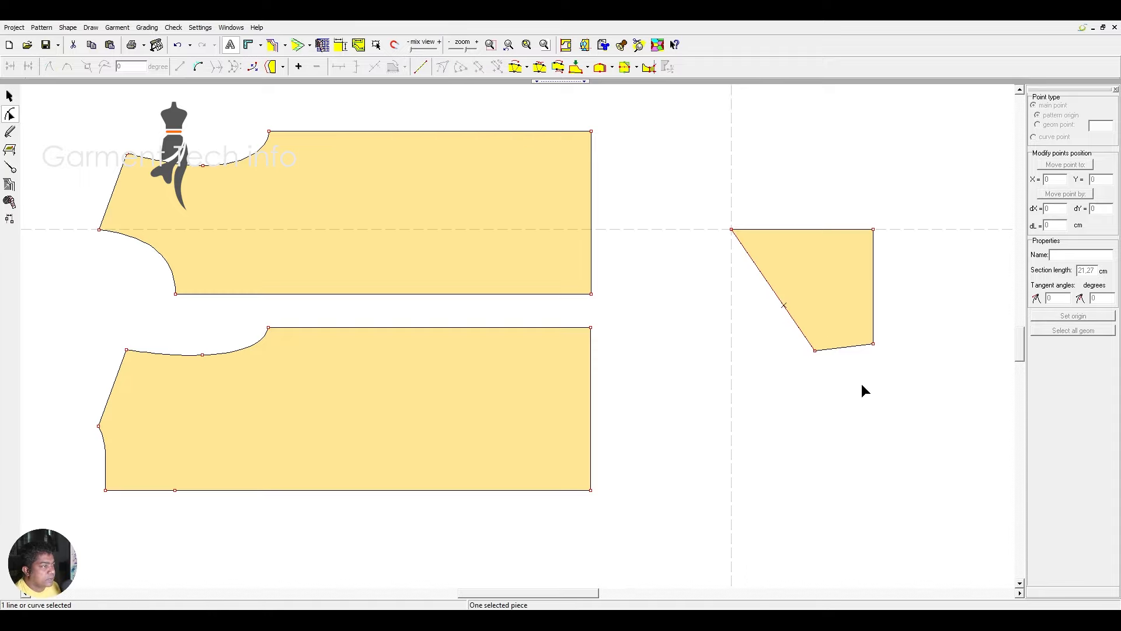
left_click_drag(720, 201, 837, 283)
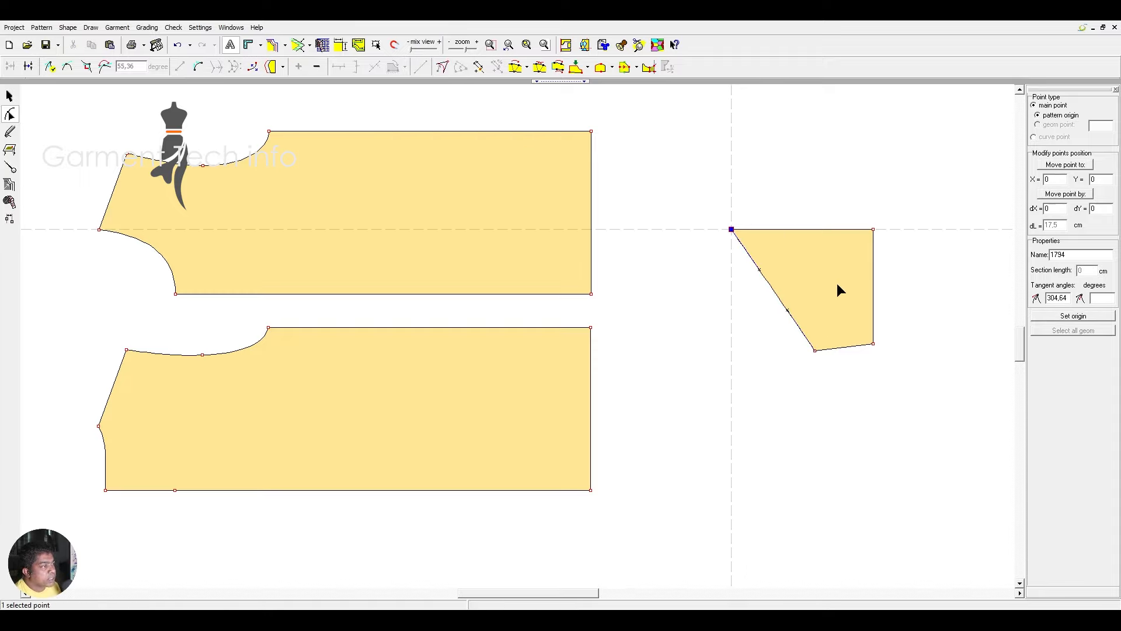
Step: Divide the slanted sleeve cap line into 3 equal parts and select the division point nearest the origin
left_click_drag(703, 200, 862, 396)
left_click(420, 66)
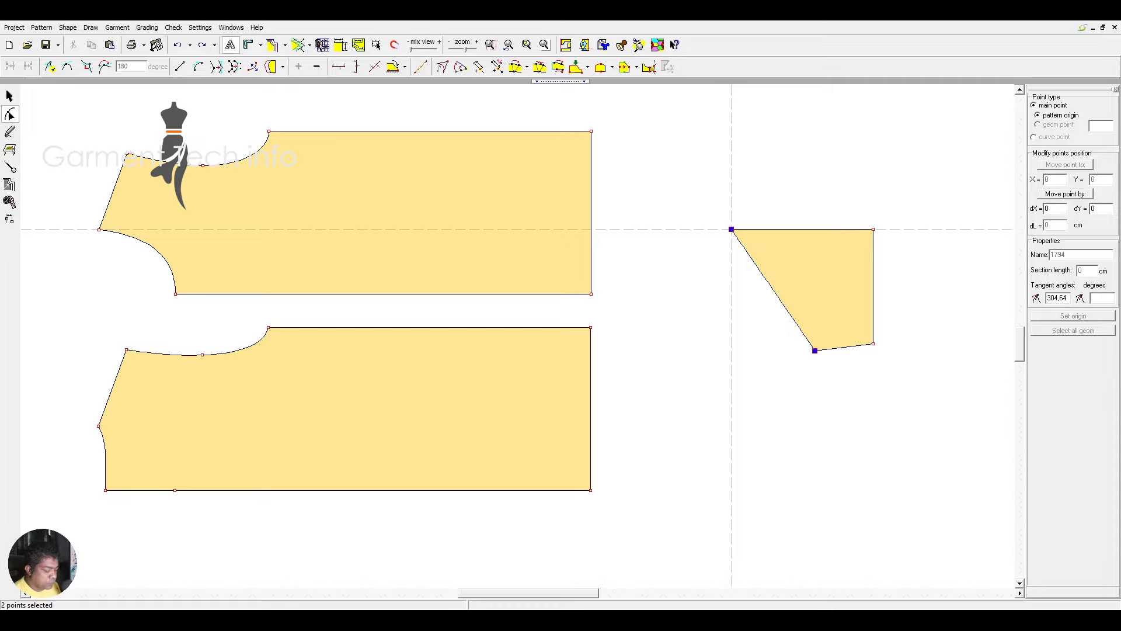
key("3")
left_click_drag(717, 262, 784, 306)
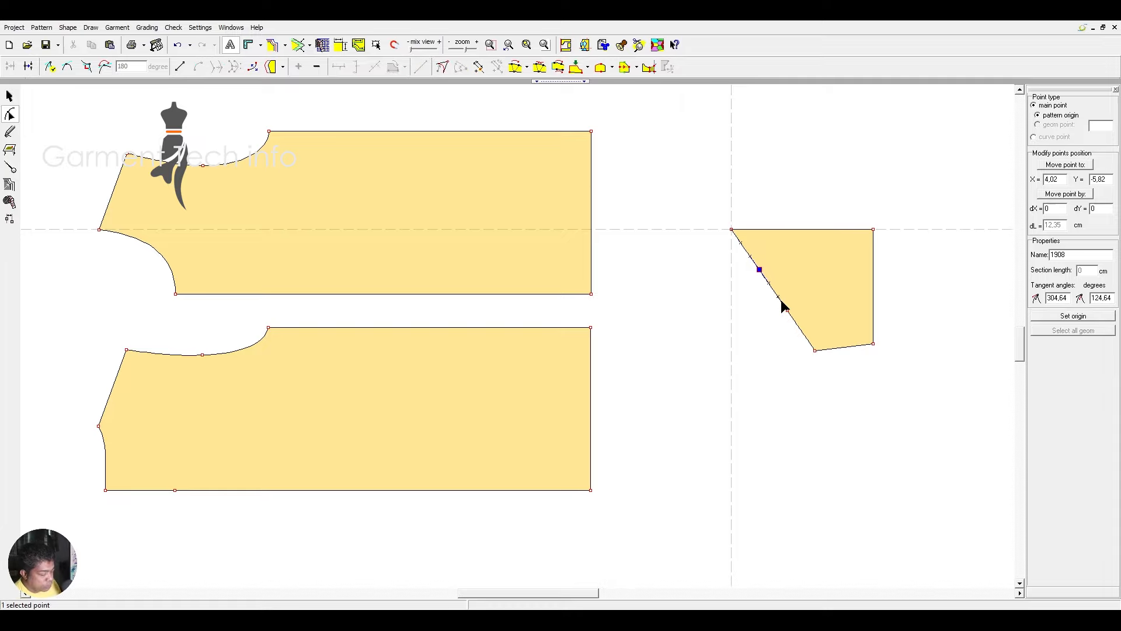
Step: Delete the selected division point and bend the two sleeve cap sections into an S-shaped curve
key("Delete")
scroll(782, 300, "up", 2)
left_click_drag(374, 106, 478, 282)
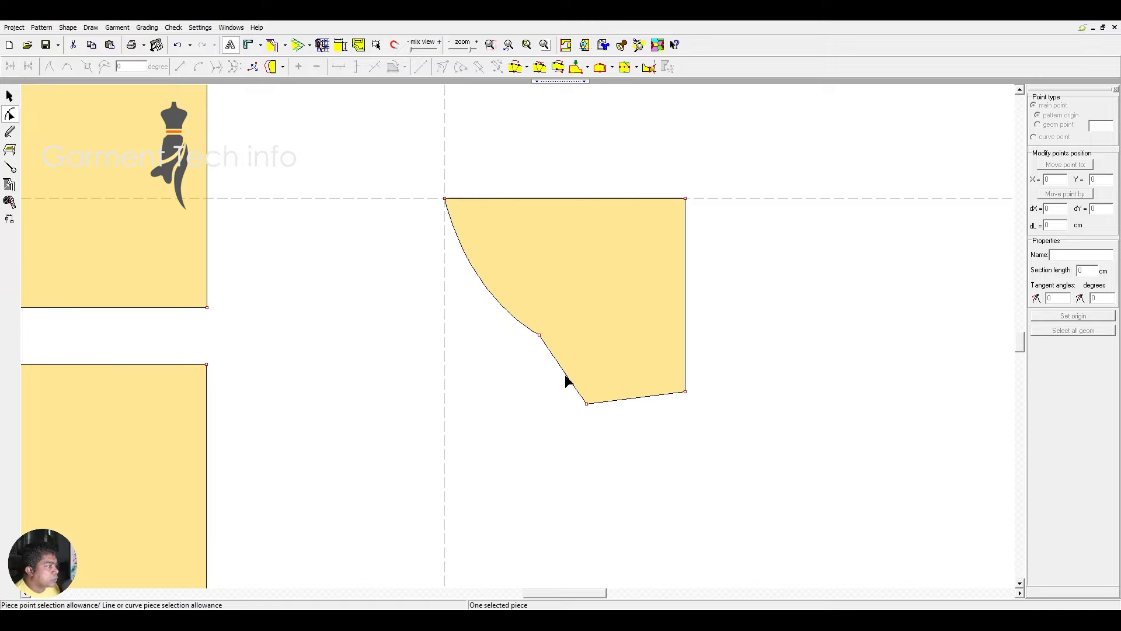
left_click_drag(565, 375, 570, 375)
Step: Smooth the cap curve to 180 degrees at its remaining division point and square it to 90 degrees at the origin corner
left_click(538, 335)
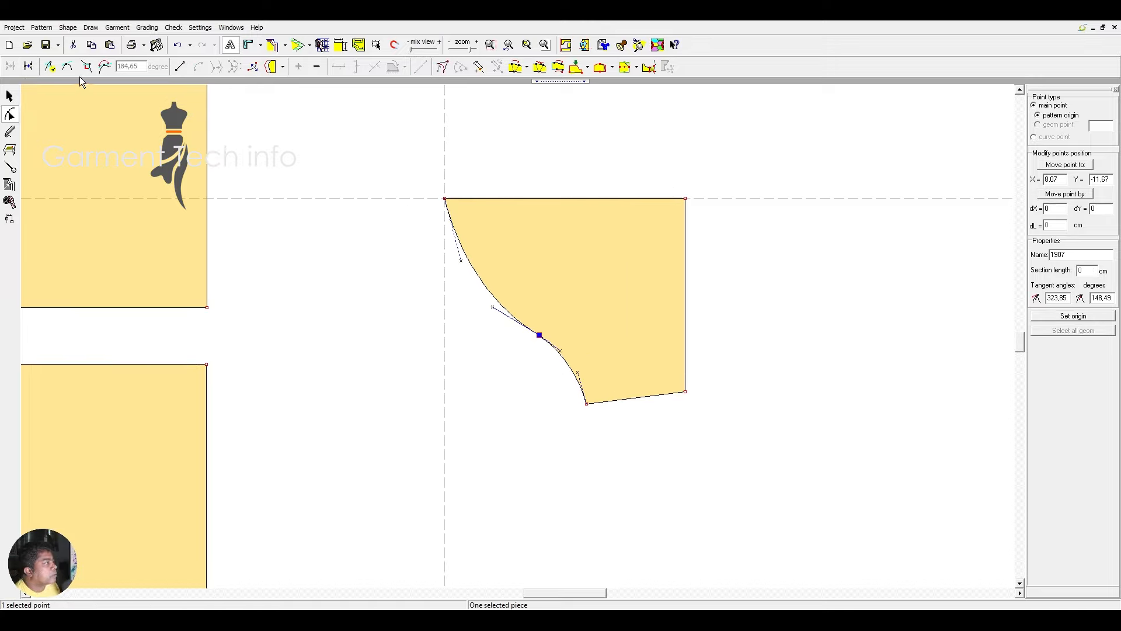
left_click(445, 198)
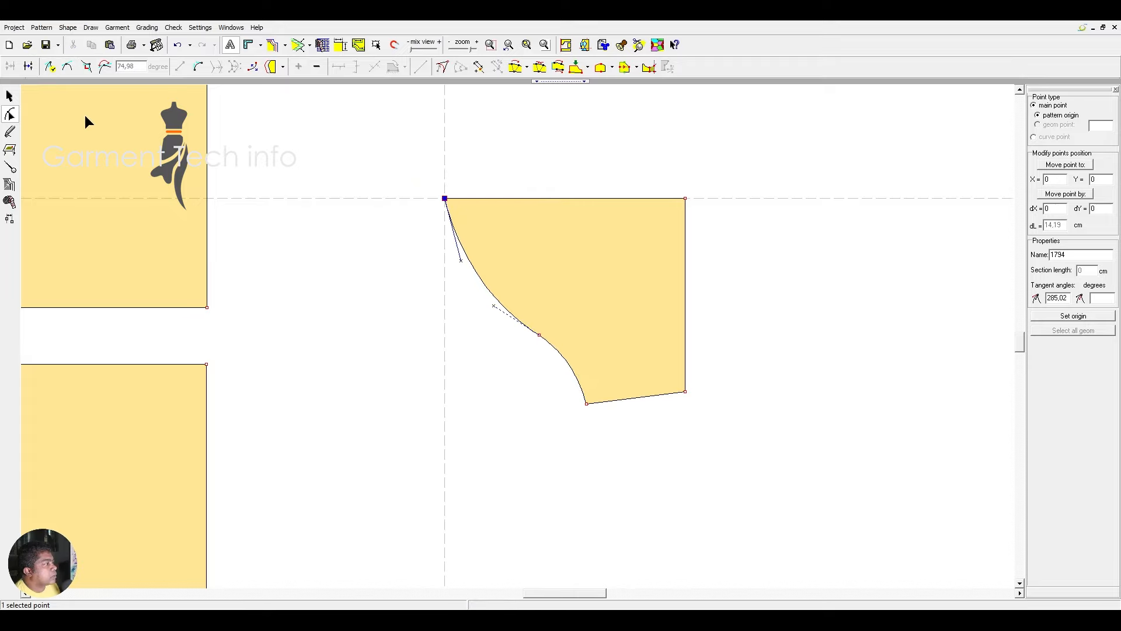
left_click(75, 71)
Step: Adjust the tangent handles around the cap's division point and the underarm corner to refine the S-curve
left_click_drag(438, 300, 552, 352)
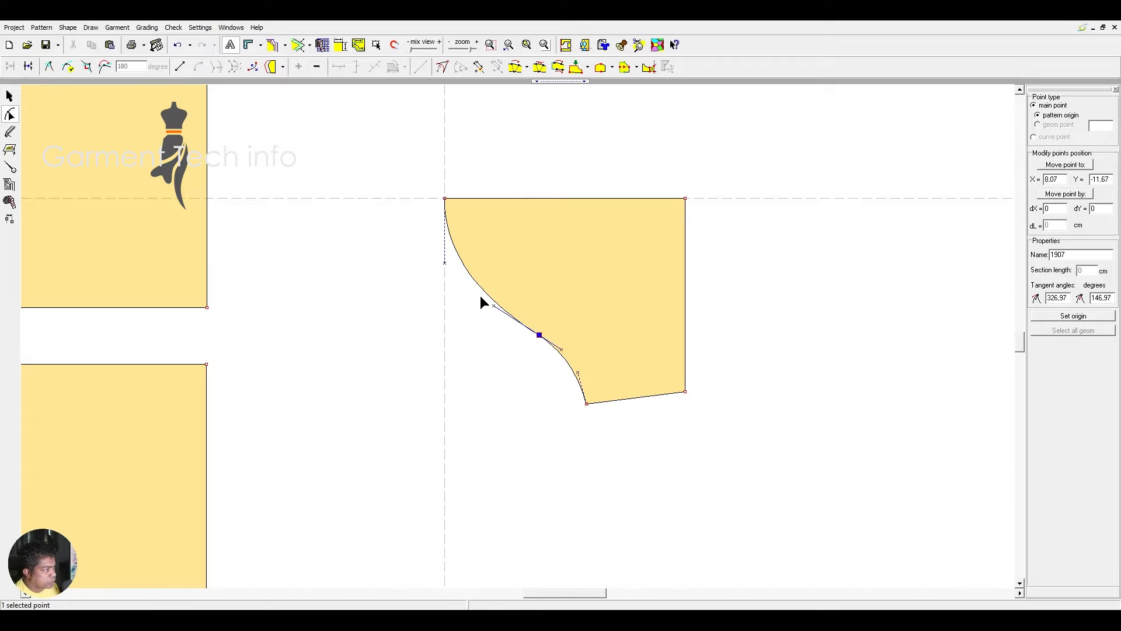
left_click_drag(493, 305, 485, 290)
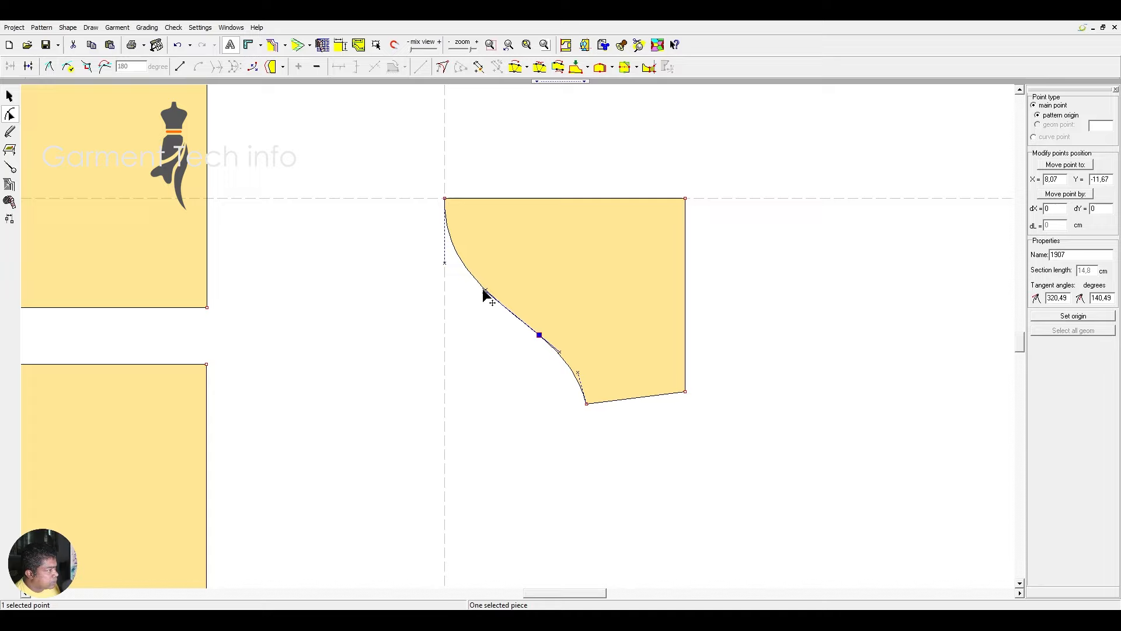
left_click_drag(579, 371, 572, 370)
left_click(836, 439)
Step: Measure the combined contour length of the armhole curves on both body pieces
scroll(689, 384, "down", 3)
scroll(689, 383, "down", 1)
scroll(456, 333, "up", 1)
scroll(518, 336, "down", 2)
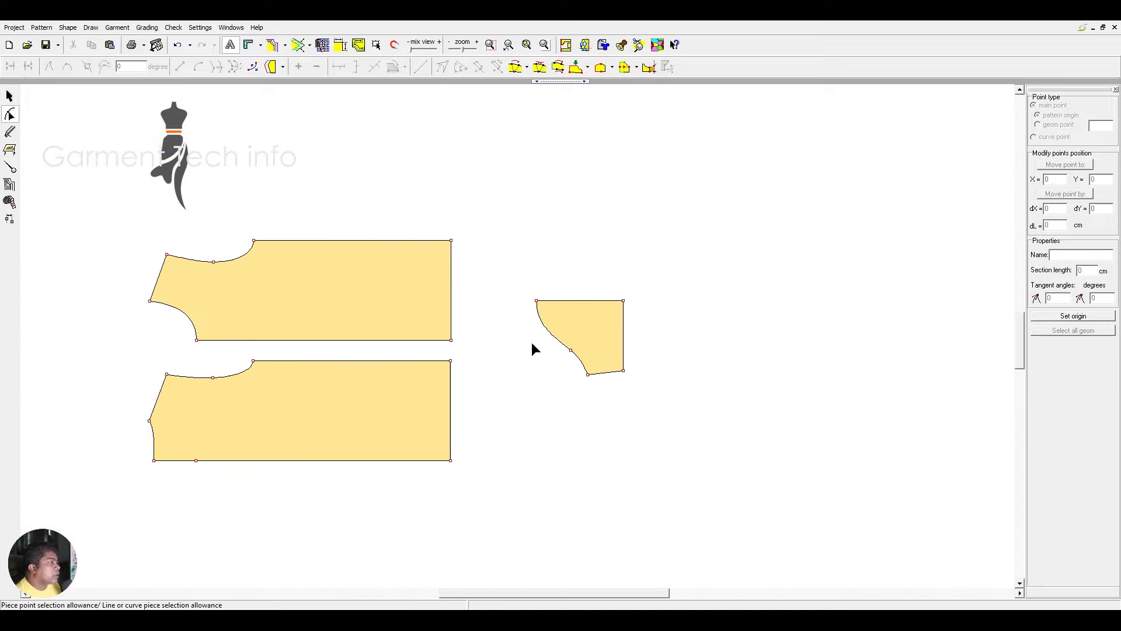
scroll(192, 334, "up", 2)
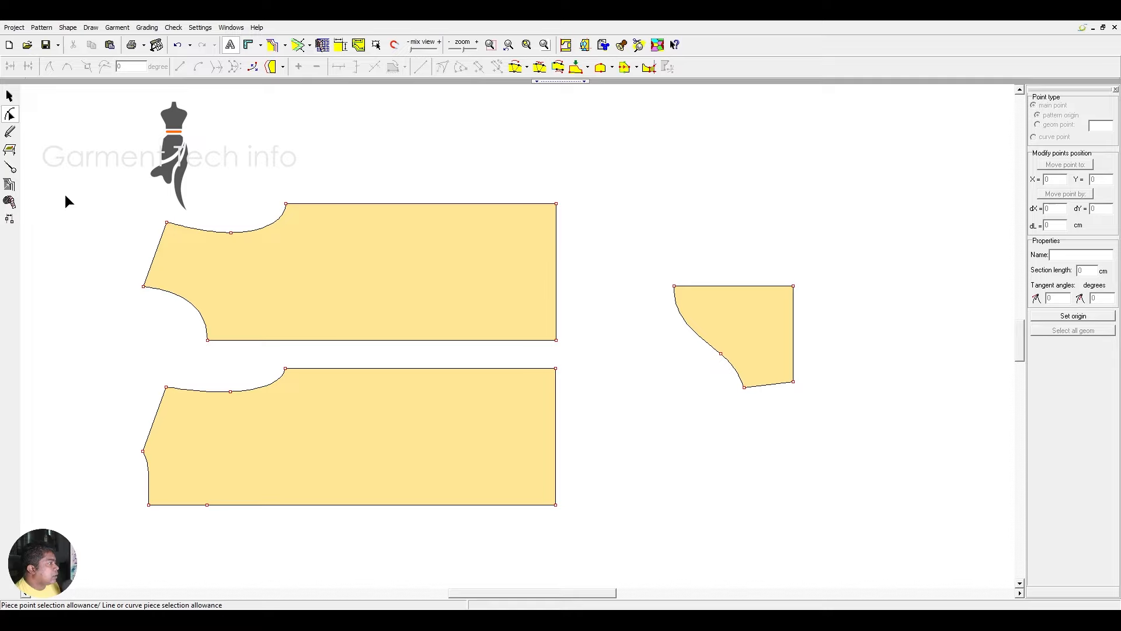
left_click(9, 202)
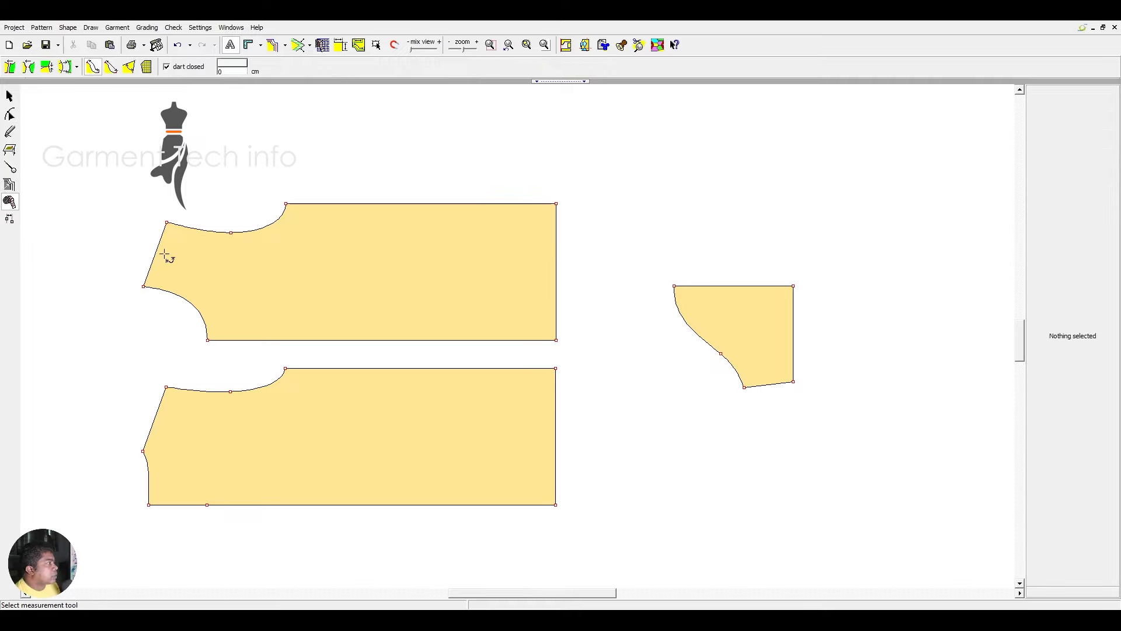
left_click(168, 223)
left_click(285, 204)
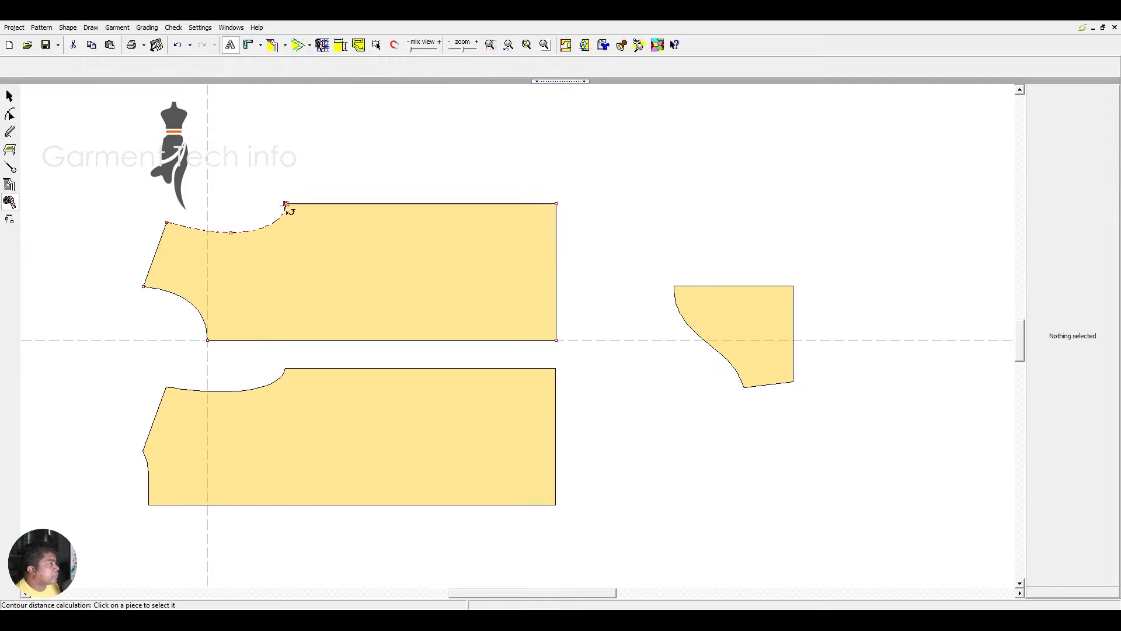
left_click(166, 388)
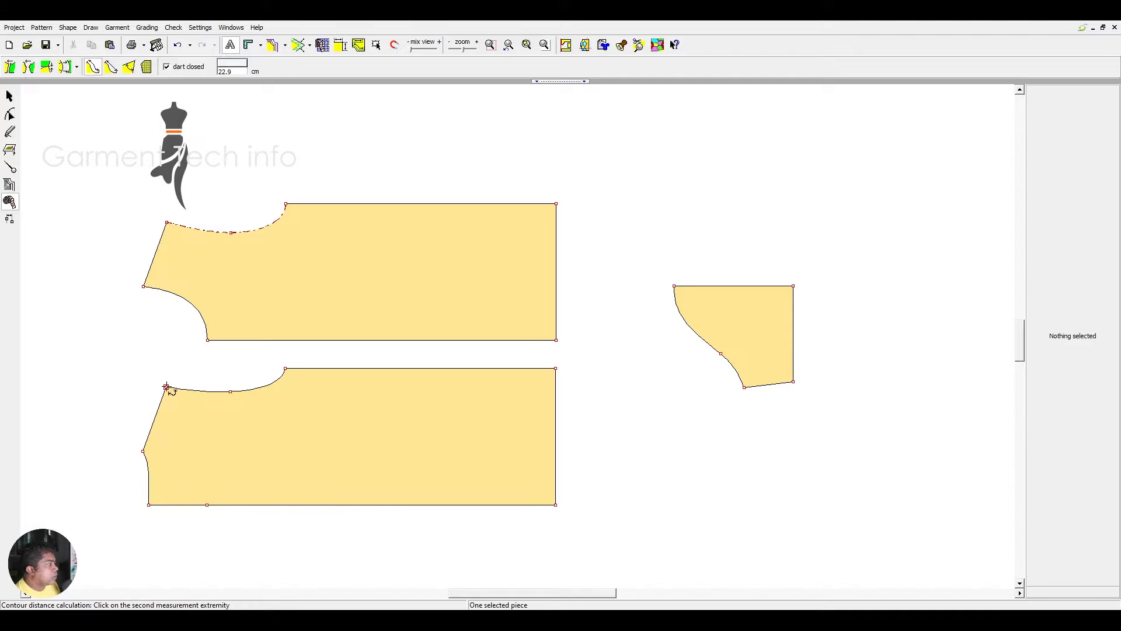
left_click(285, 368)
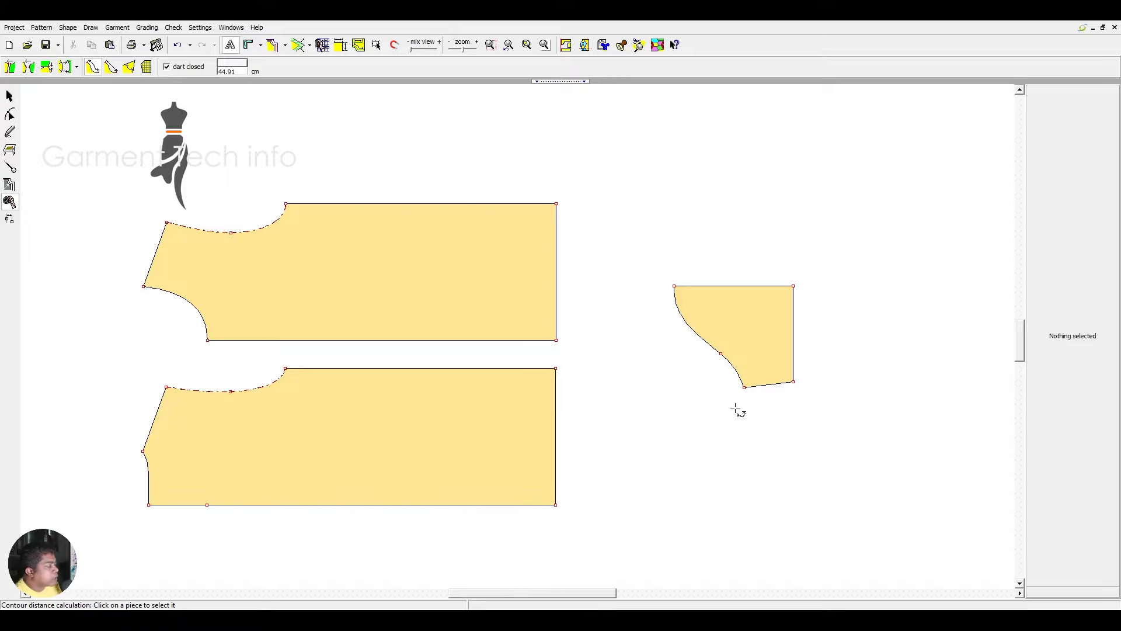
Step: Reset the contour measurement and measure the sleeve cap curve from the underarm corner to the origin corner
left_click(10, 114)
left_click(10, 201)
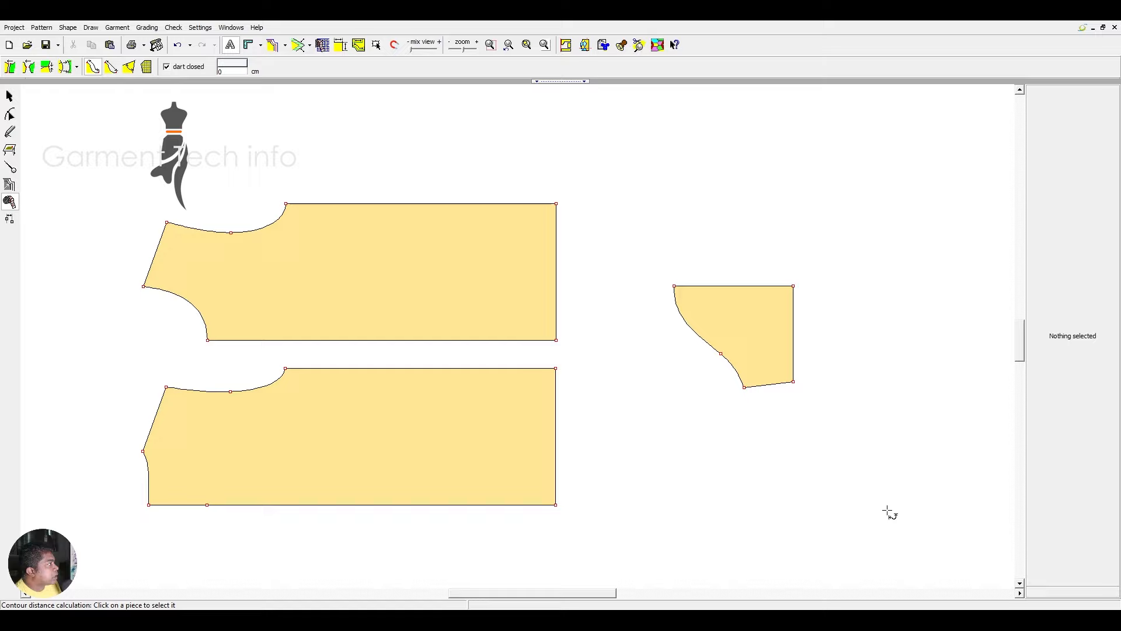
left_click(745, 387)
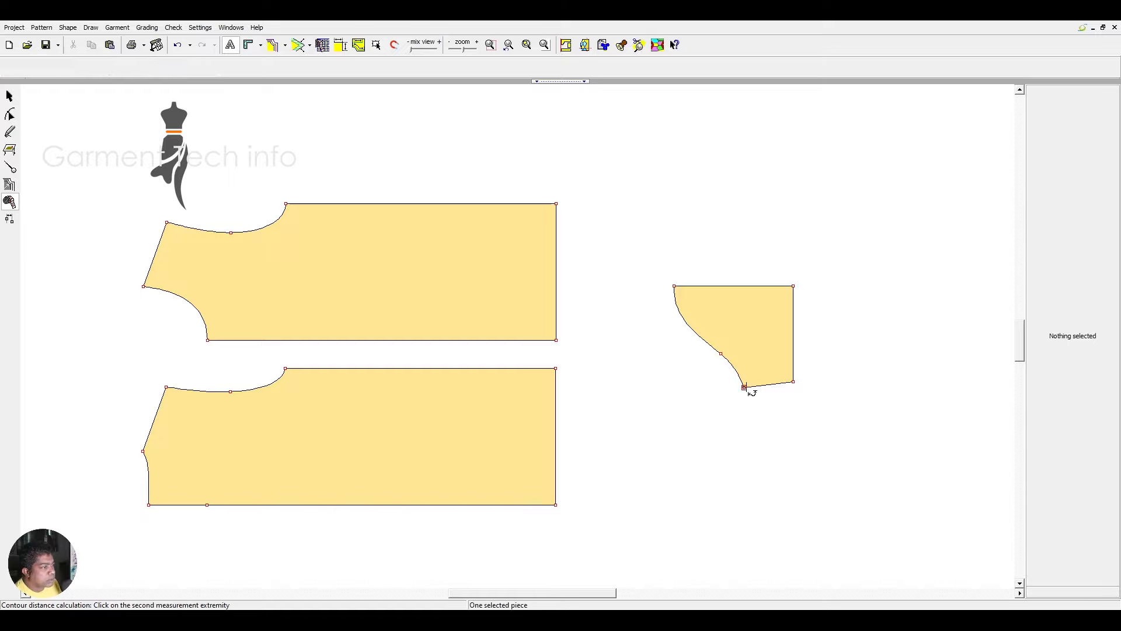
left_click(675, 286)
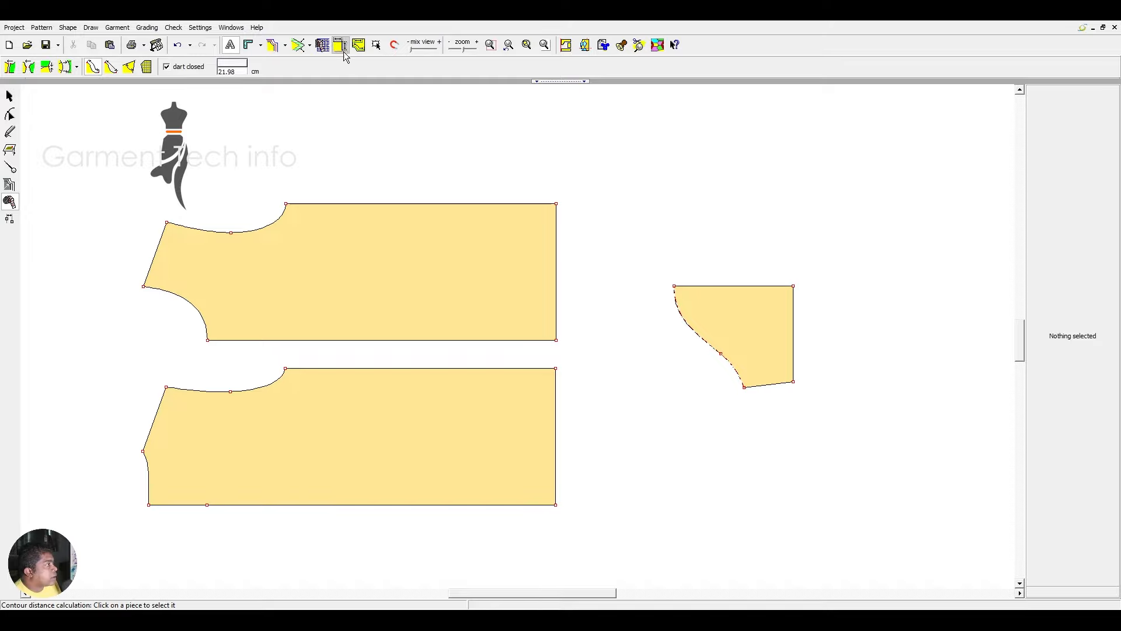
left_click(322, 45)
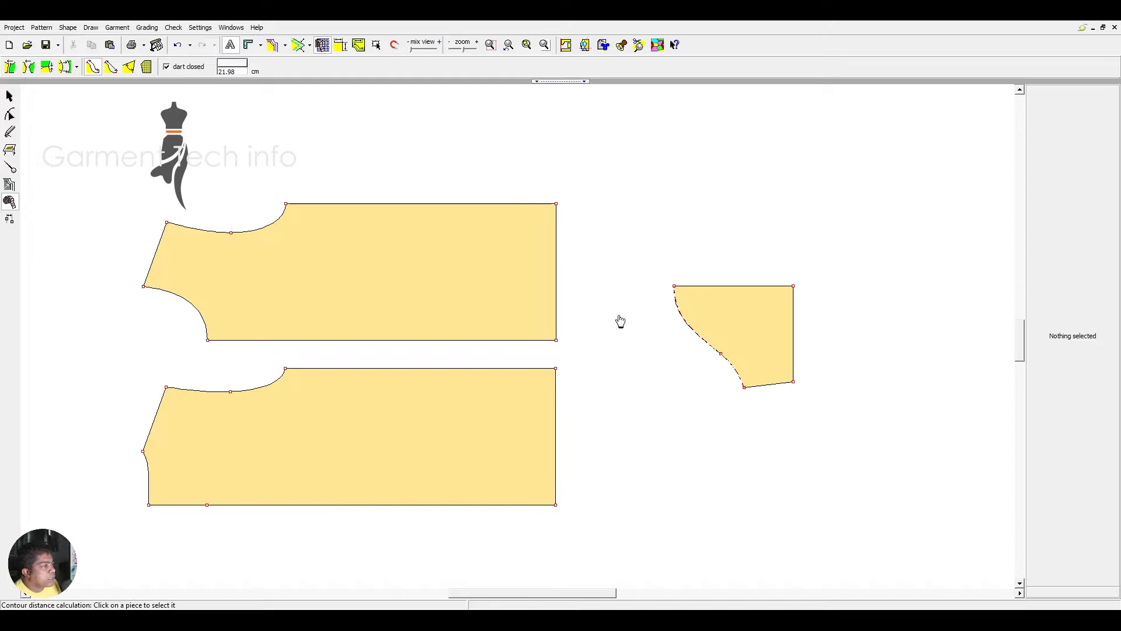
Step: Move the sleeve's underarm corner to X = 14.09 and shift the cap's division point to about X = 9.37, Y = -12.27
left_click(10, 115)
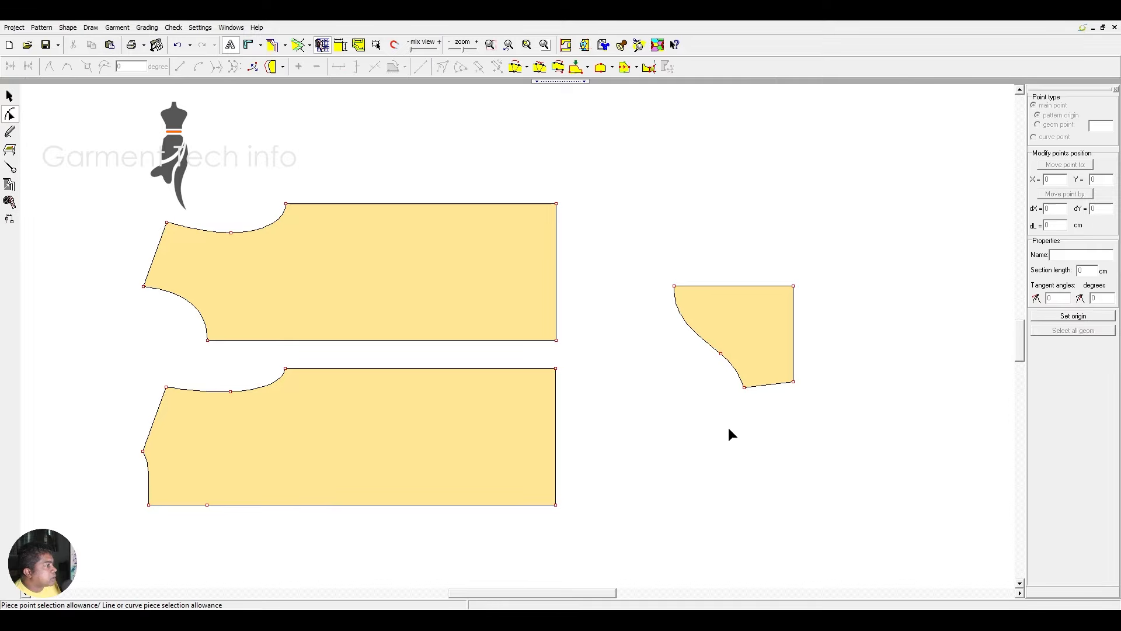
left_click(775, 433)
key("Right")
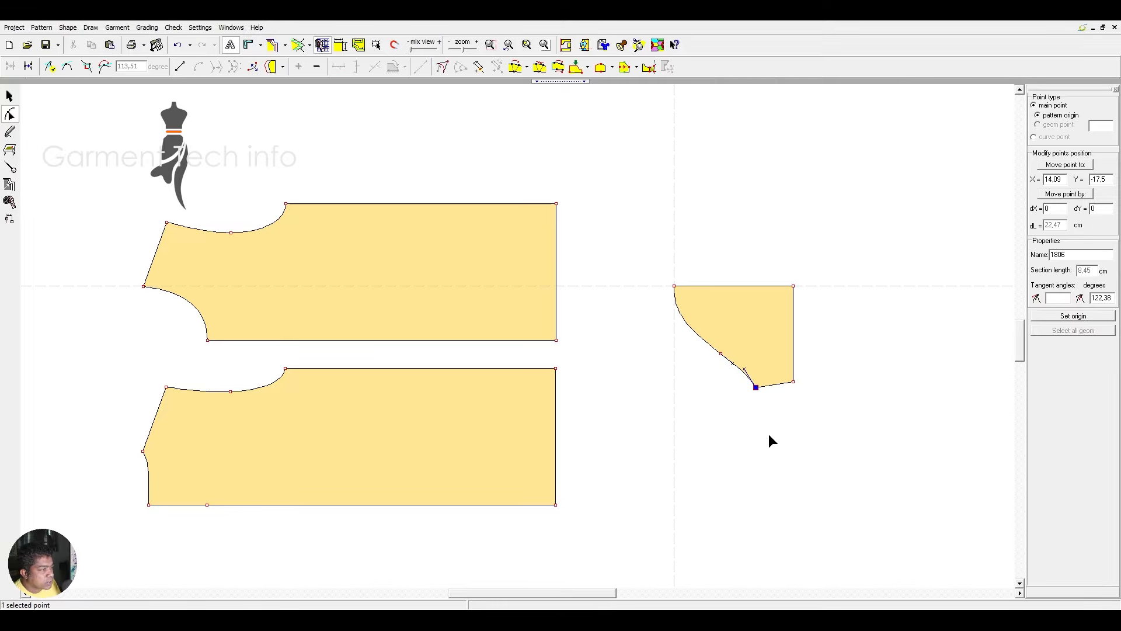
left_click(723, 323)
left_click(722, 354)
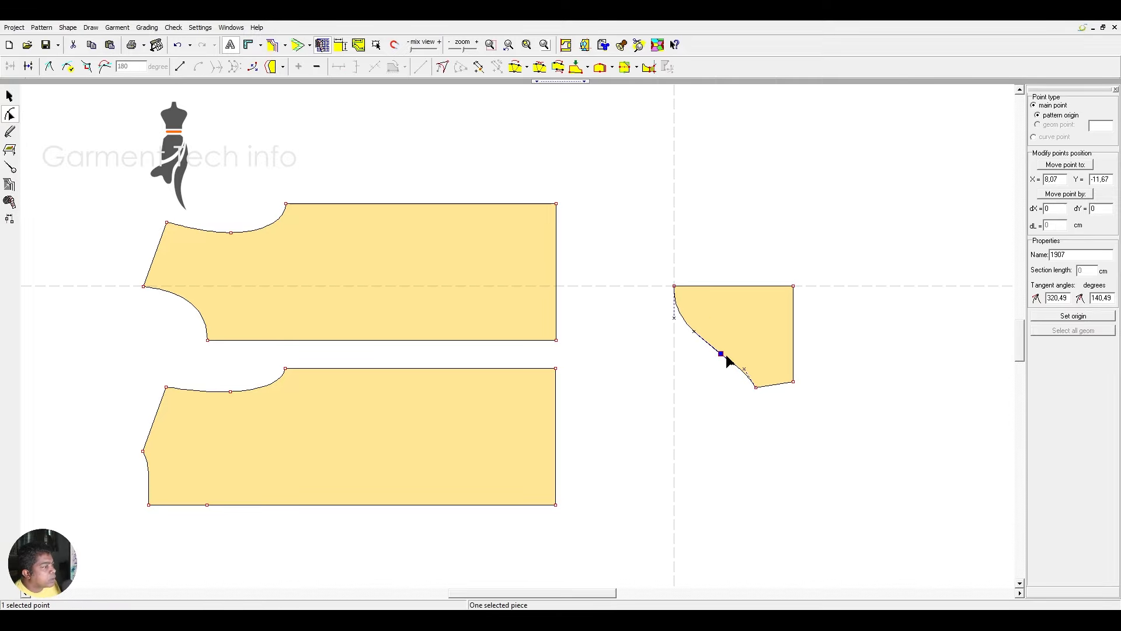
left_click_drag(725, 354, 728, 358)
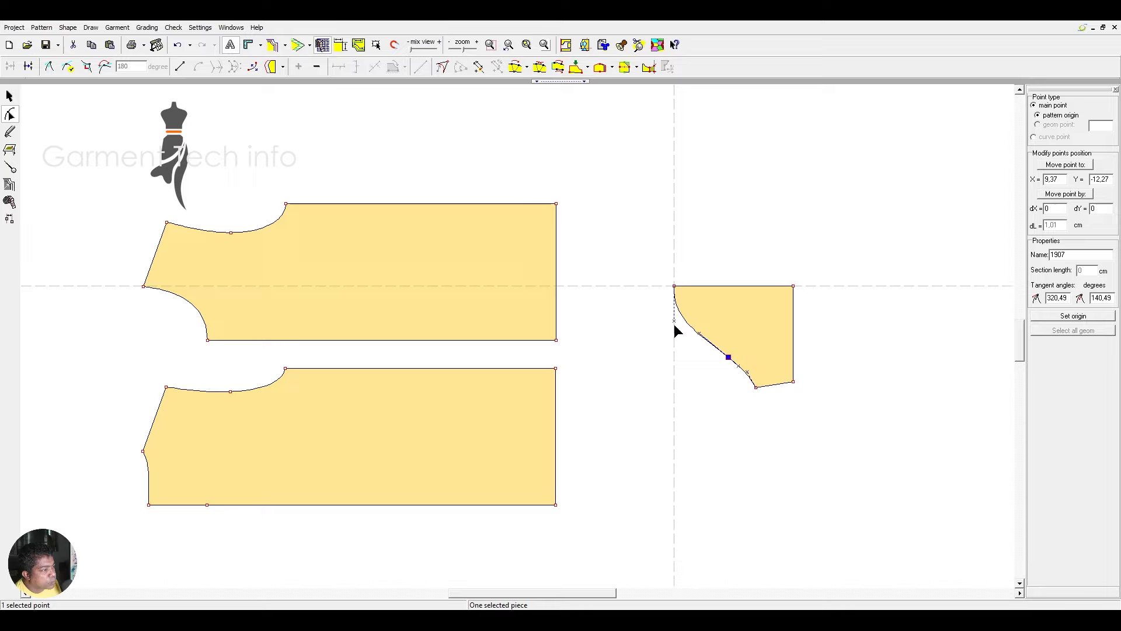
left_click(673, 321)
Step: Move the underarm corner to X = 15.09 and the cap's division point to about X = 10.17, Y = -12.07
left_click(756, 387)
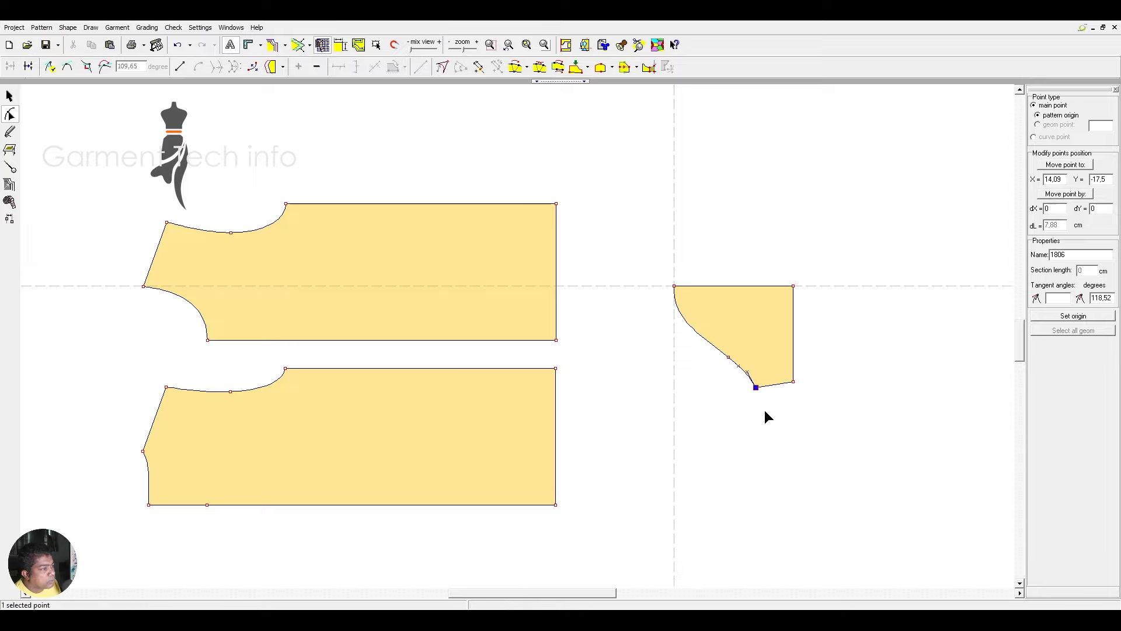
key("Right")
left_click_drag(736, 321, 754, 352)
left_click_drag(715, 321, 732, 356)
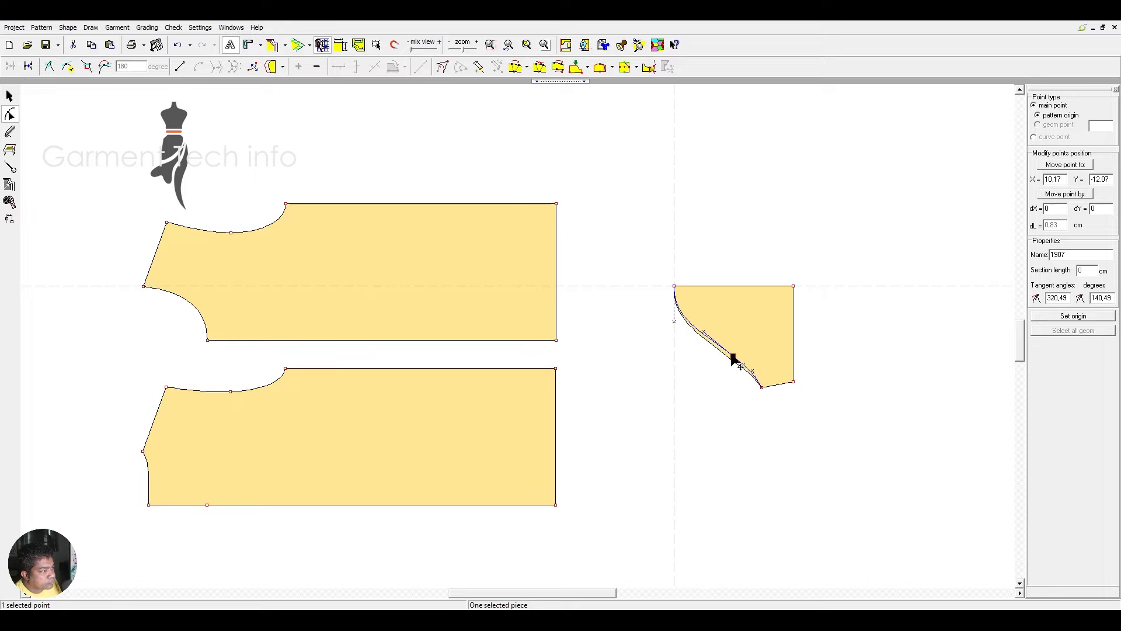
left_click(749, 370)
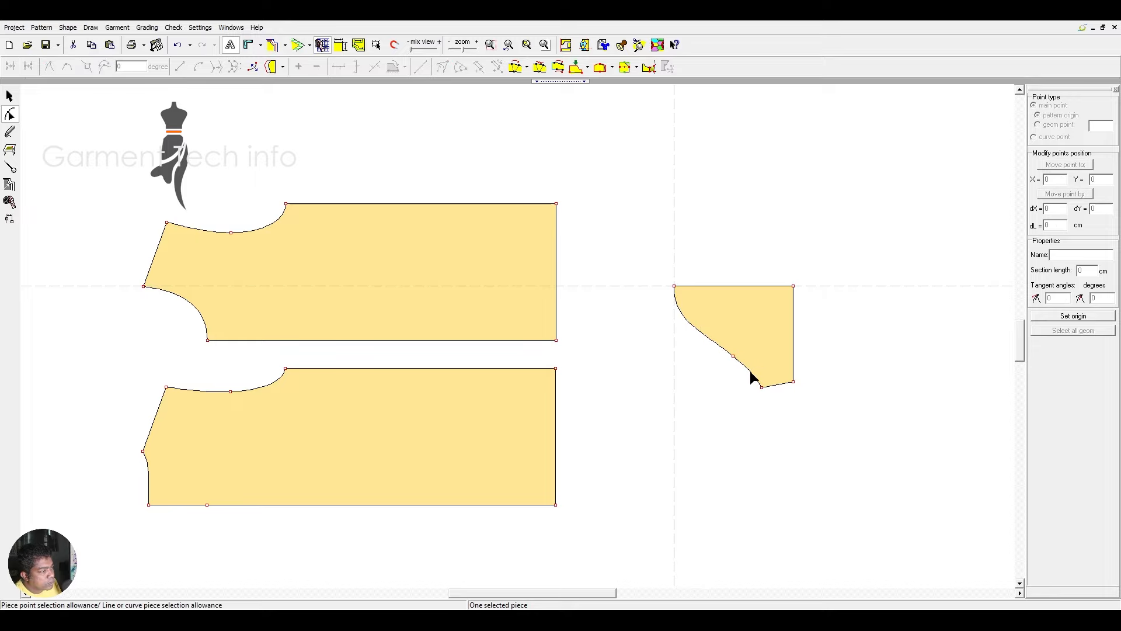
Step: Fine-tune the cap's tangent handles at the division point and the underarm corner, setting the division point's tangent to about 142.86 degrees
scroll(748, 372, "up", 1)
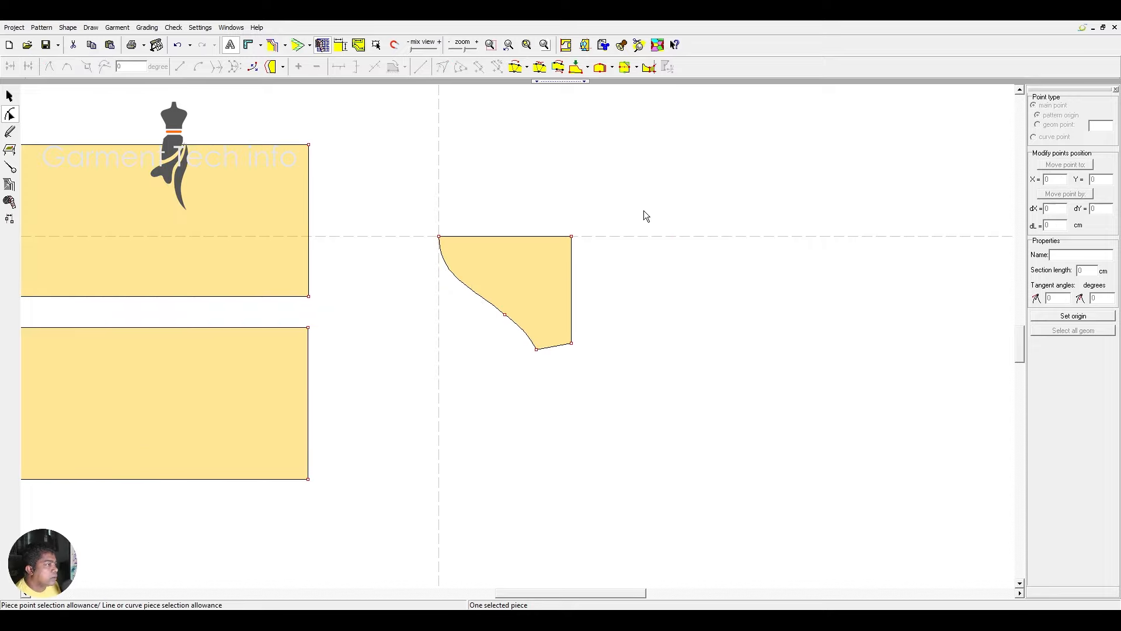
scroll(518, 340, "up", 3)
left_click_drag(431, 311, 571, 390)
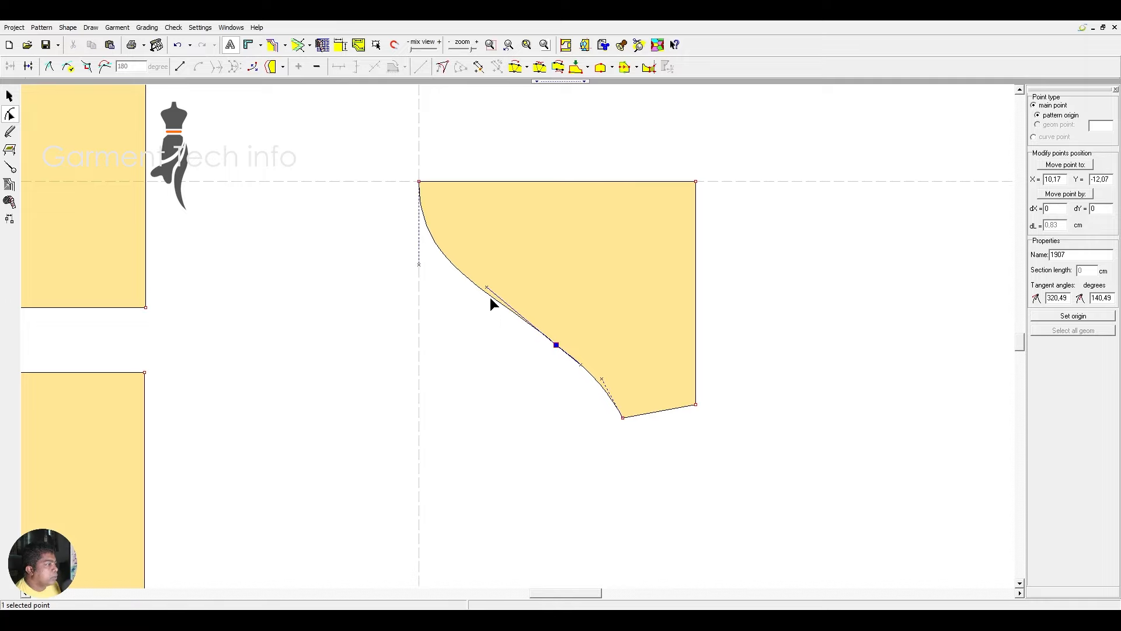
left_click_drag(488, 288, 488, 292)
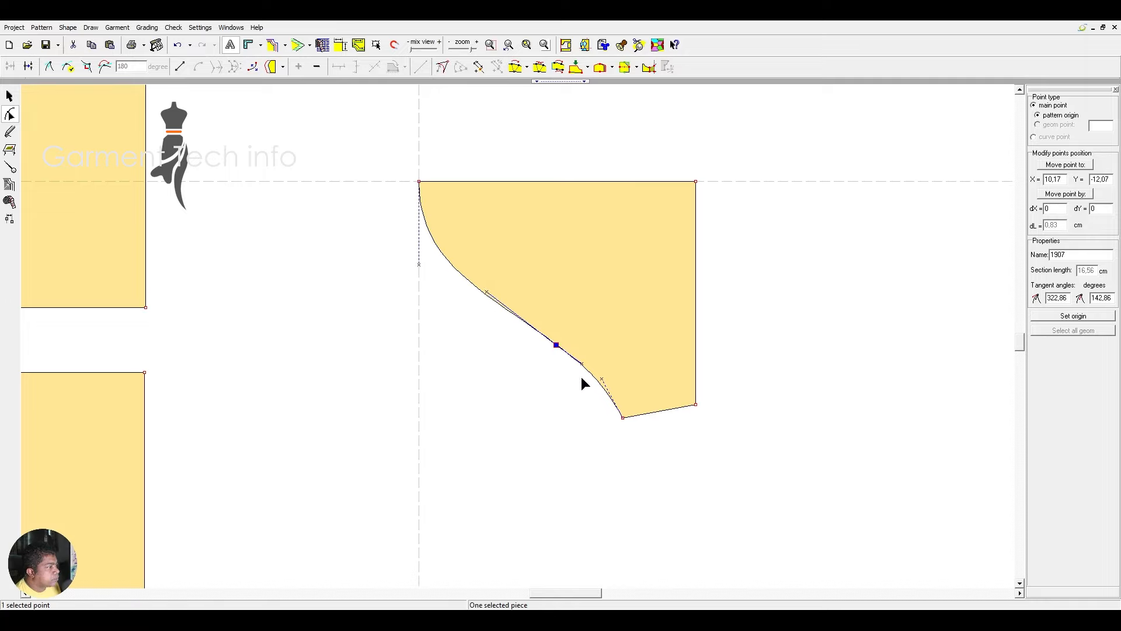
left_click(604, 385)
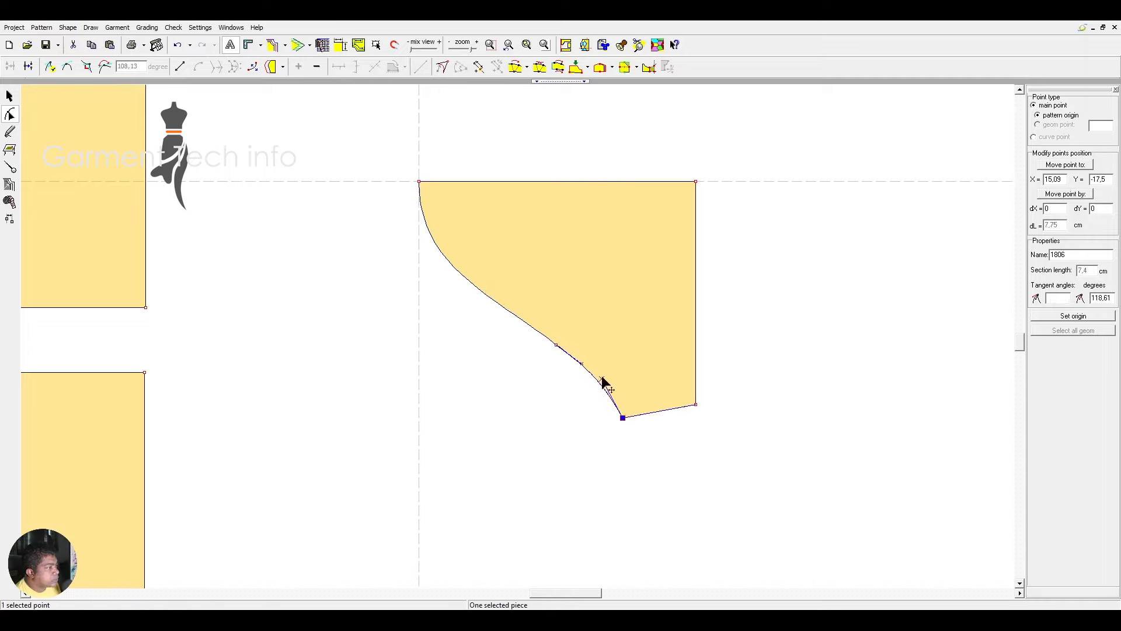
left_click(817, 377)
Step: Refine the upper part of the sleeve cap curve near the origin corner, keeping its 90-degree tangent
scroll(616, 343, "down", 2)
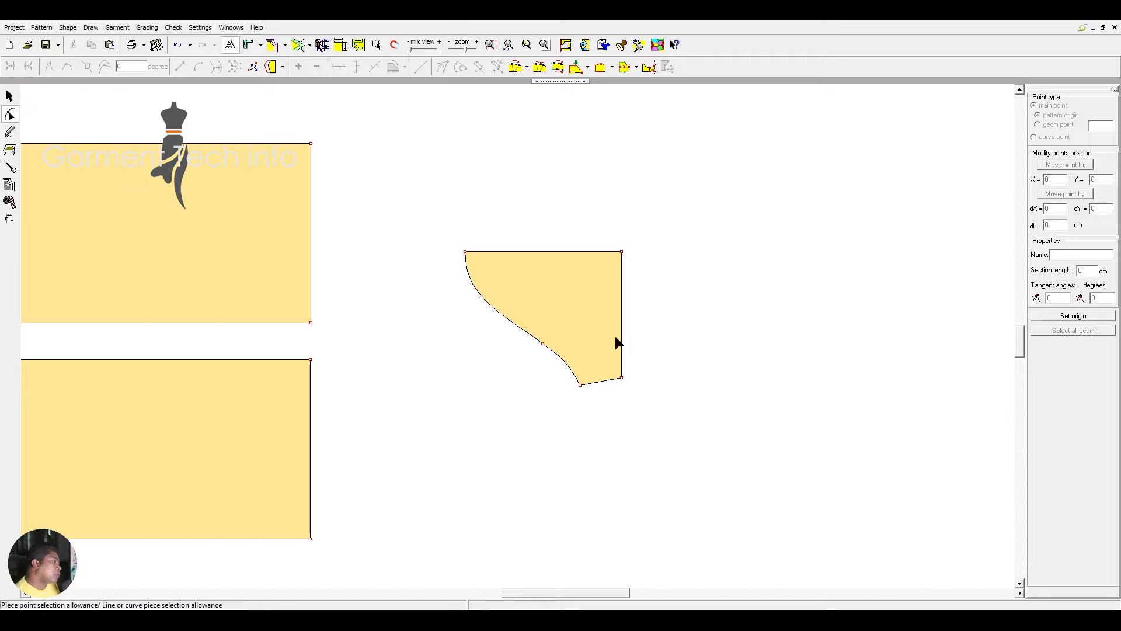
scroll(517, 344, "up", 2)
left_click_drag(488, 332, 487, 332)
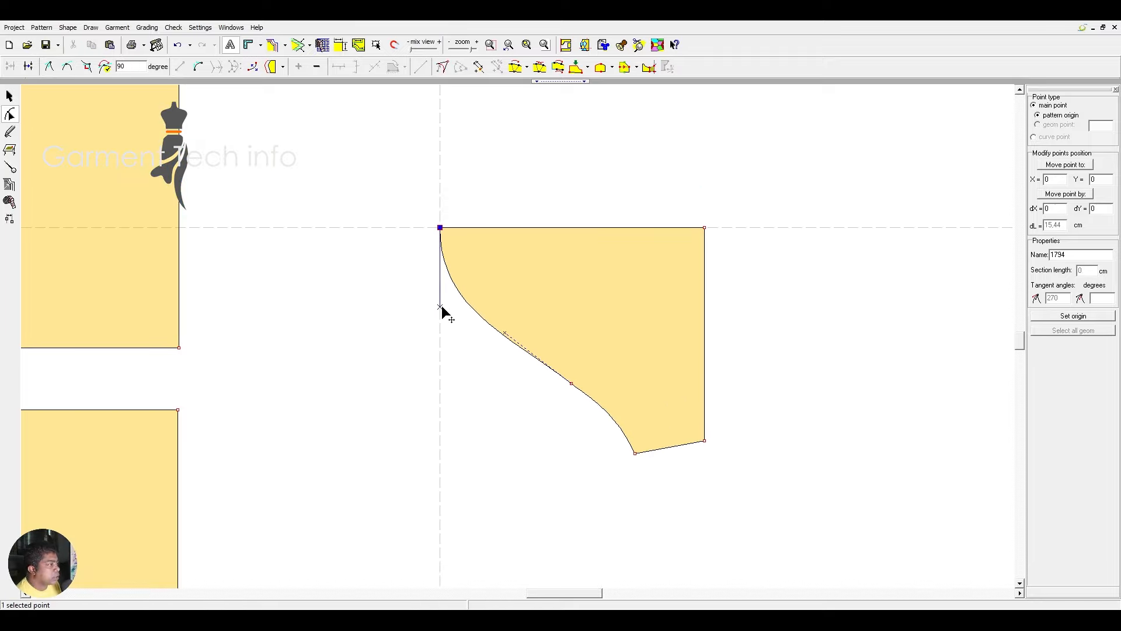
left_click(974, 430)
Step: Measure the combined contour length of the back and front neckline curves
scroll(787, 383, "down", 3)
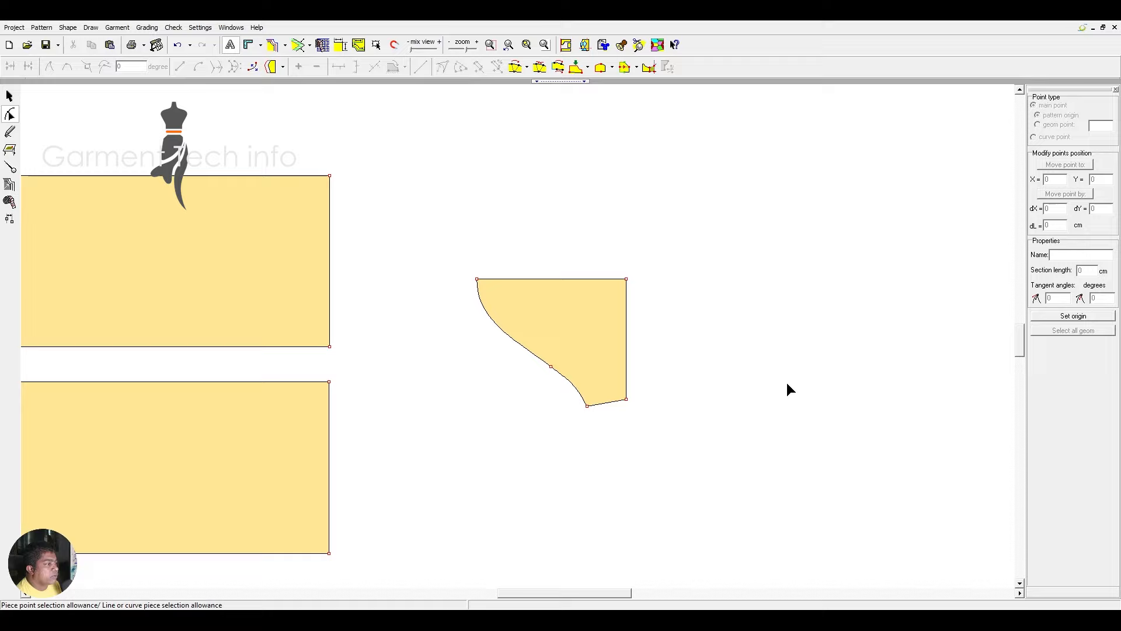
scroll(515, 341, "up", 1)
left_click(9, 201)
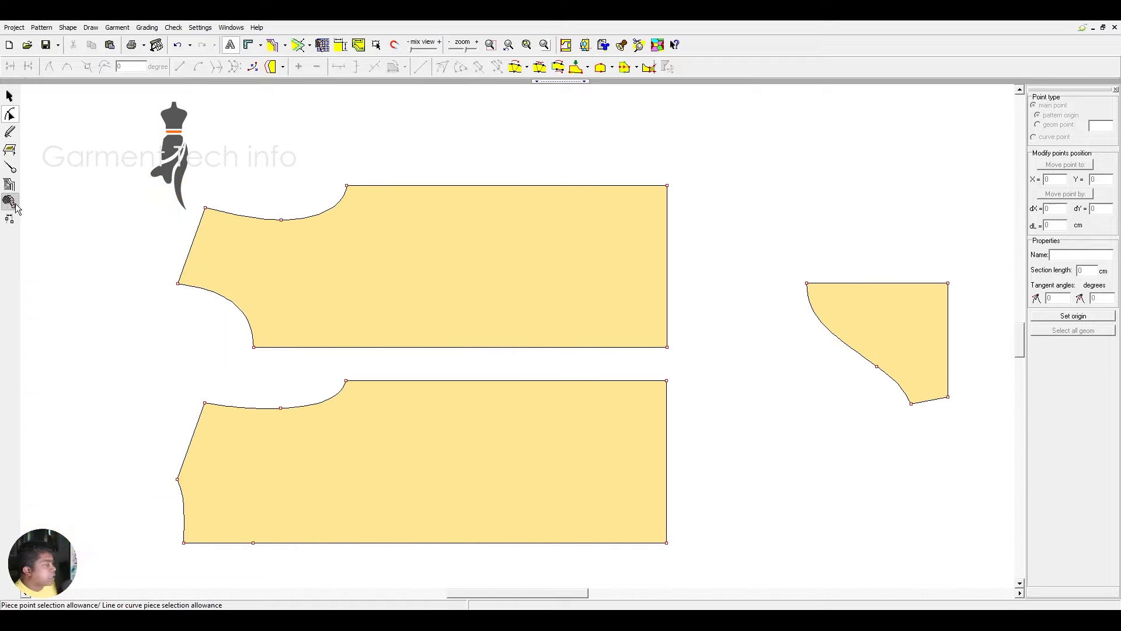
left_click(183, 543)
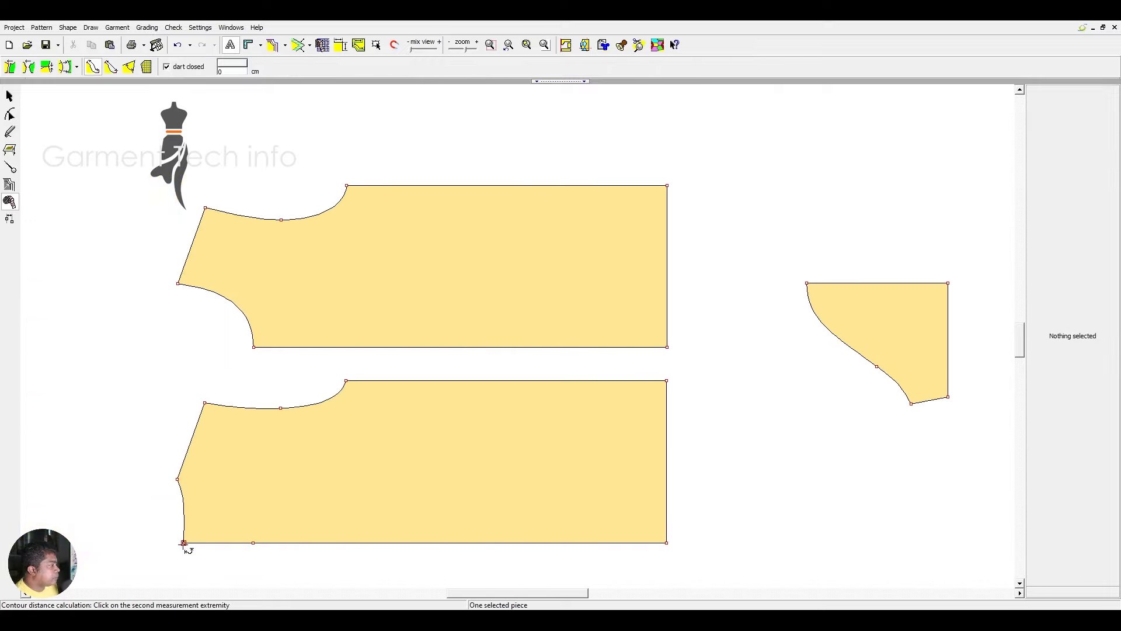
left_click(177, 479)
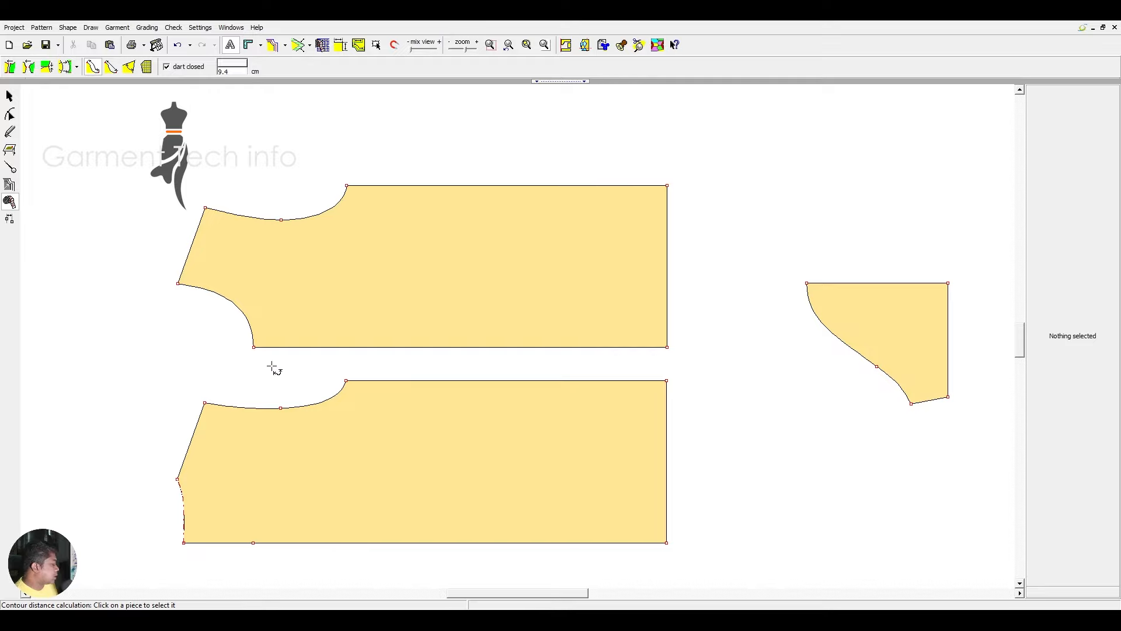
left_click(254, 347)
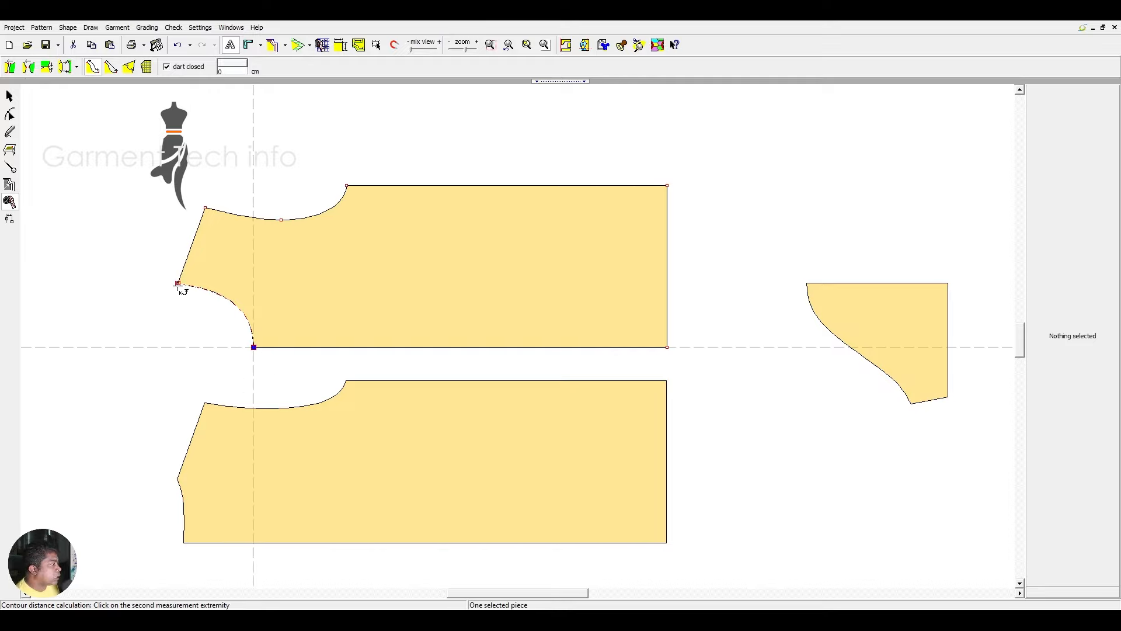
left_click(178, 284)
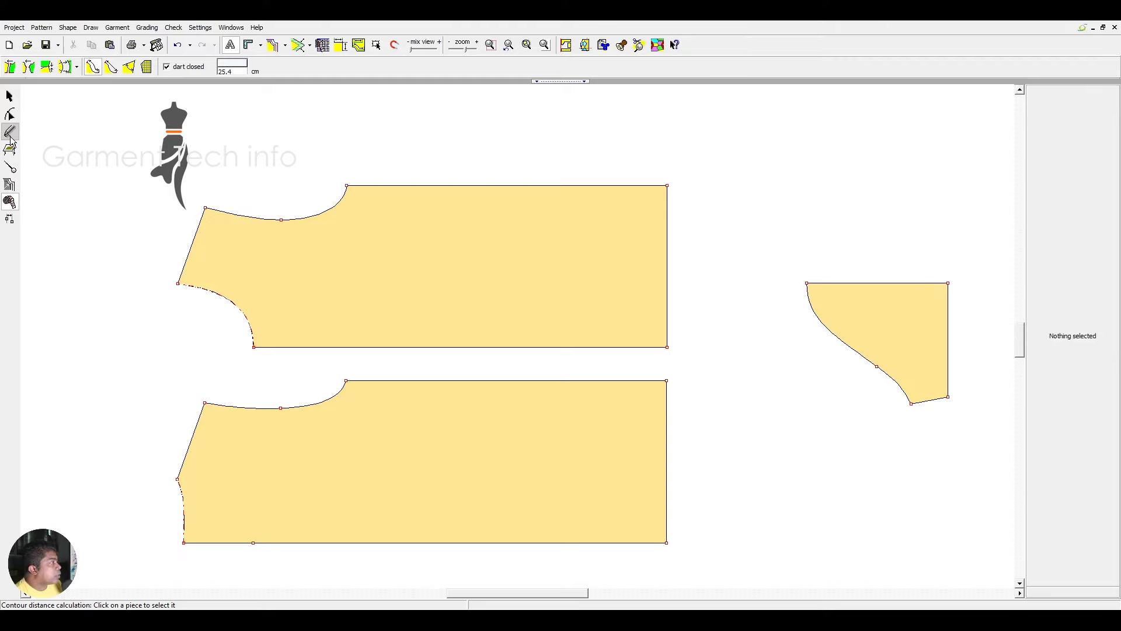
Step: Remeasure the combined contour length of the back and front neckline curves
left_click(9, 131)
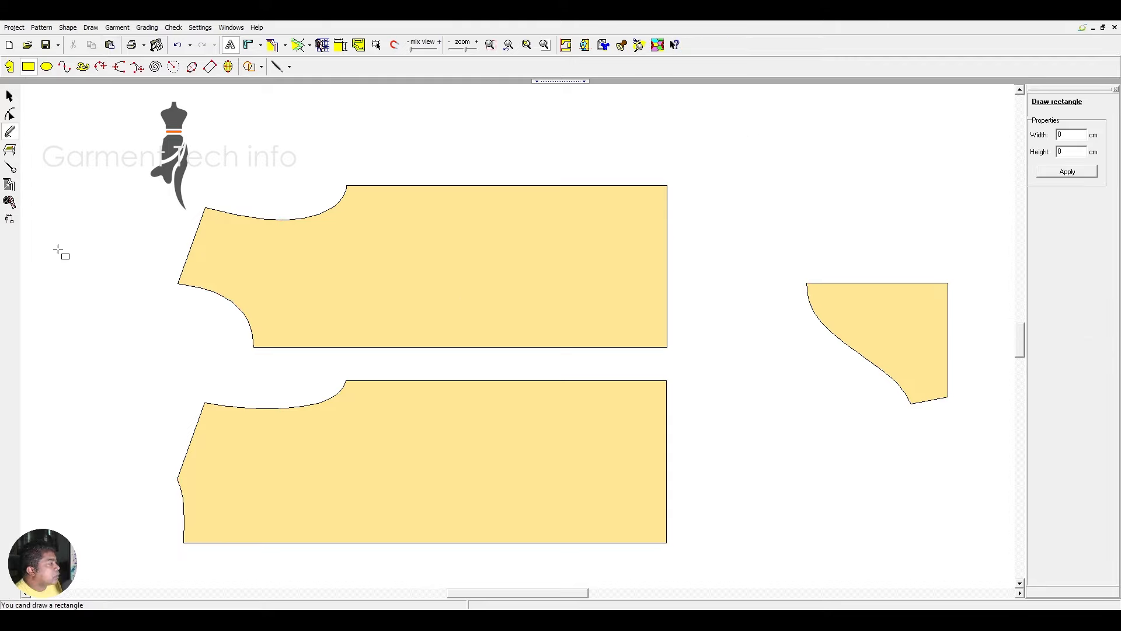
left_click(8, 202)
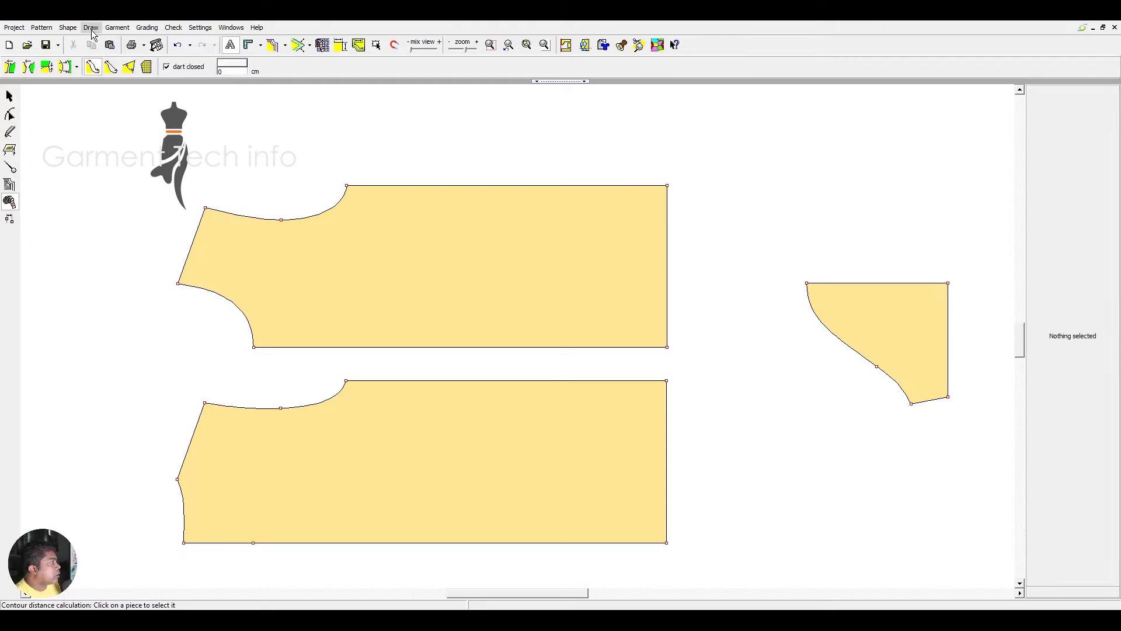
left_click(184, 542)
left_click(178, 478)
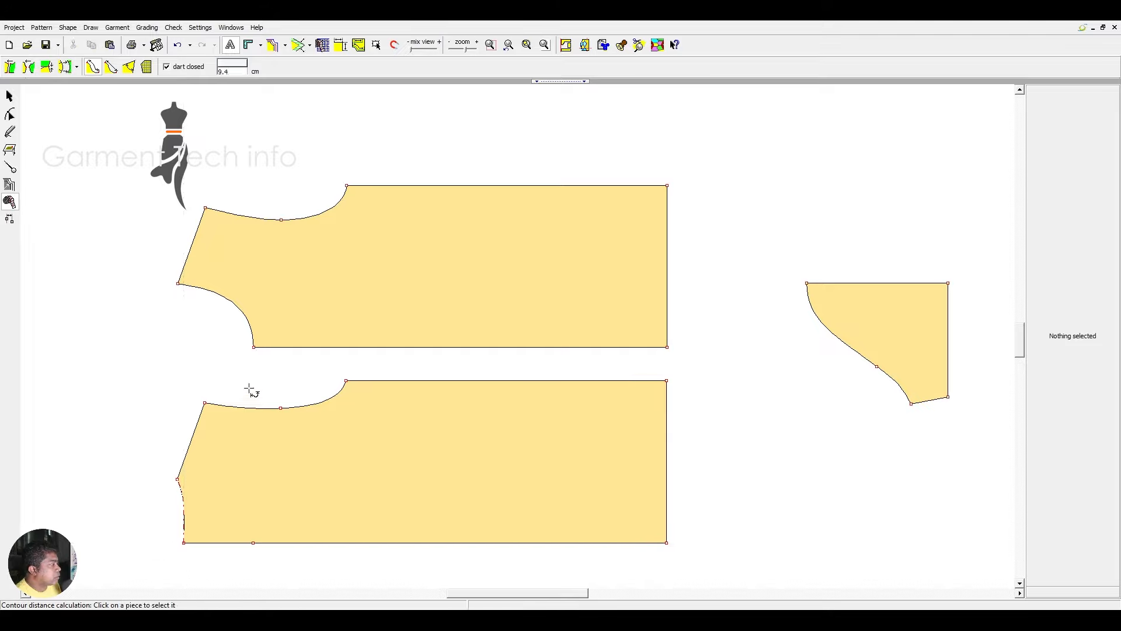
left_click(253, 347)
left_click(178, 283)
Step: Draw a neckband rectangle between the body pieces and the sleeve, and size it to 2.4 cm wide and 25.5 cm high
left_click(9, 132)
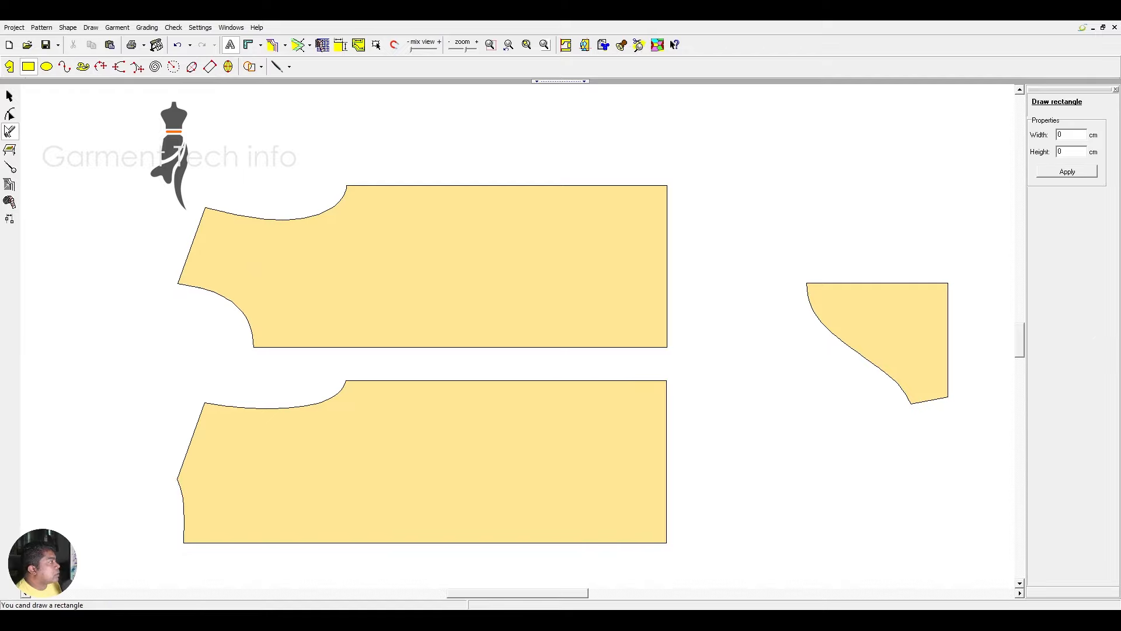
left_click_drag(723, 272, 761, 425)
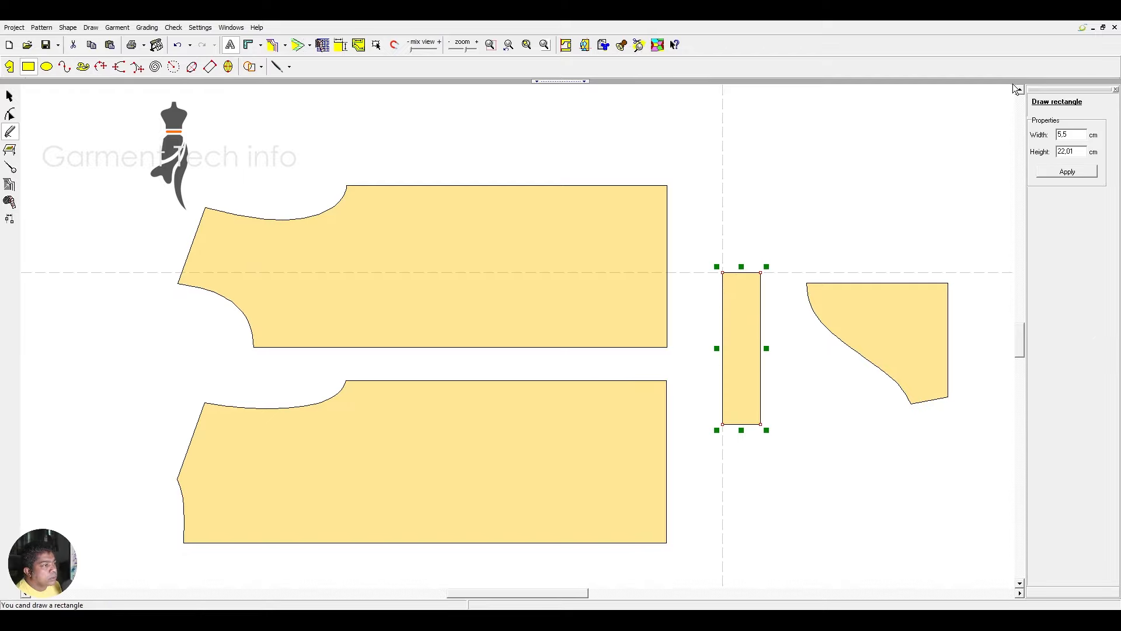
double_click(1073, 151)
type("25,5")
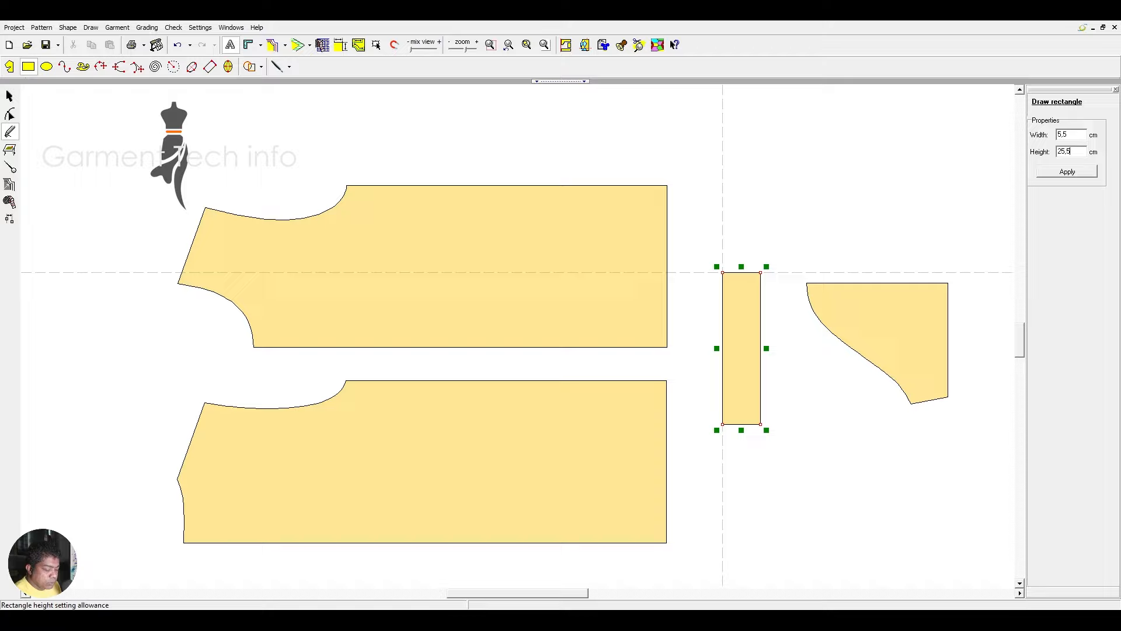
key("Return")
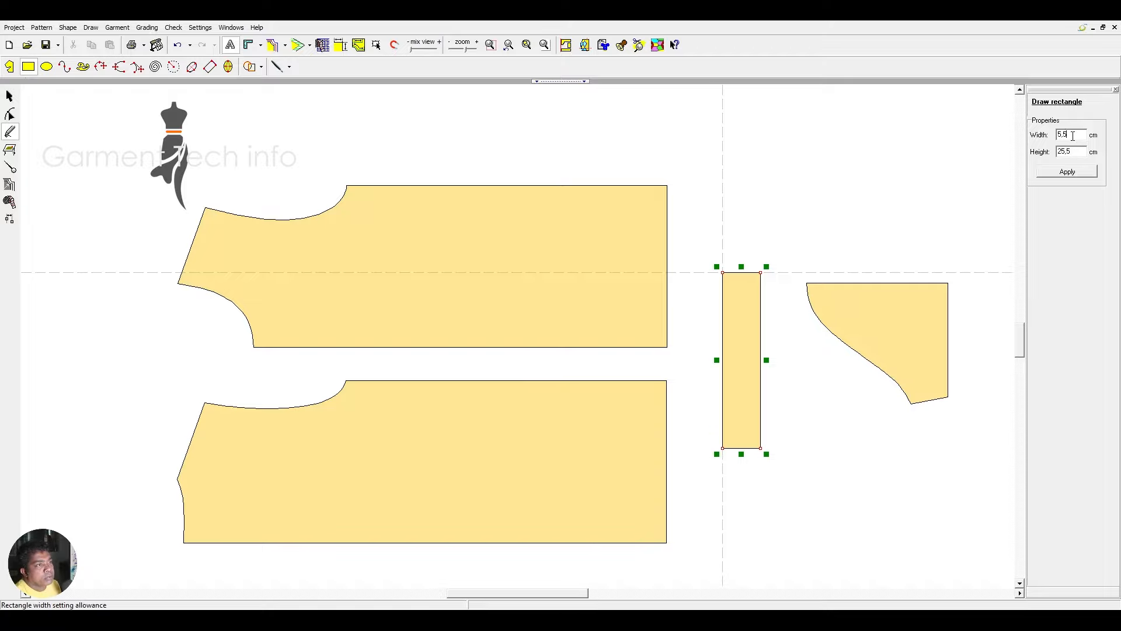
double_click(1074, 134)
type("2,4")
key("Return")
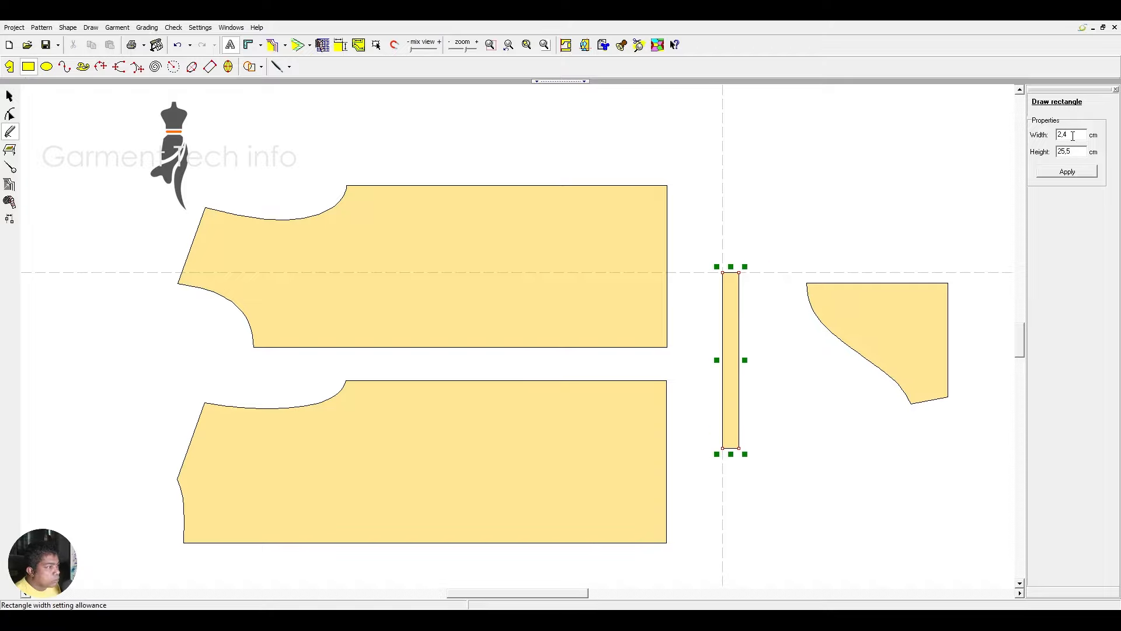
Step: Move the neckband strip to the neckline side of the front and back pieces
left_click(9, 95)
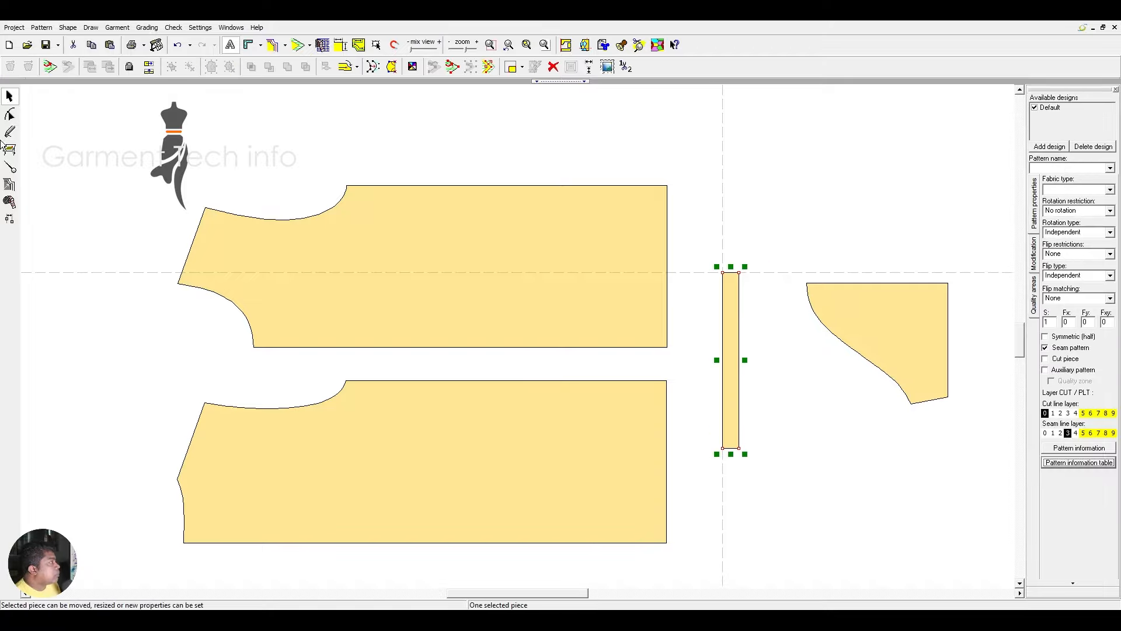
left_click(739, 532)
scroll(847, 433, "down", 3)
left_click_drag(686, 381, 233, 405)
scroll(521, 343, "up", 3)
scroll(520, 343, "down", 3)
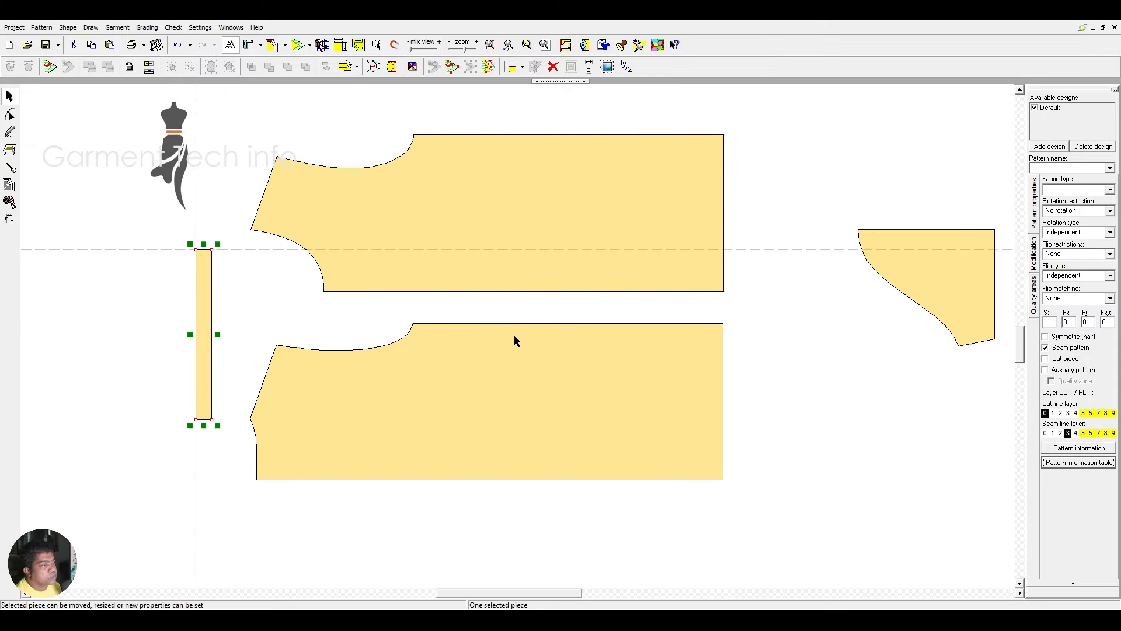
Step: Scale the neckband strip's height to 85 percent
left_click_drag(115, 175, 270, 561)
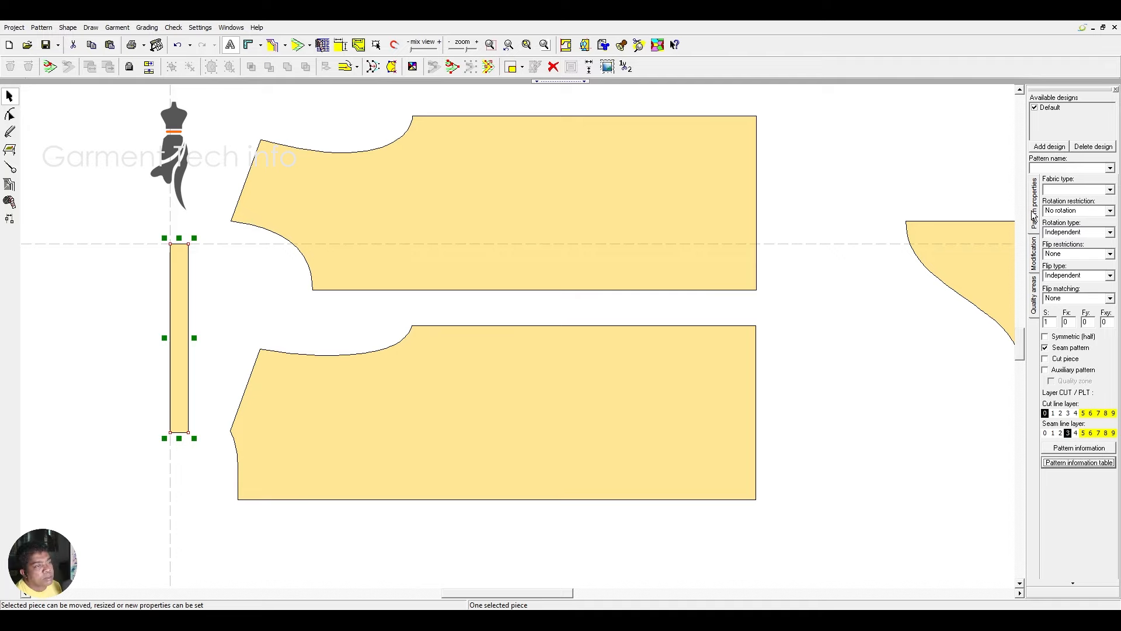
left_click(1034, 252)
left_click_drag(1087, 266, 1073, 268)
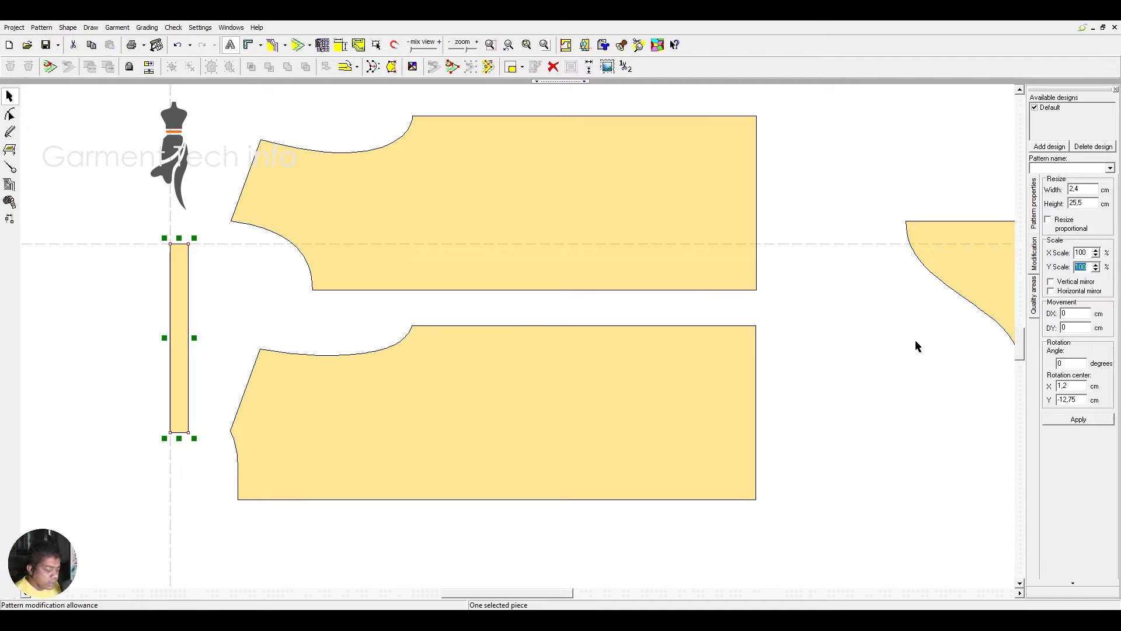
type("85")
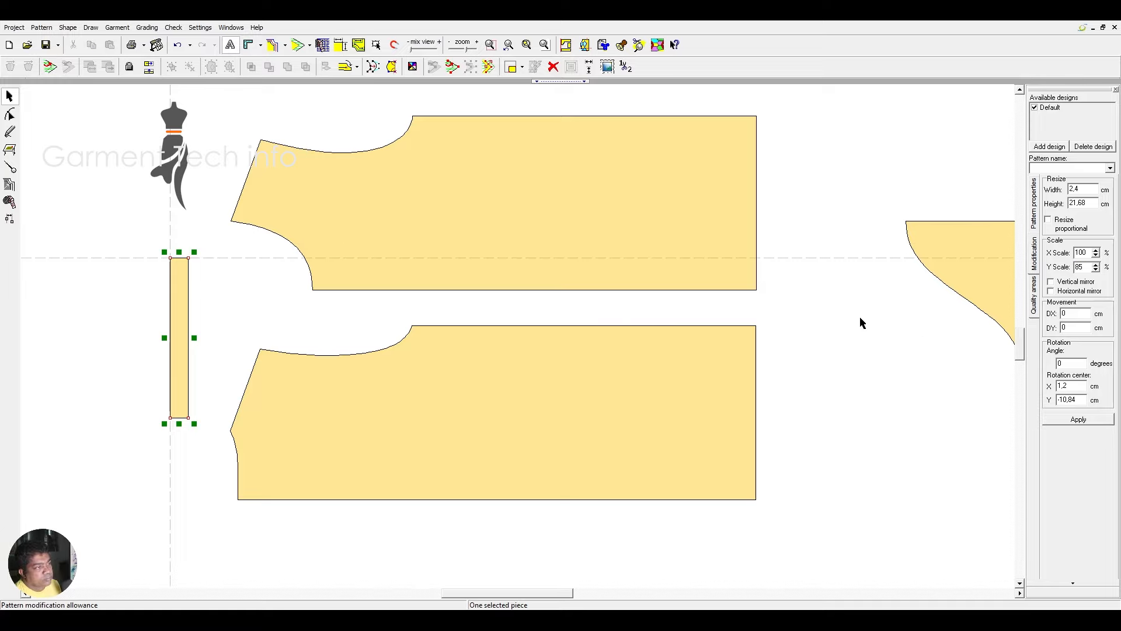
Step: Move the sleeve closer to the body pieces and add seam allowances to all four pieces
left_click_drag(915, 258, 876, 317)
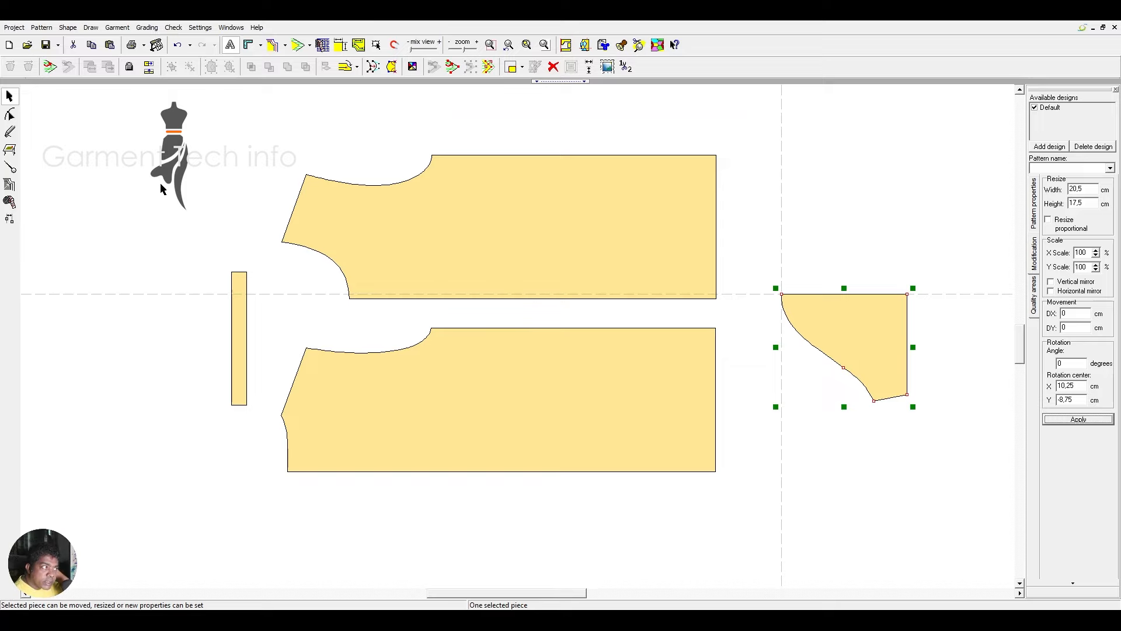
left_click_drag(123, 124, 911, 451)
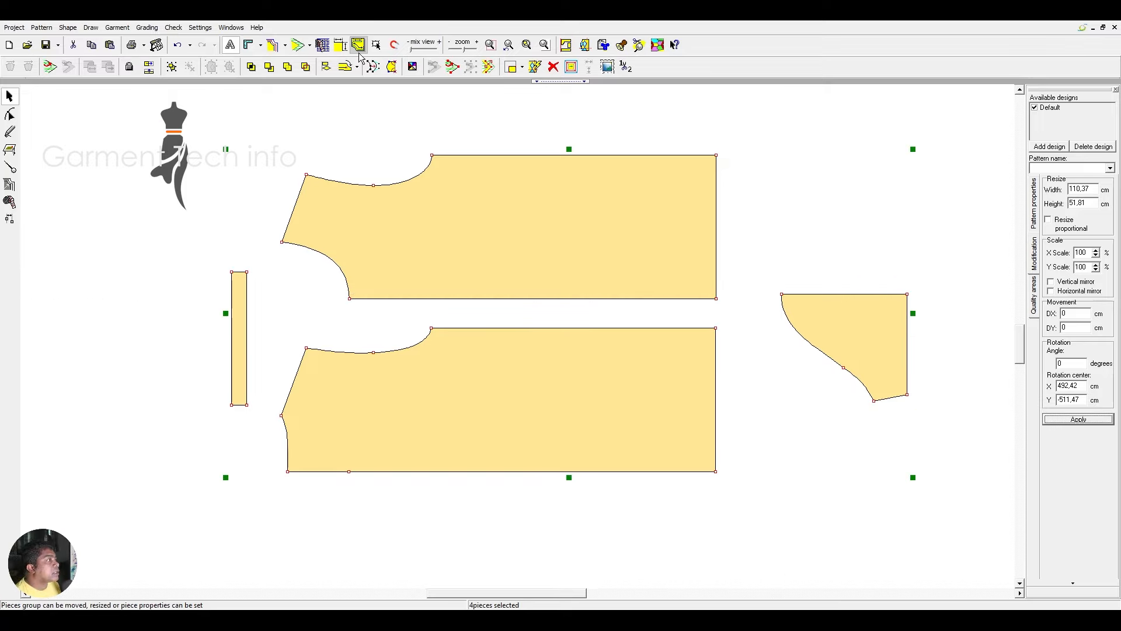
left_click(298, 45)
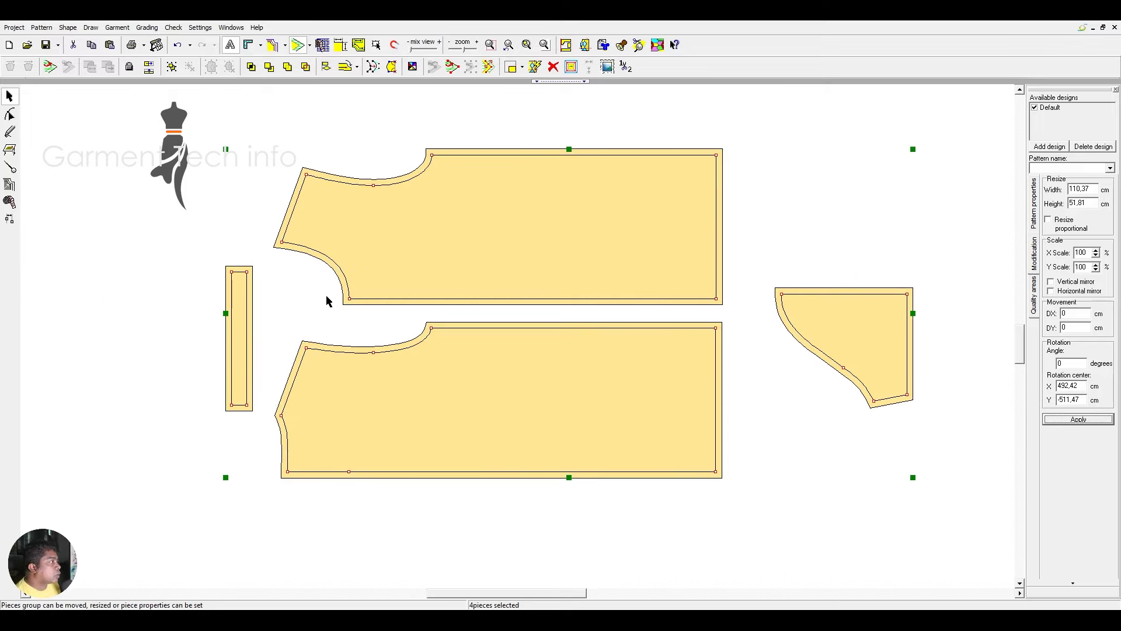
Step: Set the seam allowance along the front piece's centre edge to 0 cm
left_click(10, 167)
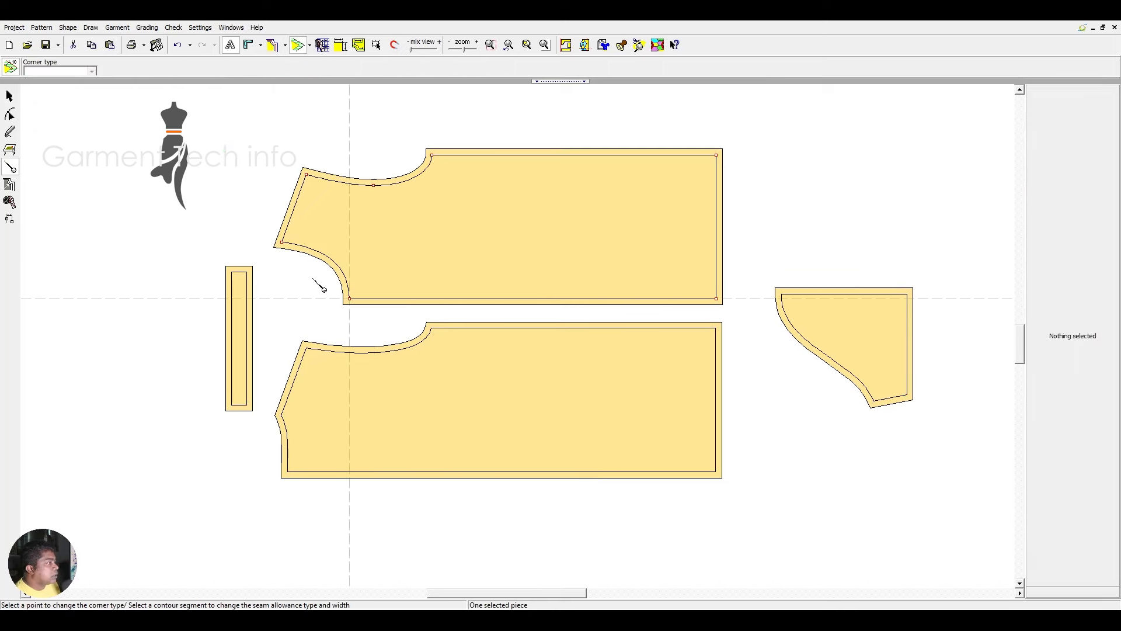
left_click_drag(313, 277, 715, 330)
left_click_drag(274, 273, 732, 335)
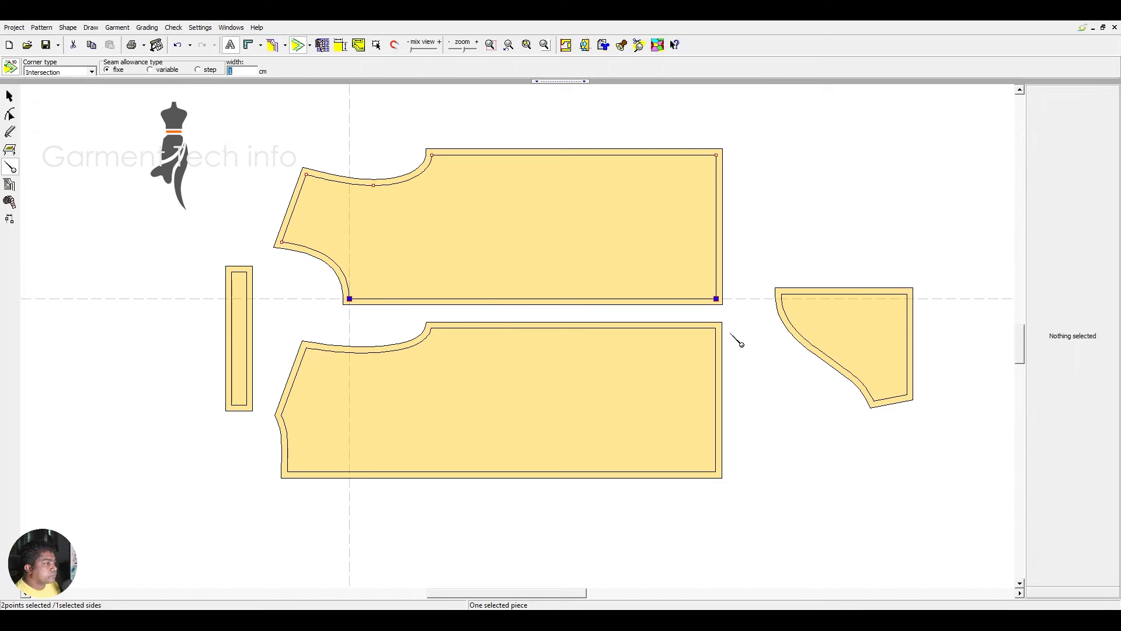
type("0")
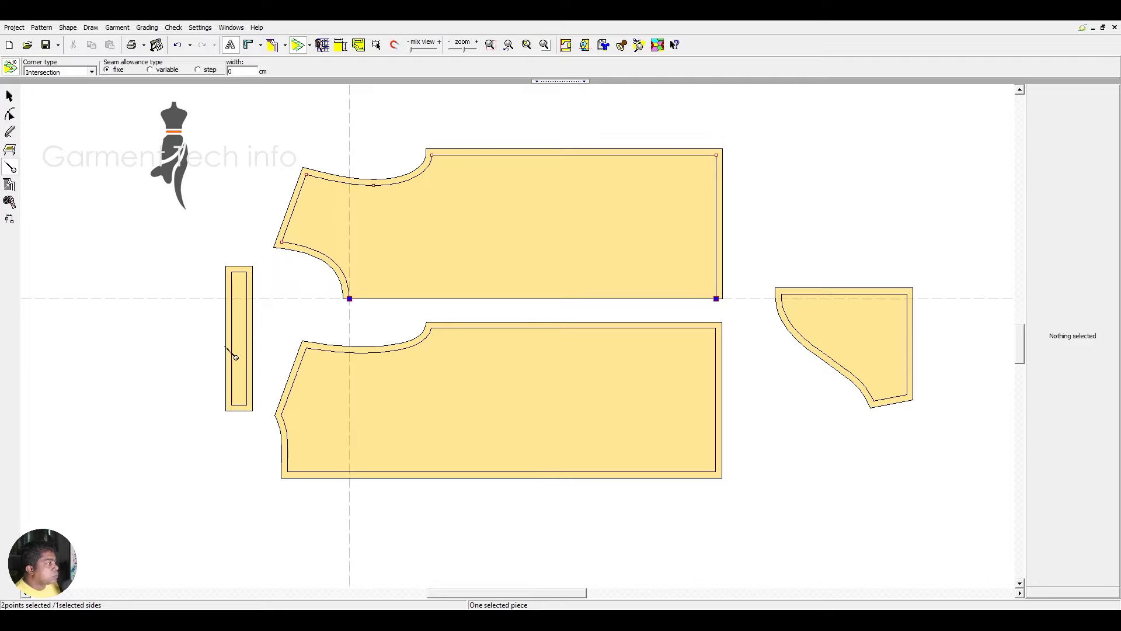
Step: Set the seam allowance to 0 cm on the neckband's lower short edge and to 2 cm on the front piece's hem
left_click_drag(226, 364, 270, 413)
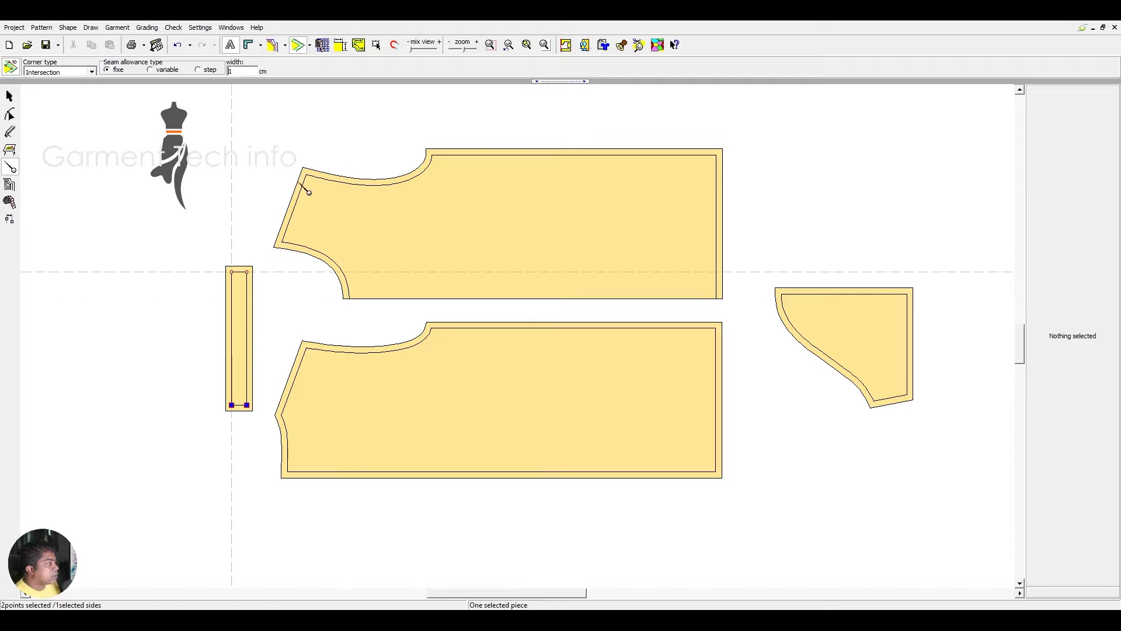
double_click(240, 72)
type("0")
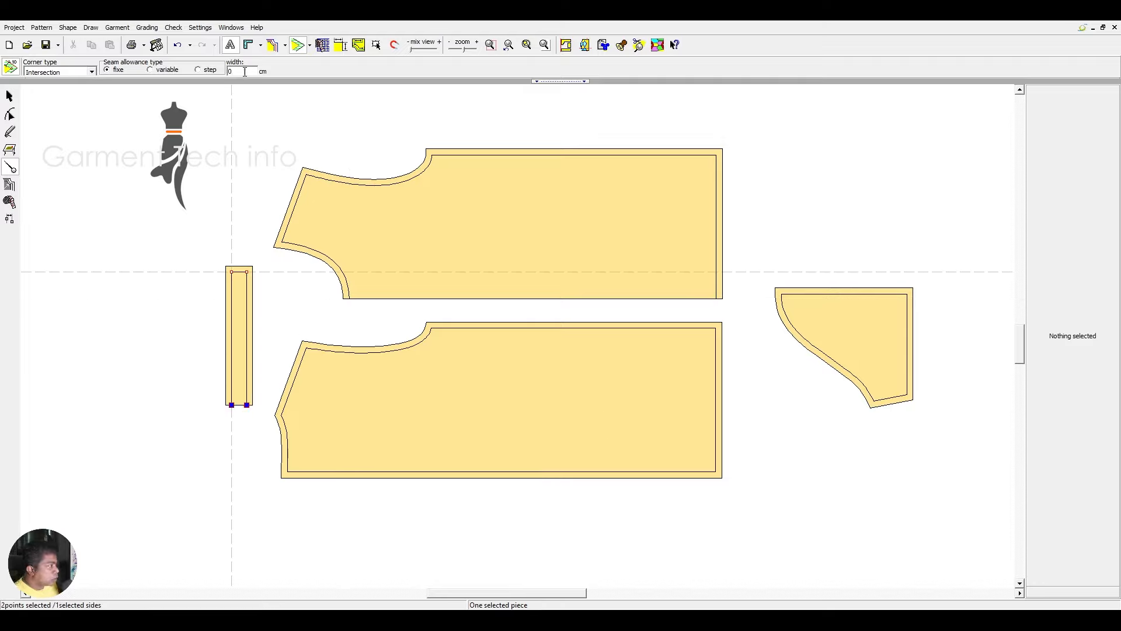
left_click_drag(675, 118, 740, 201)
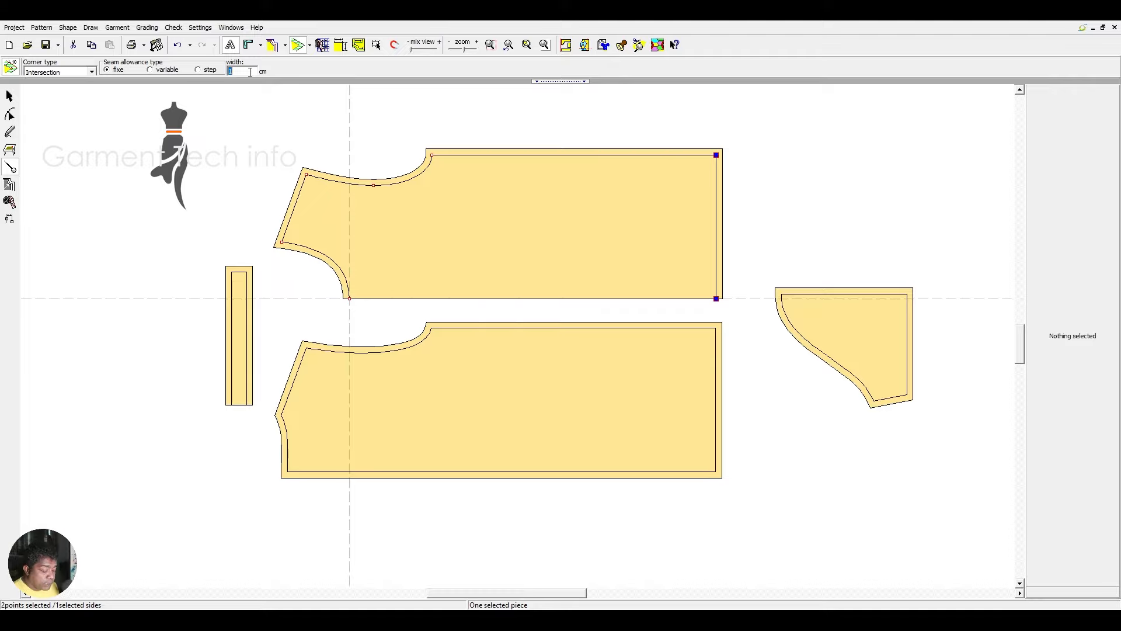
key("Return")
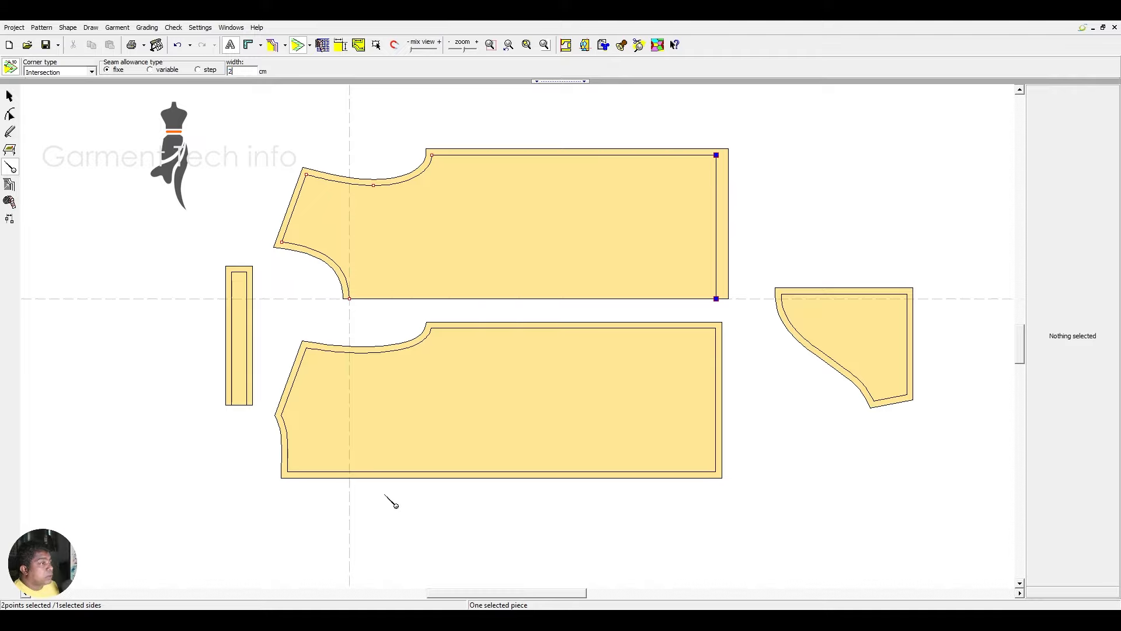
Step: Set the seam allowance along the whole centre edge of the back piece to 0 cm
left_click(351, 472)
left_click_drag(202, 450, 687, 577)
left_click_drag(240, 432, 796, 562)
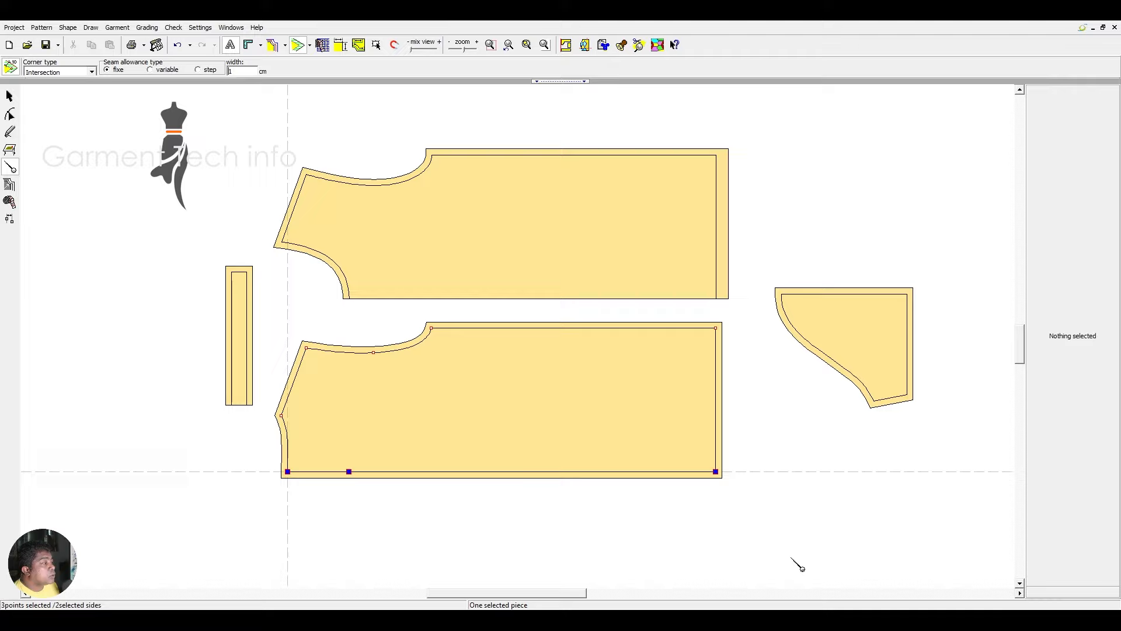
double_click(235, 71)
type("0")
key("Return")
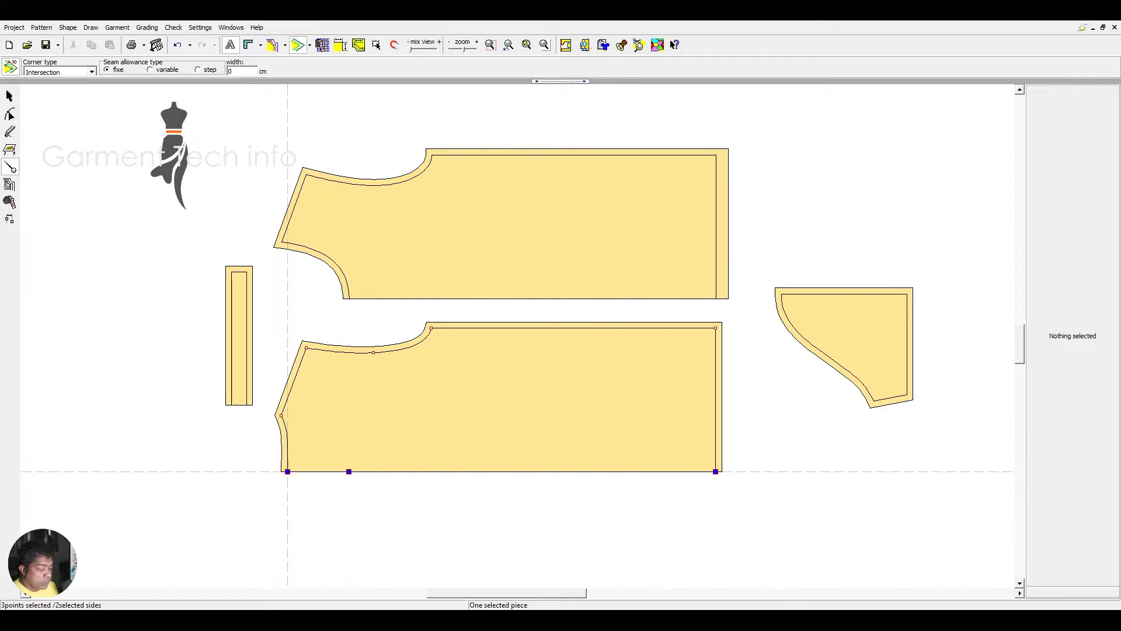
Step: Set the back piece's hem seam allowance to 2 cm
left_click_drag(647, 274, 897, 585)
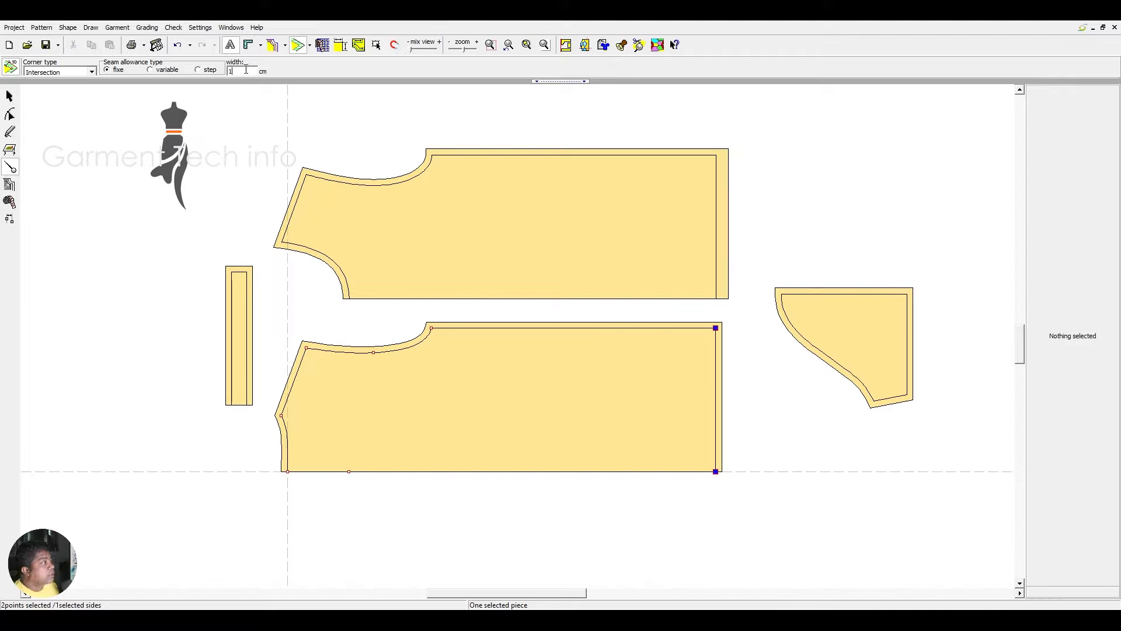
type("2")
key("Return")
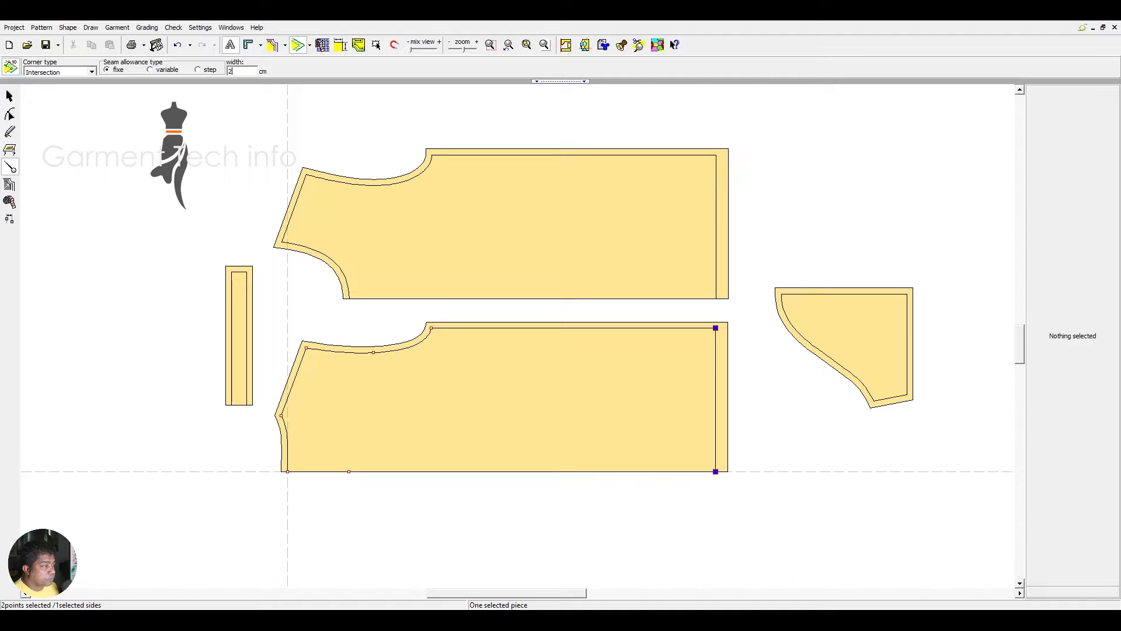
Step: Set the seam allowance along the sleeve's straight fold edge to 0 cm
left_click(865, 337)
left_click_drag(748, 247, 1006, 326)
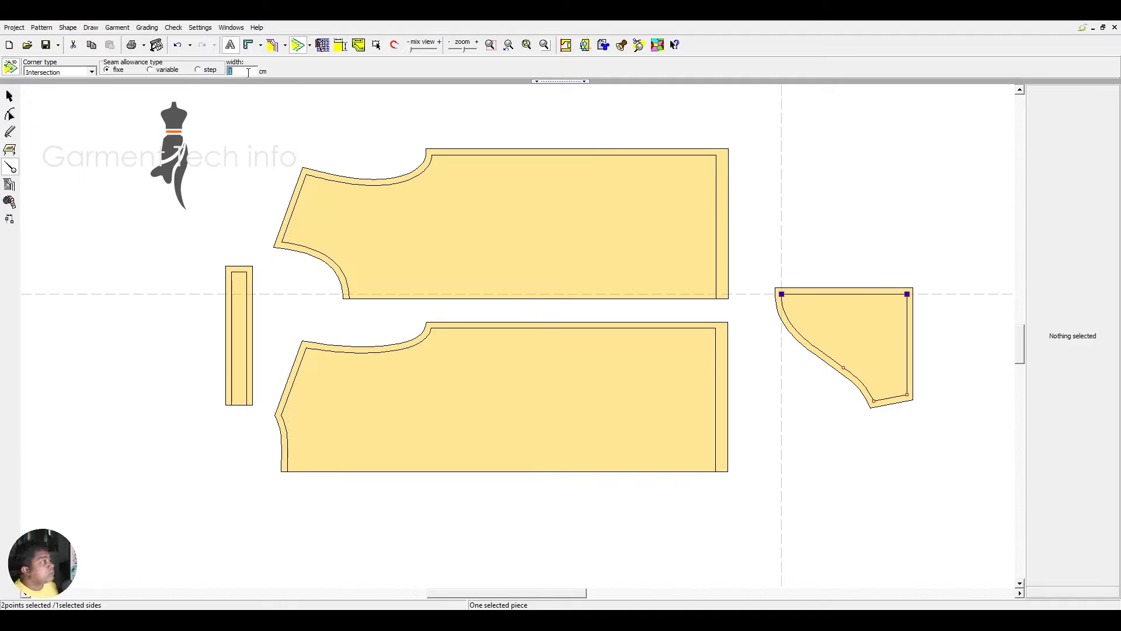
key("Return")
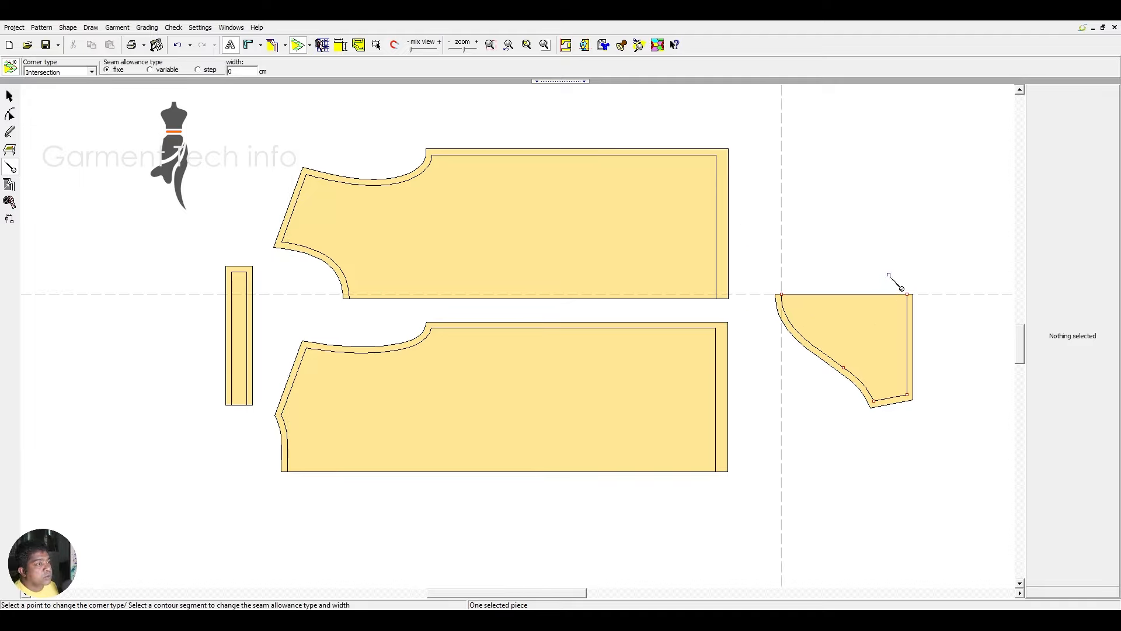
Step: Set the sleeve's hem seam allowance to 2 cm
left_click_drag(891, 280, 984, 470)
double_click(246, 69)
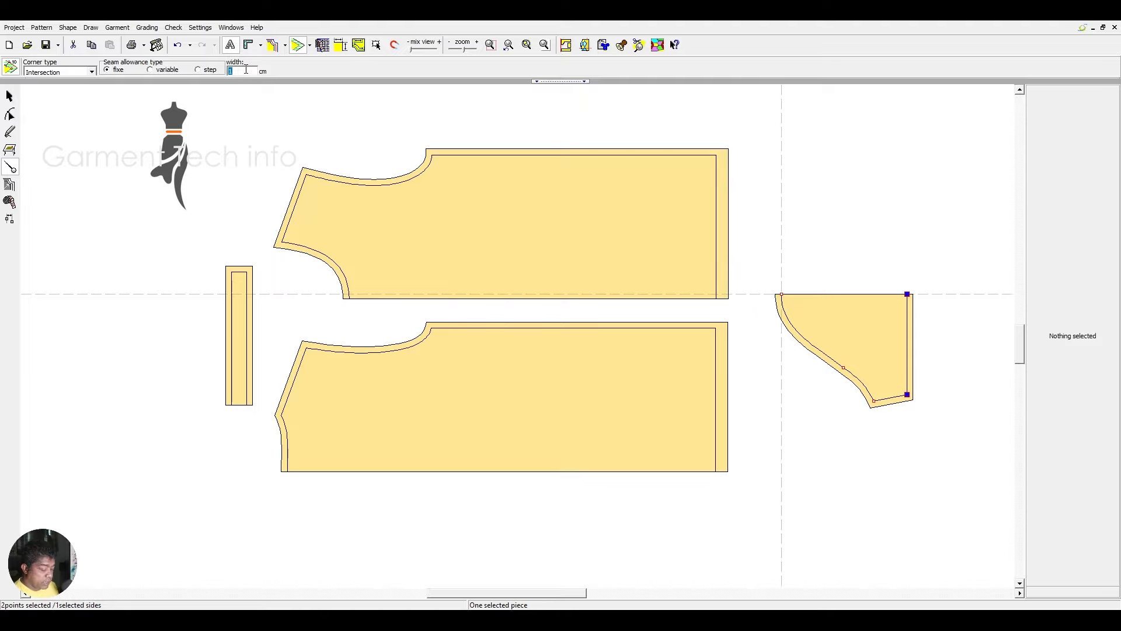
type("2")
key("Return")
Step: Change the seam allowance corner type to Prev Symmetry where the sleeve's hem meets its underarm seam
left_click(908, 395)
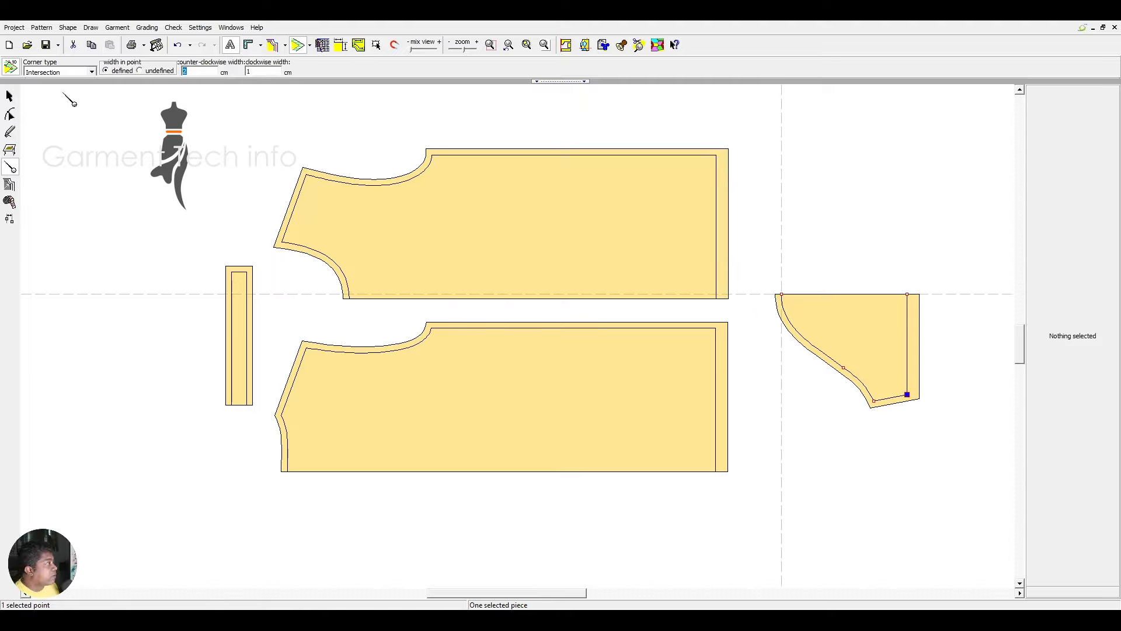
left_click(71, 187)
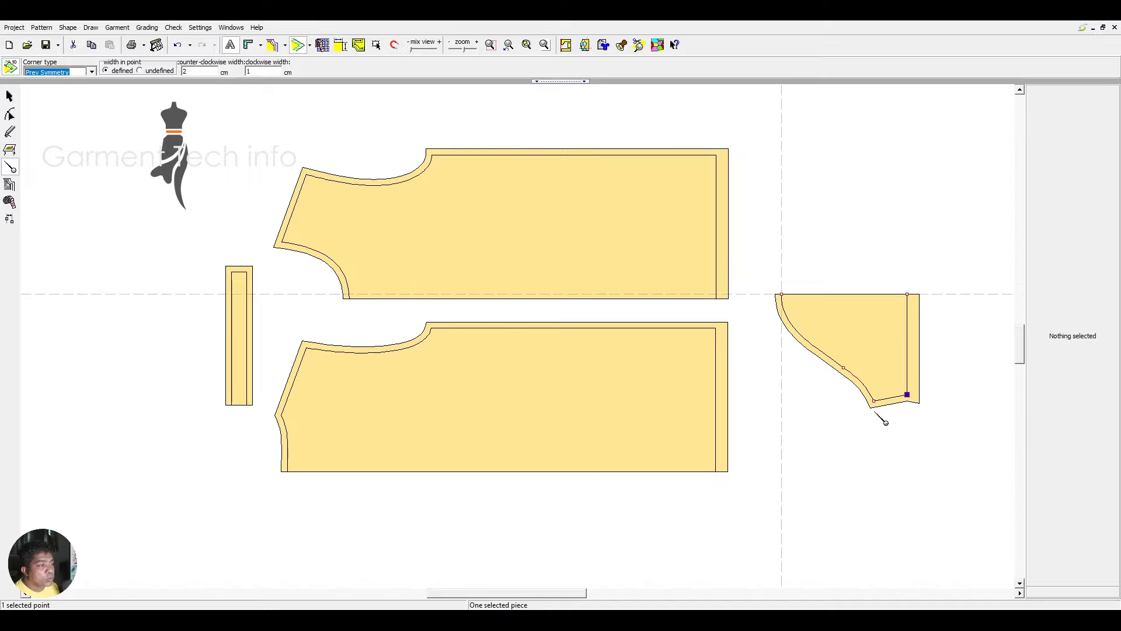
left_click(9, 96)
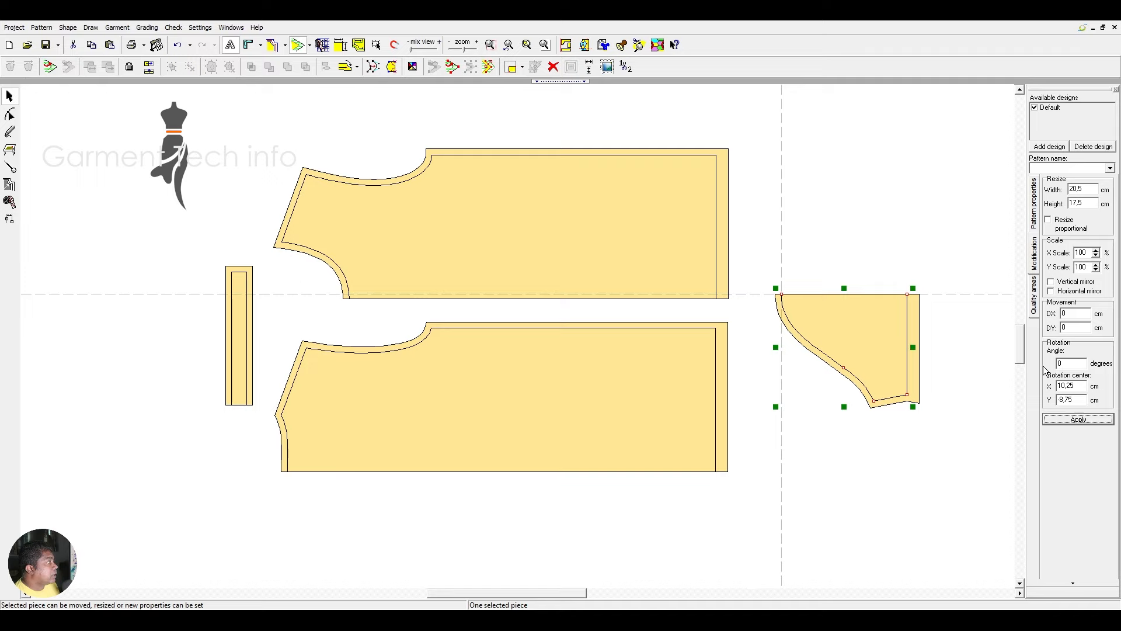
Step: Name the sleeve pattern sSLEEVE
left_click(936, 350)
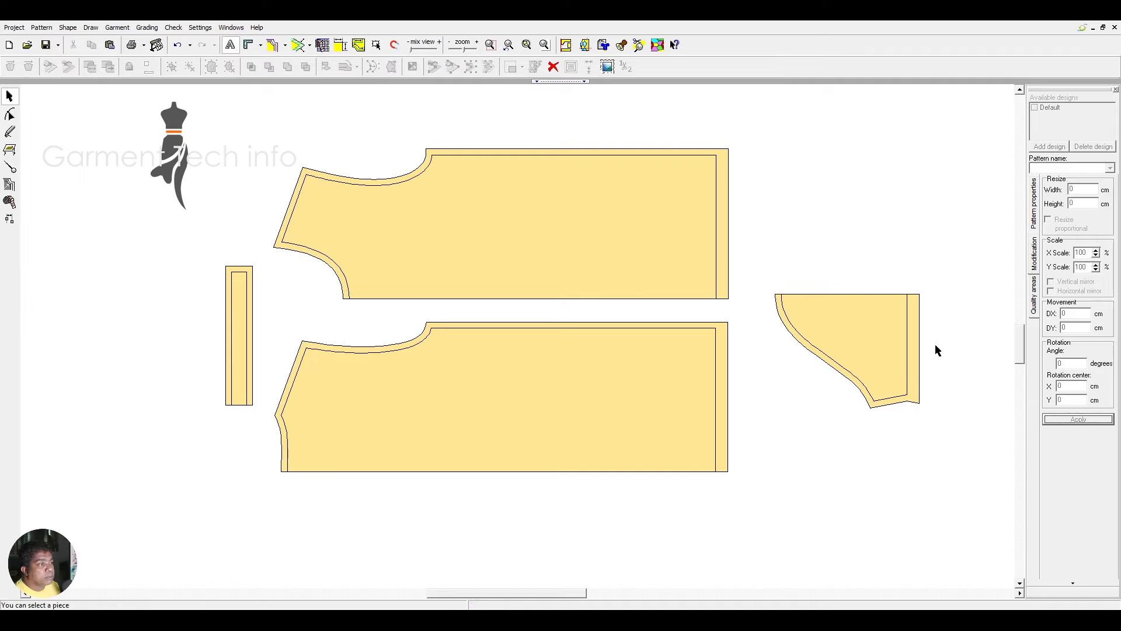
left_click(885, 337)
left_click(1040, 168)
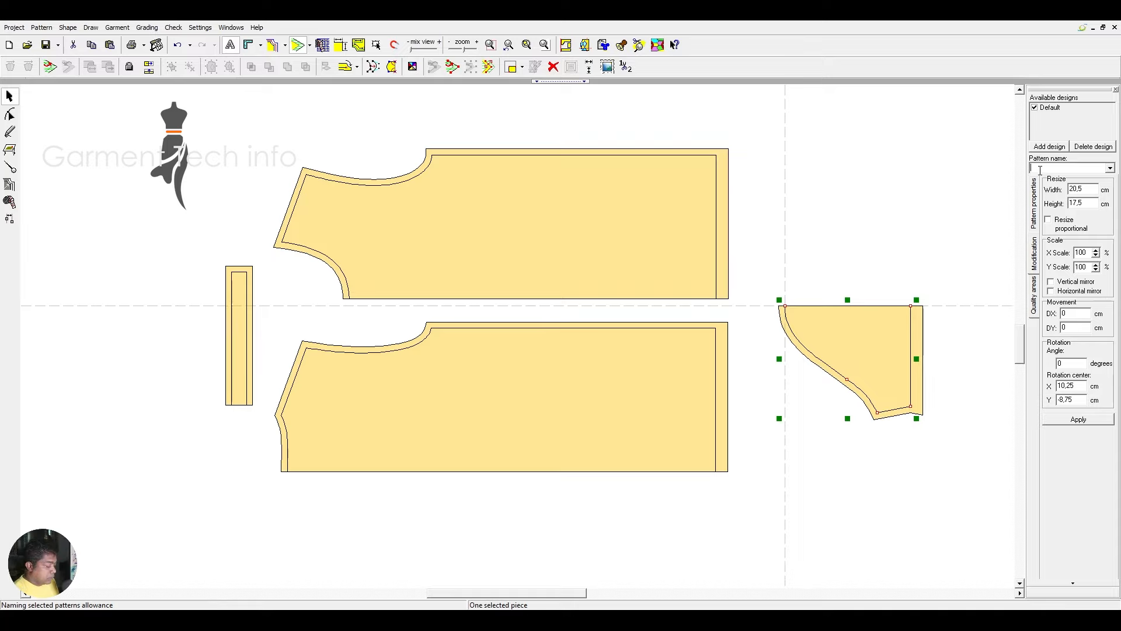
type("sSLEEVE")
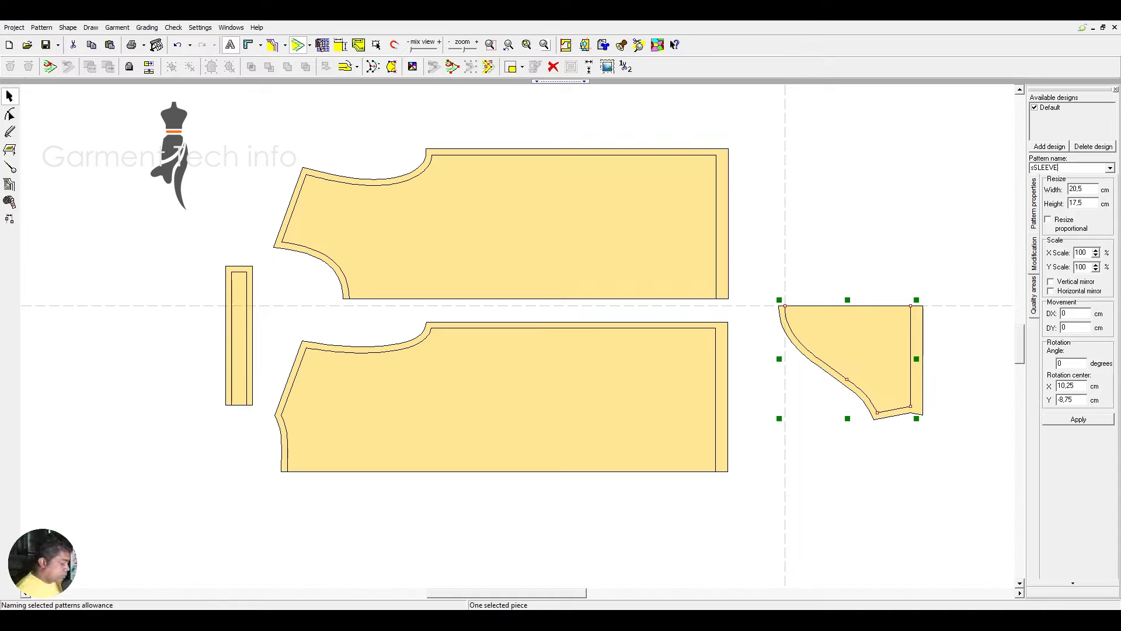
key("Return")
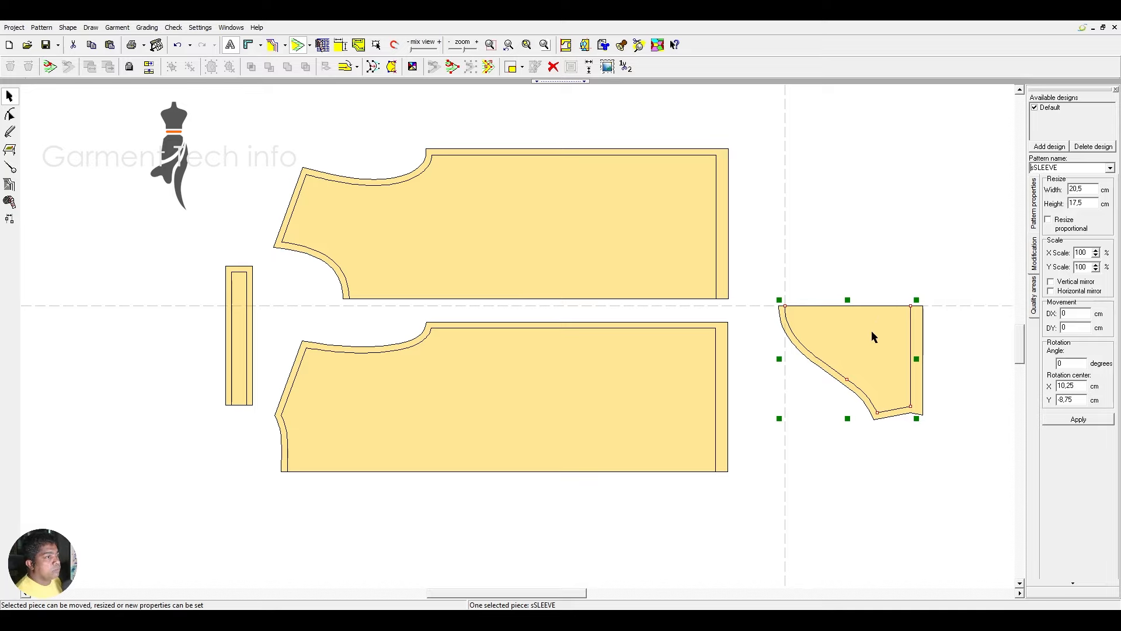
Step: Name the back piece's pattern back
left_click(592, 387)
left_click(1046, 167)
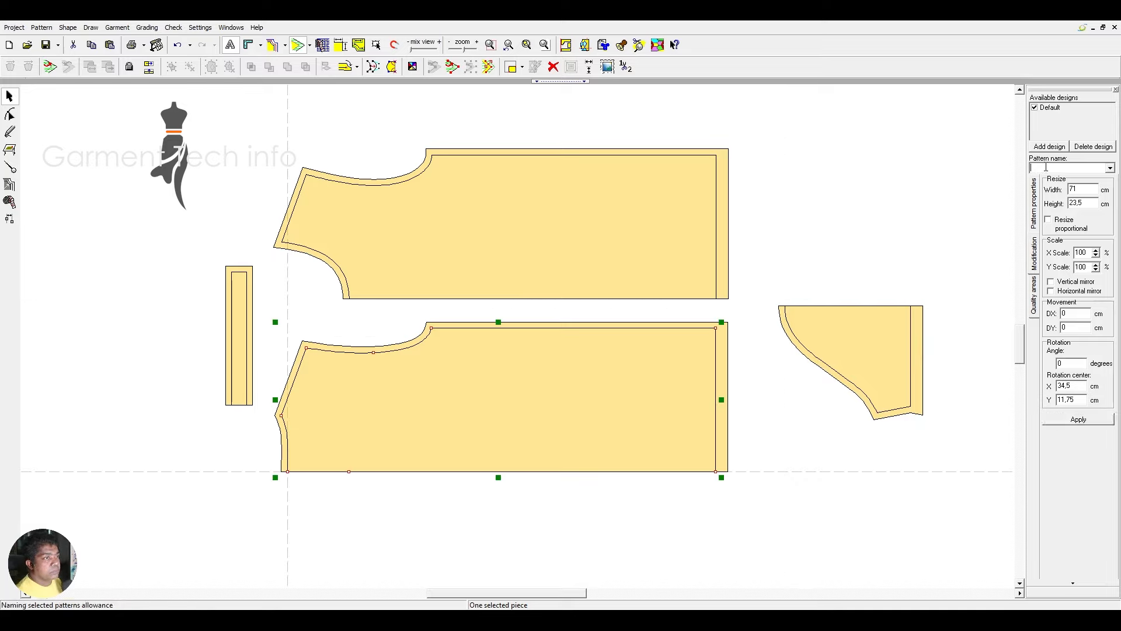
type("BA")
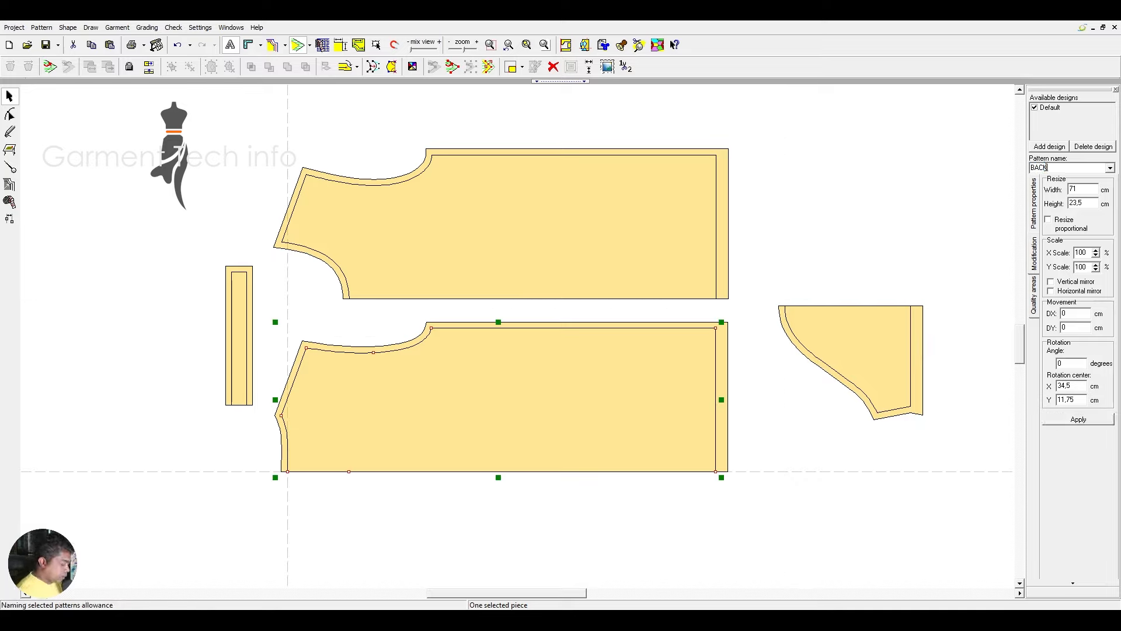
type("CK")
key("Return")
Step: Name the front piece's pattern FRONT3
left_click(590, 238)
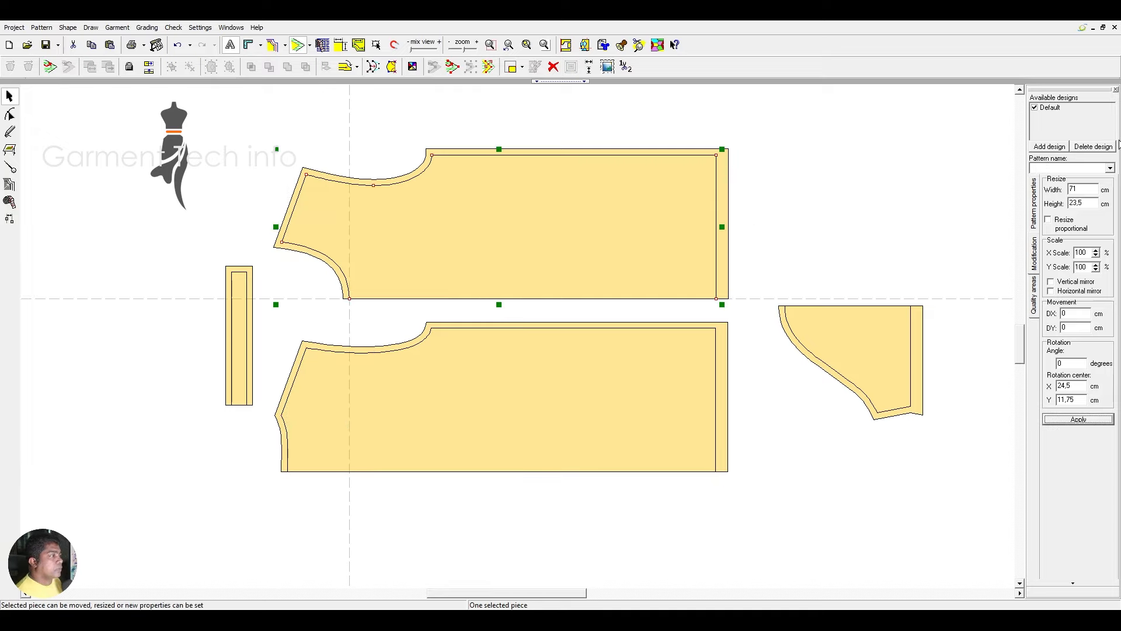
left_click(1049, 169)
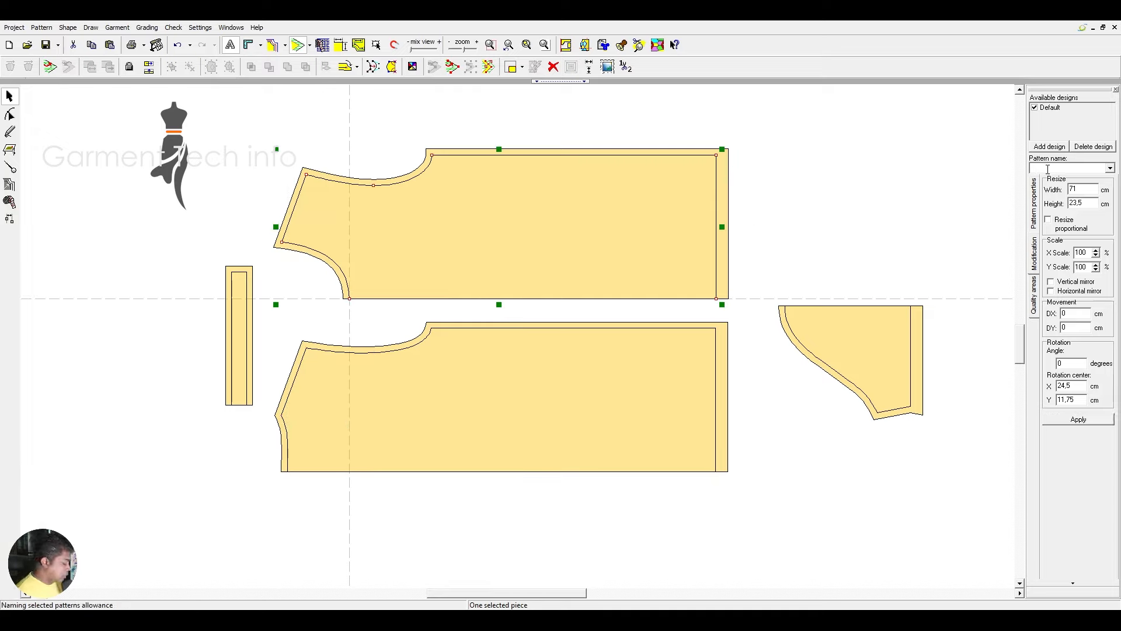
type("FRONT3")
key("Return")
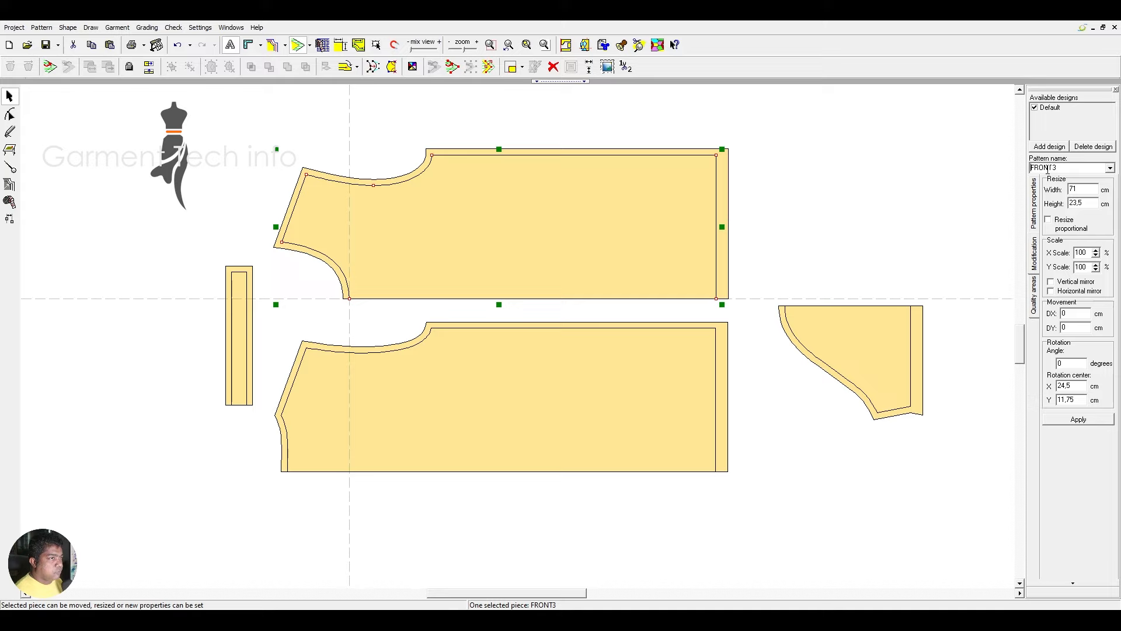
Step: Name the narrow neckband pattern NECK
left_click(240, 345)
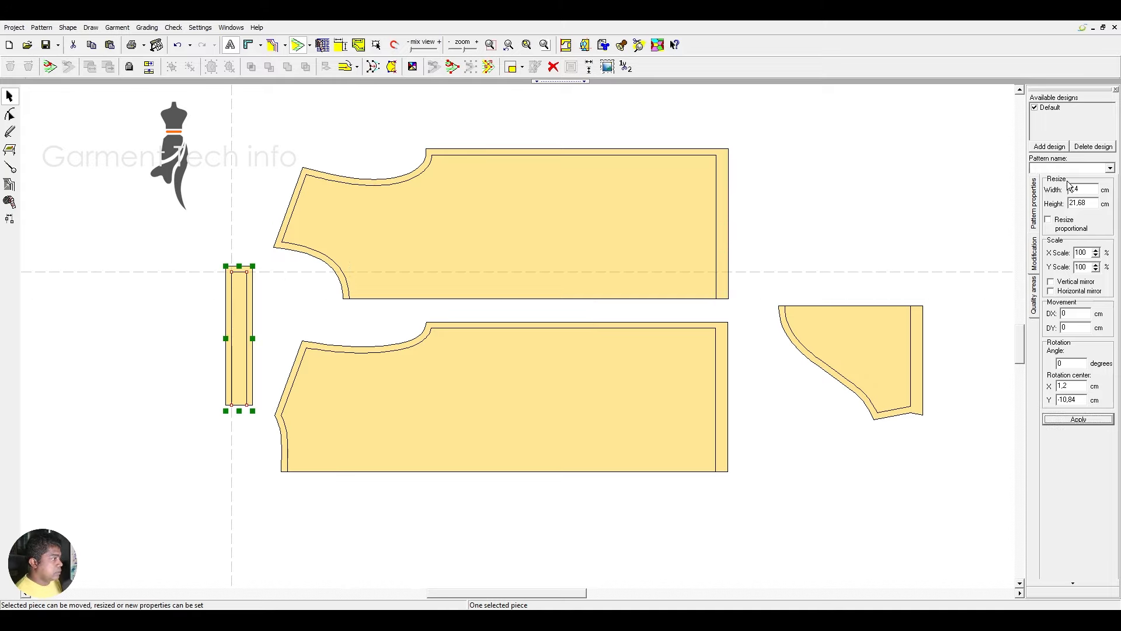
left_click(1049, 168)
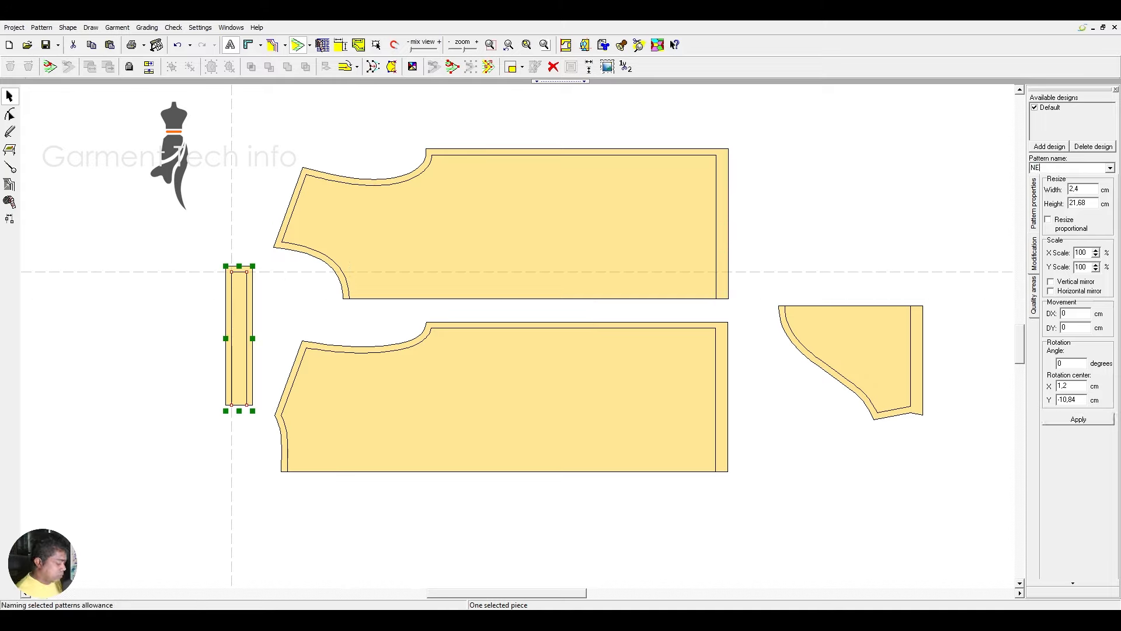
type("K3")
key("Return")
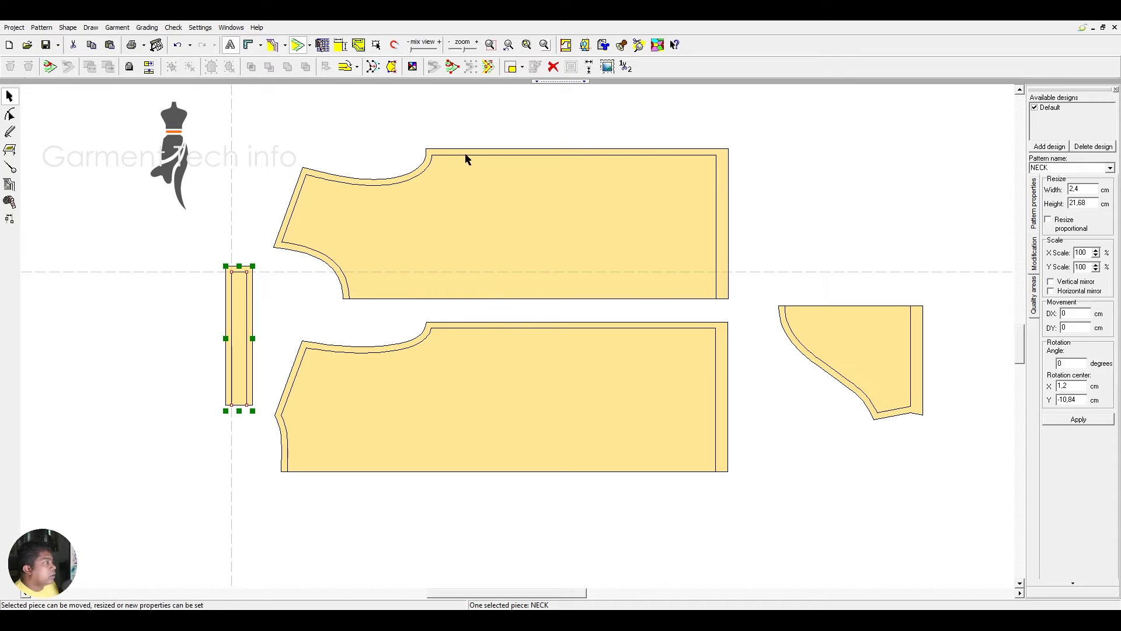
Step: Select all four pattern pieces and add grain axes carrying their pattern names
left_click(482, 200)
scroll(483, 200, "down", 1)
scroll(483, 200, "down", 1)
left_click_drag(210, 138, 1046, 593)
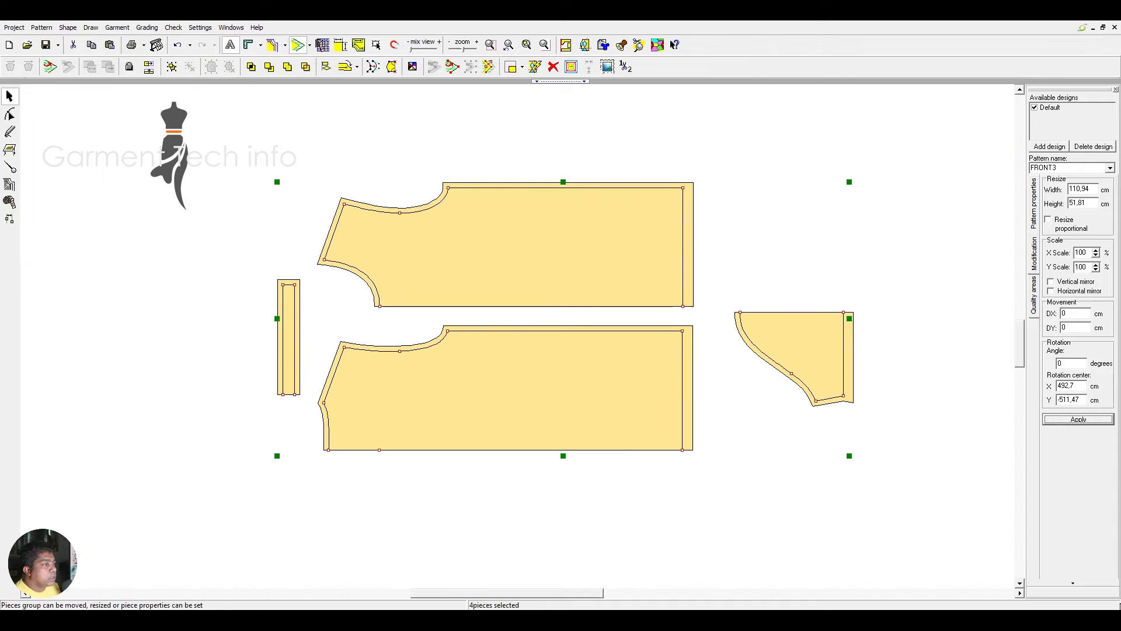
left_click(639, 47)
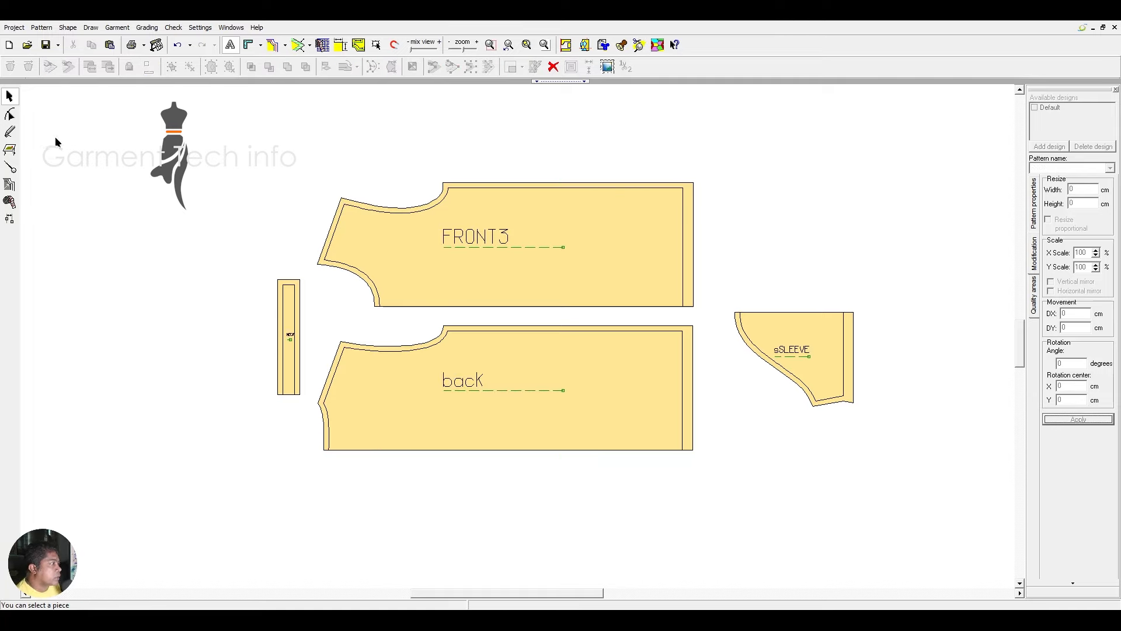
Step: Correct the front pattern's name to FRONT and move the back, front and sleeve grain axes close to their straight fold edges
left_click(380, 306)
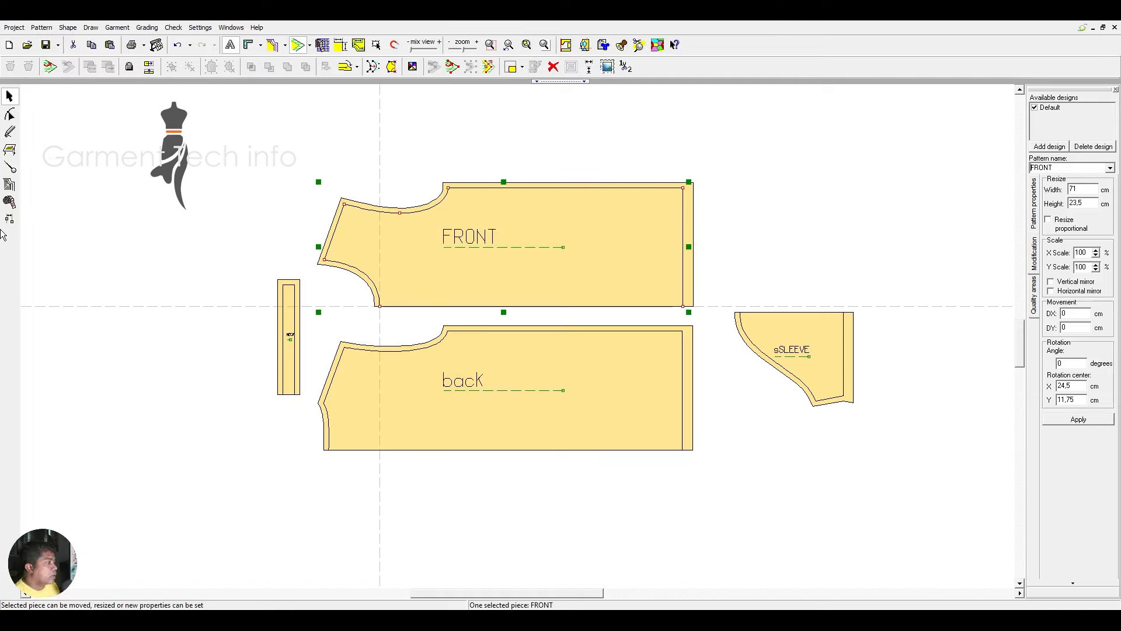
left_click(10, 168)
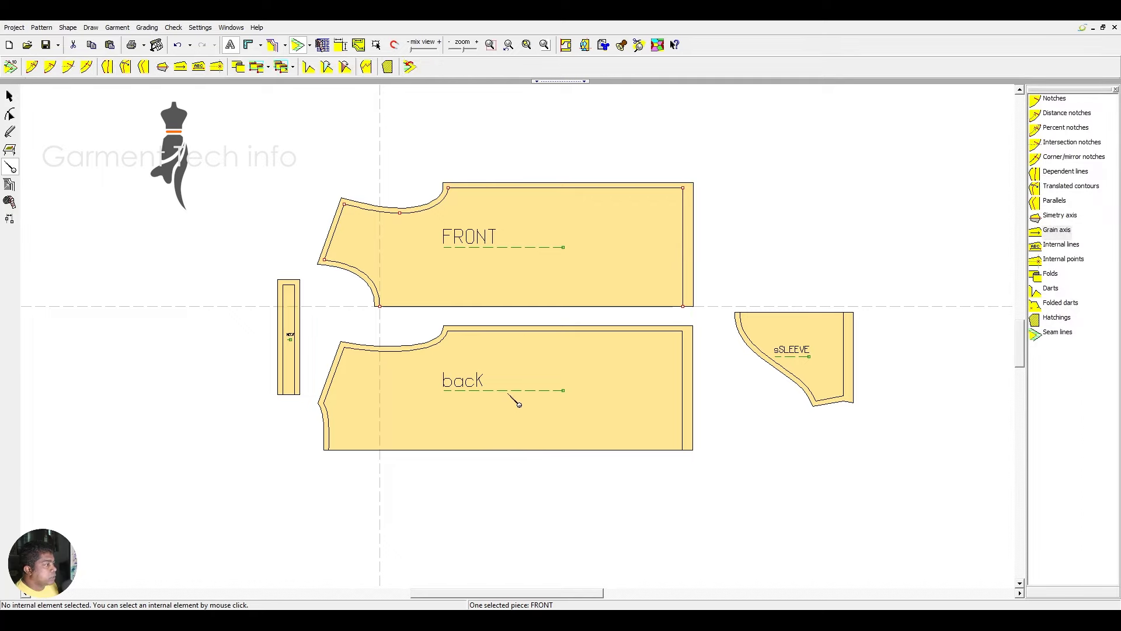
left_click(494, 447)
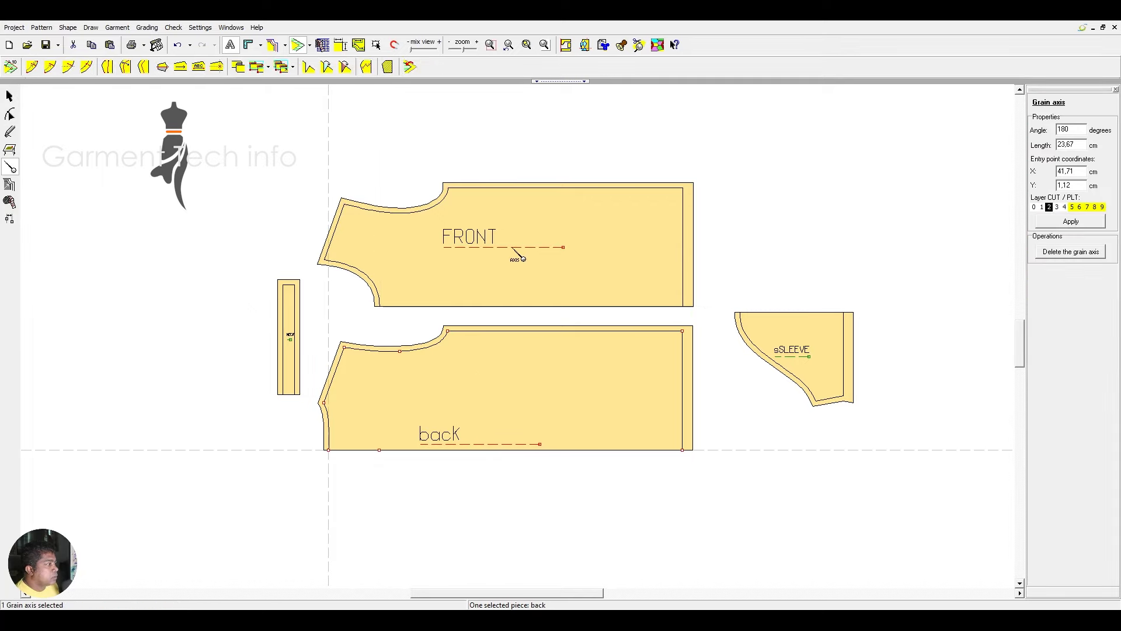
left_click_drag(510, 248, 512, 298)
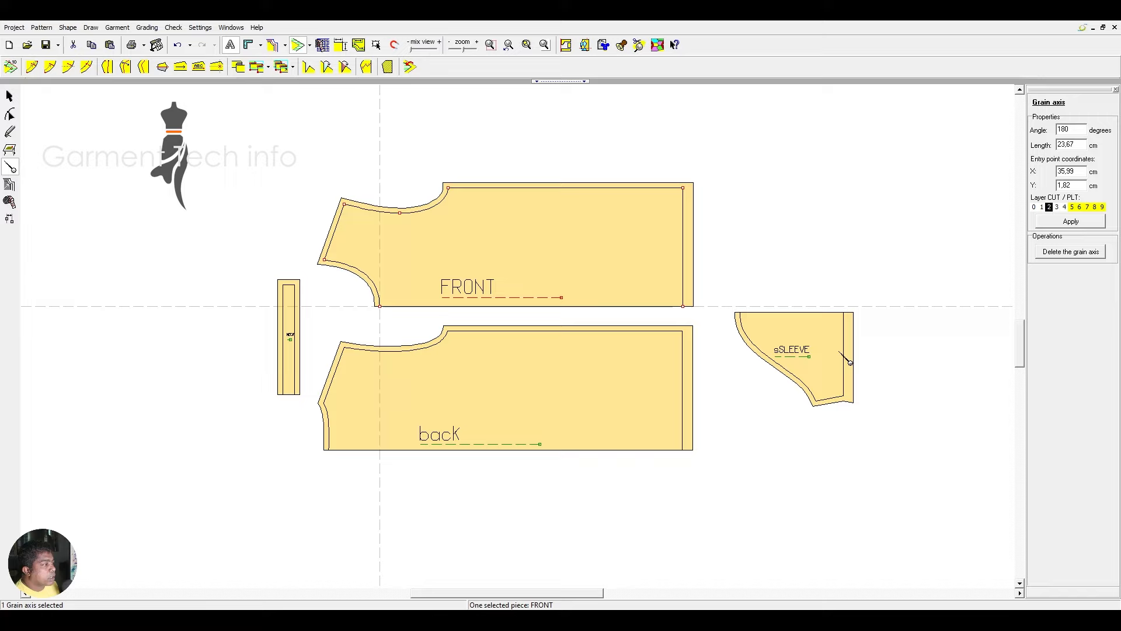
left_click(805, 337)
left_click_drag(807, 340, 808, 313)
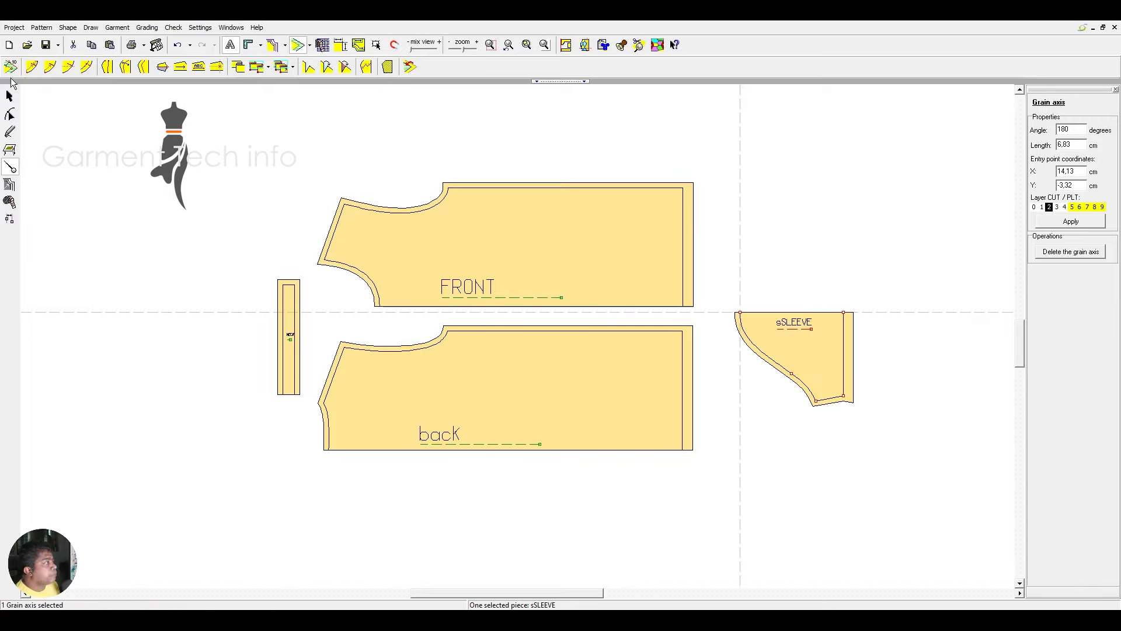
Step: Correct the sleeve pattern's name to SLEEVE
left_click(10, 95)
double_click(1040, 168)
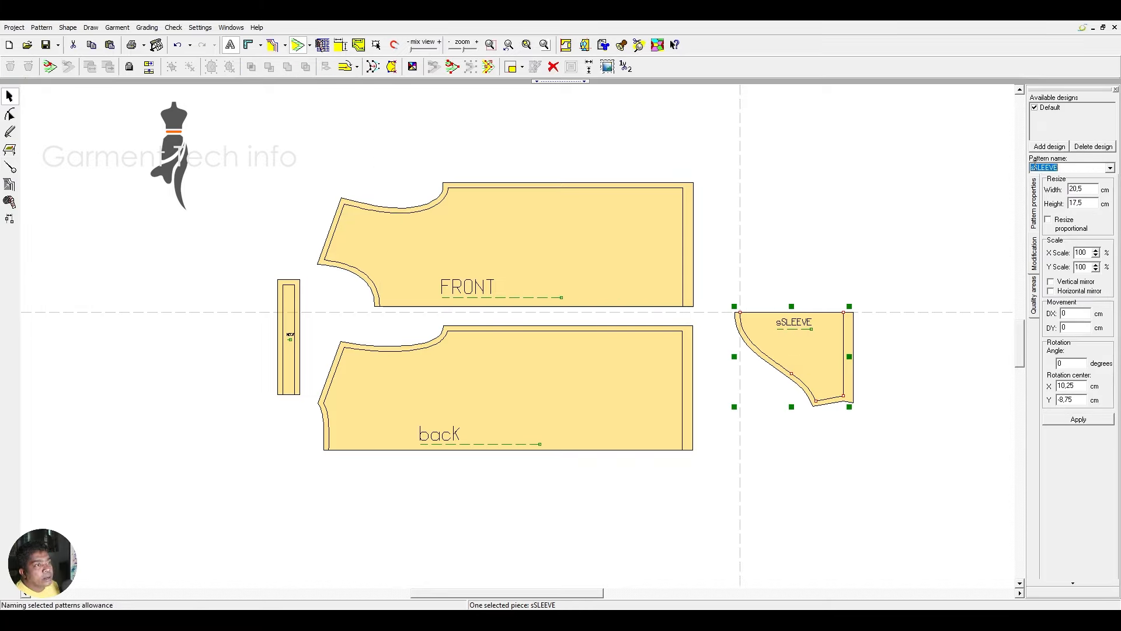
left_click(1035, 168)
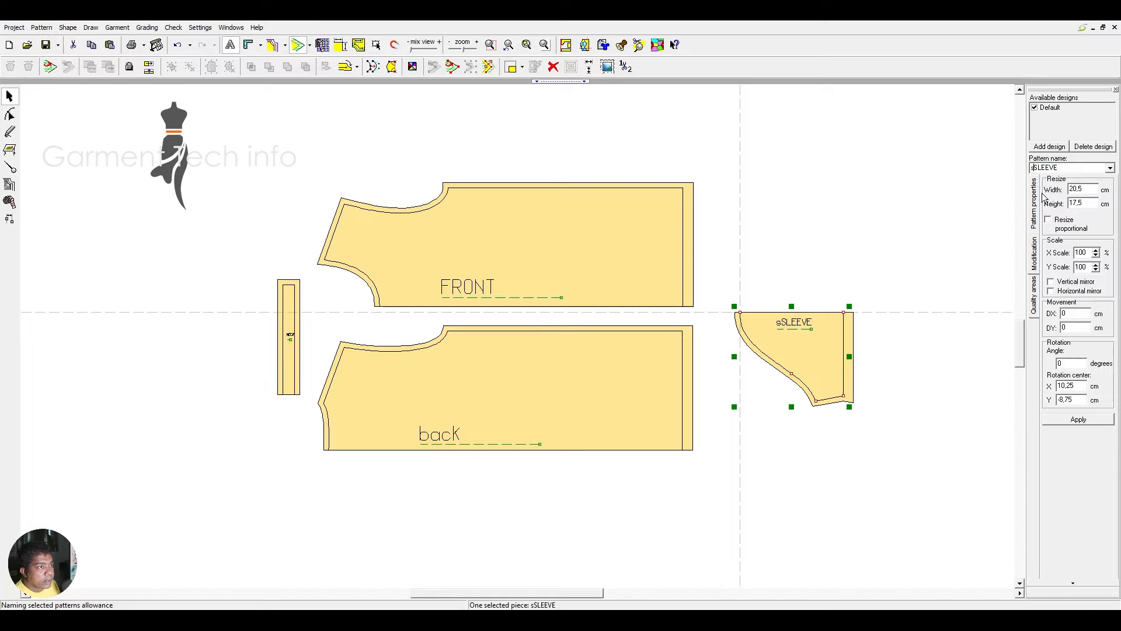
key("BackSpace")
key("Return")
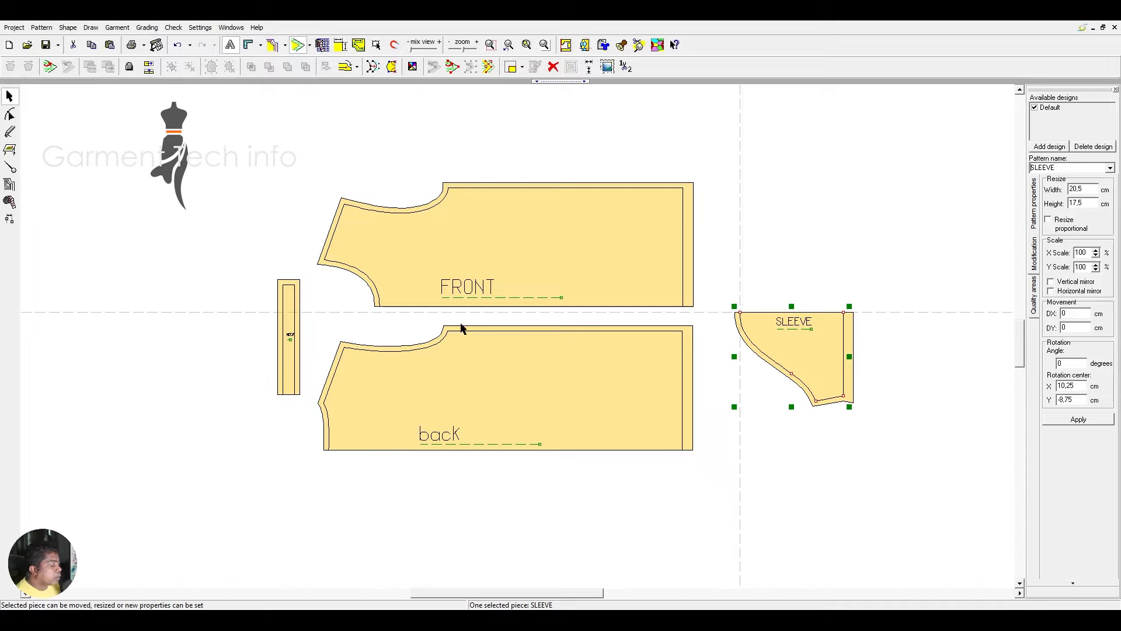
left_click(10, 132)
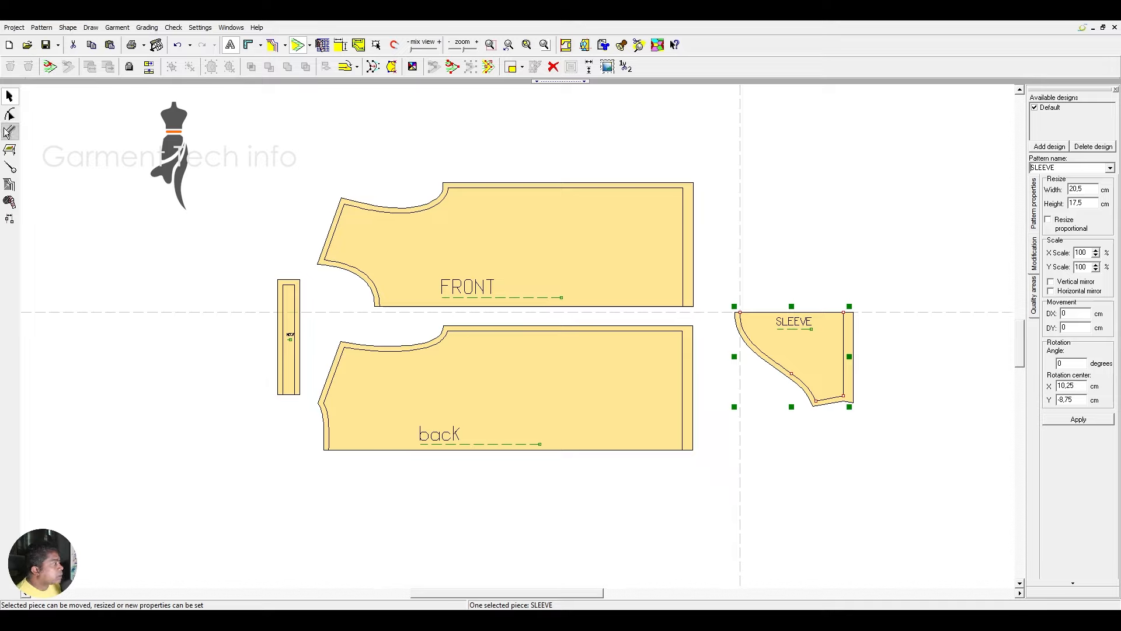
left_click_drag(182, 113, 570, 173)
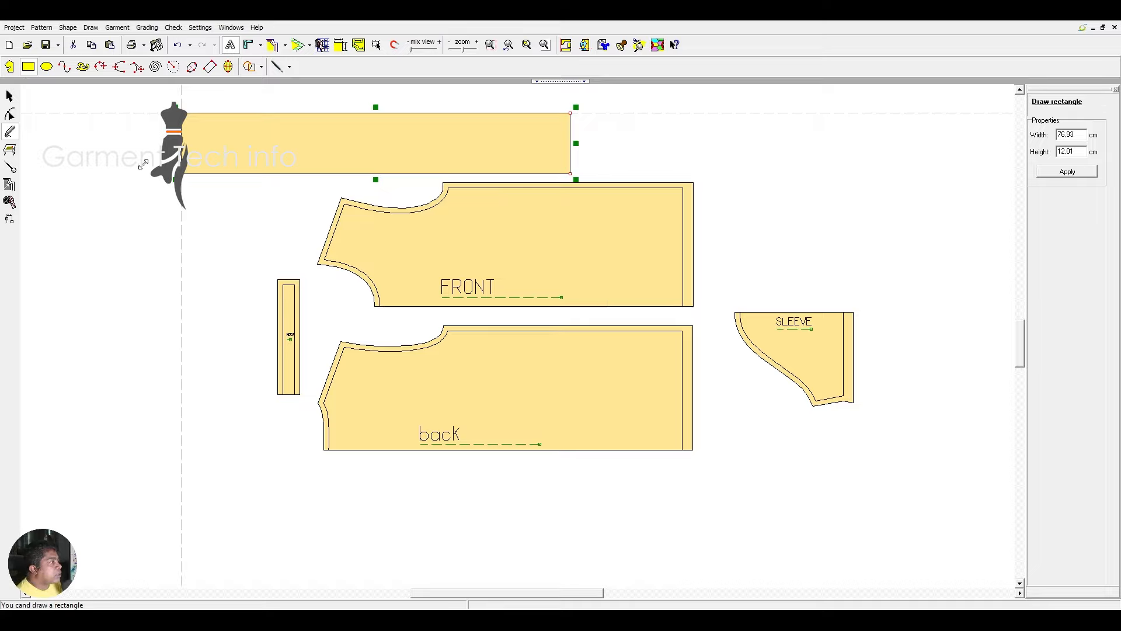
left_click(10, 96)
left_click_drag(523, 258, 459, 186)
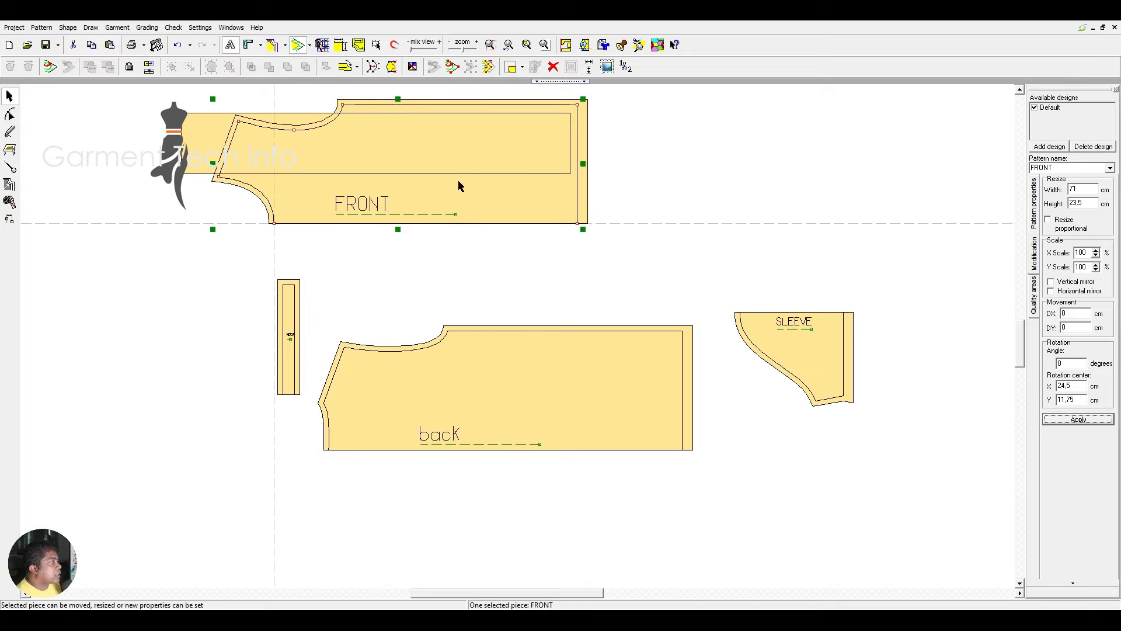
left_click(573, 105)
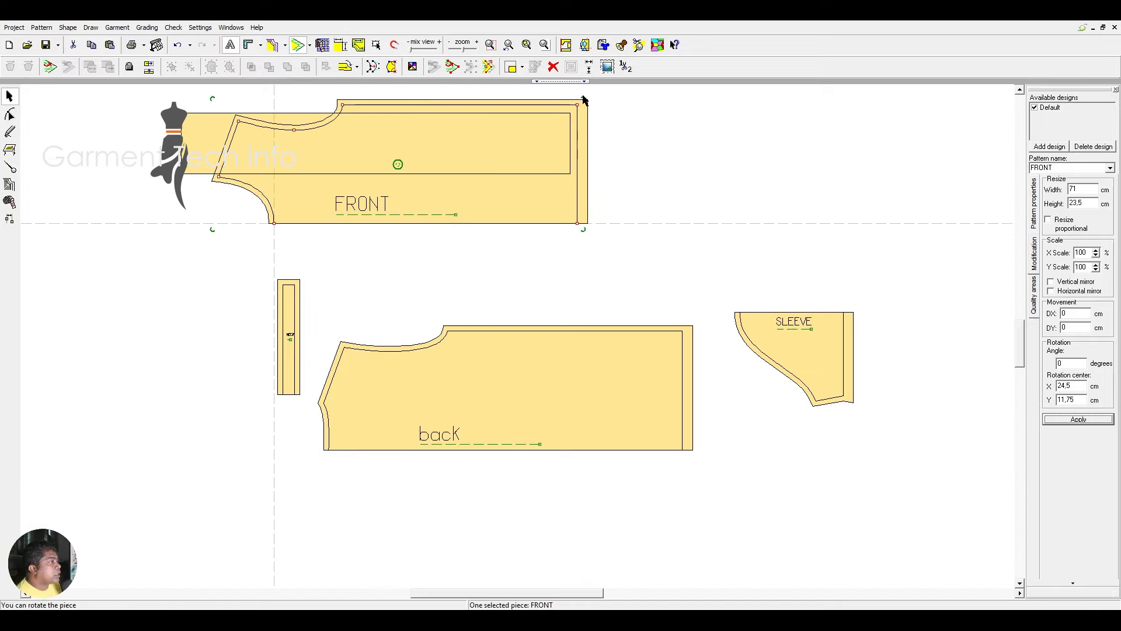
left_click_drag(584, 99, 643, 208)
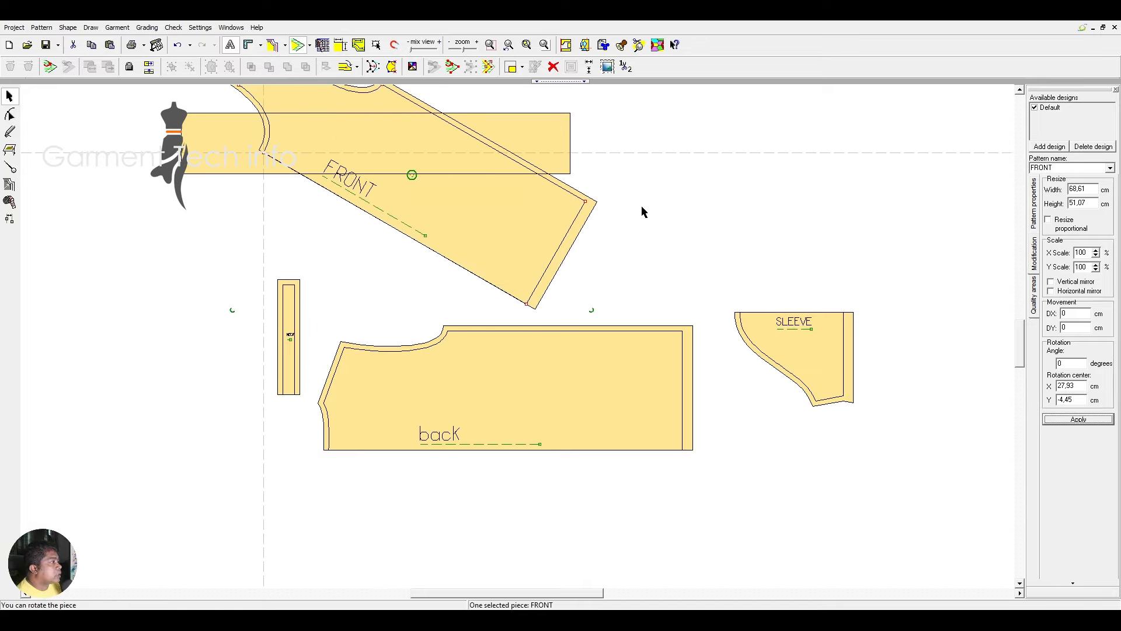
key("ctrl+z")
left_click_drag(192, 125, 169, 146)
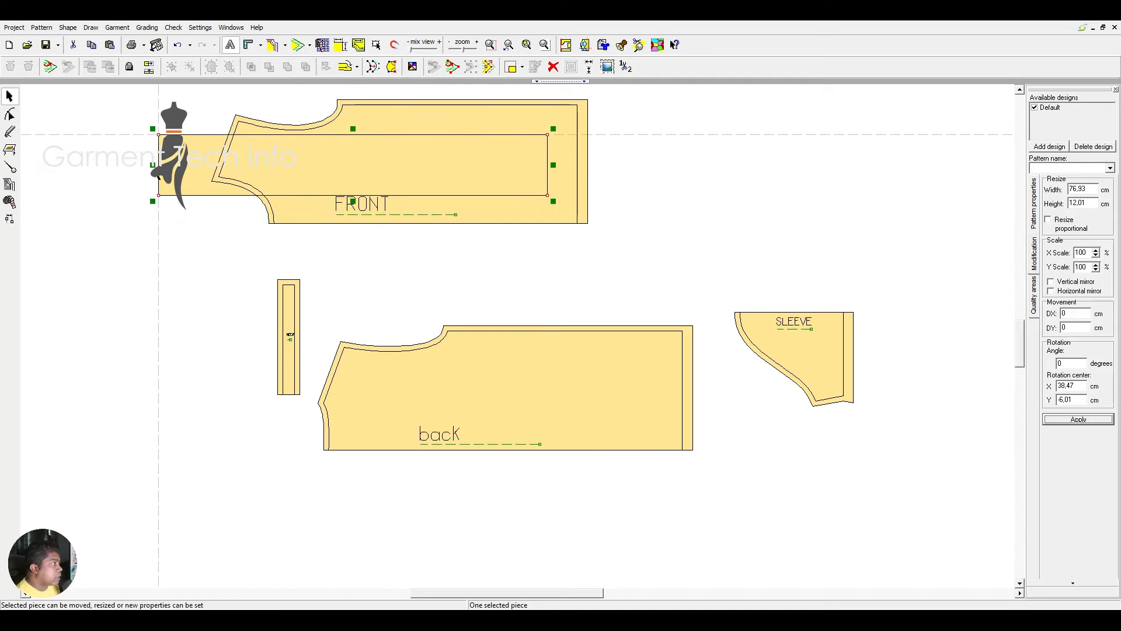
key("Delete")
Step: Move the front piece back above the back piece and leave a clear gap between the two
left_click_drag(410, 158, 500, 228)
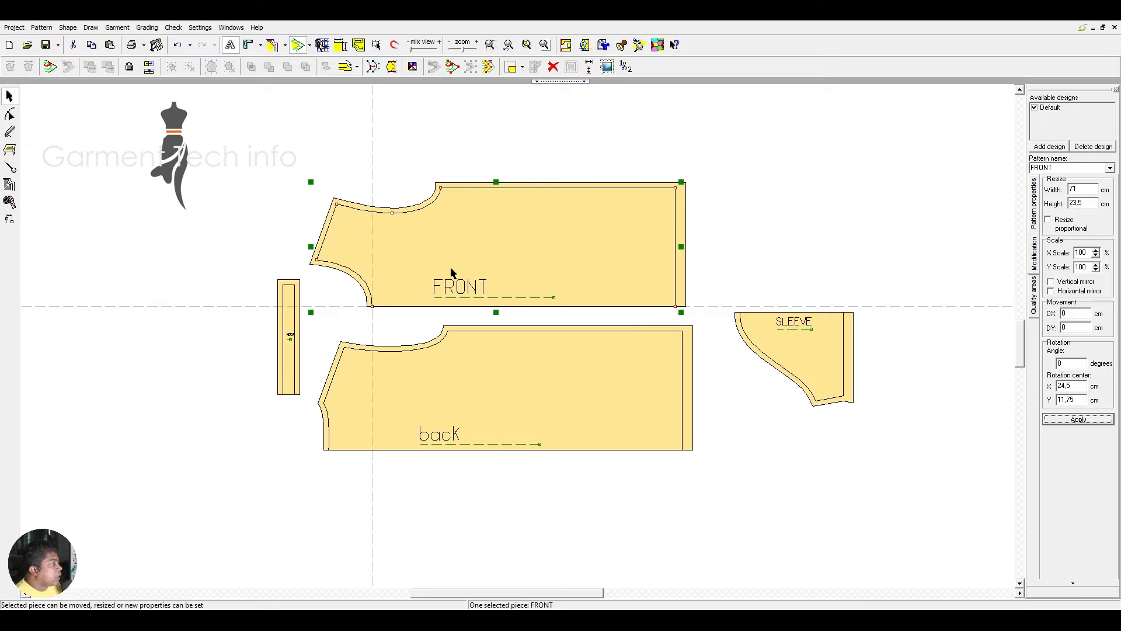
left_click_drag(453, 278, 453, 255)
left_click_drag(502, 406, 504, 399)
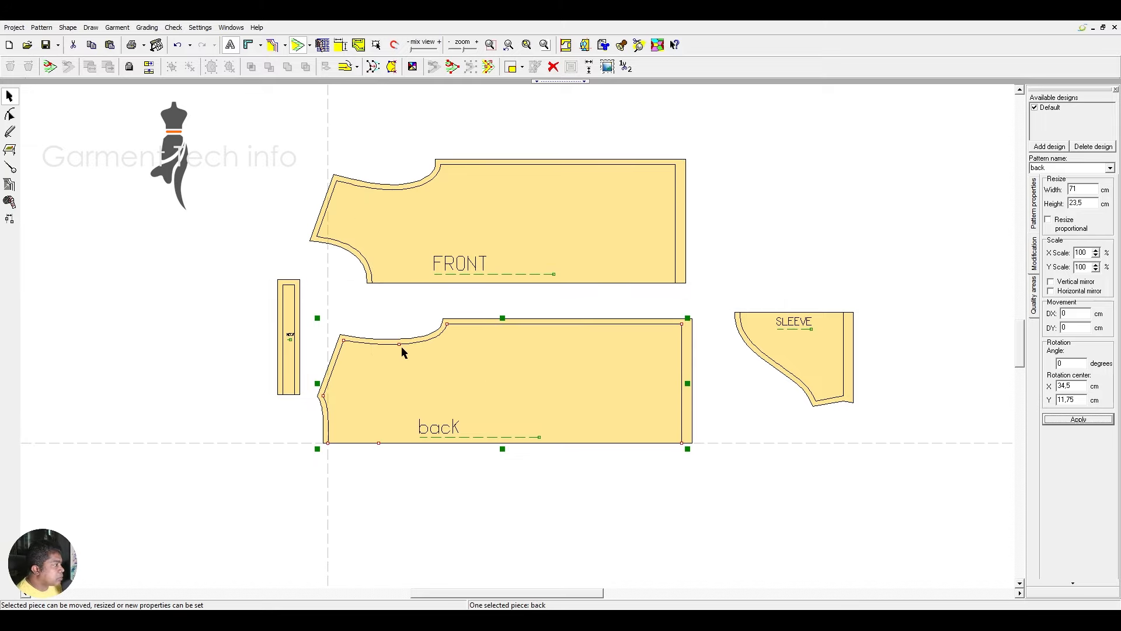
Step: Define the straight fold edges of the front, back and sleeve pieces as symmetry axes
left_click(10, 168)
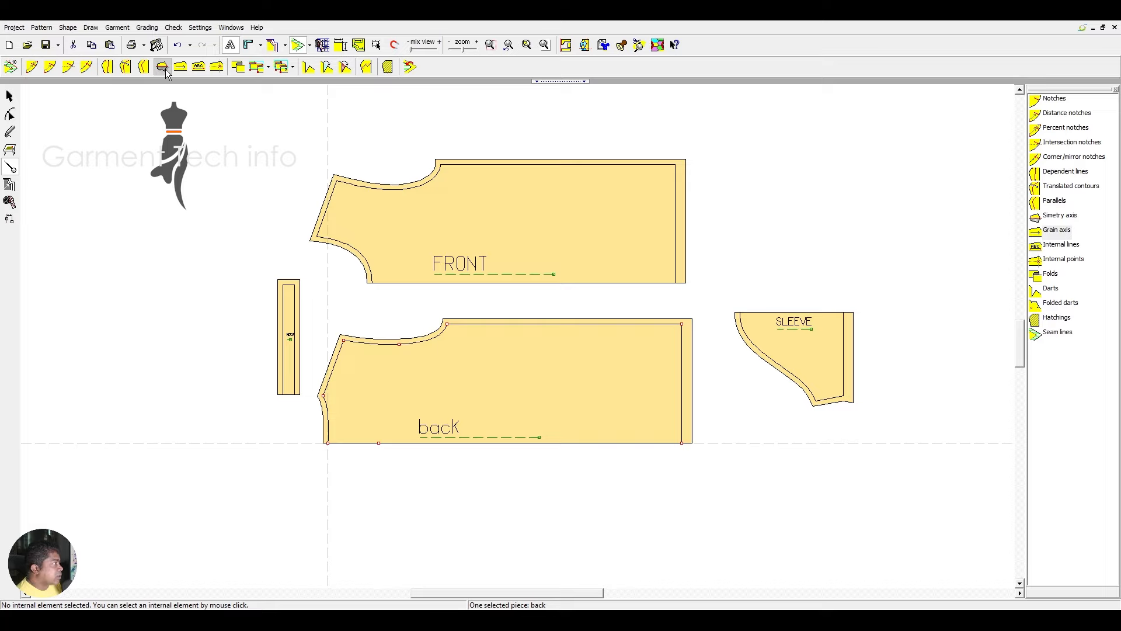
left_click(162, 67)
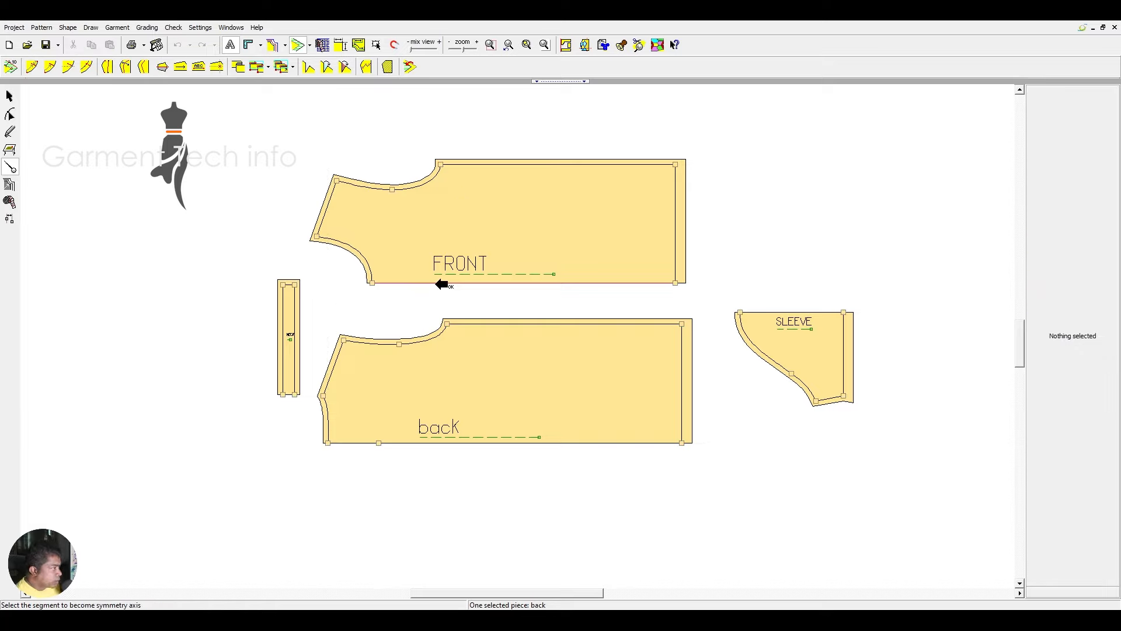
left_click(442, 283)
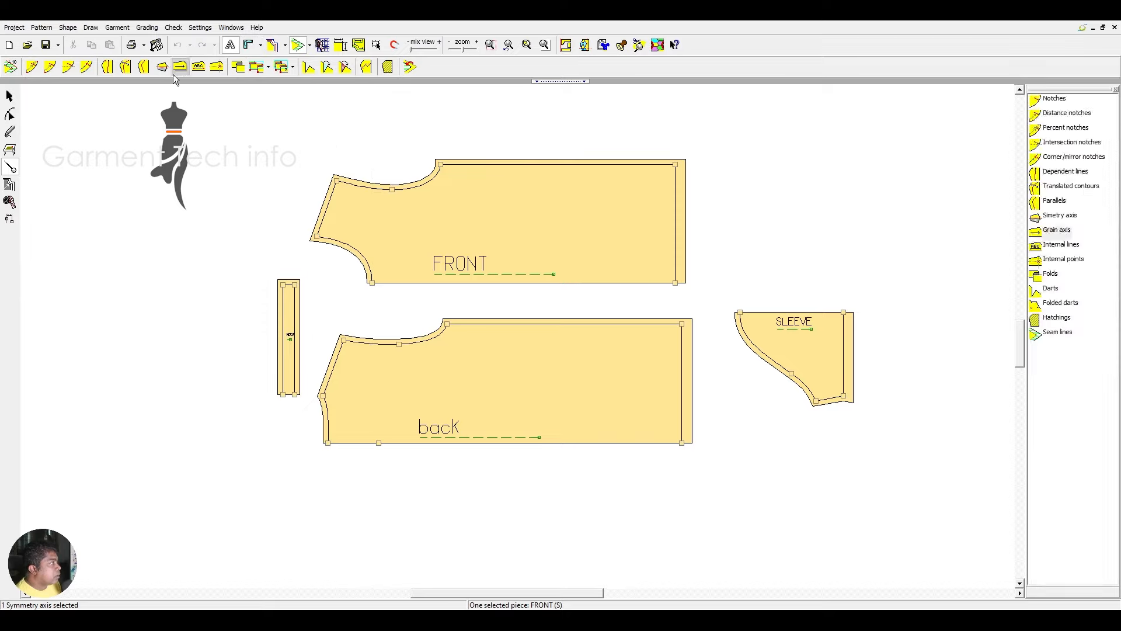
left_click(508, 442)
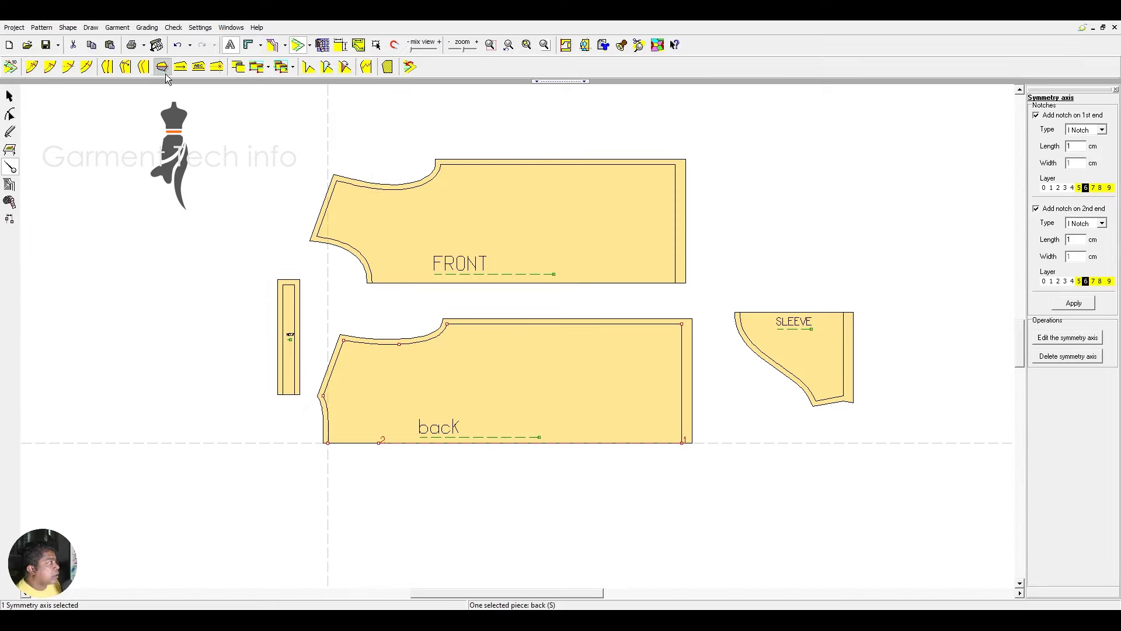
left_click(808, 312)
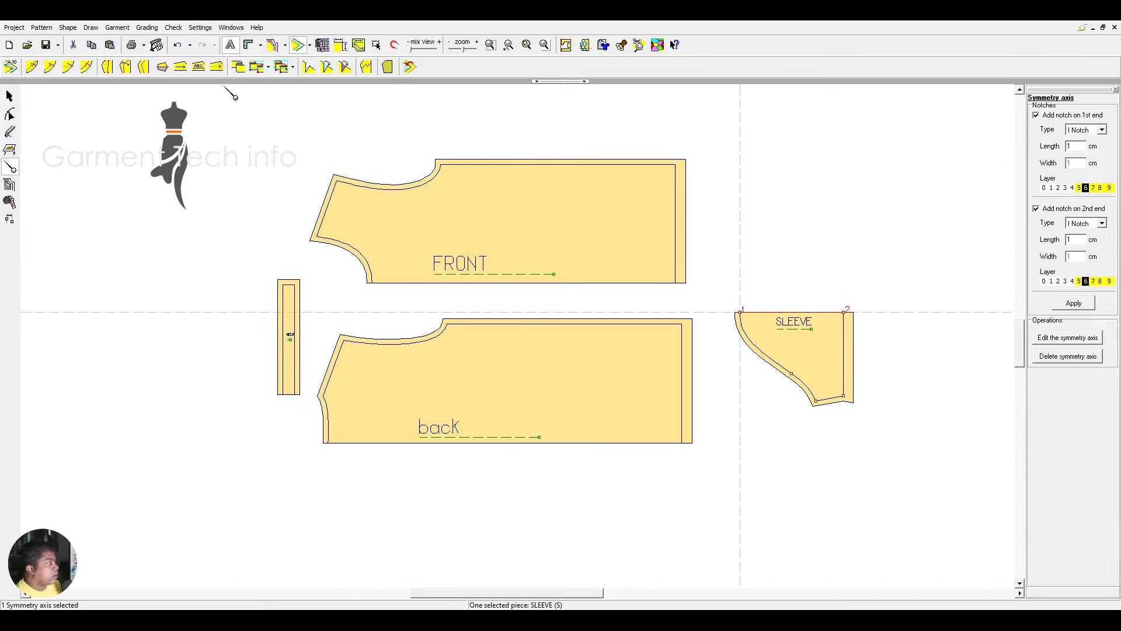
Step: Define the lower short edge of the neck piece as its symmetry axis
left_click(162, 67)
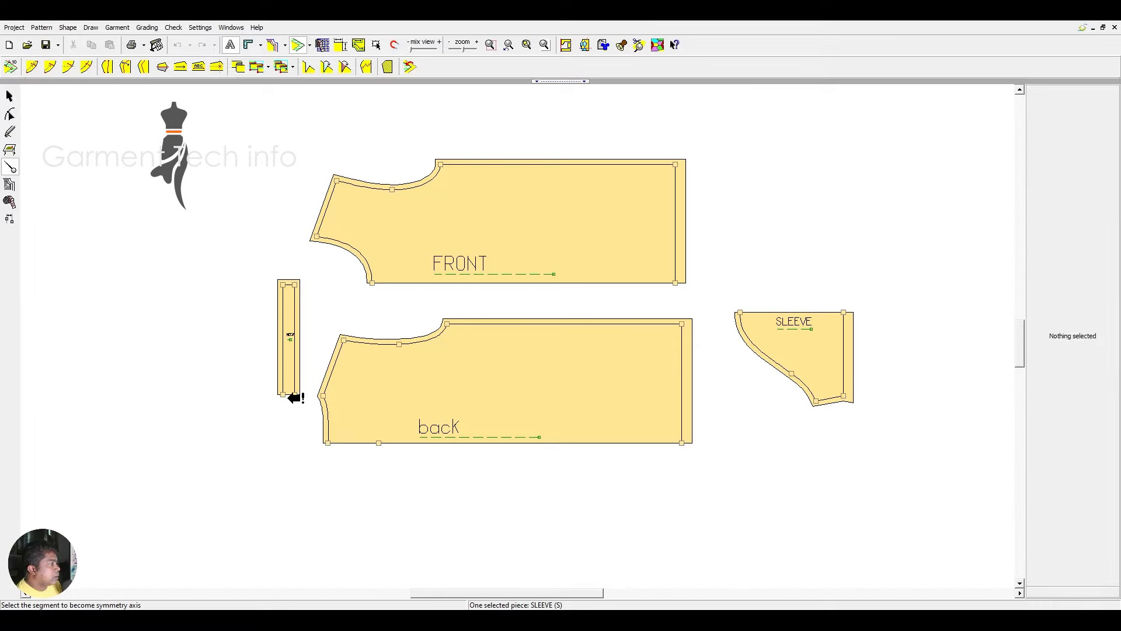
left_click(292, 395)
left_click(9, 95)
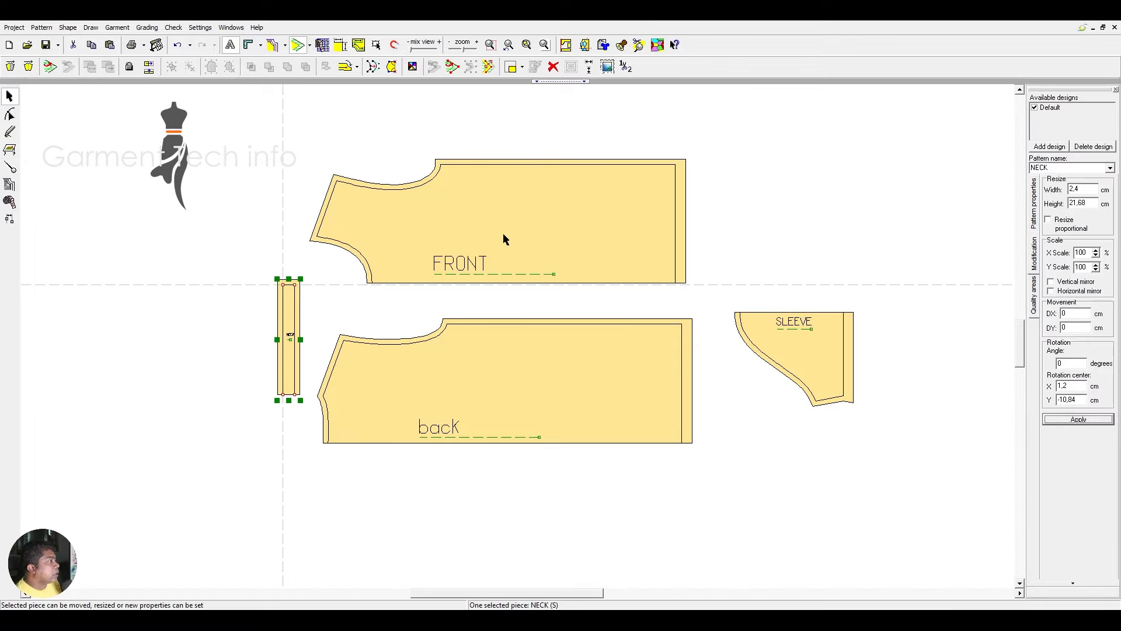
Step: Select all four pieces, open them out about their symmetry axes, and fold them back to half pieces
scroll(503, 234, "down", 2)
left_click_drag(135, 127, 1022, 567)
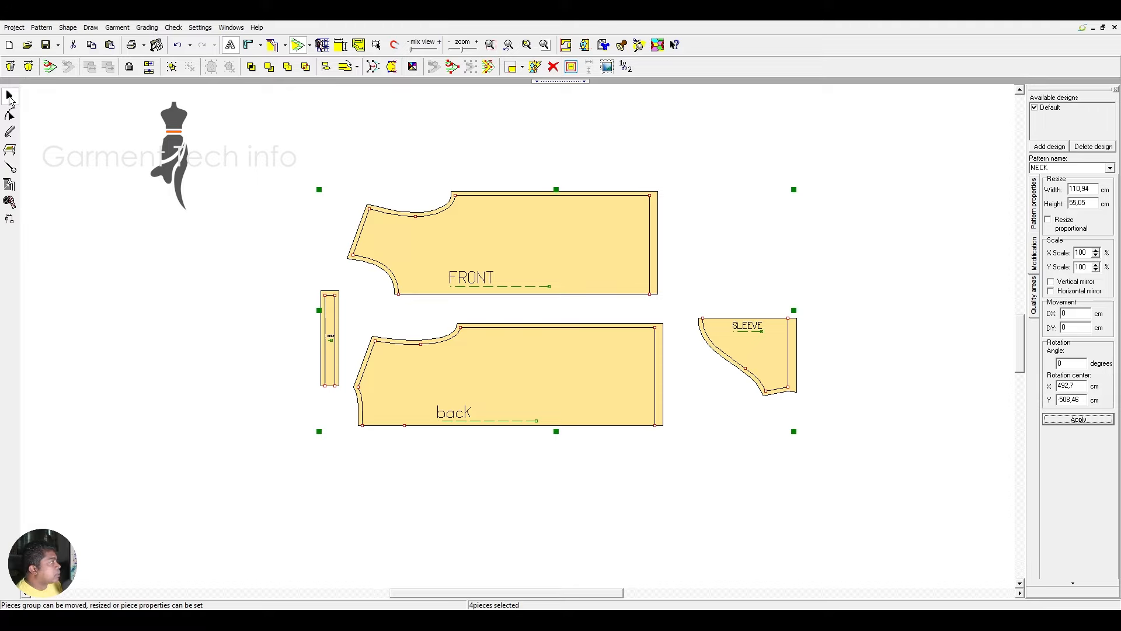
left_click_drag(205, 150, 1016, 564)
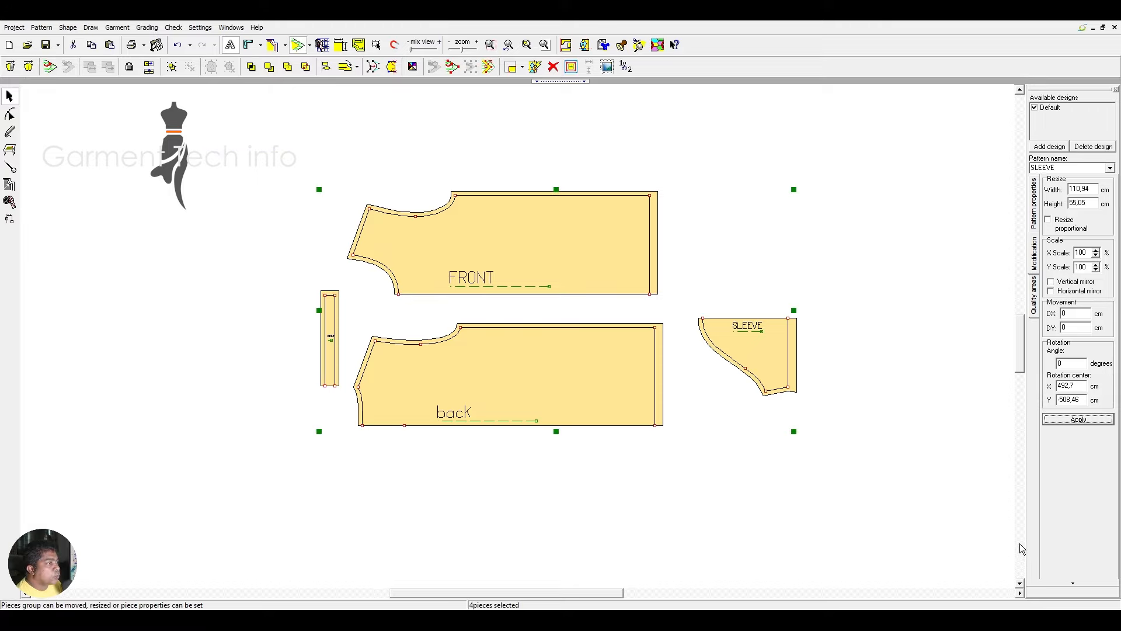
left_click(11, 68)
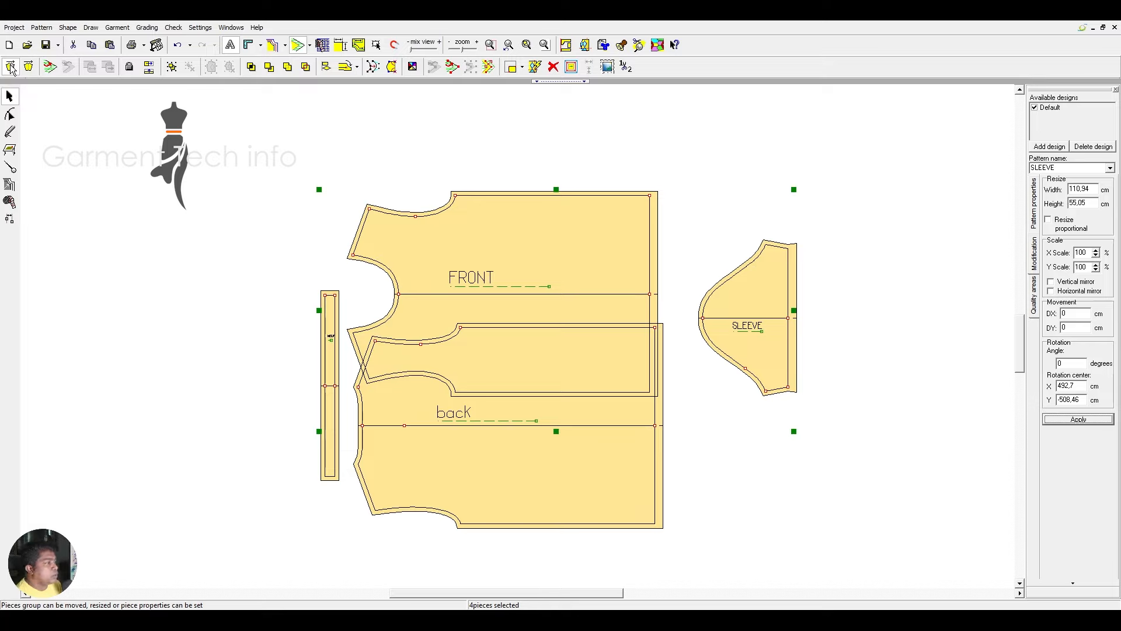
left_click(12, 69)
left_click(12, 67)
left_click(11, 68)
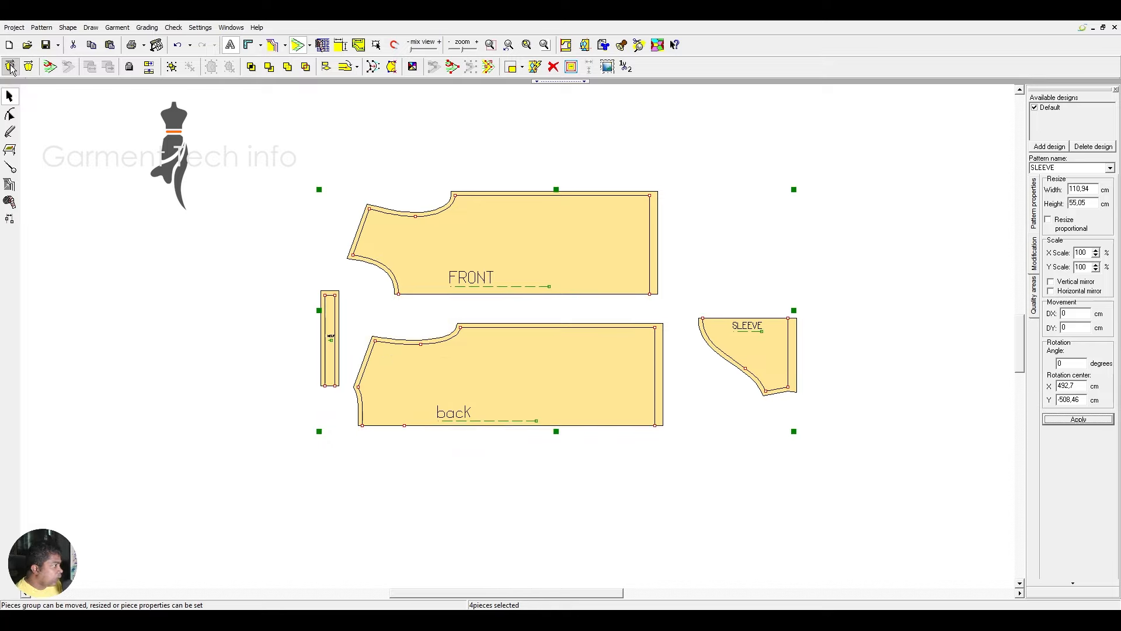
left_click(12, 67)
left_click(12, 67)
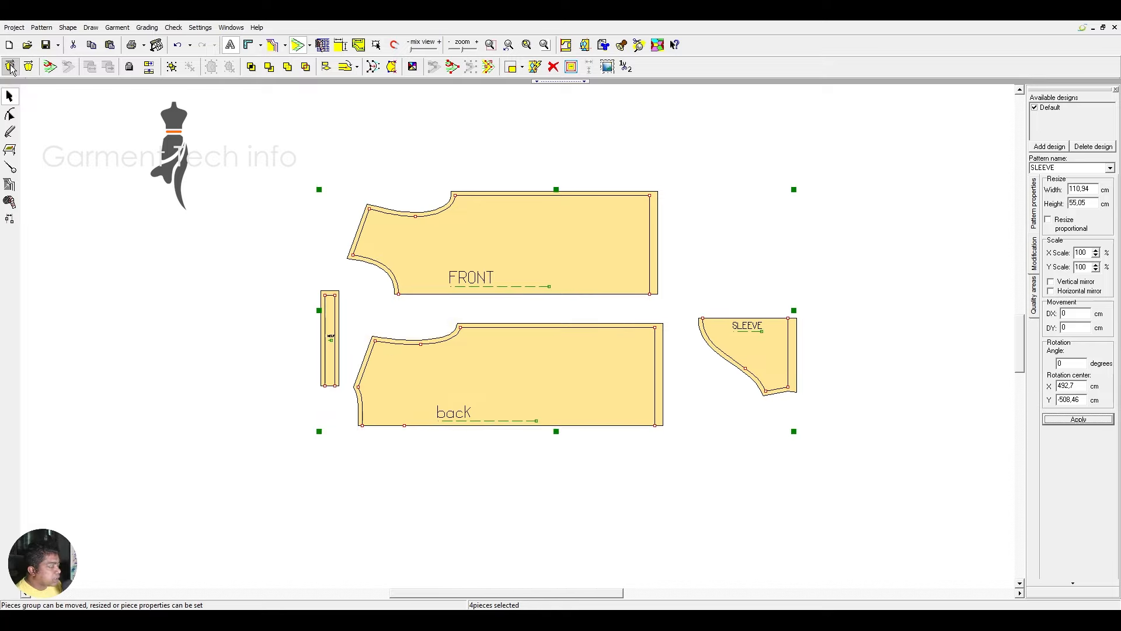
Step: Create unfolded copies of the four pieces and place the front, back, sleeve and neck copies apart from the half pieces
left_click(29, 68)
scroll(543, 329, "down", 4)
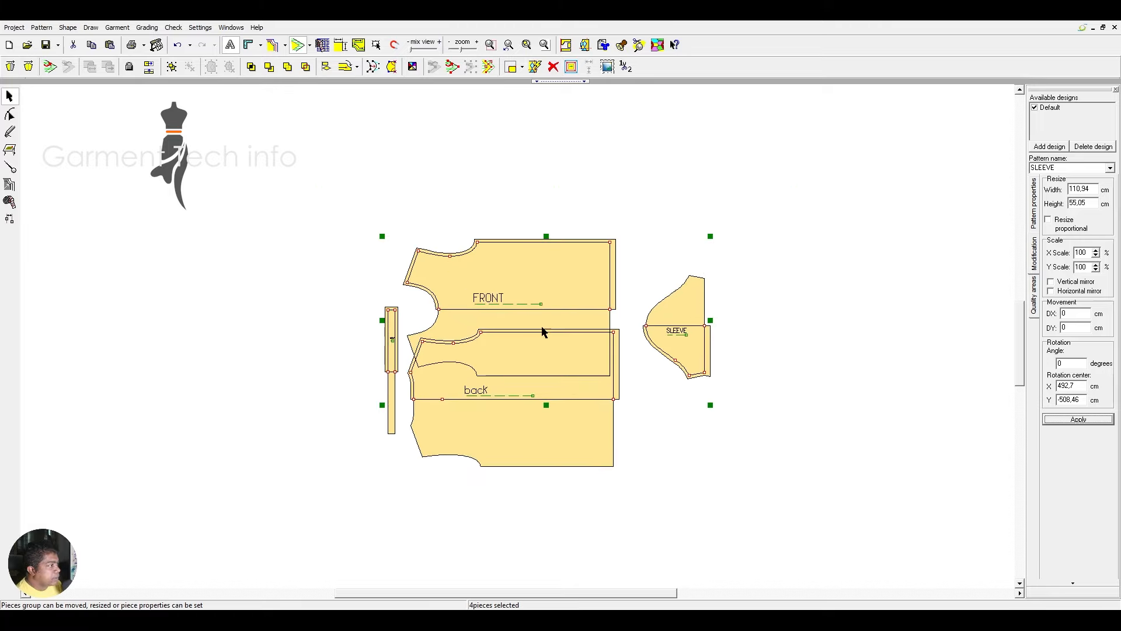
left_click_drag(487, 318, 877, 272)
left_click_drag(521, 418, 836, 472)
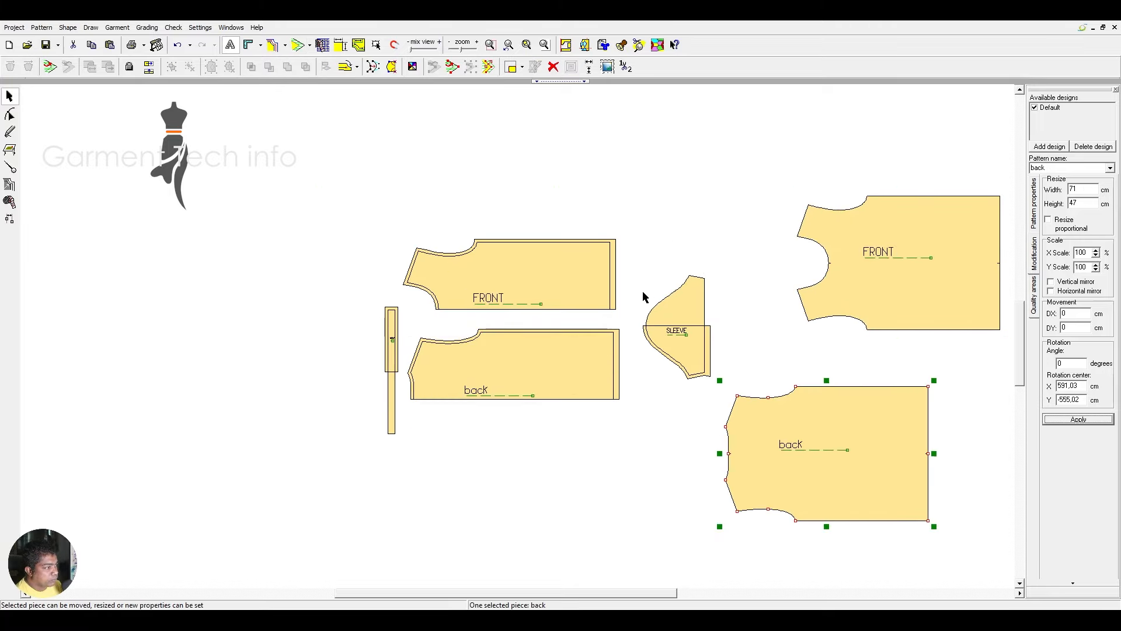
left_click_drag(681, 304, 761, 171)
left_click_drag(395, 402, 775, 343)
left_click(703, 353)
scroll(552, 311, "down", 2)
middle_click_drag(572, 341, 290, 341)
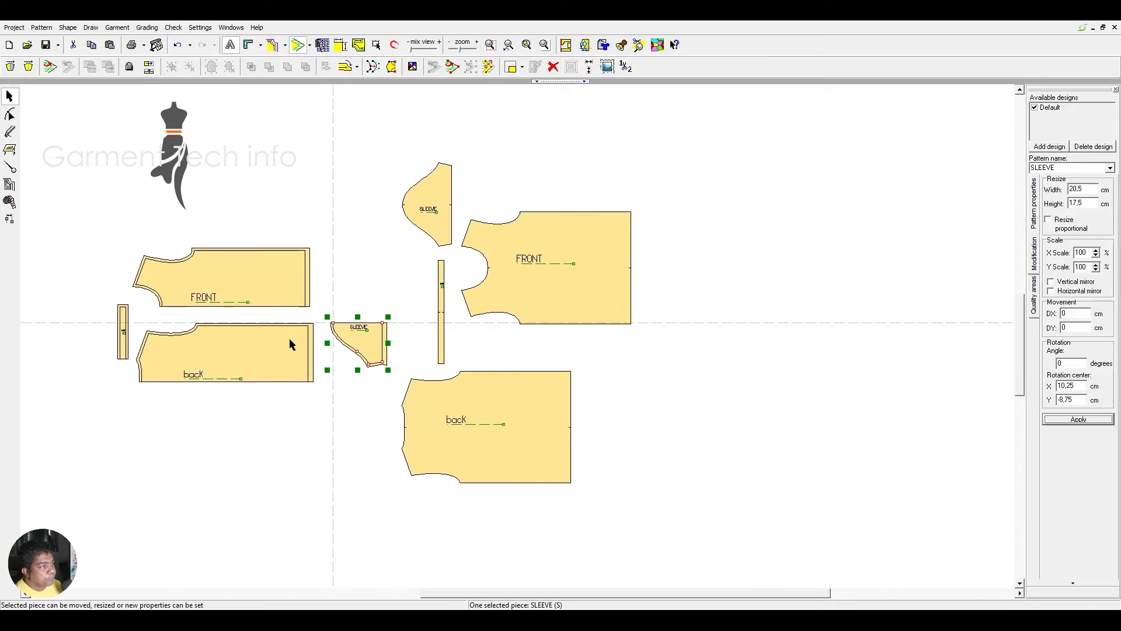
Step: Delete the four unfolded copies and keep the half pieces
left_click_drag(95, 200, 383, 435)
left_click(700, 469)
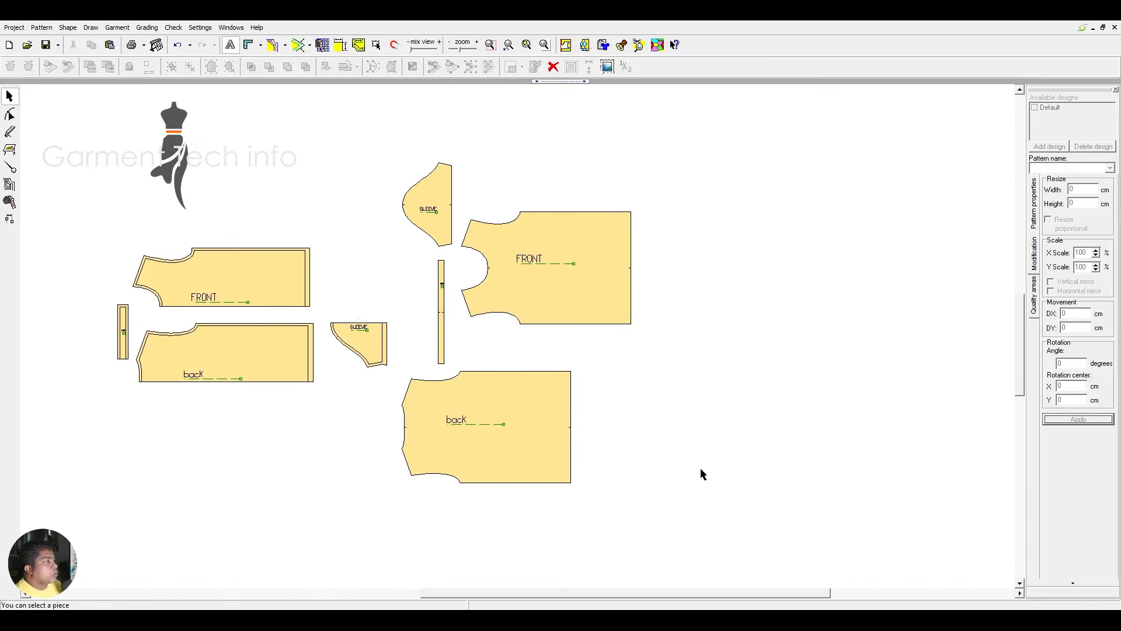
left_click_drag(375, 141, 821, 543)
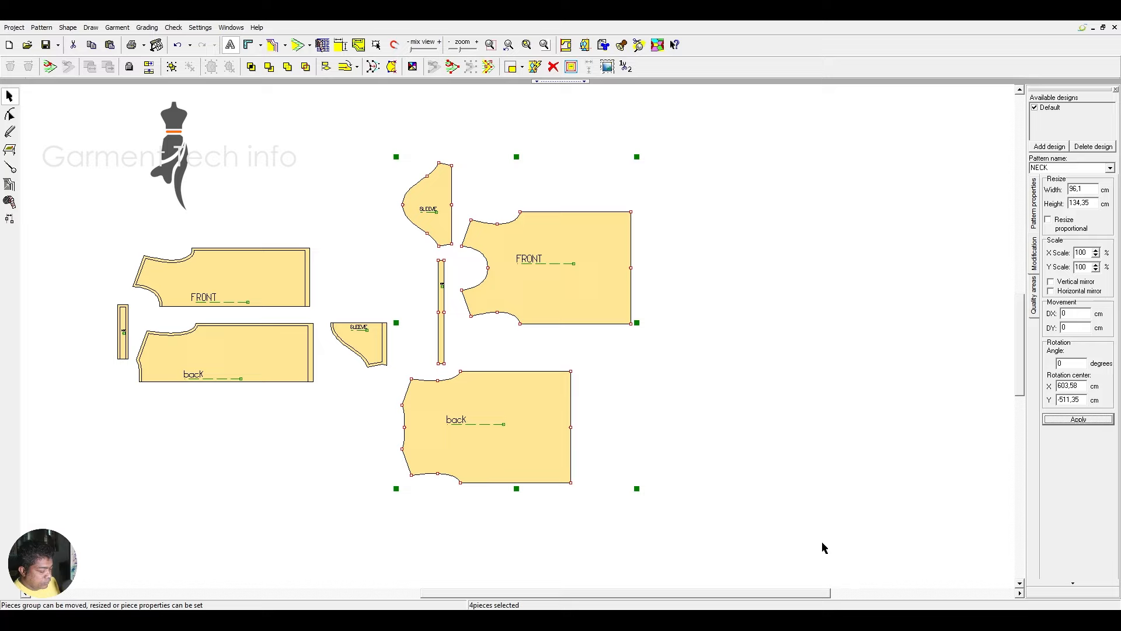
key("Delete")
Step: Move the front piece onto the back piece so their underarm points coincide
scroll(612, 351, "up", 2)
left_click(513, 202)
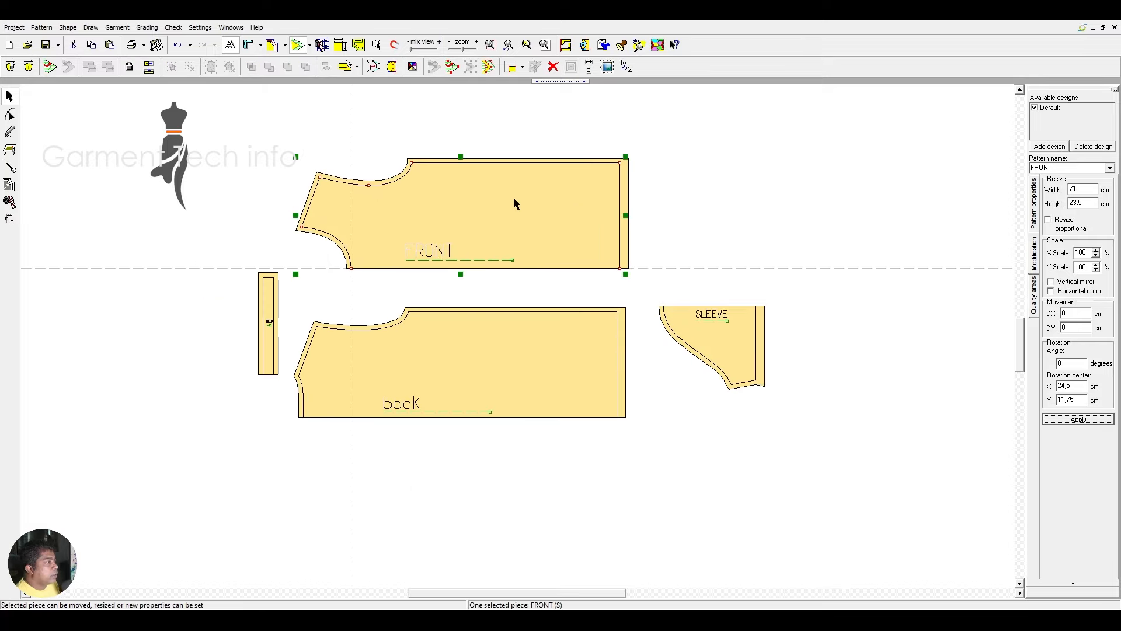
left_click(411, 164)
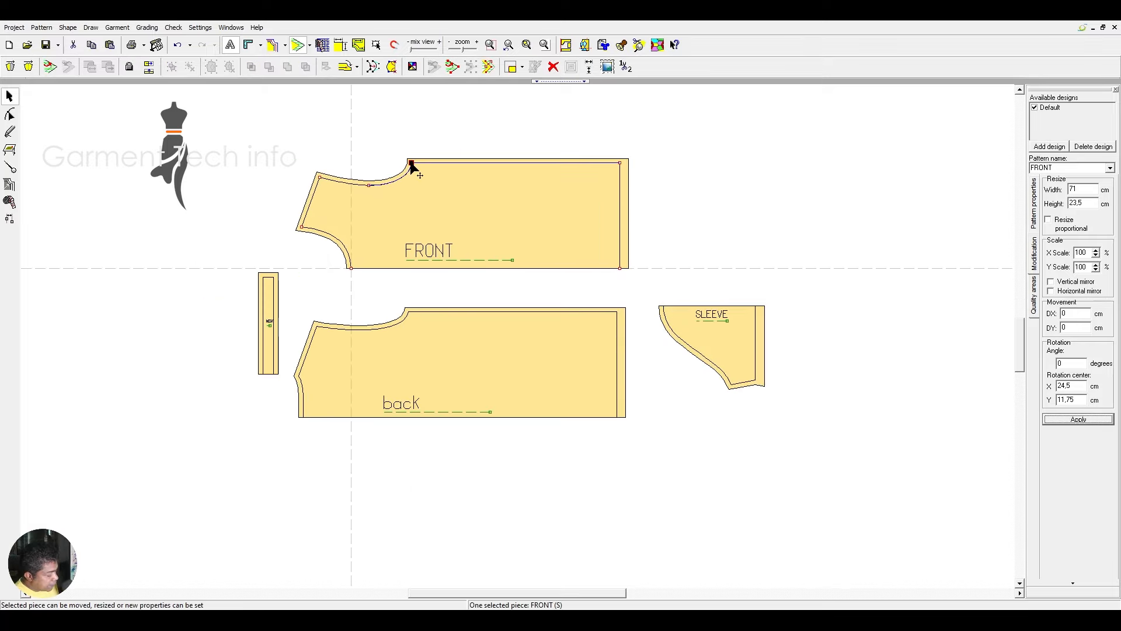
left_click_drag(411, 165, 409, 314)
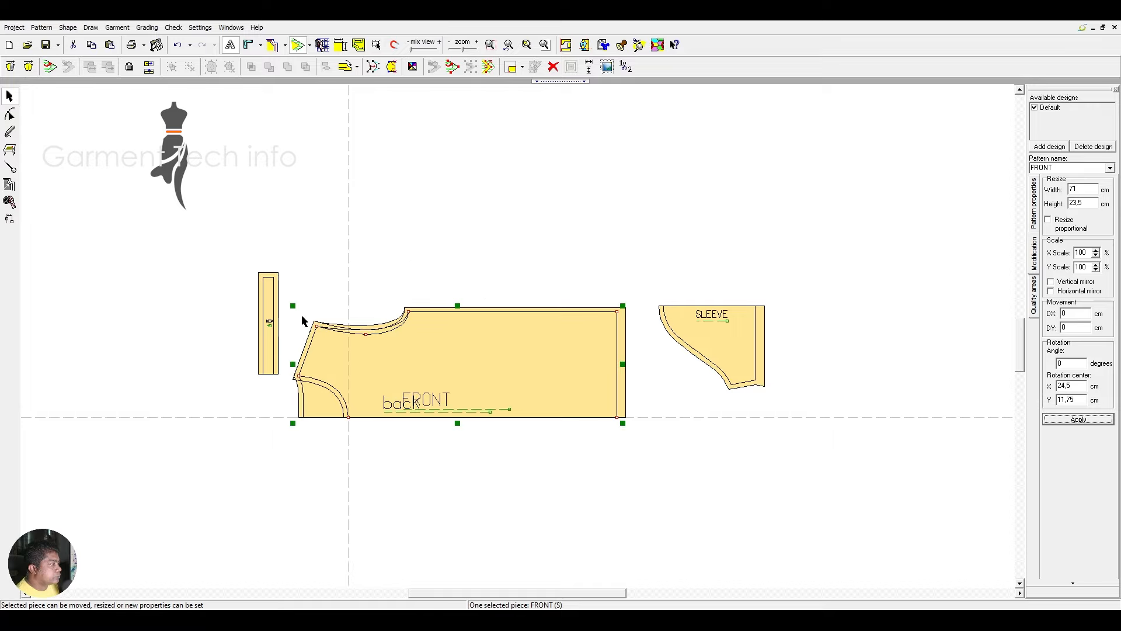
Step: Rearrange the neck and sleeve pieces, placing the neck beside the overlaid front and back and the sleeve above them
left_click_drag(264, 330, 253, 373)
left_click_drag(769, 349, 654, 293)
left_click_drag(698, 323, 411, 209)
scroll(463, 294, "up", 1)
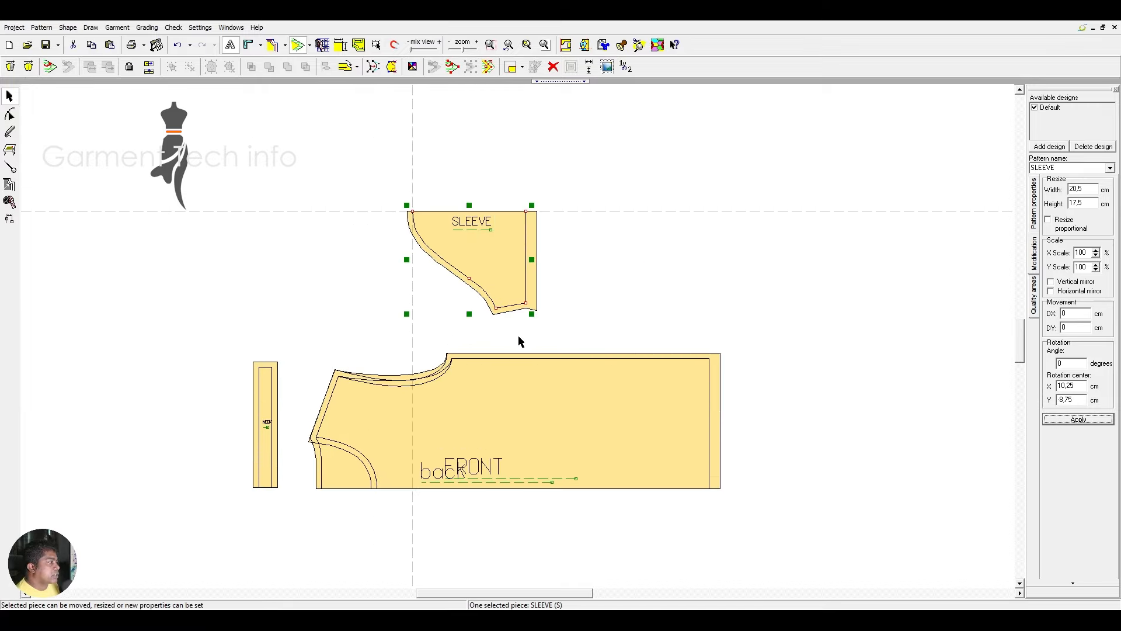
scroll(514, 386, "down", 1)
Step: Hide the seam allowances so that all pieces show only their seam outlines
left_click(937, 580)
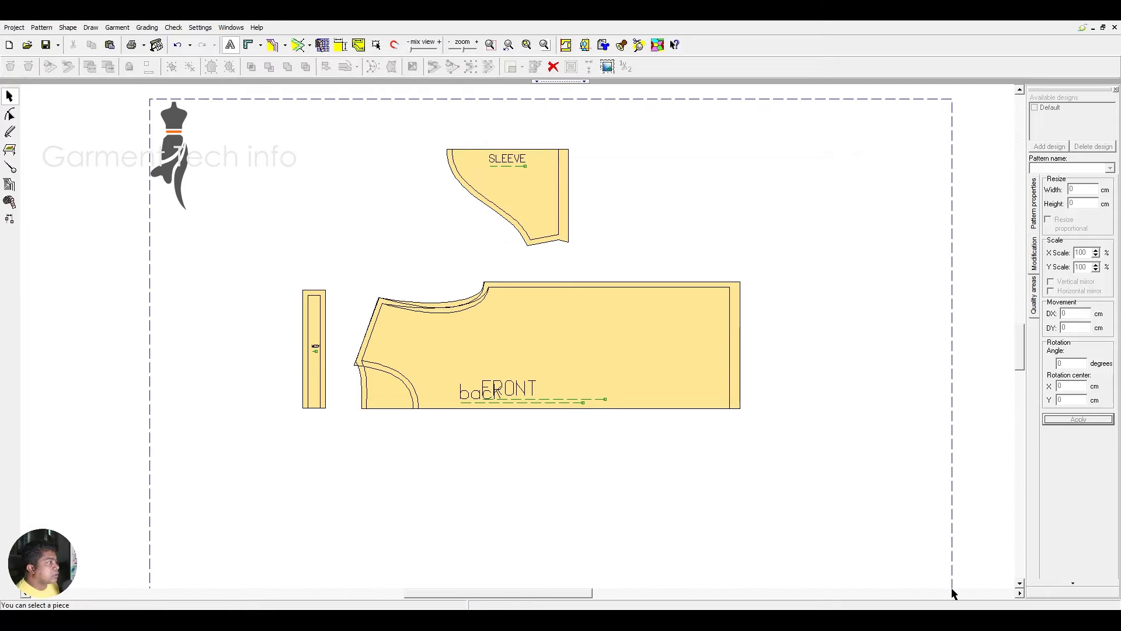
left_click_drag(952, 589, 953, 589)
left_click(297, 48)
left_click(730, 263)
scroll(550, 334, "up", 1)
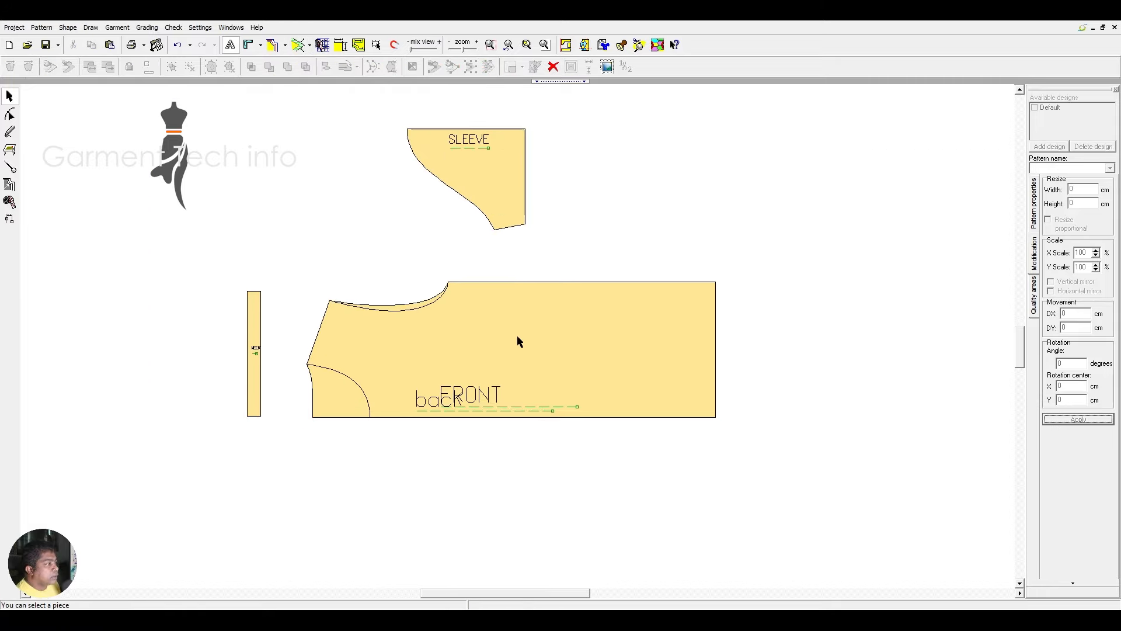
scroll(518, 339, "up", 2)
scroll(531, 344, "down", 1)
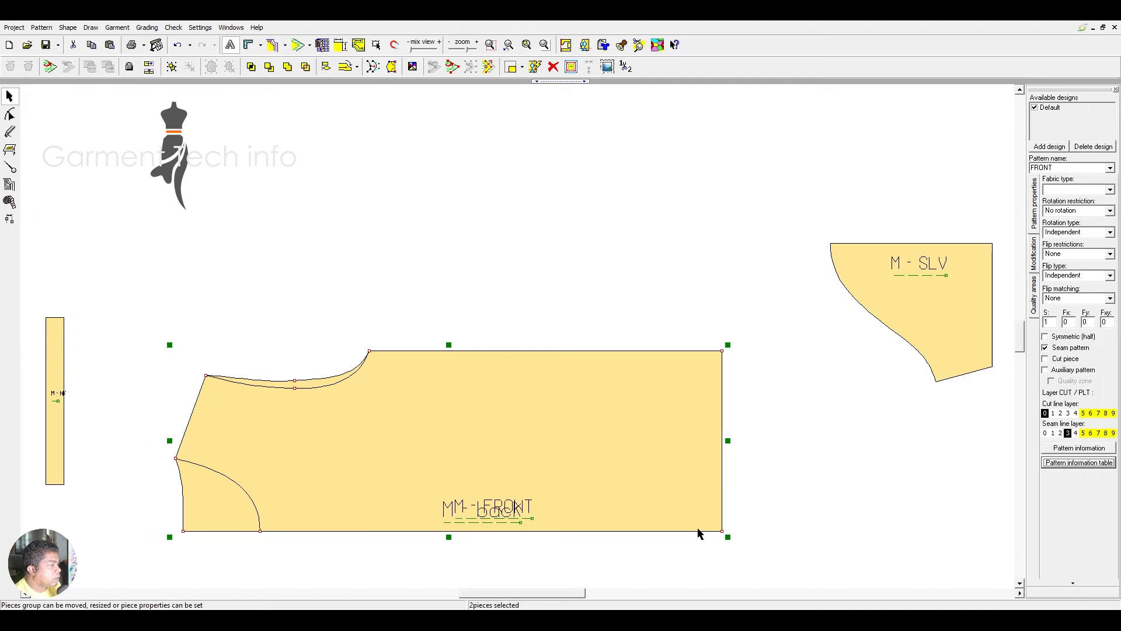
Step: Move the overlaid front and back roughly level with the sleeve and switch to grading with M as the base size
left_click_drag(599, 452, 621, 321)
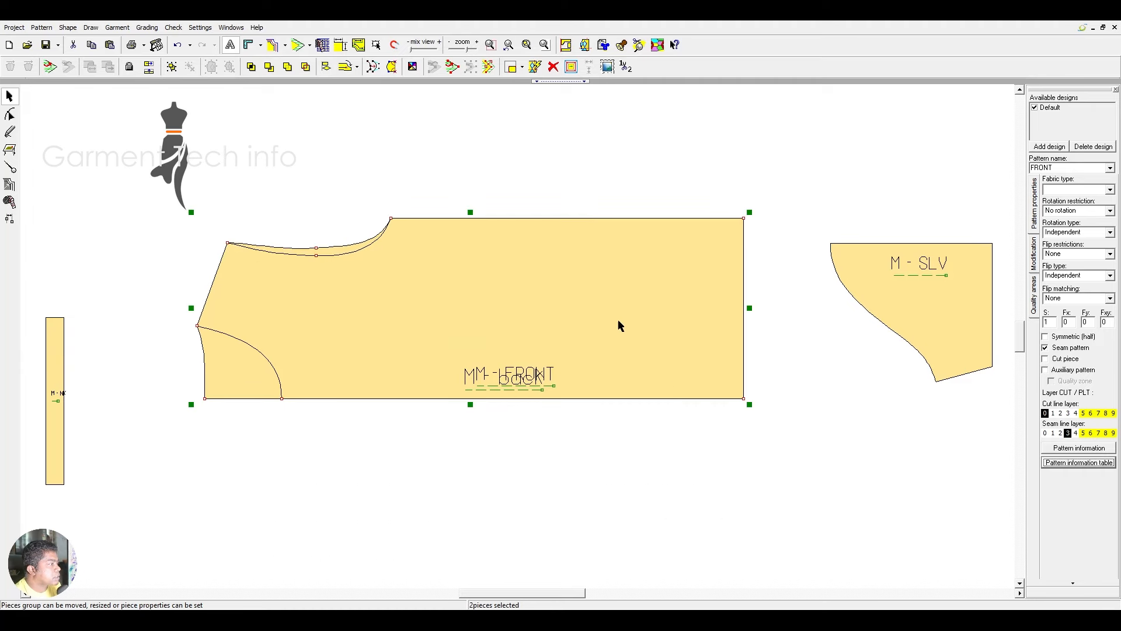
left_click(9, 184)
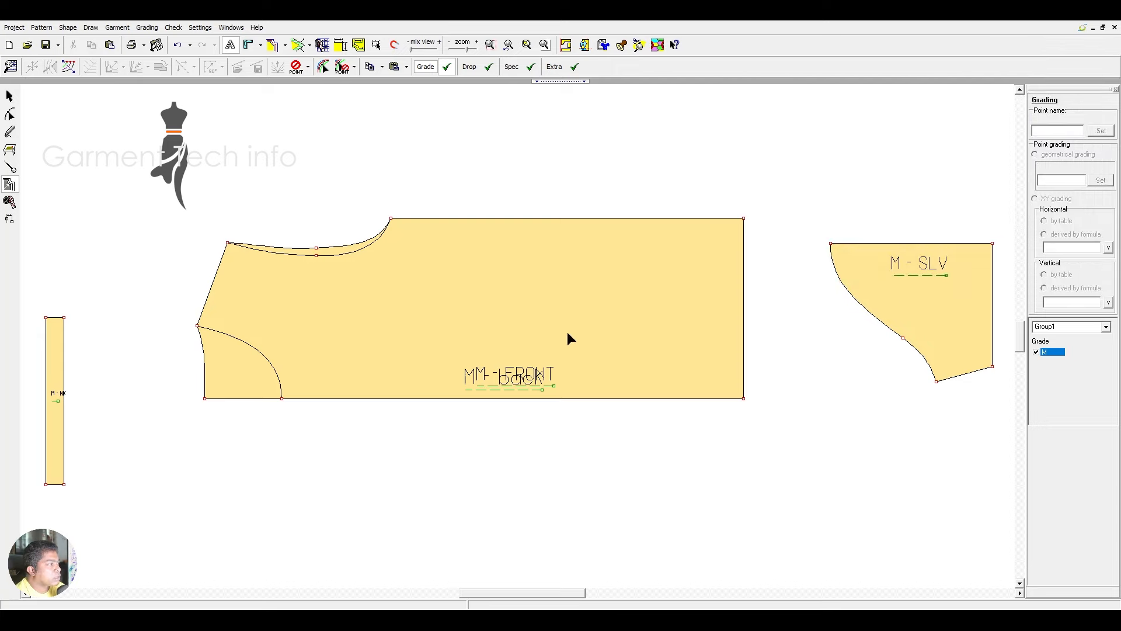
left_click_drag(786, 246, 785, 247)
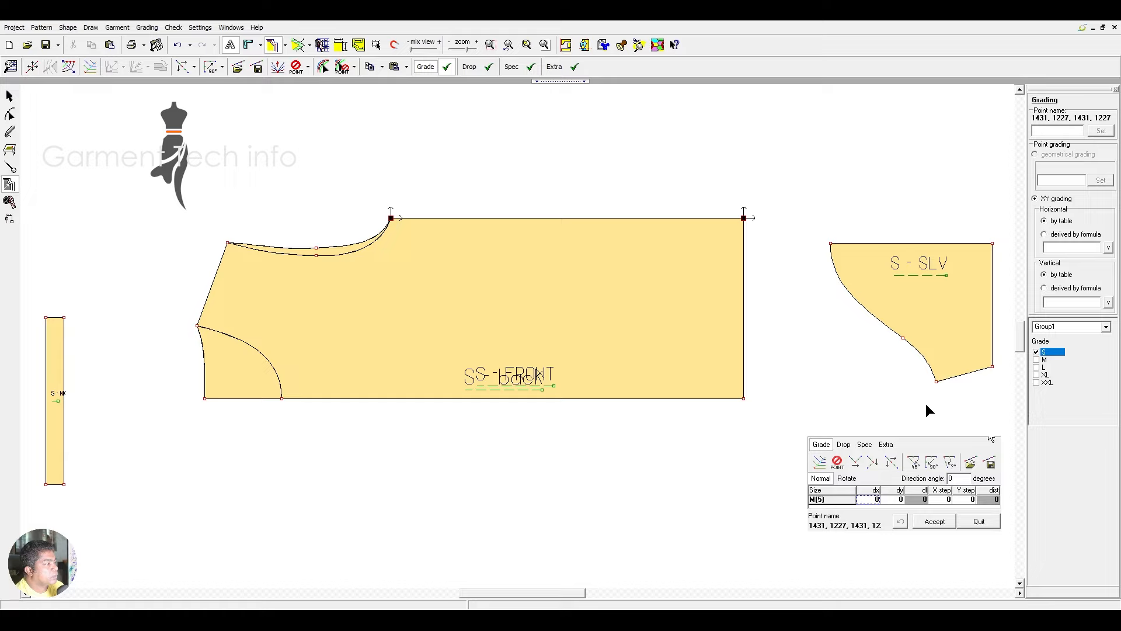
left_click(1037, 361)
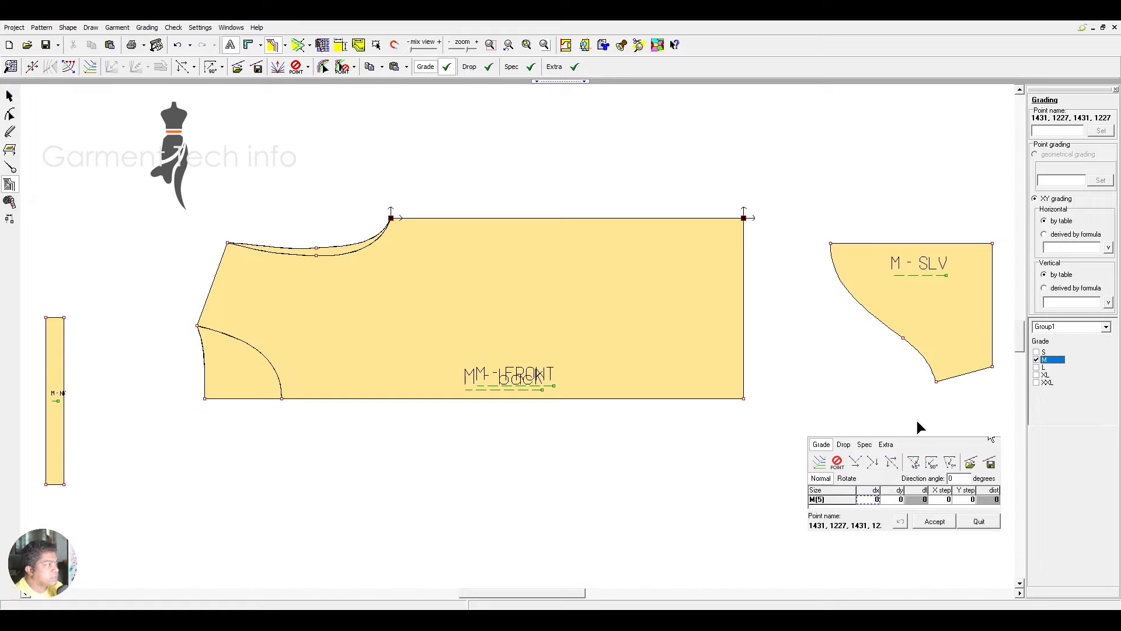
Step: Grade the underarm and hem side points of the front and back with a Y step of 1,5 cm per size
left_click_drag(374, 187, 810, 248)
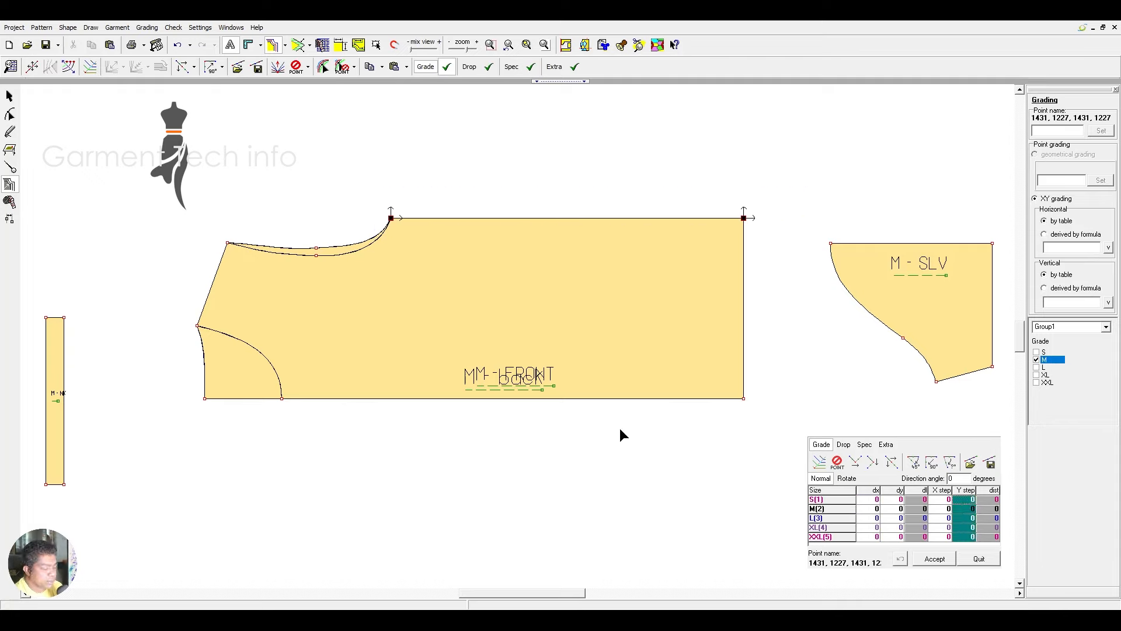
type("1,5")
key("Return")
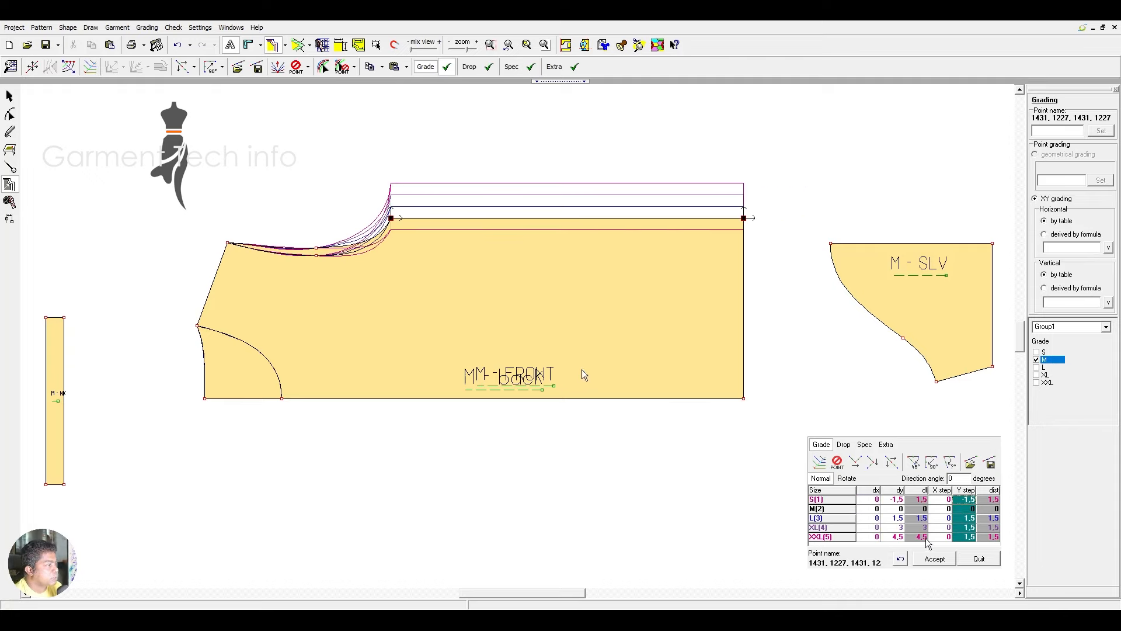
left_click(934, 559)
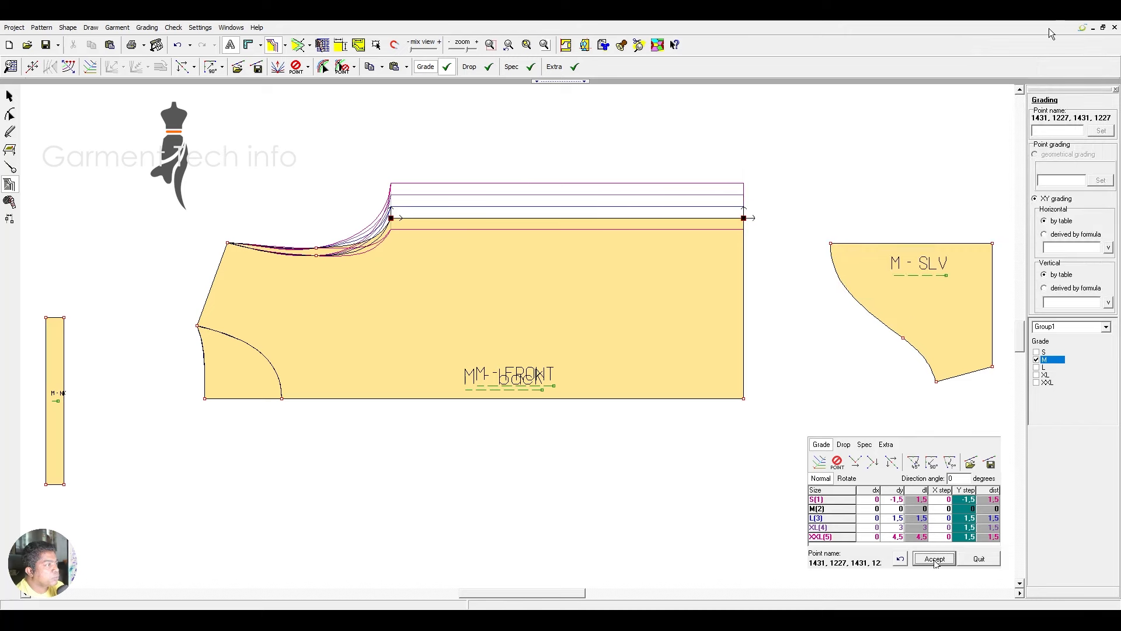
Step: Grade the front and back hem points lengthwise with an X step of 3 cm down to S and 2 cm for L, XL and XXL
left_click_drag(718, 196, 767, 428)
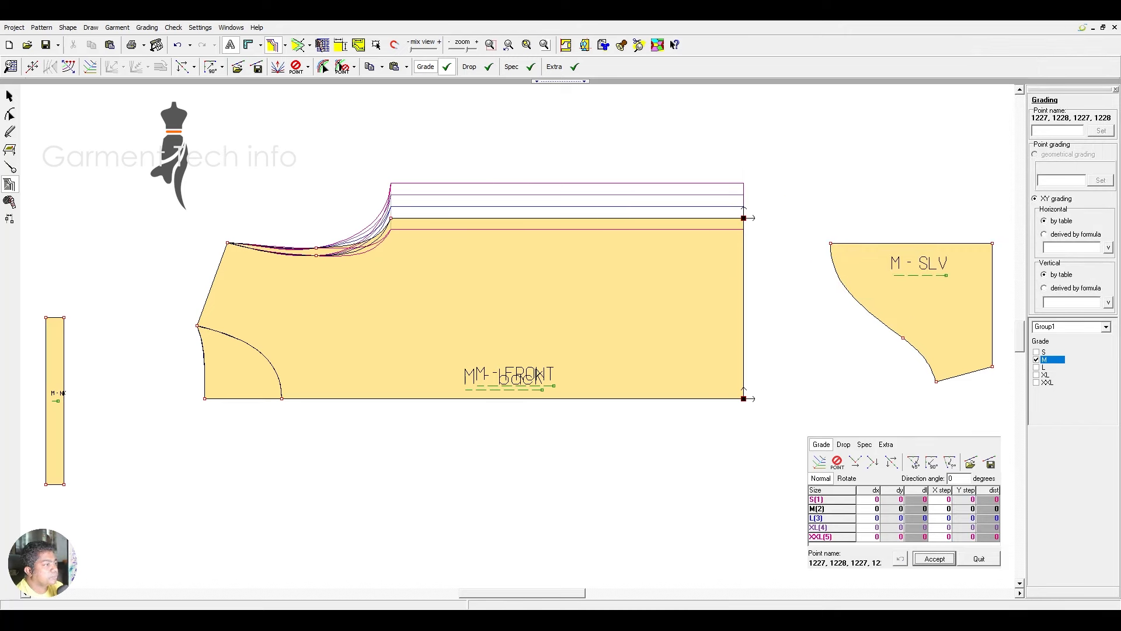
type("3")
key("Return")
left_click_drag(944, 509, 944, 536)
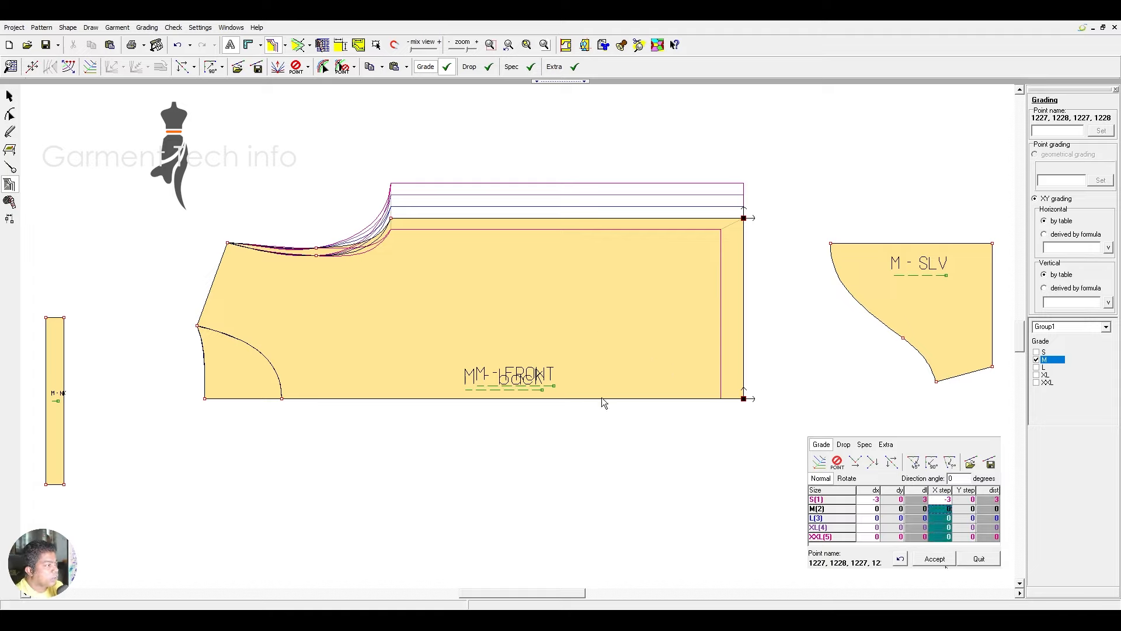
type("2")
key("Return")
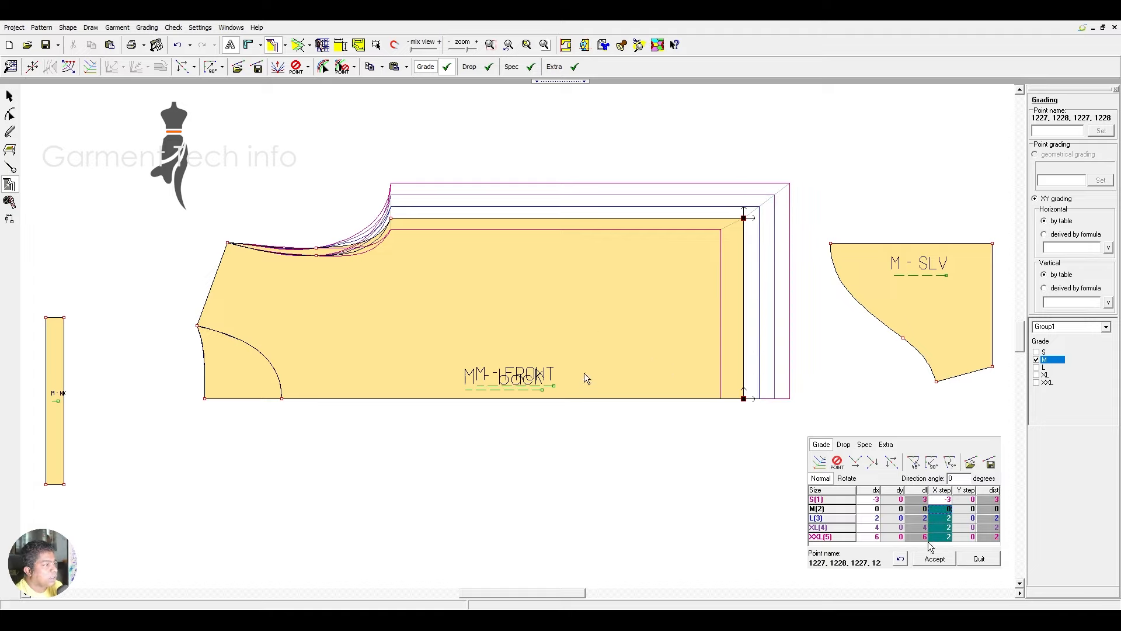
left_click(935, 559)
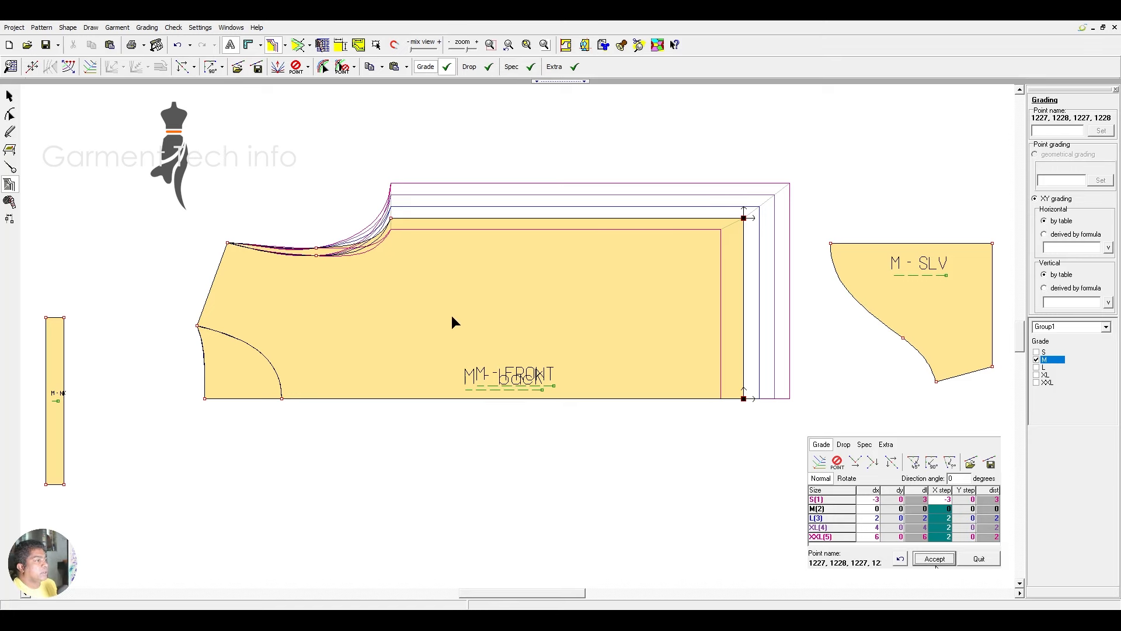
Step: Grade the outer shoulder points of the front and back with a Y step of 1 cm per size
scroll(456, 322, "up", 1)
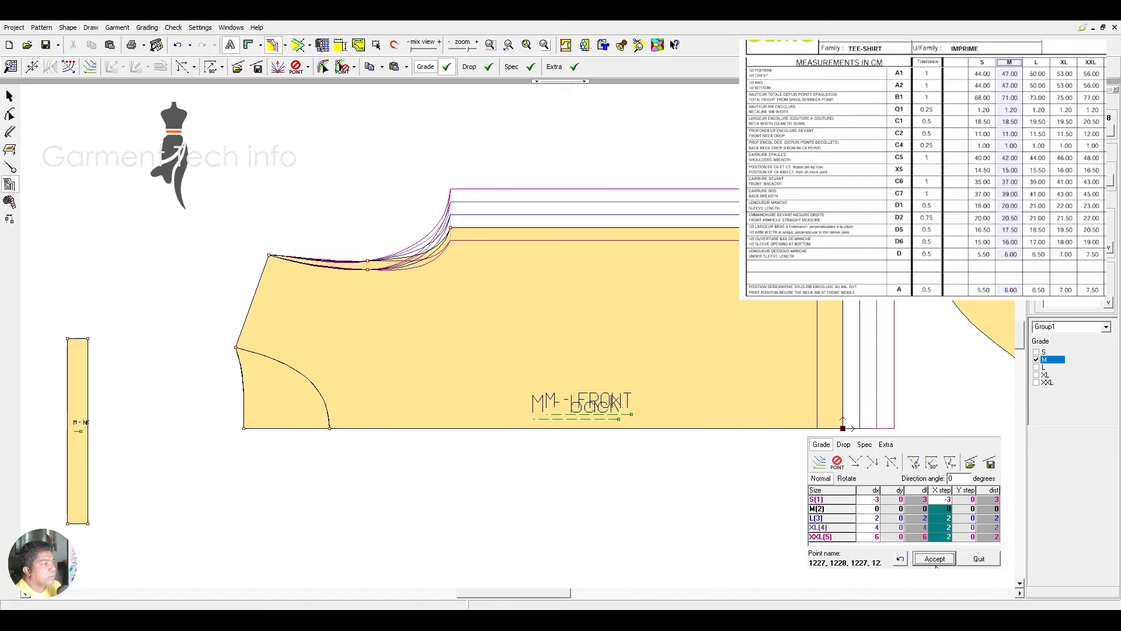
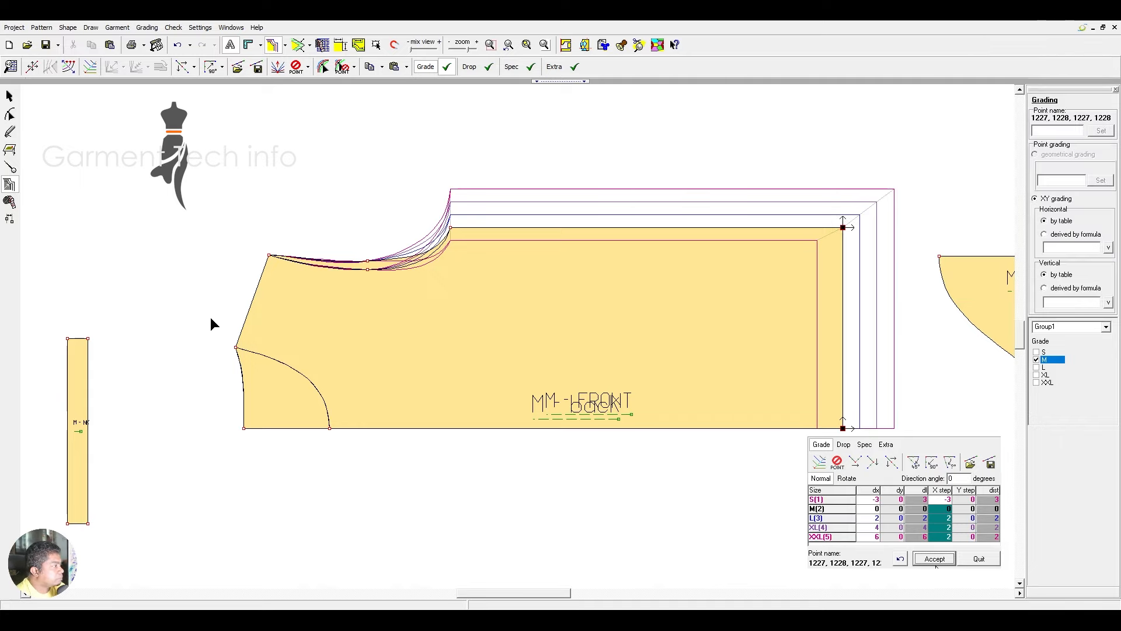
left_click_drag(245, 228, 286, 283)
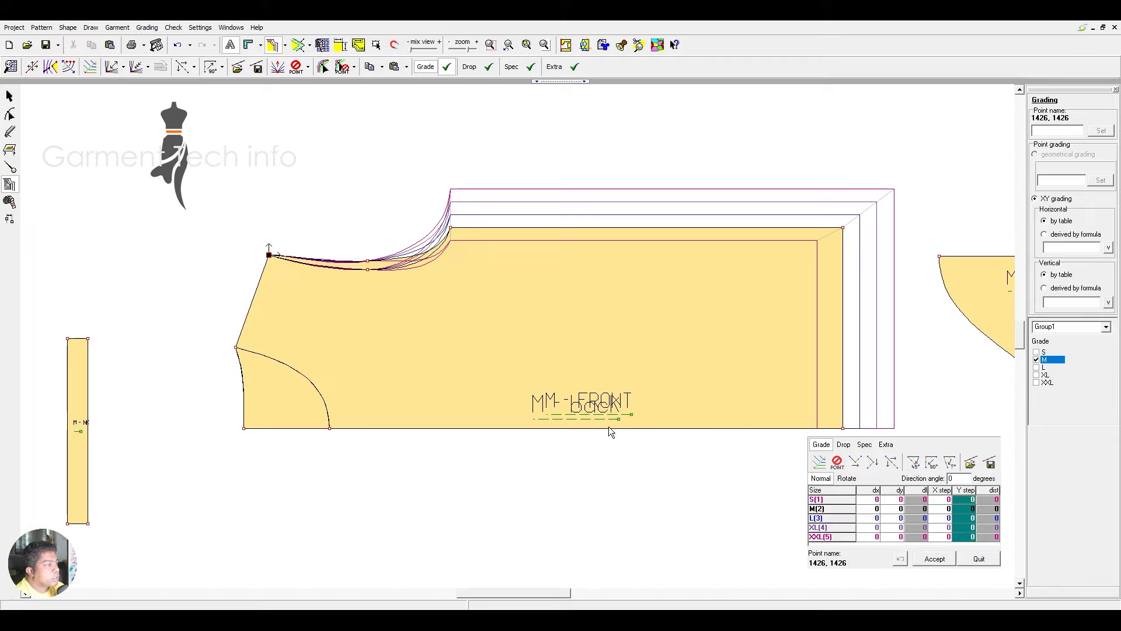
type("1")
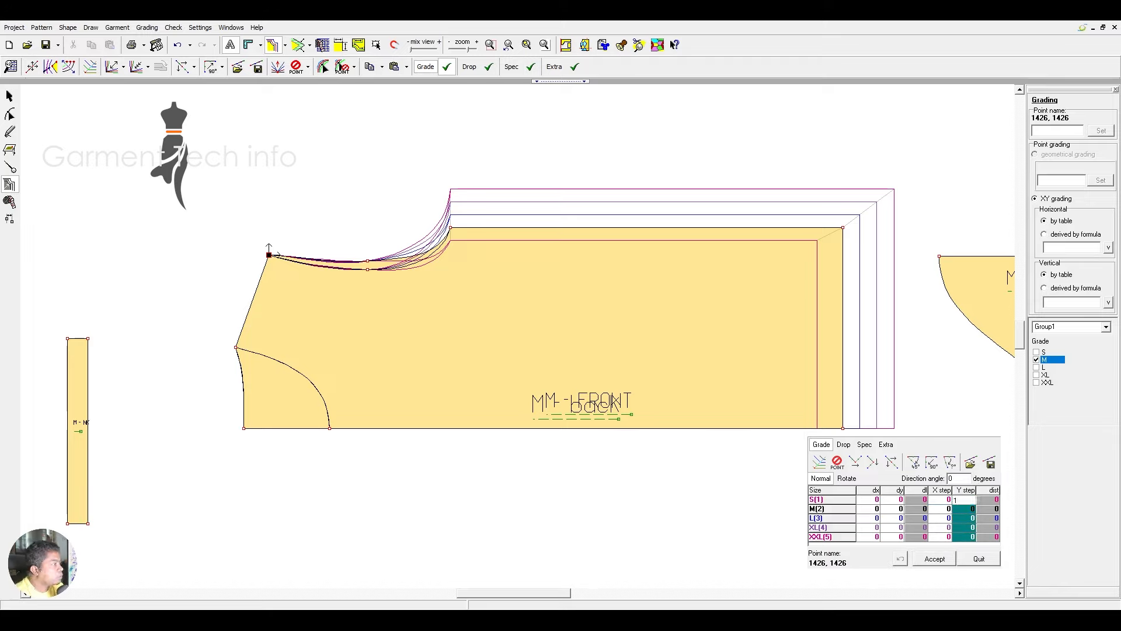
key("Return")
left_click(934, 559)
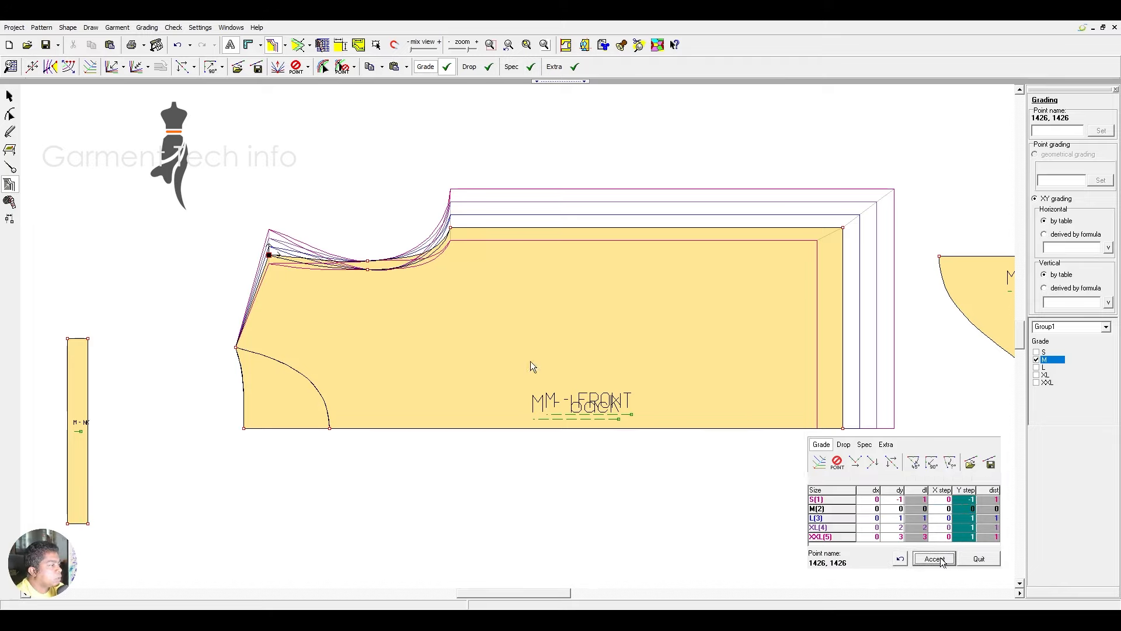
Step: Grade the mid-armhole points of the front and back with a Y step of 1 cm and an X step of 0,5 cm per size
left_click_drag(349, 215, 377, 315)
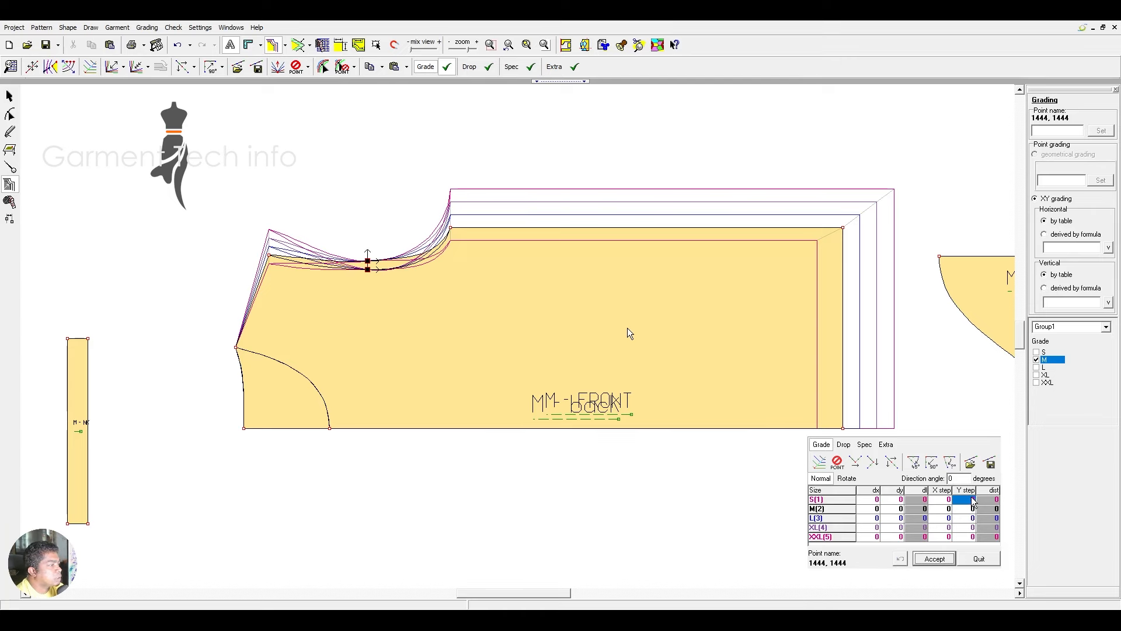
type("1")
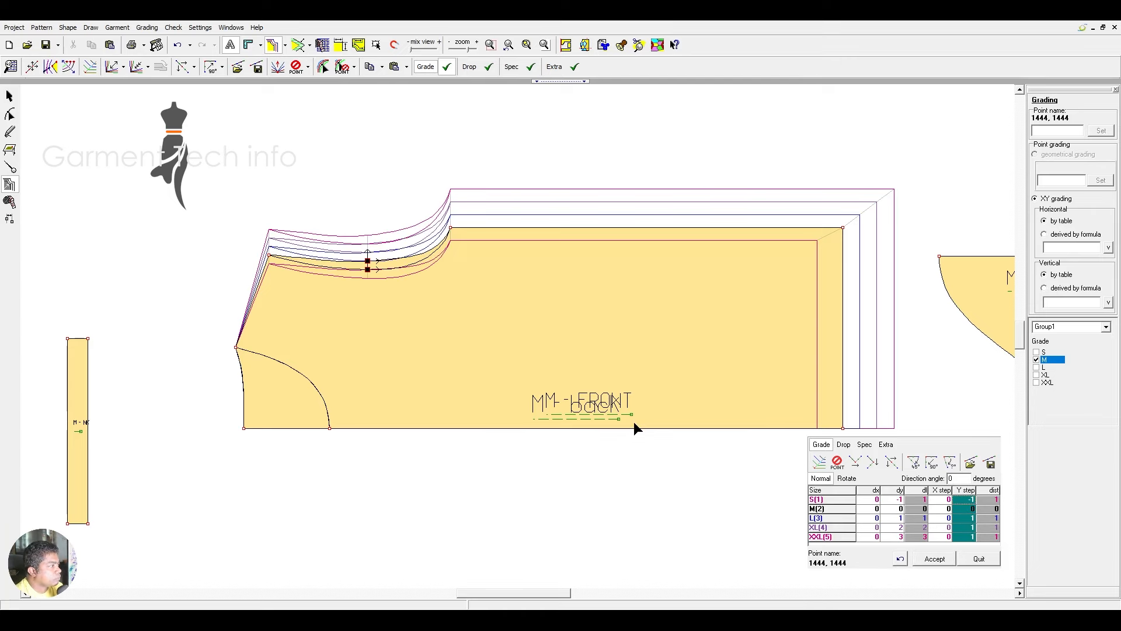
left_click(934, 559)
left_click_drag(940, 499, 940, 537)
type("0,5")
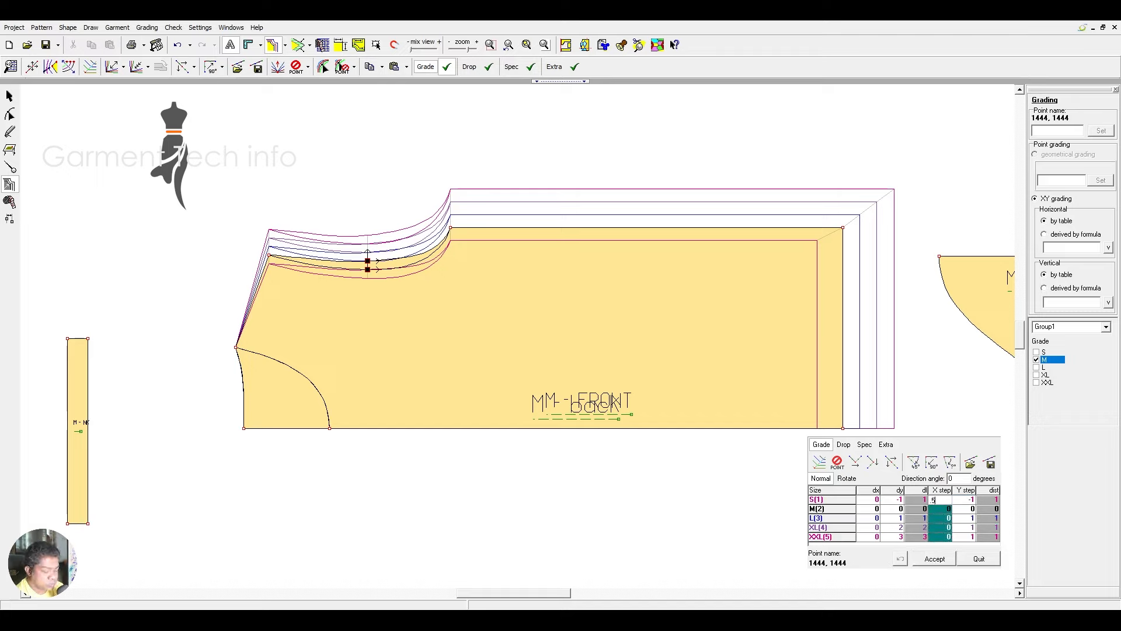
key("Return")
left_click(935, 559)
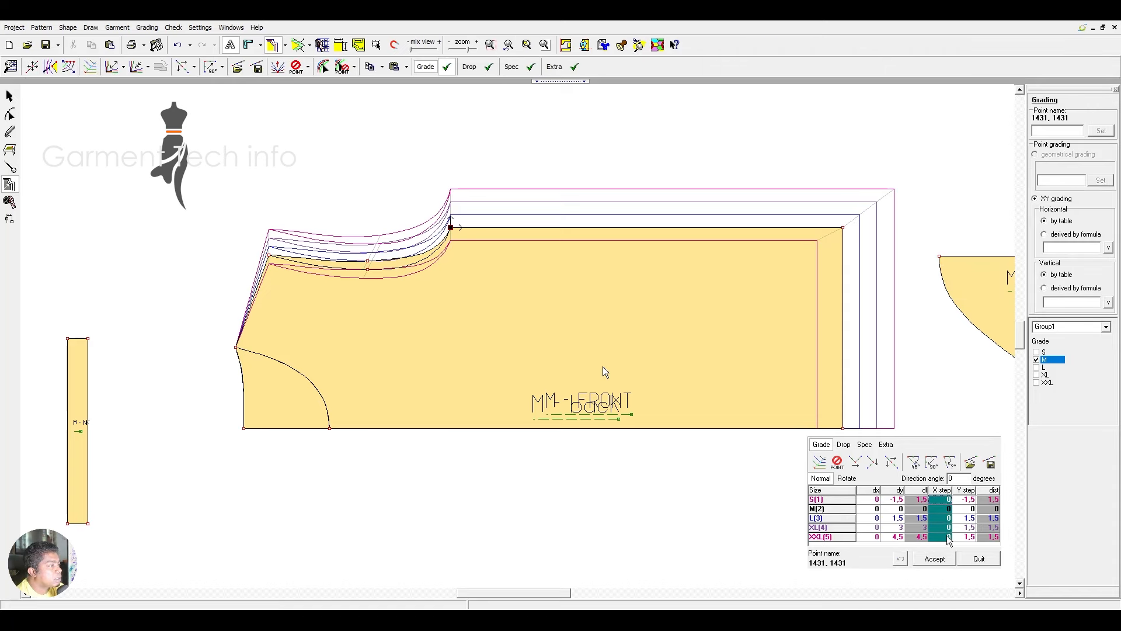
Step: Grade the underarm points of the front and back lengthwise with an X step of 0,5 cm per size
type("-0,5")
key("Return")
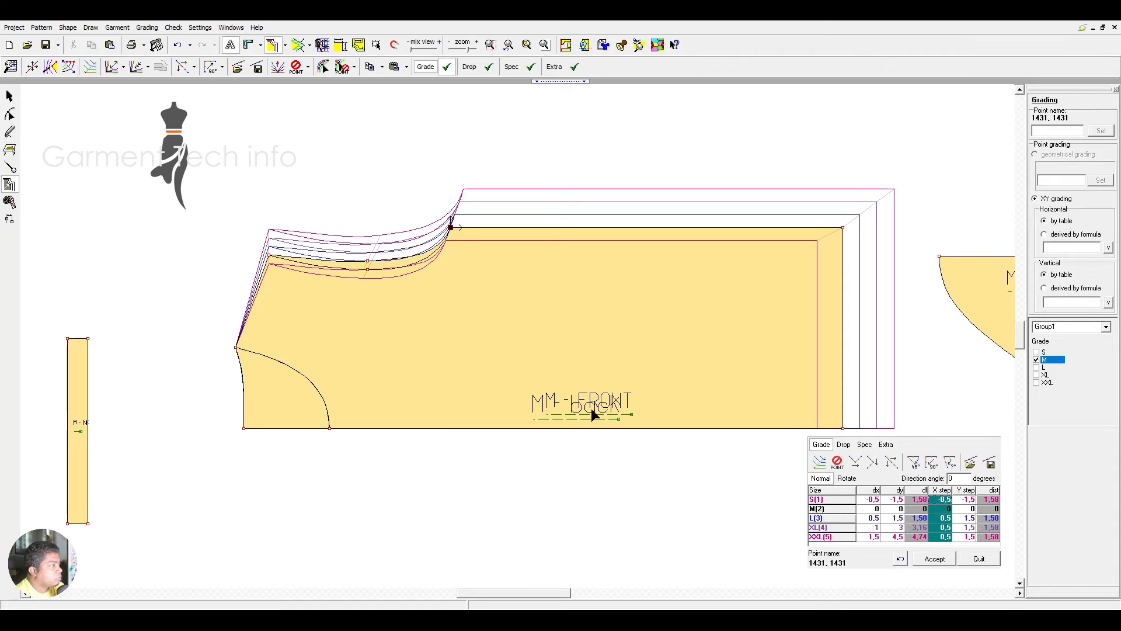
left_click(940, 558)
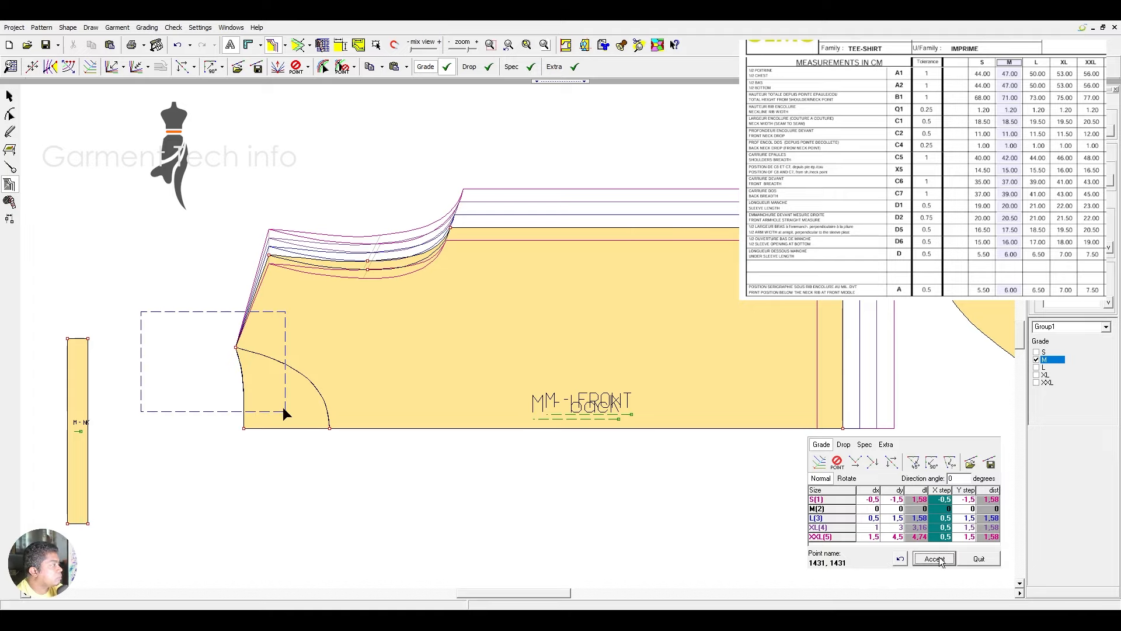
Step: Grade the neck-side shoulder points of the front and back with a Y step of 0,5 cm for L and XXL only
left_click_drag(284, 408, 285, 409)
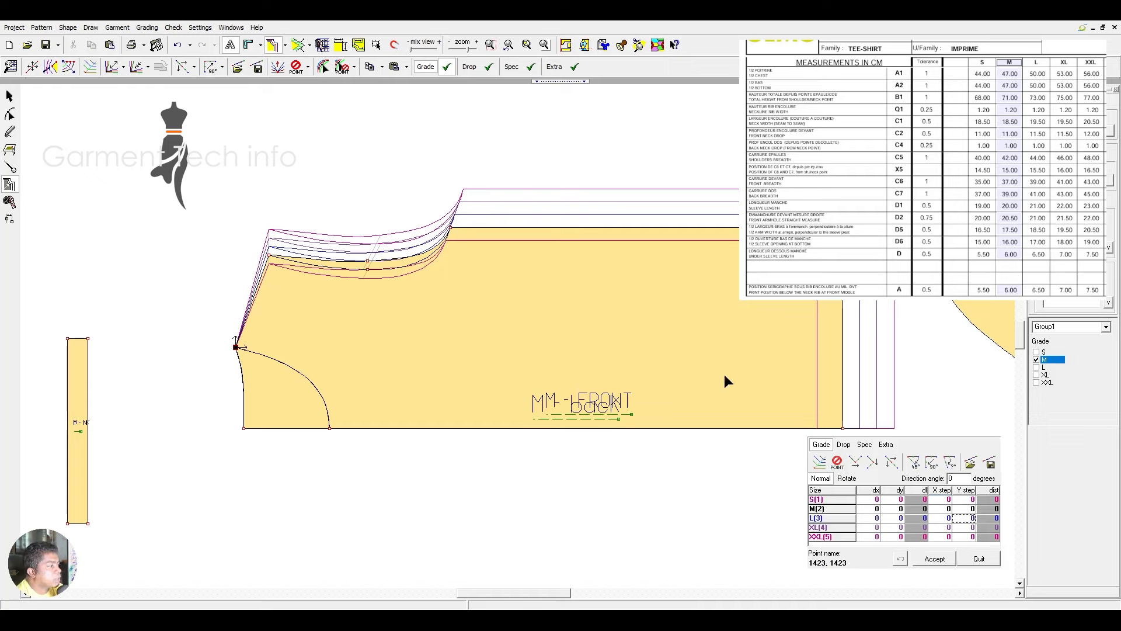
type("0,5")
key("Return")
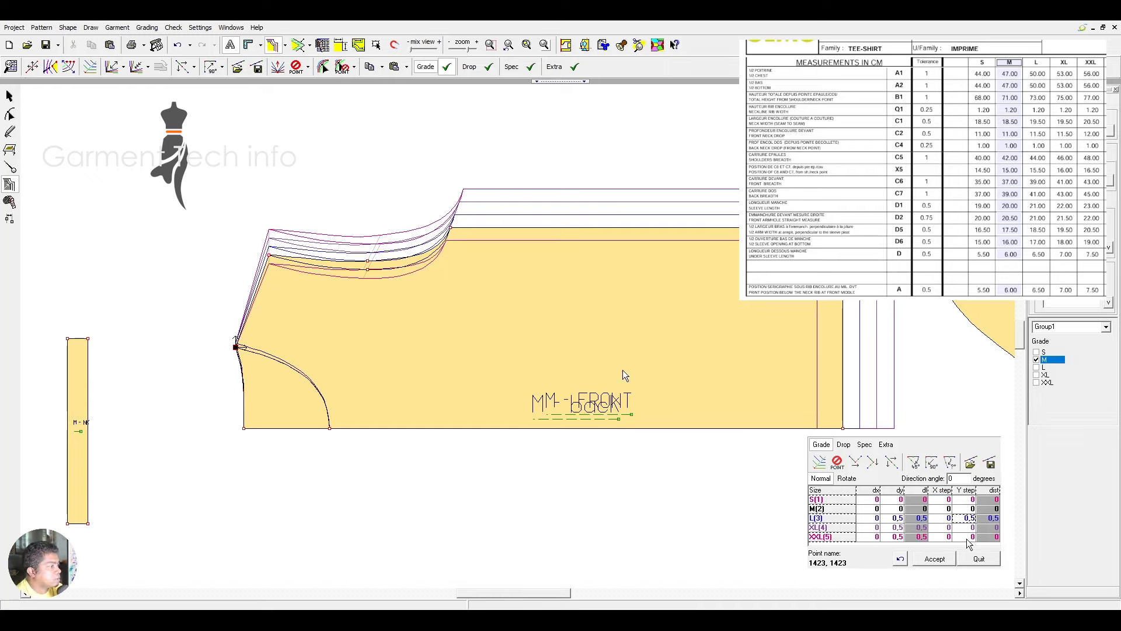
type("0,5")
key("Return")
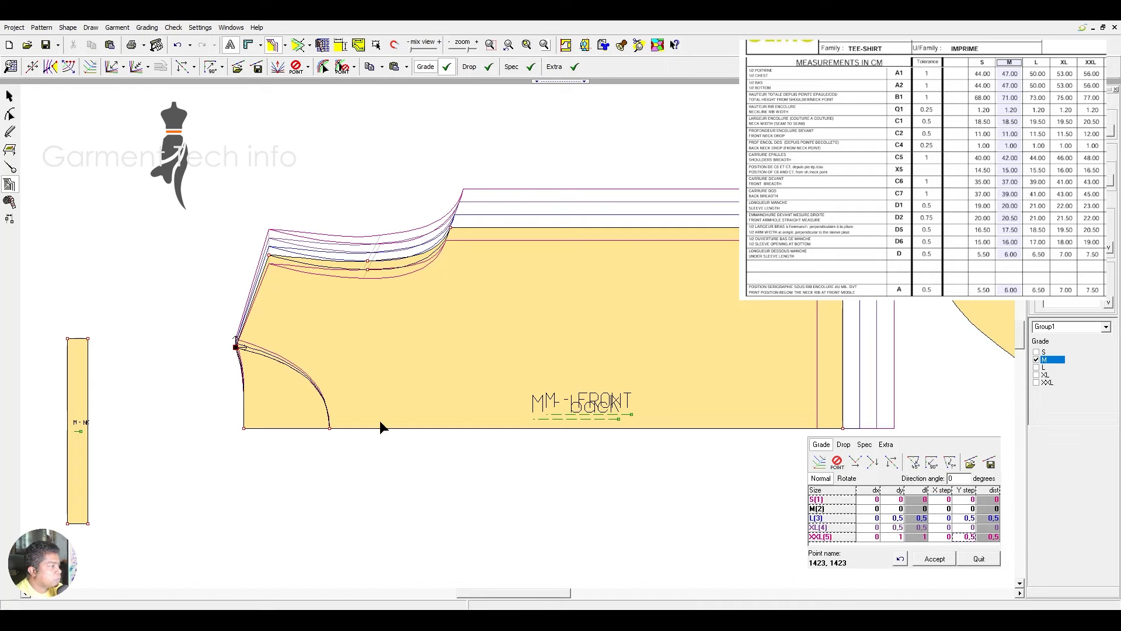
Step: Grade the front neck drop point on the centre fold with an X step of 0,5 cm for L and XXL only
left_click(330, 428)
left_click(942, 518)
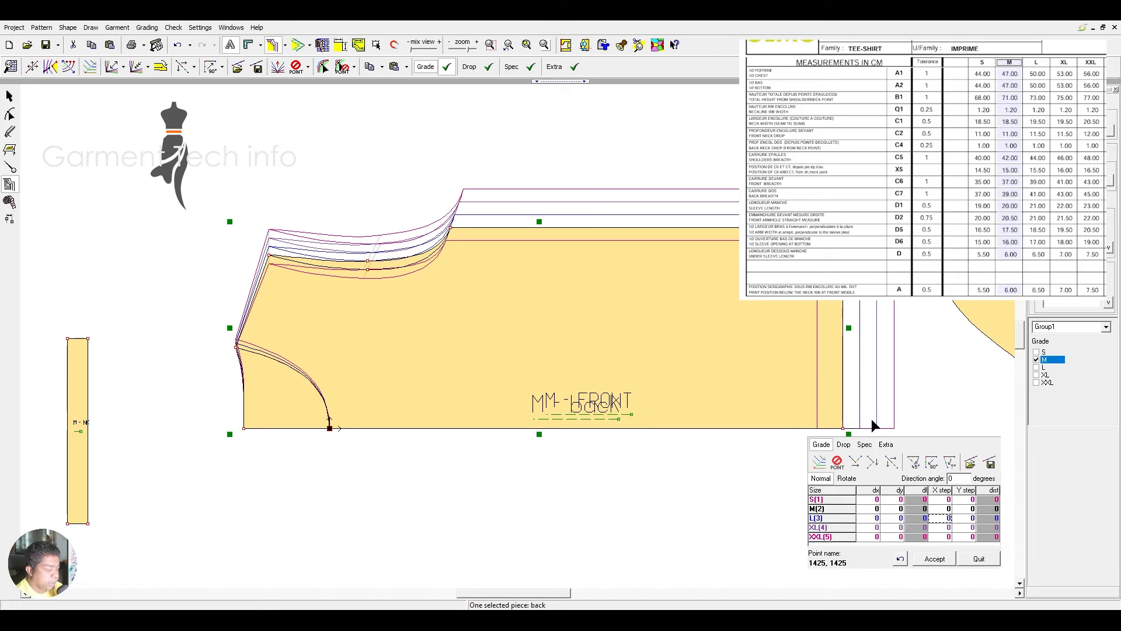
type("0,5")
key("Return")
key("Down")
key("Down")
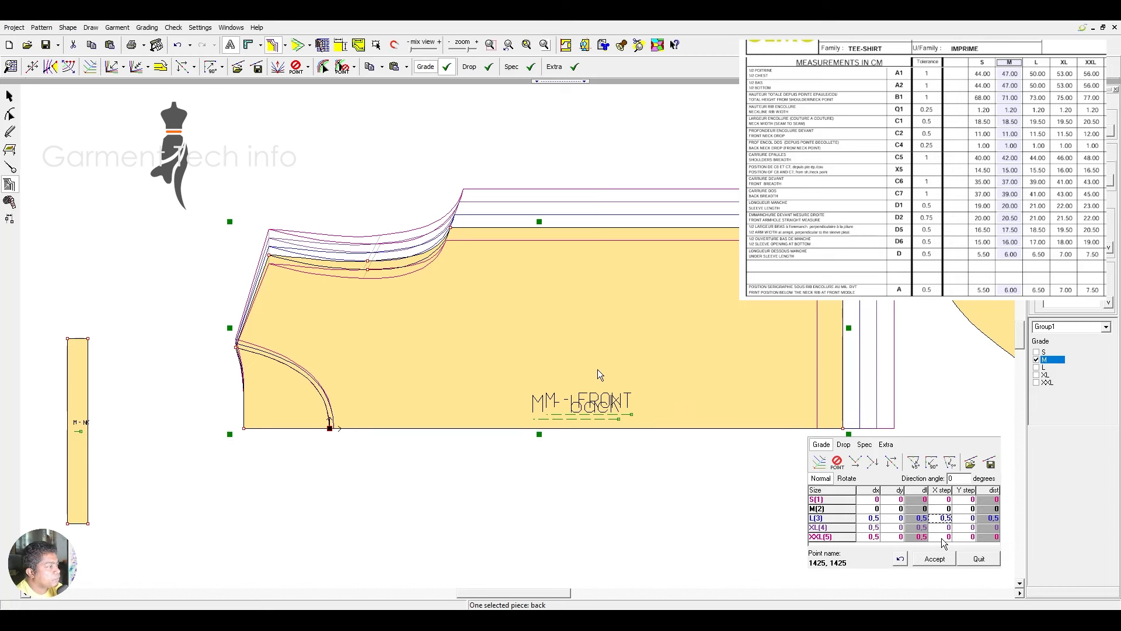
type("0,5")
key("Return")
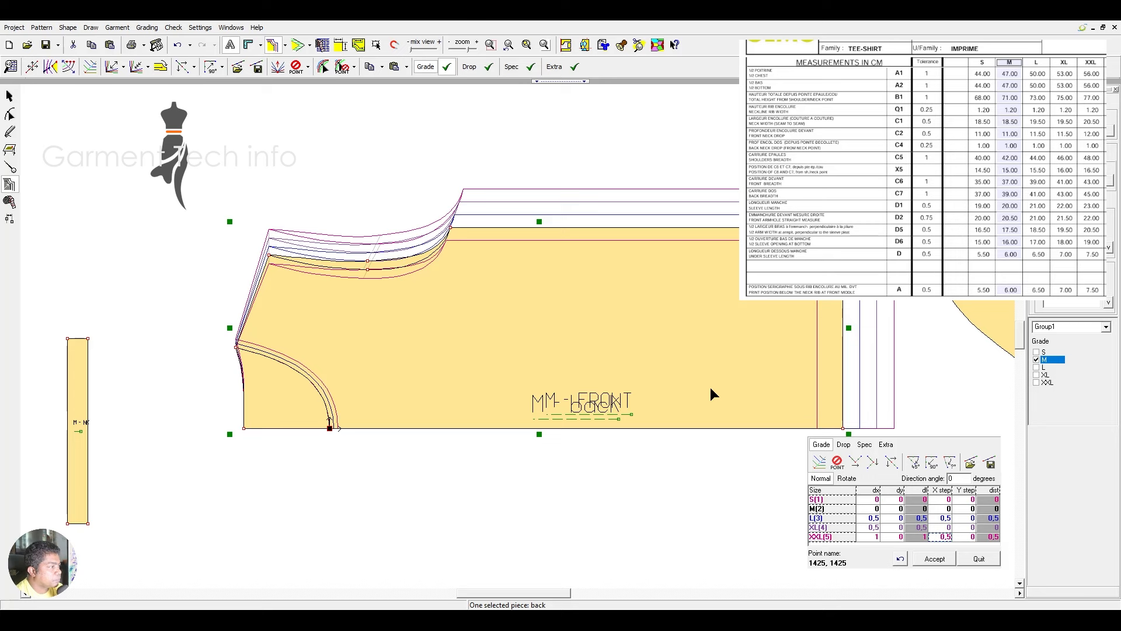
left_click(933, 559)
Step: Grade the two upper end points of the neckband with a Y step of 1 cm for L and XXL only
scroll(403, 335, "up", 2)
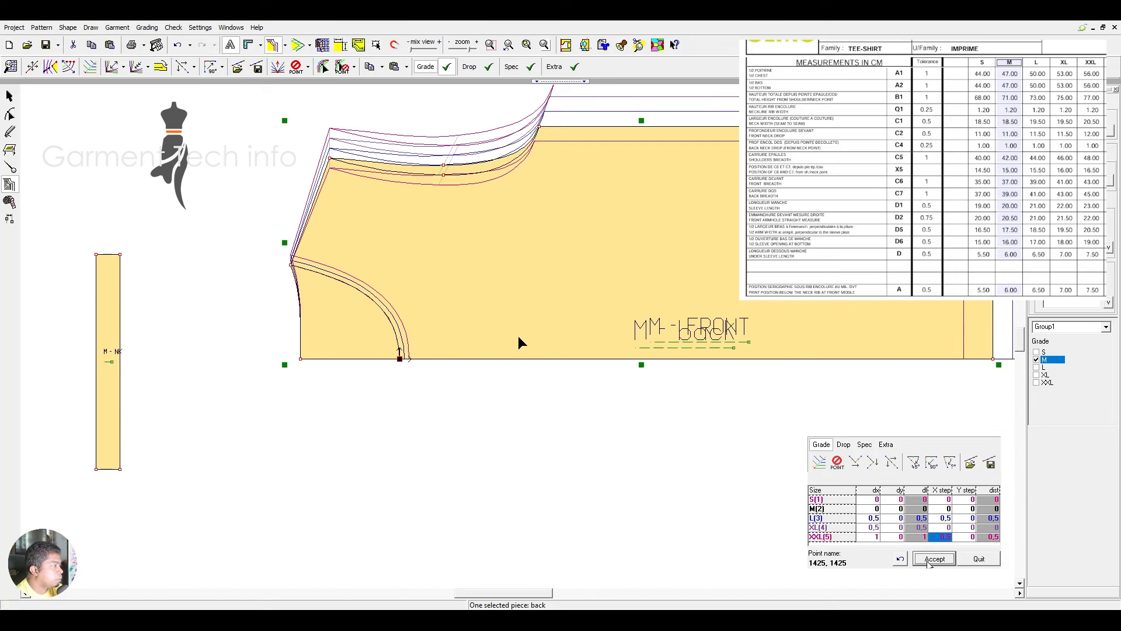
left_click(106, 255)
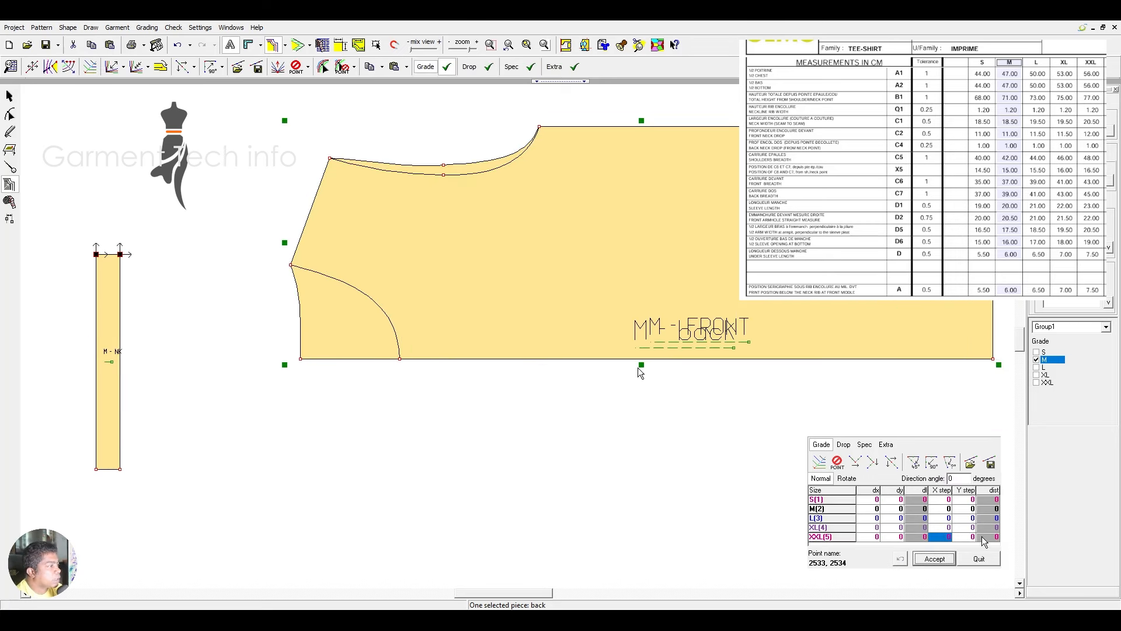
left_click(972, 519)
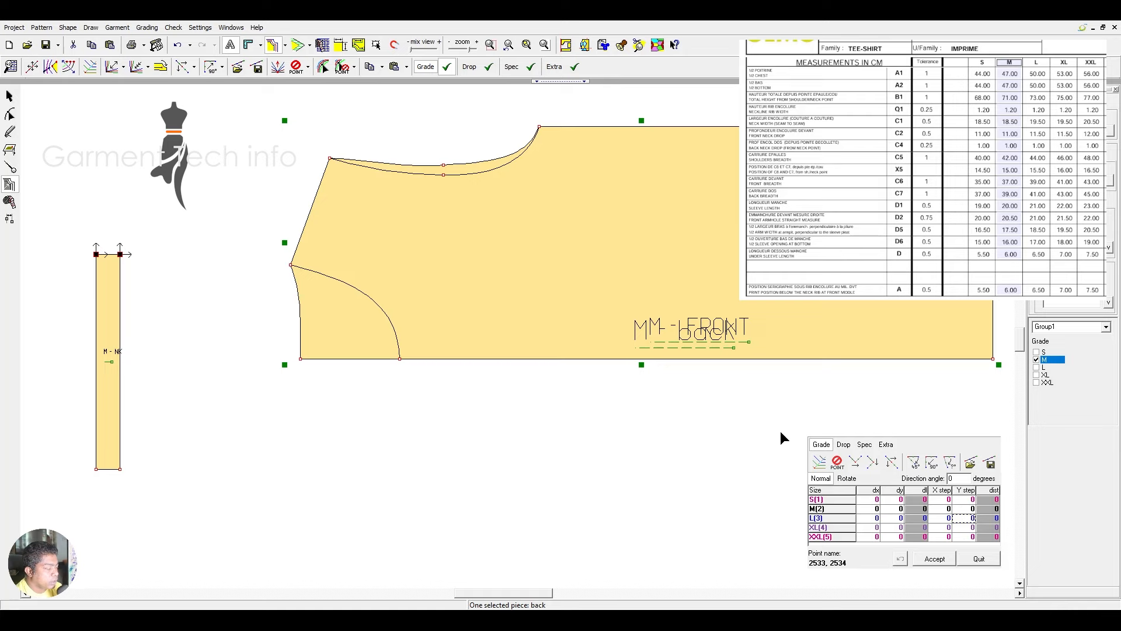
type("1")
key("Return")
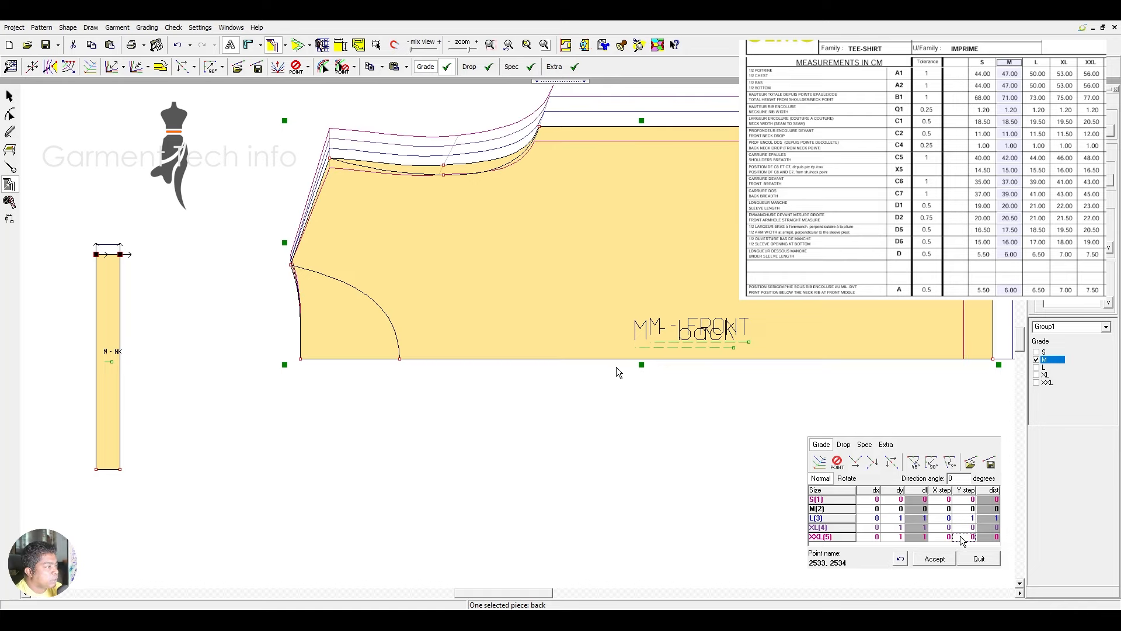
type("1")
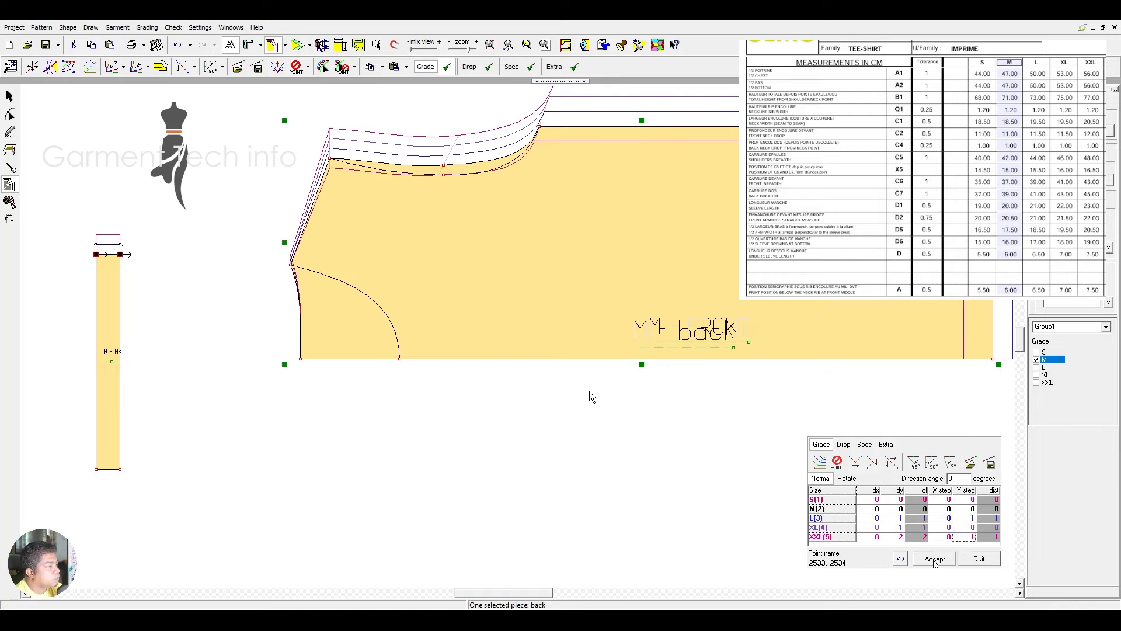
key("Return")
Step: Grade both hem points of the sleeve lengthwise with an X step of 1 cm per size
scroll(452, 383, "down", 5)
scroll(709, 327, "up", 5)
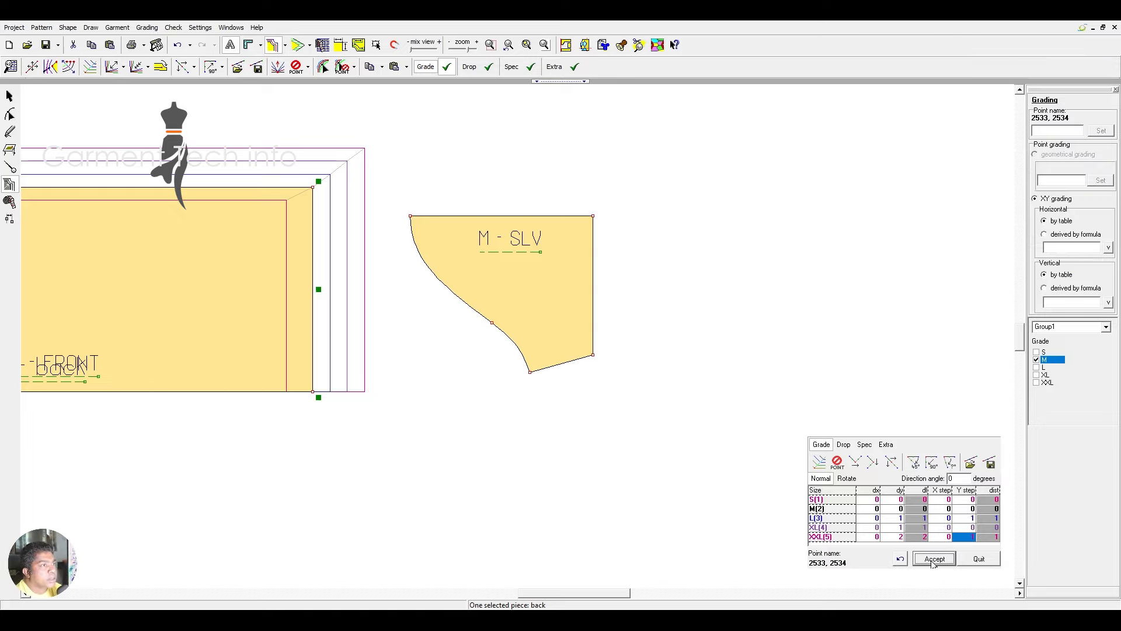
left_click_drag(621, 380, 570, 196)
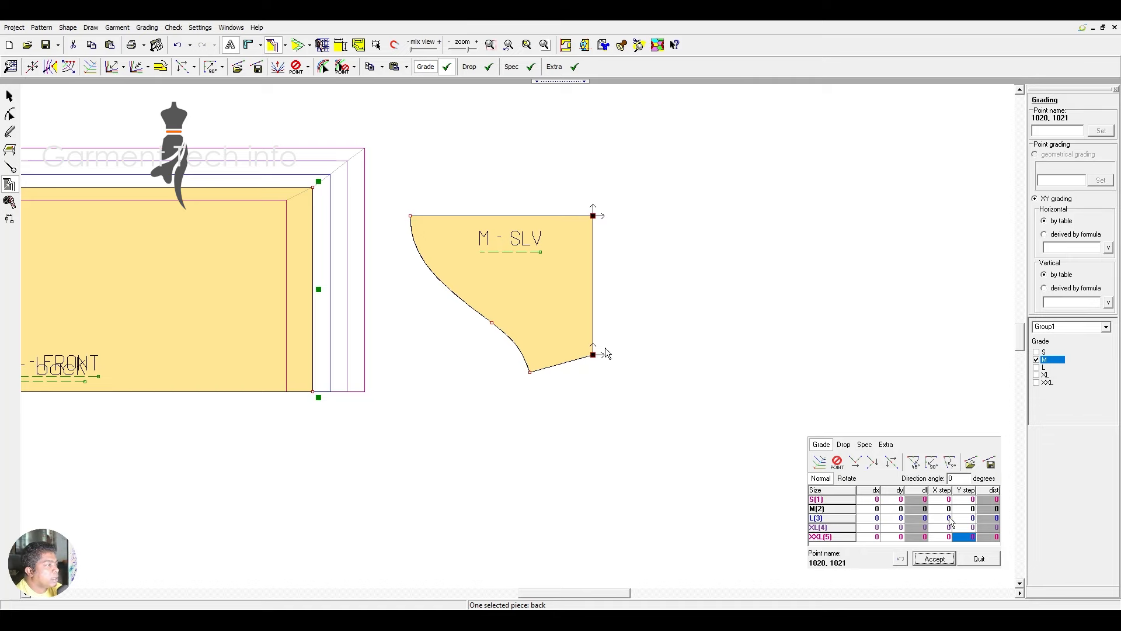
type("1")
key("Return")
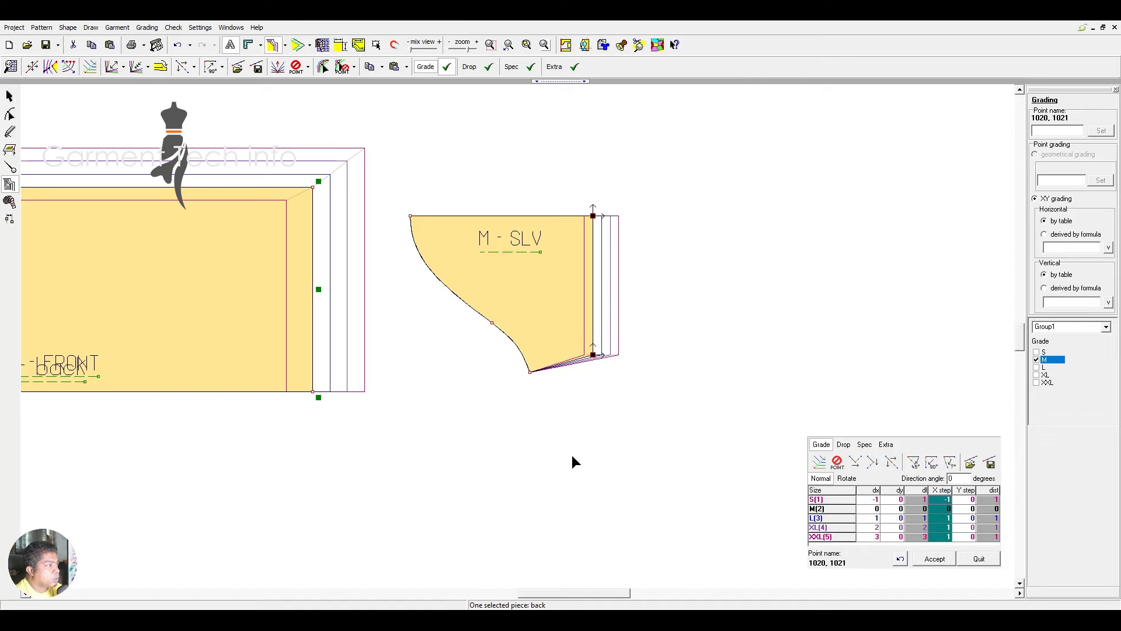
Step: Grade the sleeve's hem corner at the underarm seam with a Y step of -1 cm per size
left_click(614, 355)
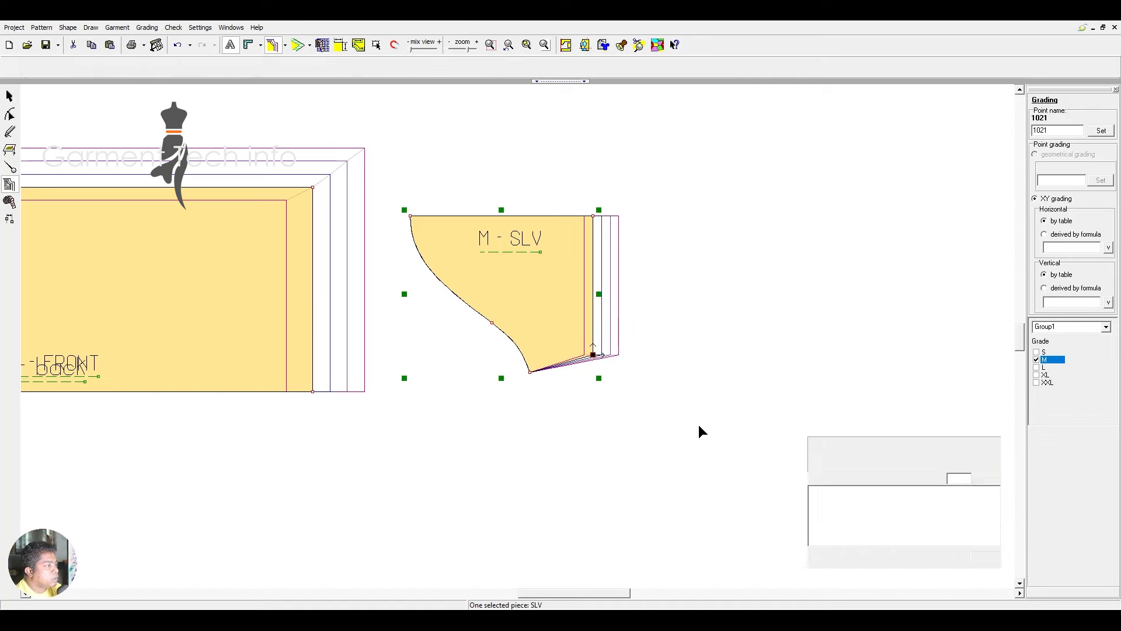
left_click(965, 491)
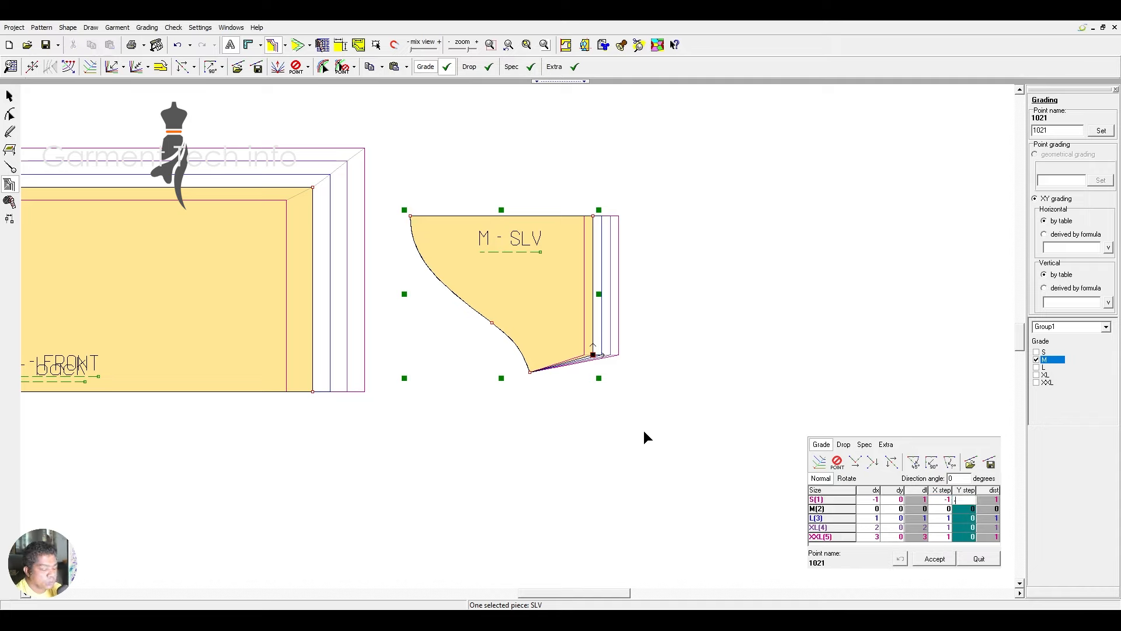
type("-1")
key("Return")
left_click(929, 561)
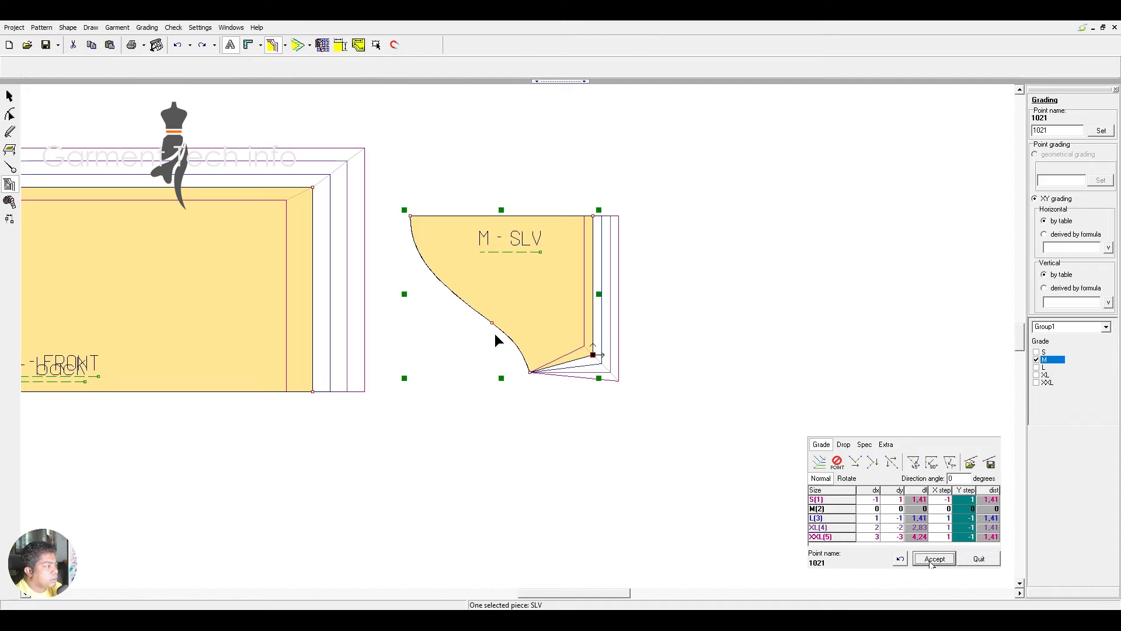
Step: Grade the sleeve's underarm point with a Y step of -1 cm and an X step of 0,5 cm per size
left_click_drag(522, 370, 549, 404)
left_click(966, 497)
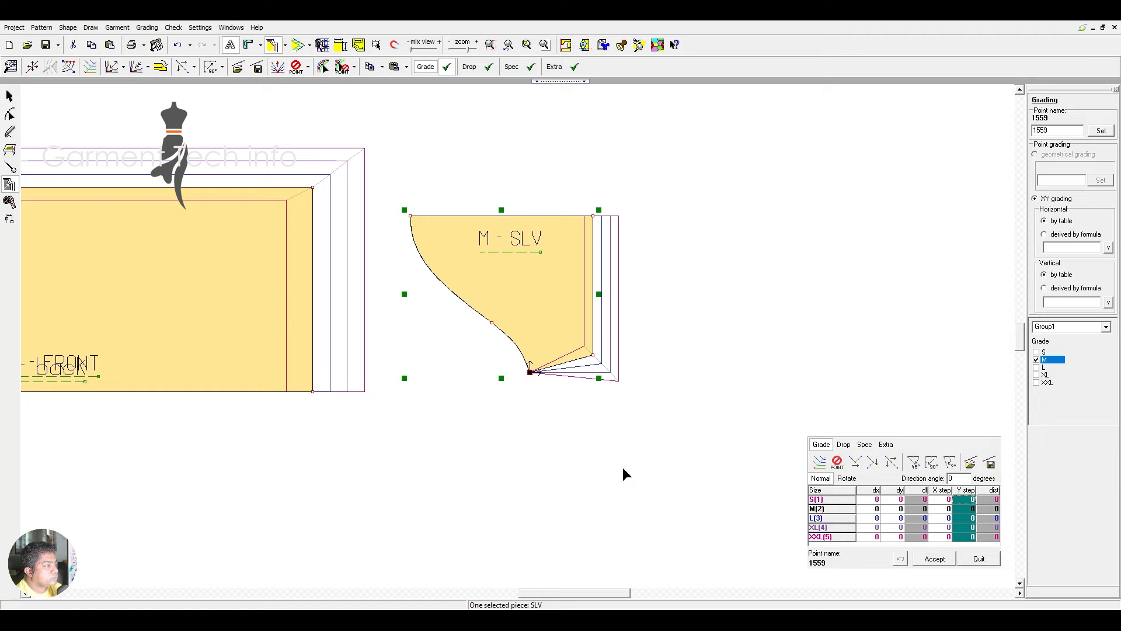
type("-1")
key("Return")
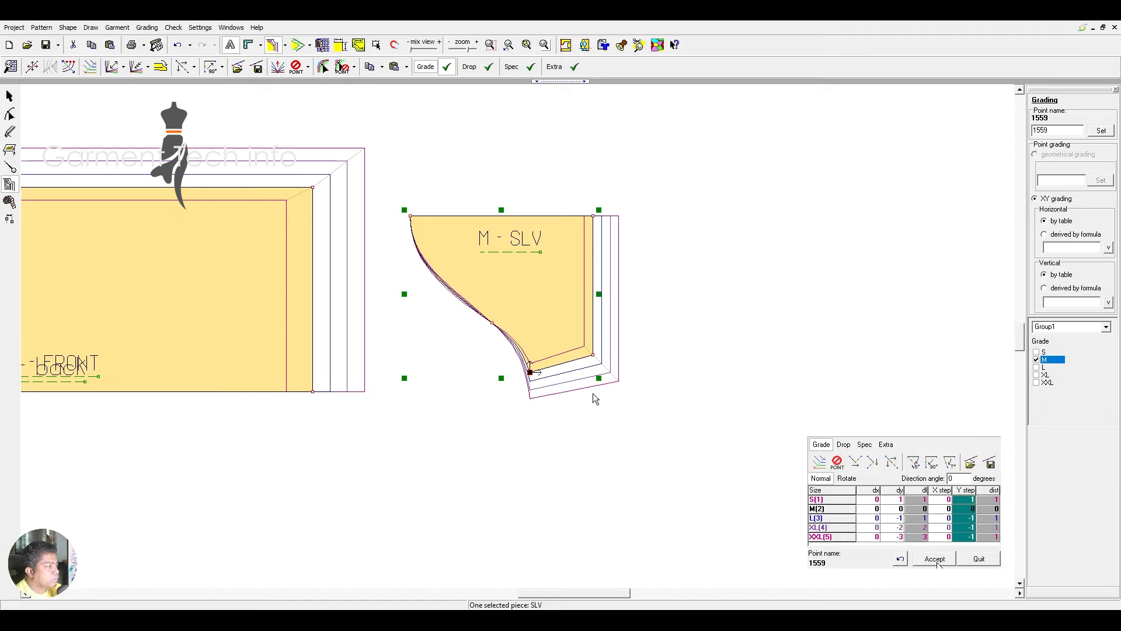
left_click(937, 562)
left_click_drag(472, 348, 562, 432)
left_click(948, 490)
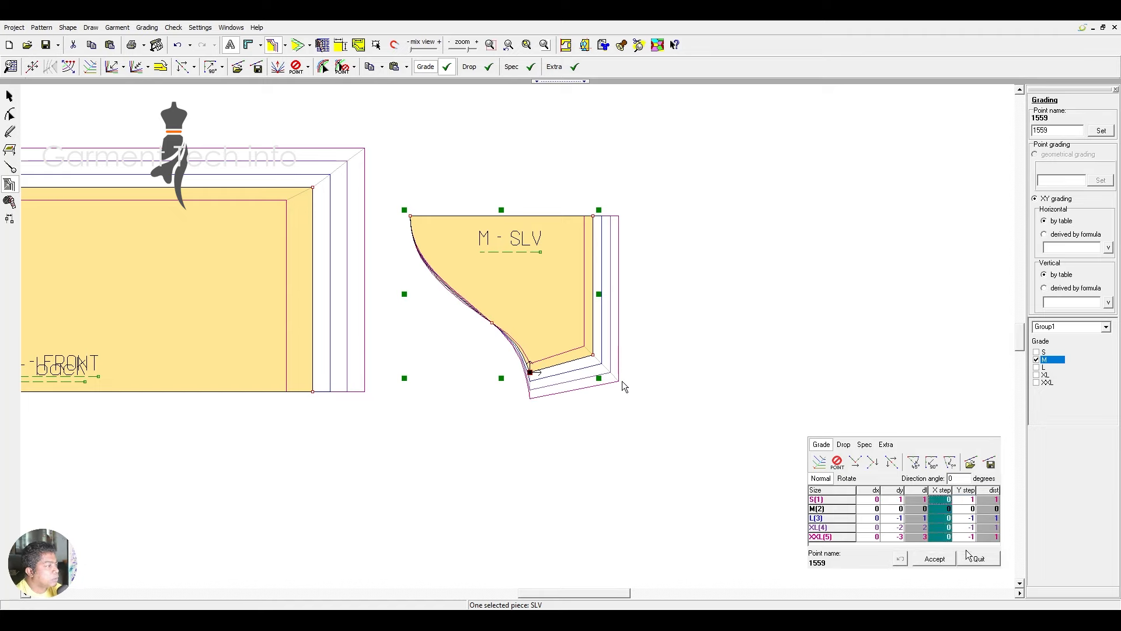
type("0,5")
key("Return")
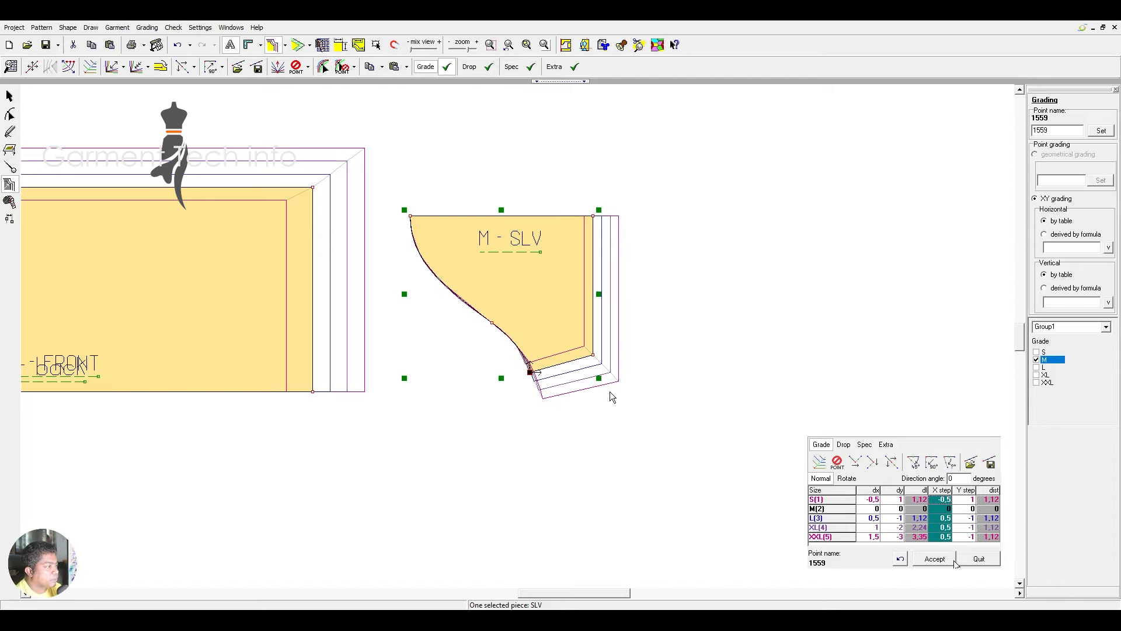
Step: Try a Y step of 1 cm for the larger sizes on the sleeve's hem corner at the underarm seam
scroll(517, 335, "up", 2)
scroll(534, 352, "down", 1)
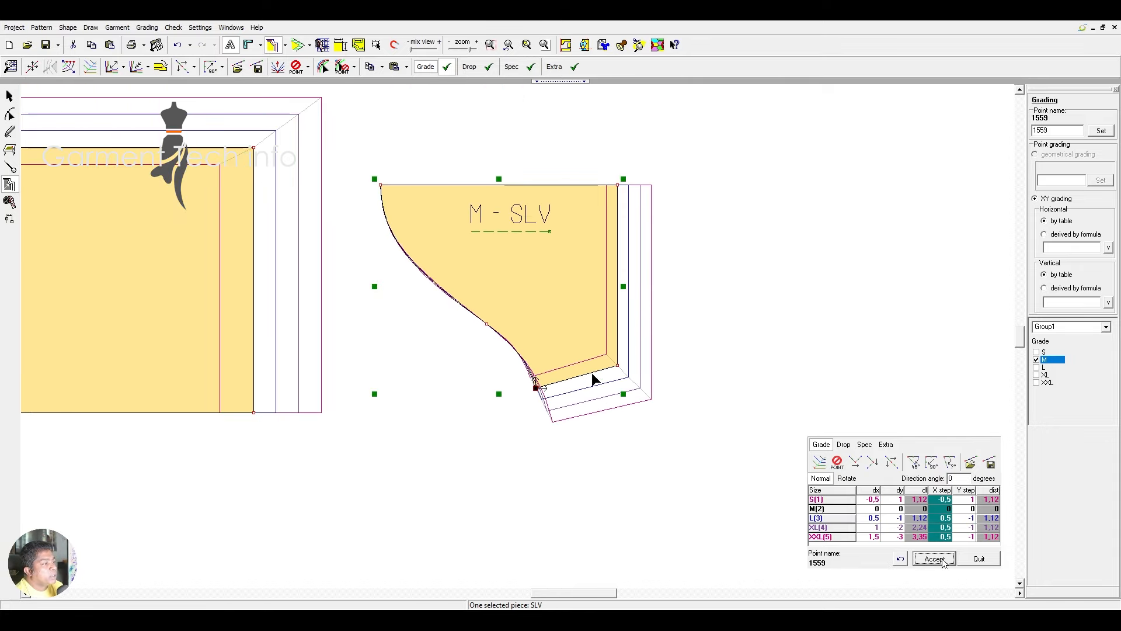
left_click_drag(587, 331, 648, 401)
left_click(965, 492)
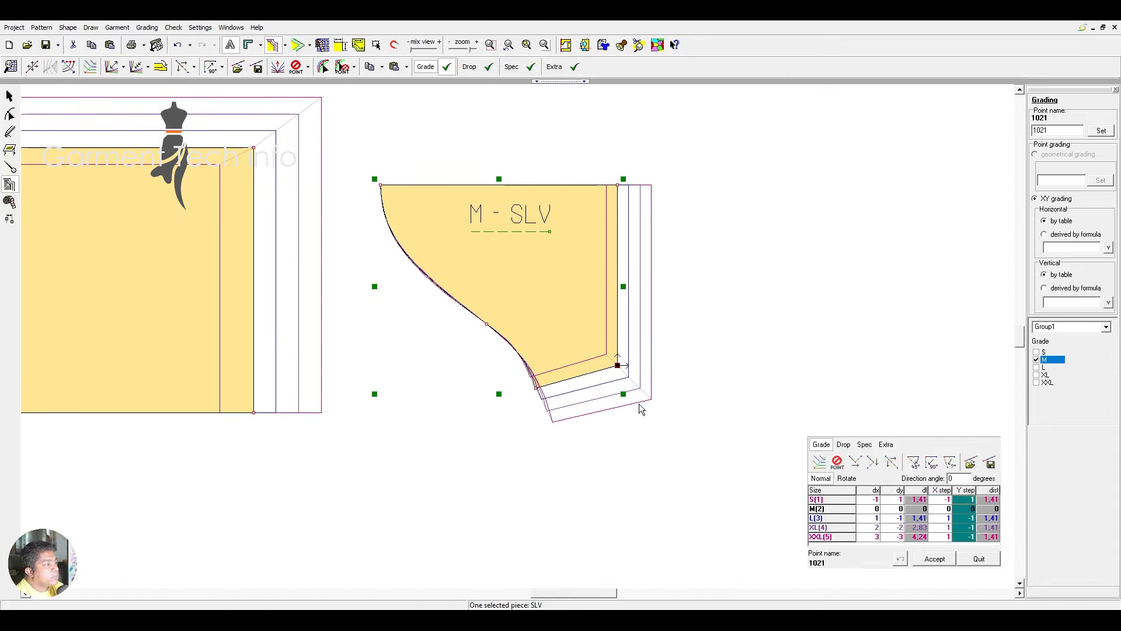
key("F4")
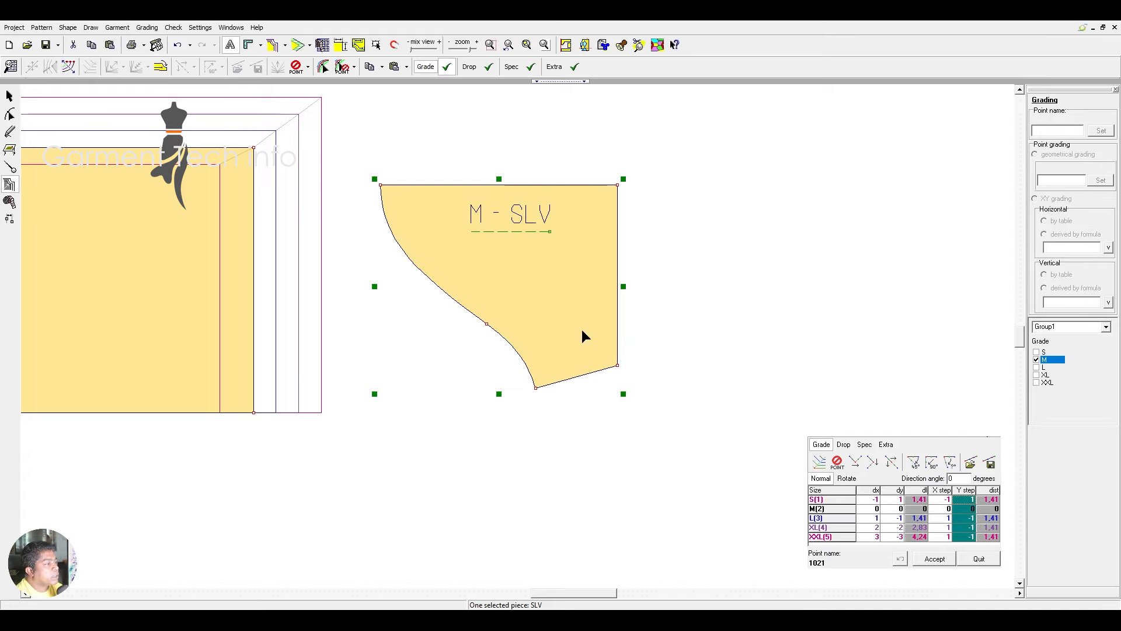
left_click_drag(584, 336, 636, 404)
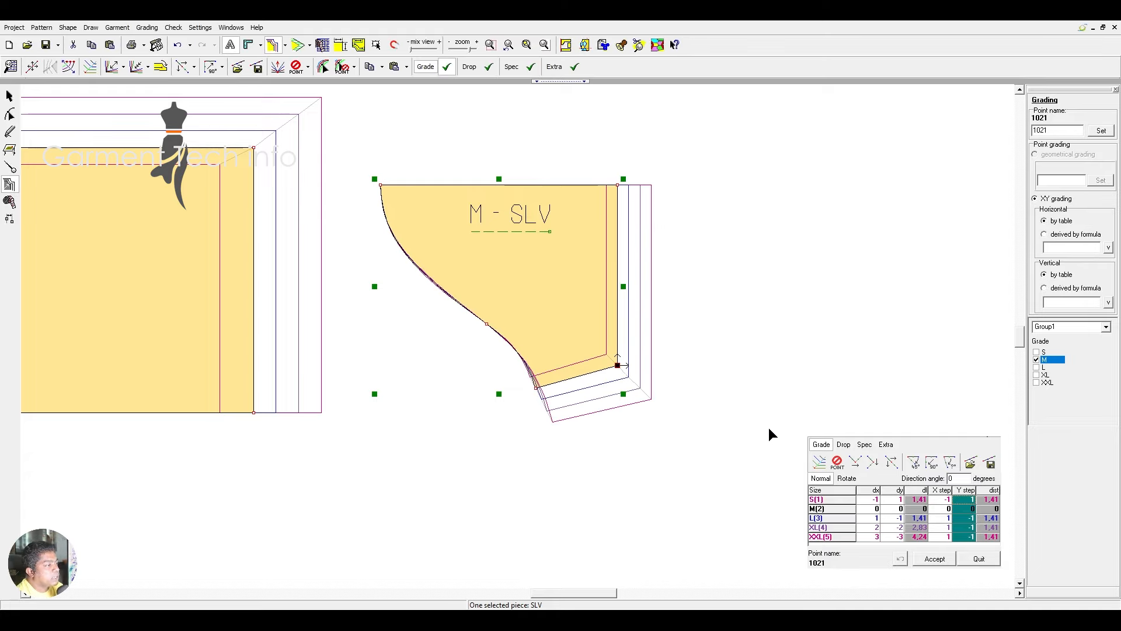
left_click_drag(964, 509, 974, 536)
type("1")
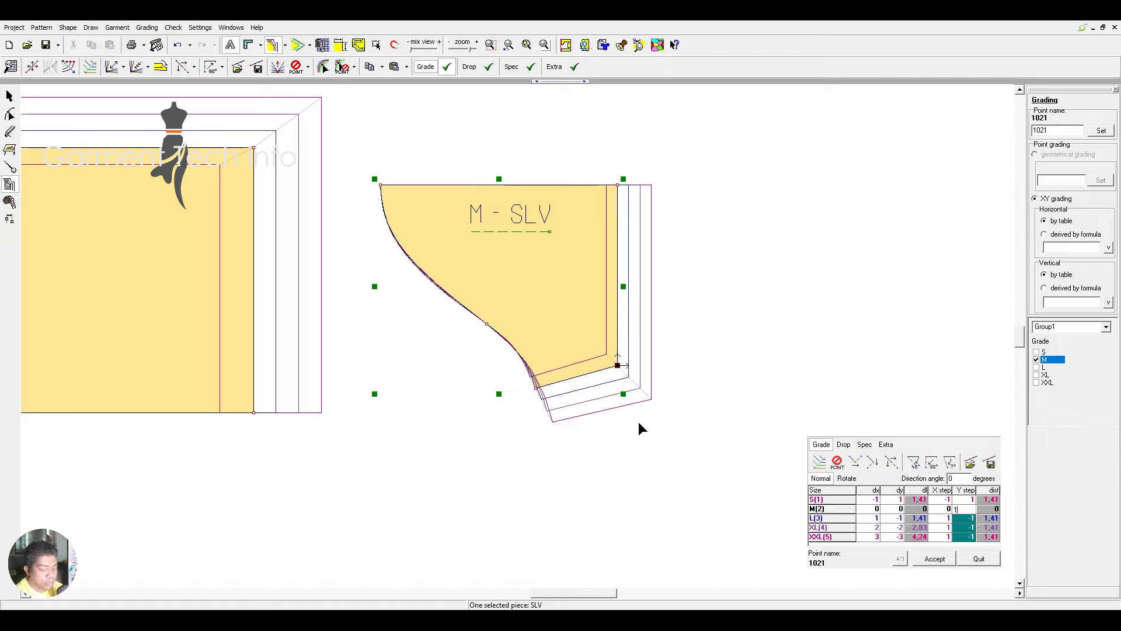
key("Return")
Step: Set the Y step of the sleeve's underarm-side hem corner back to -1 cm per size
left_click(973, 497)
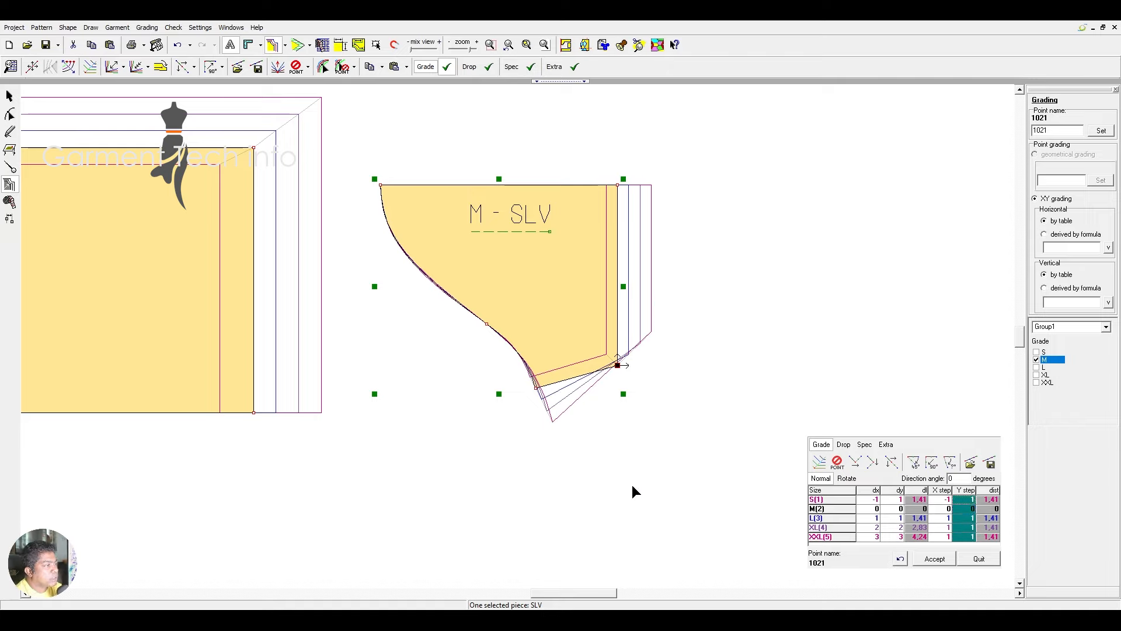
type("-1")
key("Return")
left_click_drag(964, 502, 966, 537)
type("-")
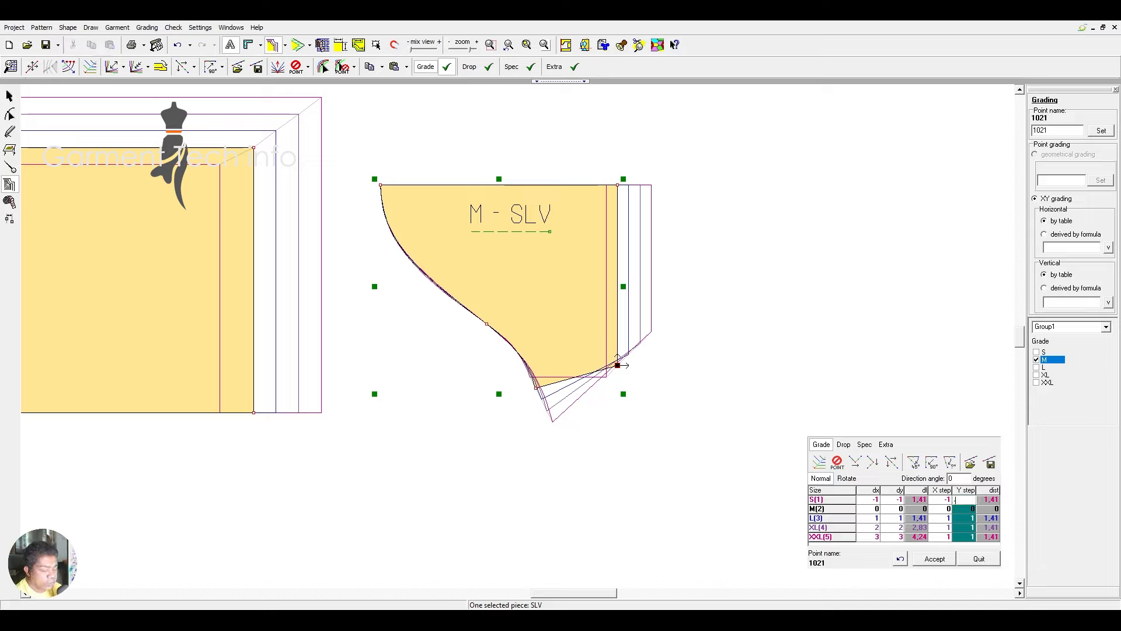
key("Return")
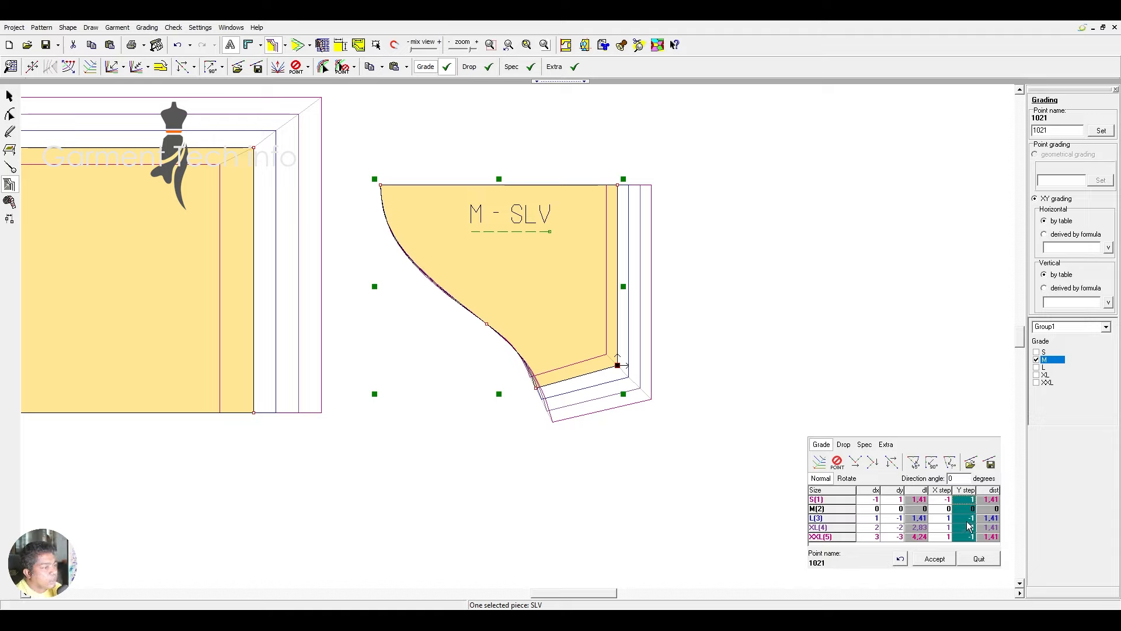
Step: Enter a Y step of 1 cm for the sleeve's underarm-side hem corner, flip the grading vertically and accept it
type("1")
key("Return")
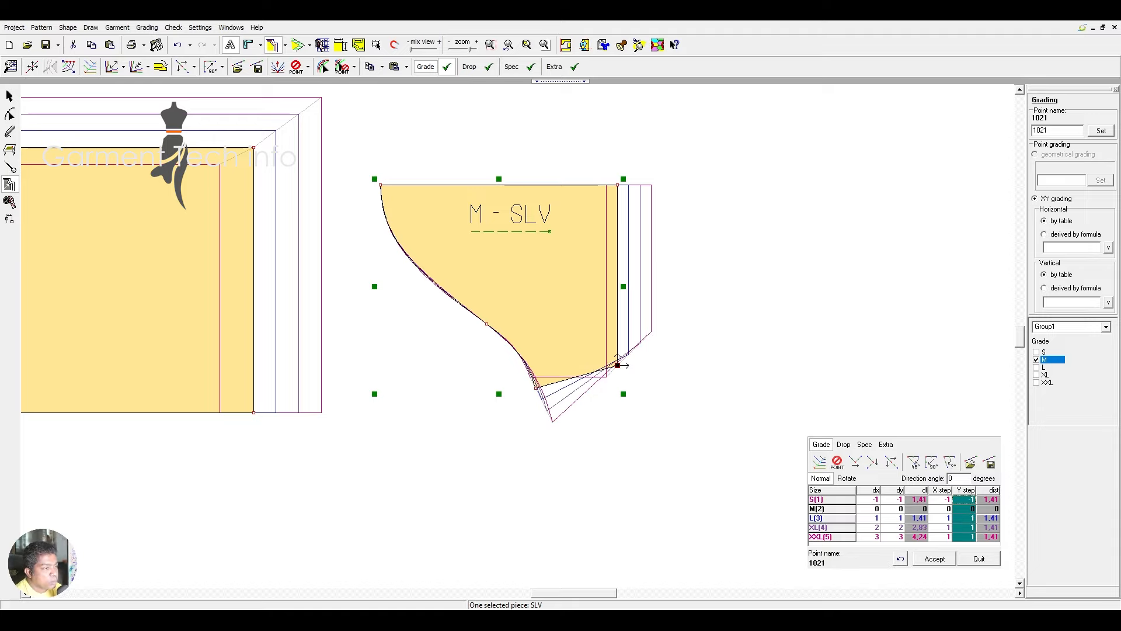
left_click(874, 463)
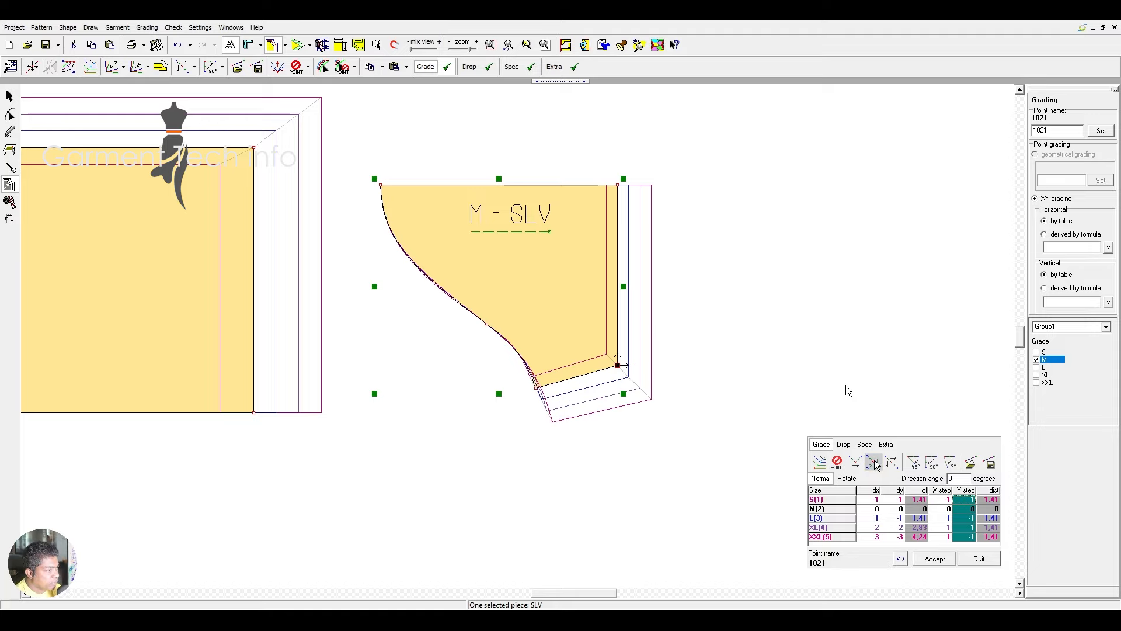
left_click(936, 560)
scroll(584, 362, "down", 9)
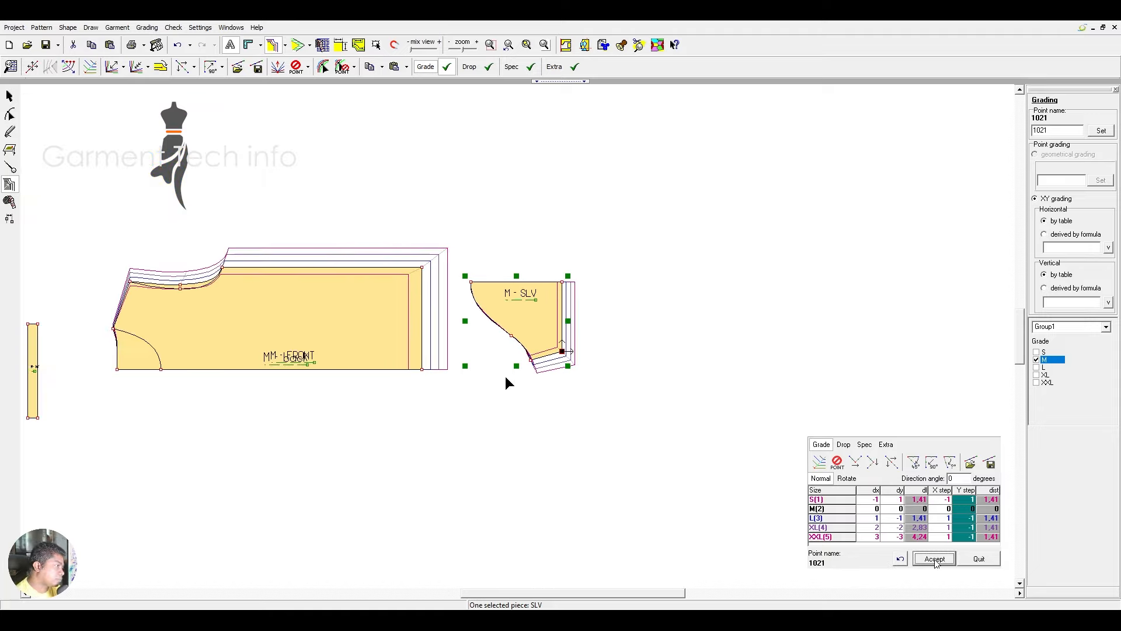
scroll(506, 377, "up", 3)
scroll(536, 304, "down", 1)
Step: Separate the overlapping front and back pieces, and move the neckband closer to them
left_click(10, 96)
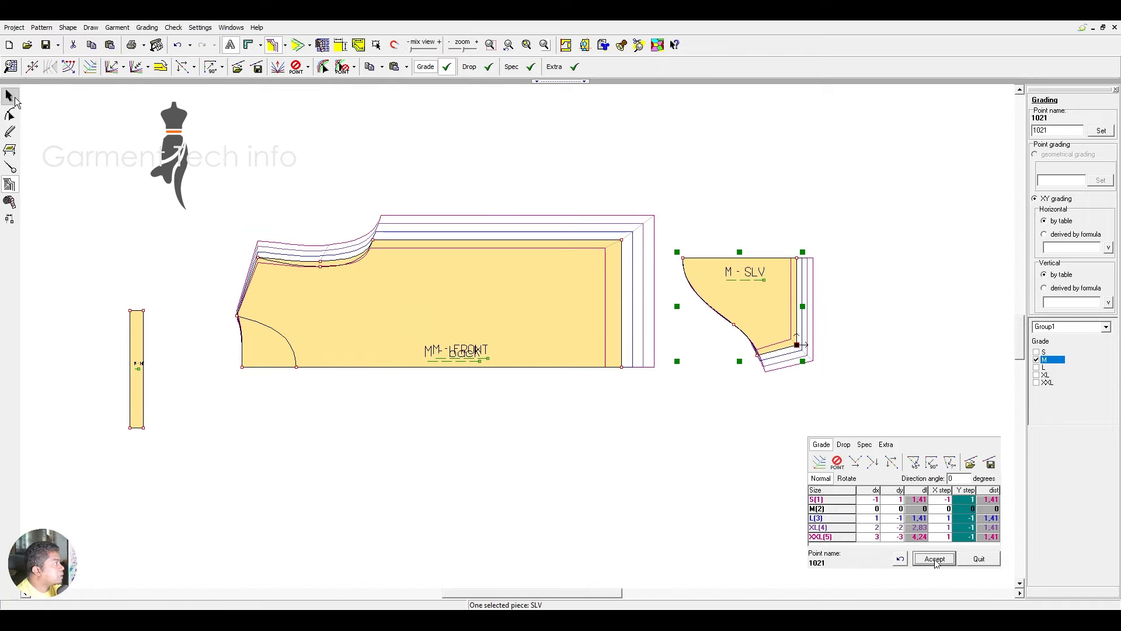
left_click_drag(444, 363, 466, 480)
left_click_drag(490, 229, 465, 286)
left_click(779, 306)
left_click_drag(140, 327, 181, 303)
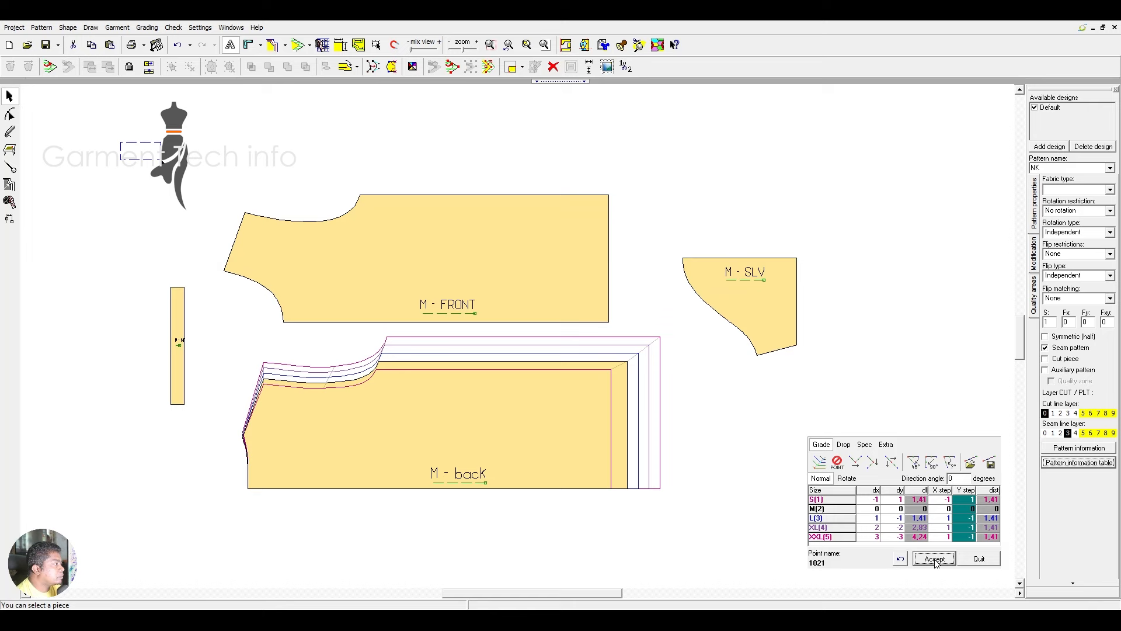
Step: Show and hide the graded sizes on all four half pieces to check them, and close the grading table
key("ctrl+a")
left_click(276, 46)
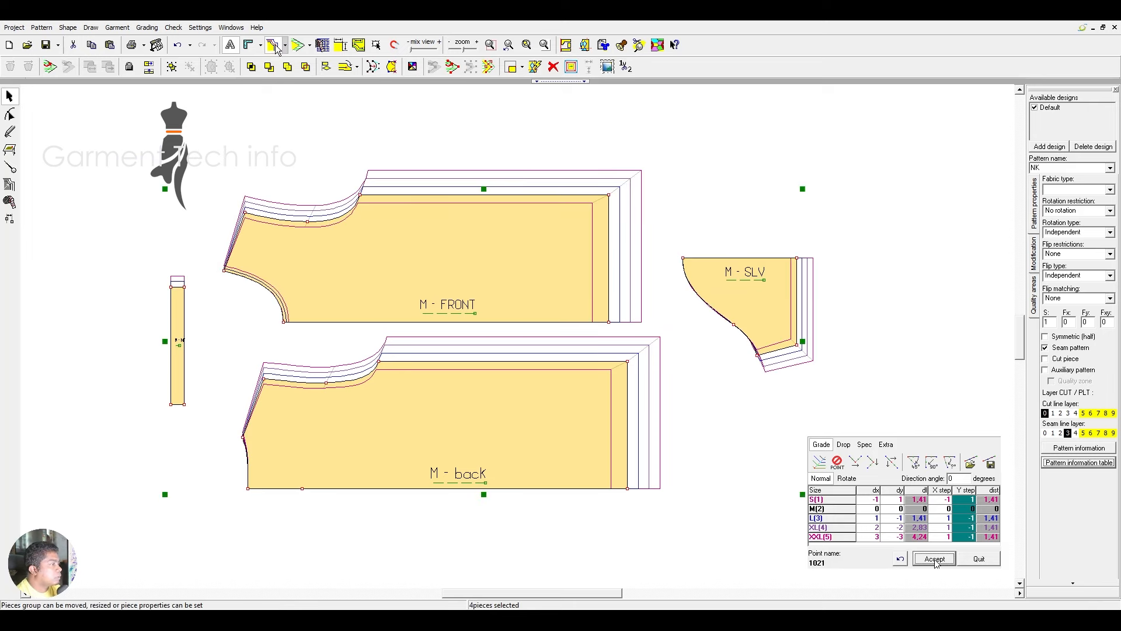
left_click(275, 46)
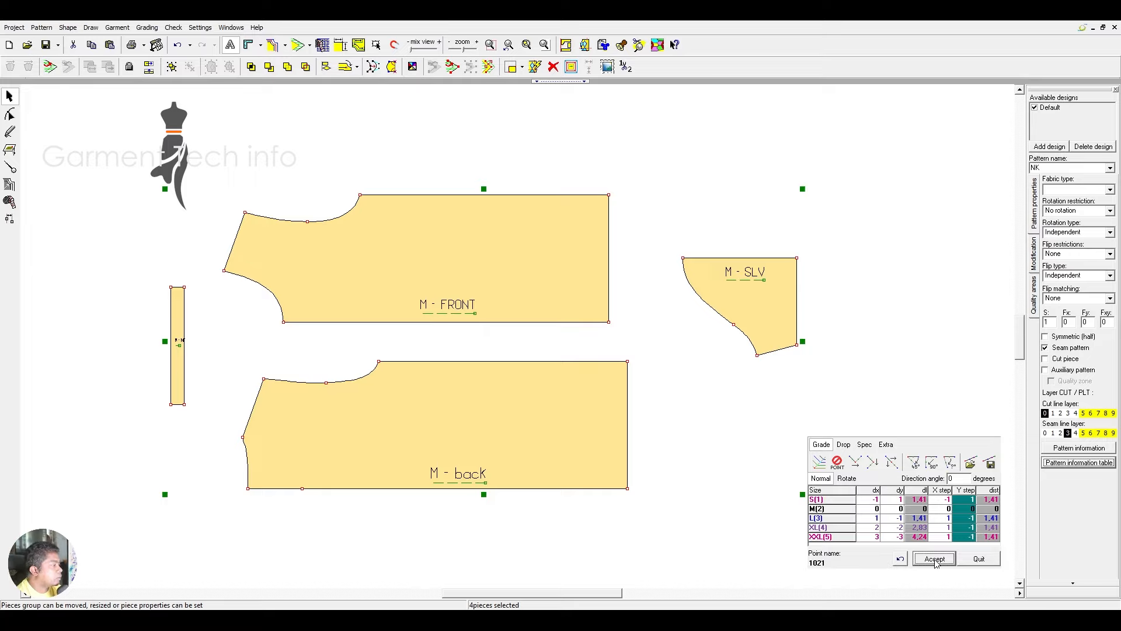
left_click(934, 559)
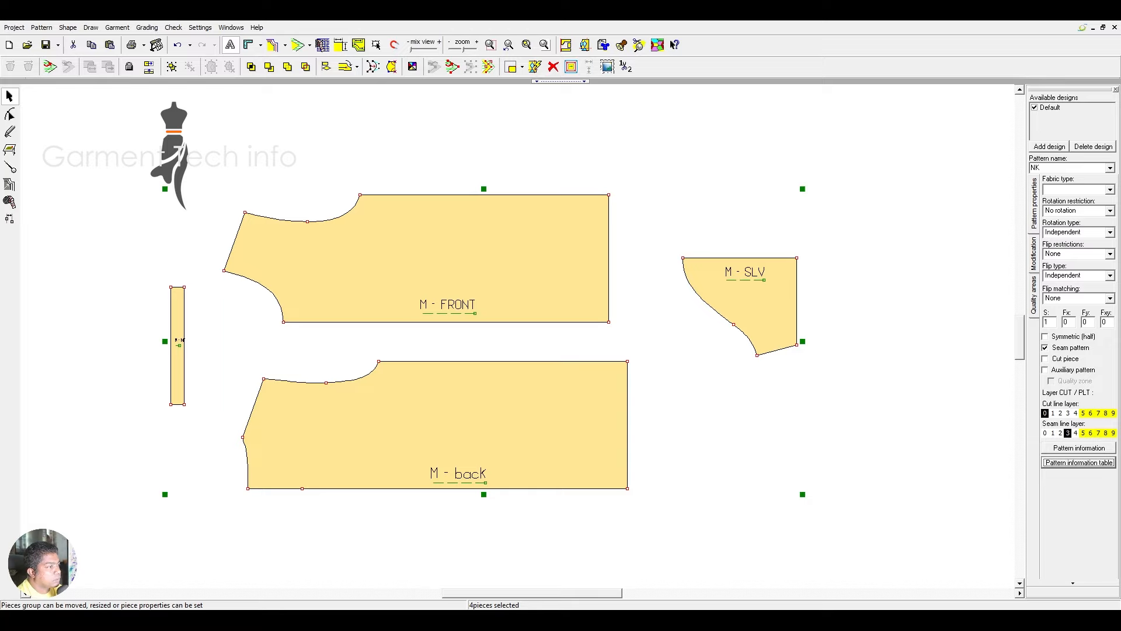
left_click(748, 441)
scroll(747, 441, "down", 2)
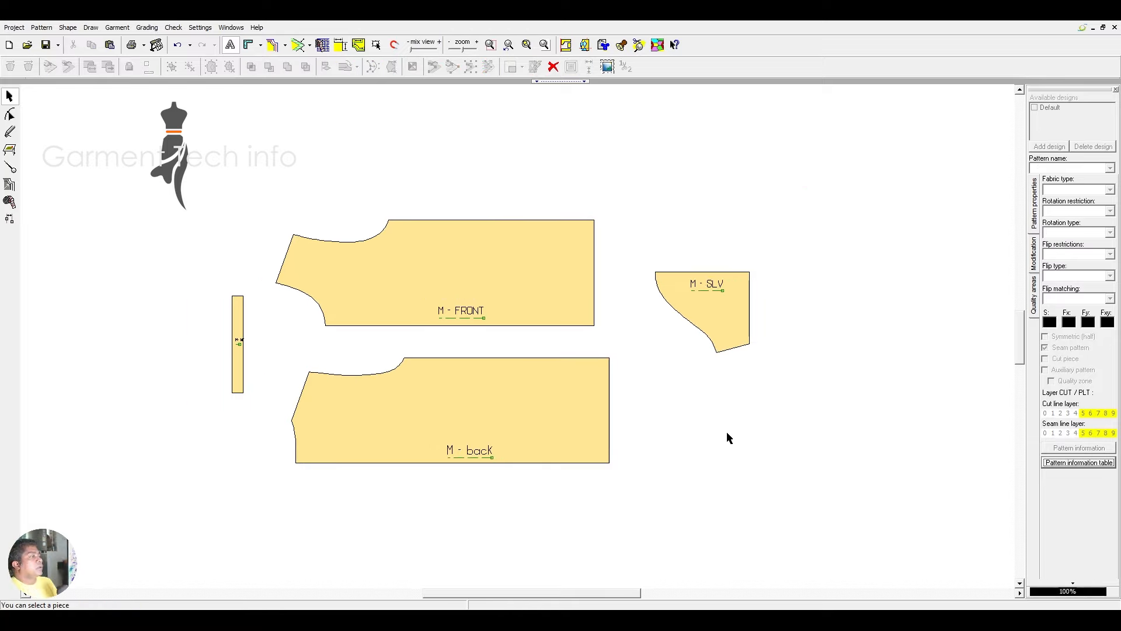
Step: Shift the front and back half pieces slightly toward the sleeve, keeping the back below the front
left_click_drag(463, 291, 481, 272)
left_click(486, 387)
left_click_drag(486, 386, 496, 370)
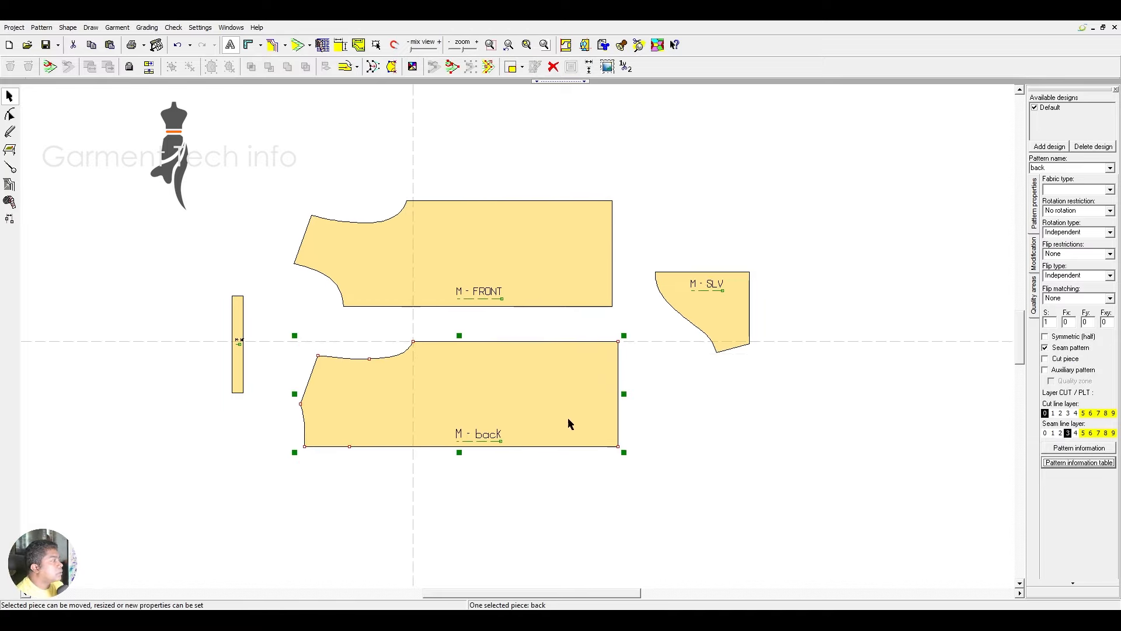
Step: Define symmetry axes along the centre front edge and the centre back edge
left_click(10, 167)
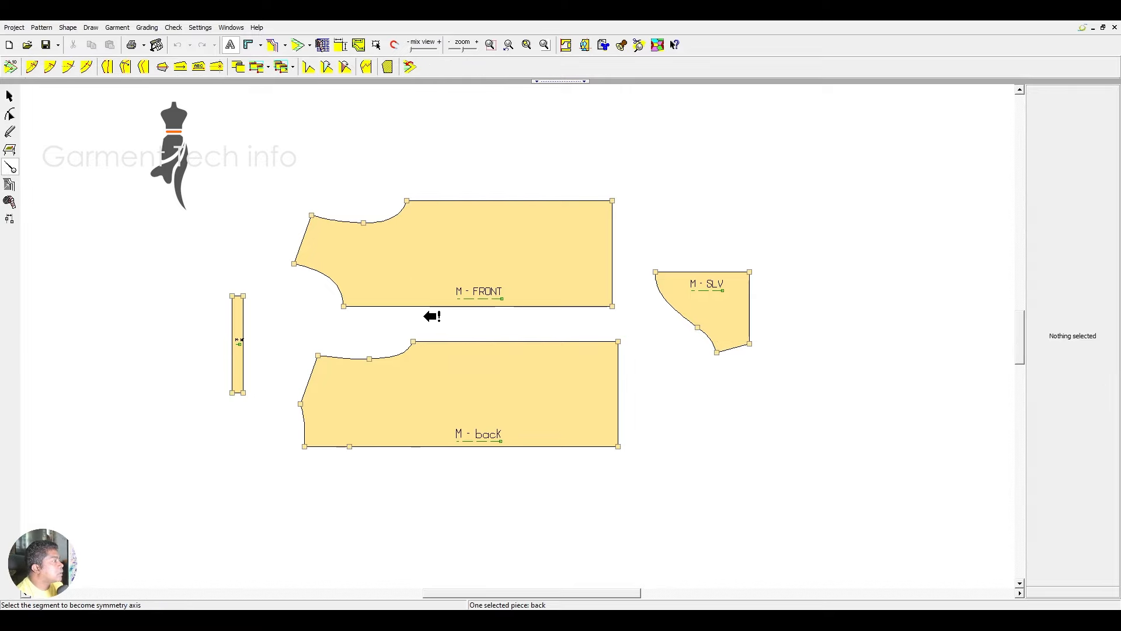
left_click(419, 308)
left_click(163, 68)
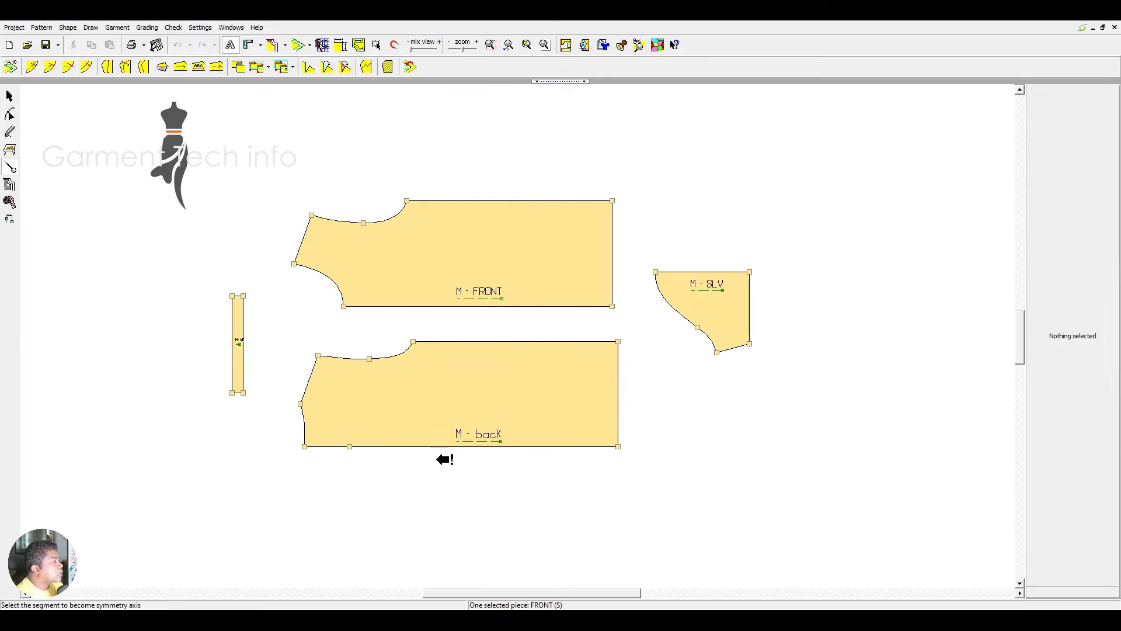
left_click(437, 446)
Step: Define symmetry axes on the neckband's lower short end and the sleeve's straight centre edge
left_click(162, 68)
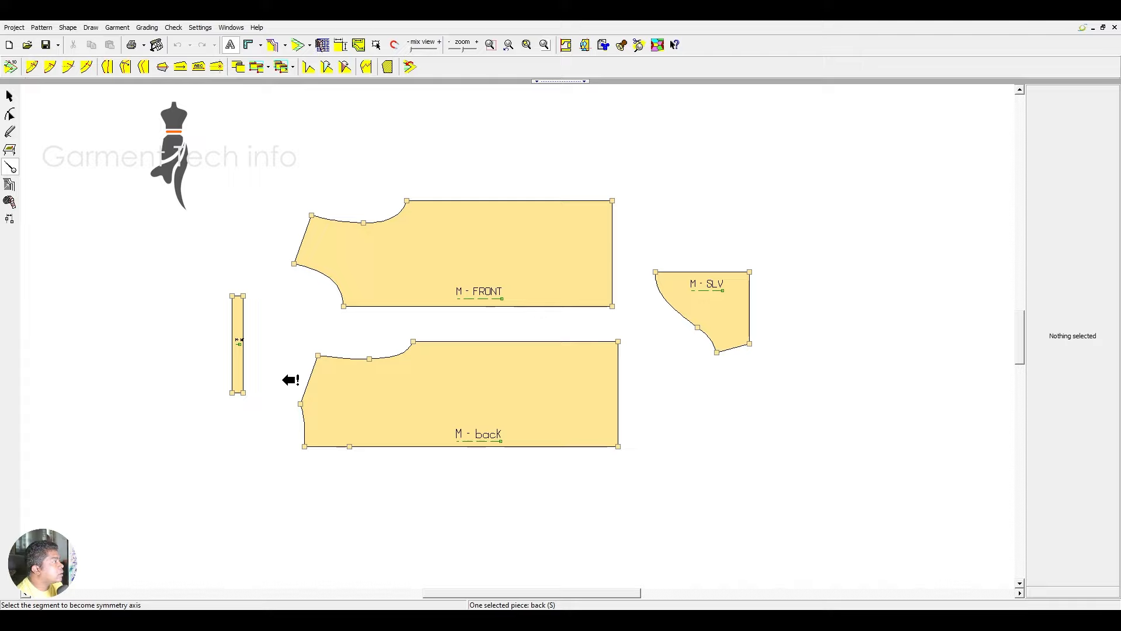
left_click(241, 393)
left_click(162, 68)
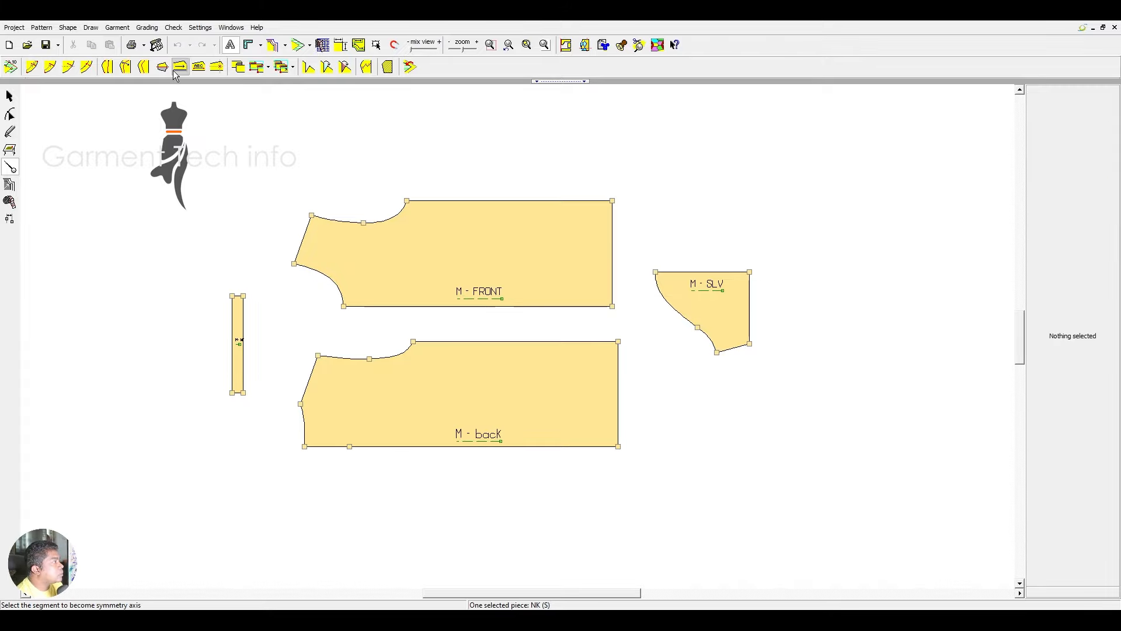
left_click(708, 272)
Step: Move the back closer to the front, and unfold all four half pieces about their symmetry axes
left_click(10, 95)
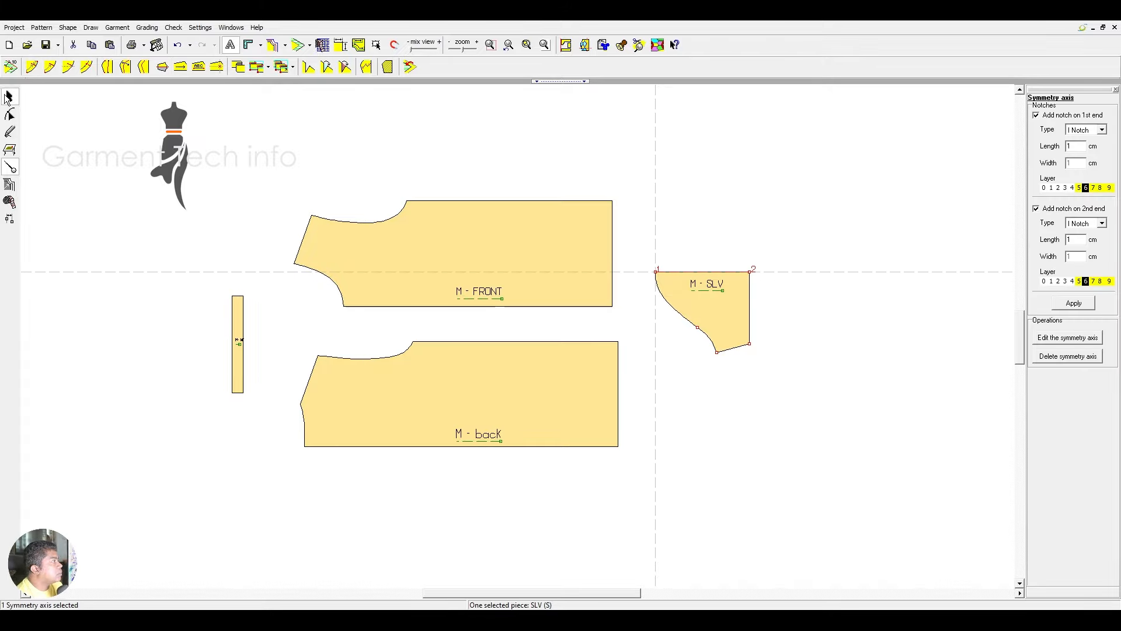
left_click_drag(473, 407, 472, 392)
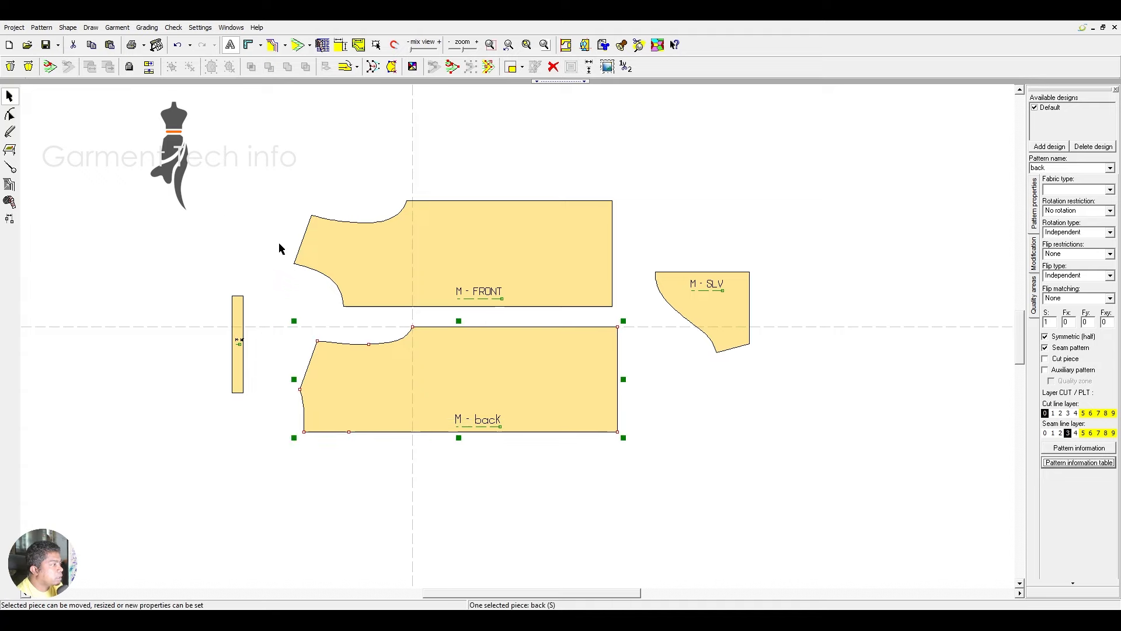
left_click_drag(167, 156, 951, 503)
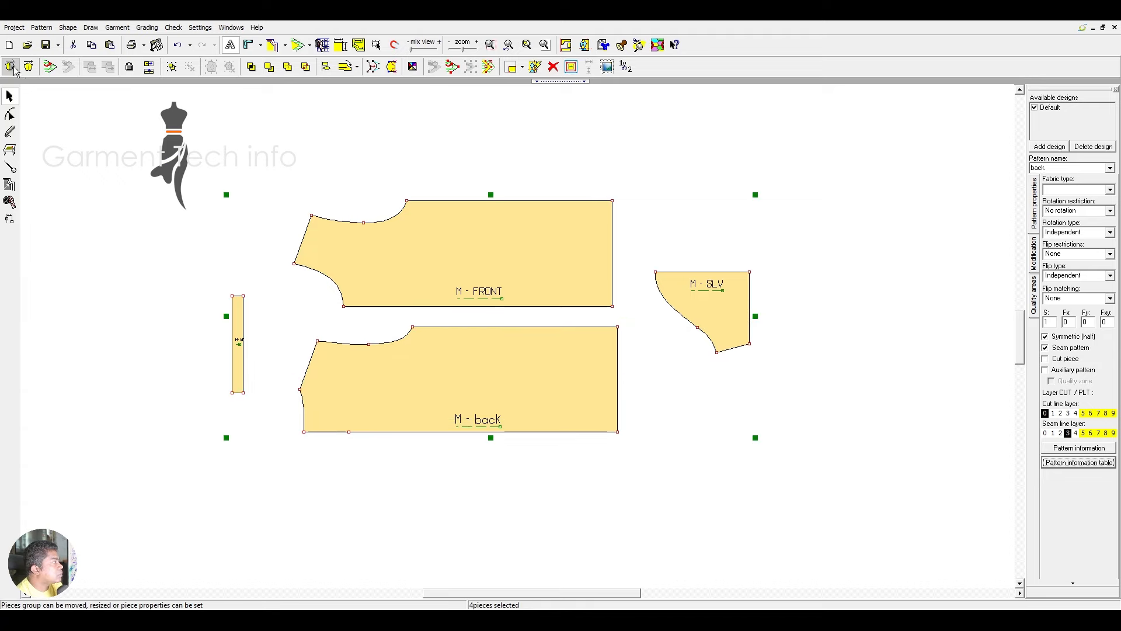
left_click(12, 64)
left_click(12, 65)
left_click(12, 66)
left_click(11, 66)
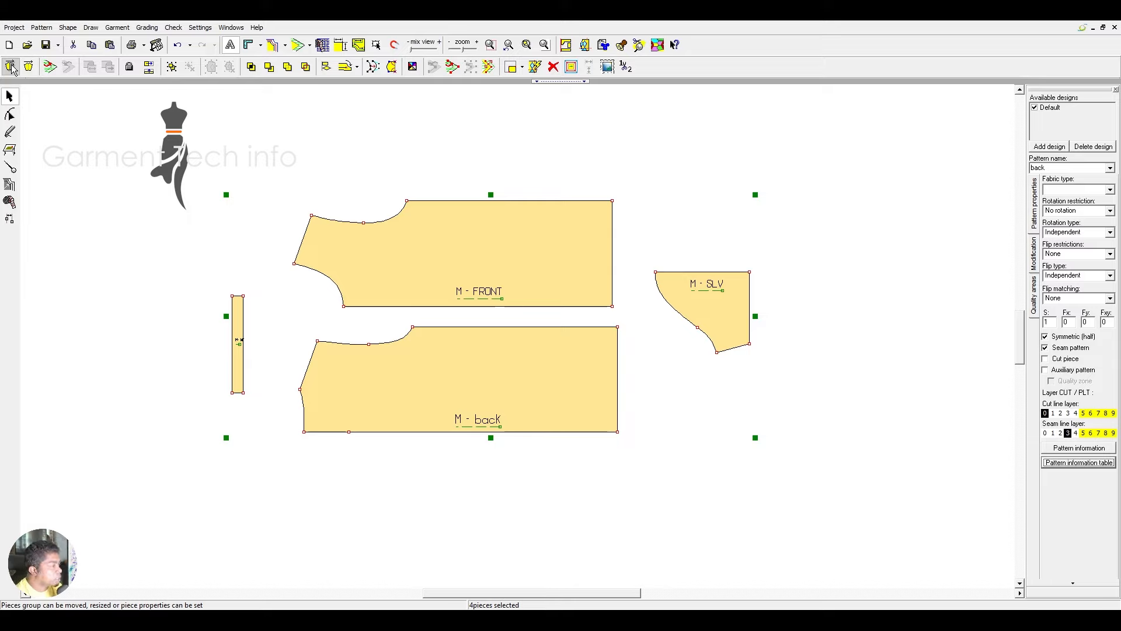
left_click(11, 67)
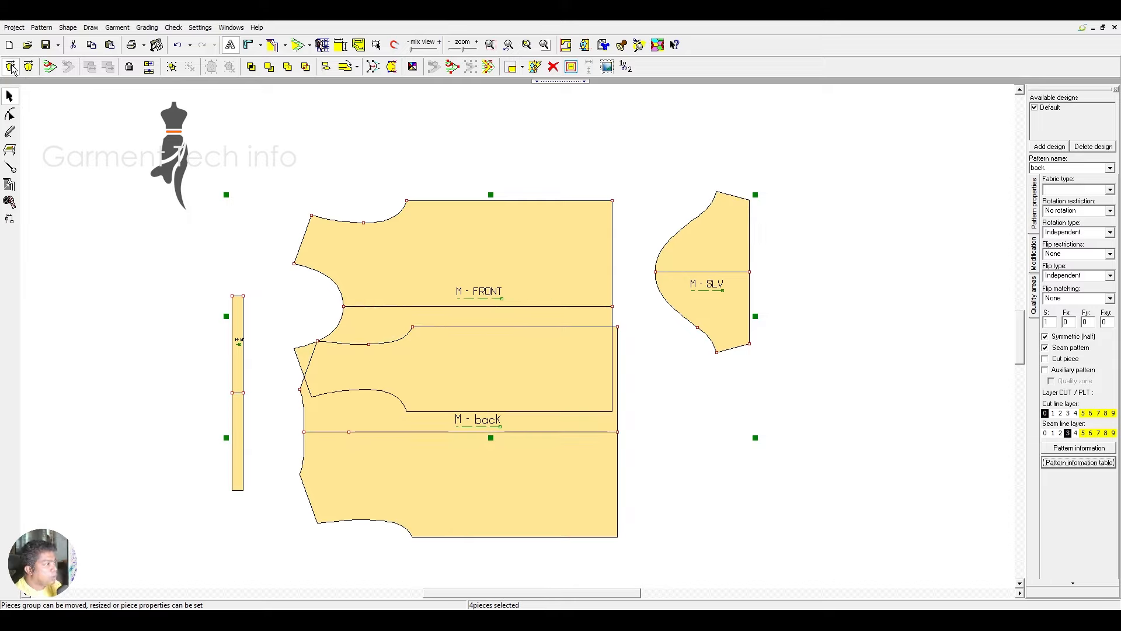
left_click(12, 67)
left_click(11, 67)
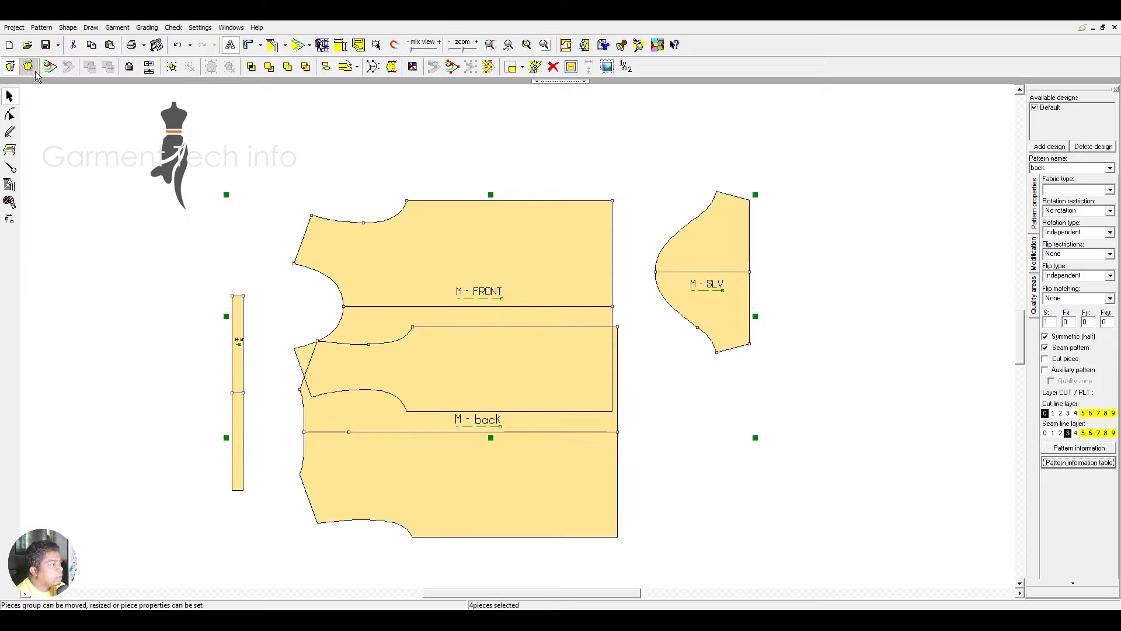
Step: Move the unfolded back, front, sleeve and neckband off the half pieces
scroll(349, 281, "down", 1)
left_click_drag(501, 441, 859, 403)
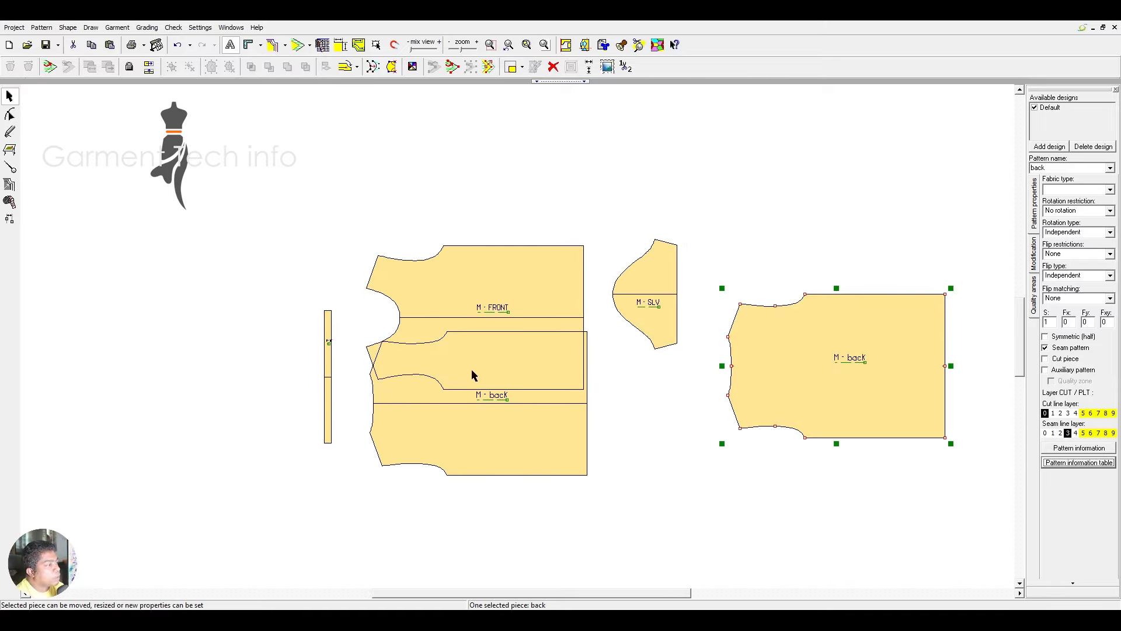
left_click_drag(480, 327, 844, 211)
left_click_drag(638, 328, 664, 445)
left_click_drag(645, 298, 632, 282)
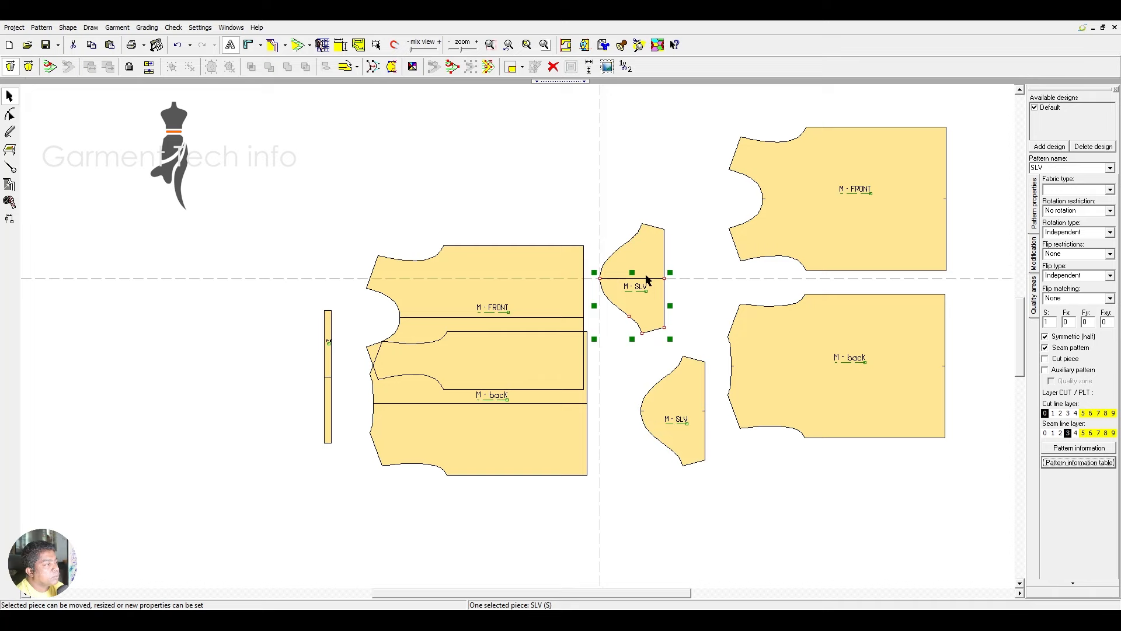
left_click_drag(330, 422, 719, 318)
Step: Select the four half pieces together and move them well away from the full pieces
left_click_drag(235, 135, 696, 528)
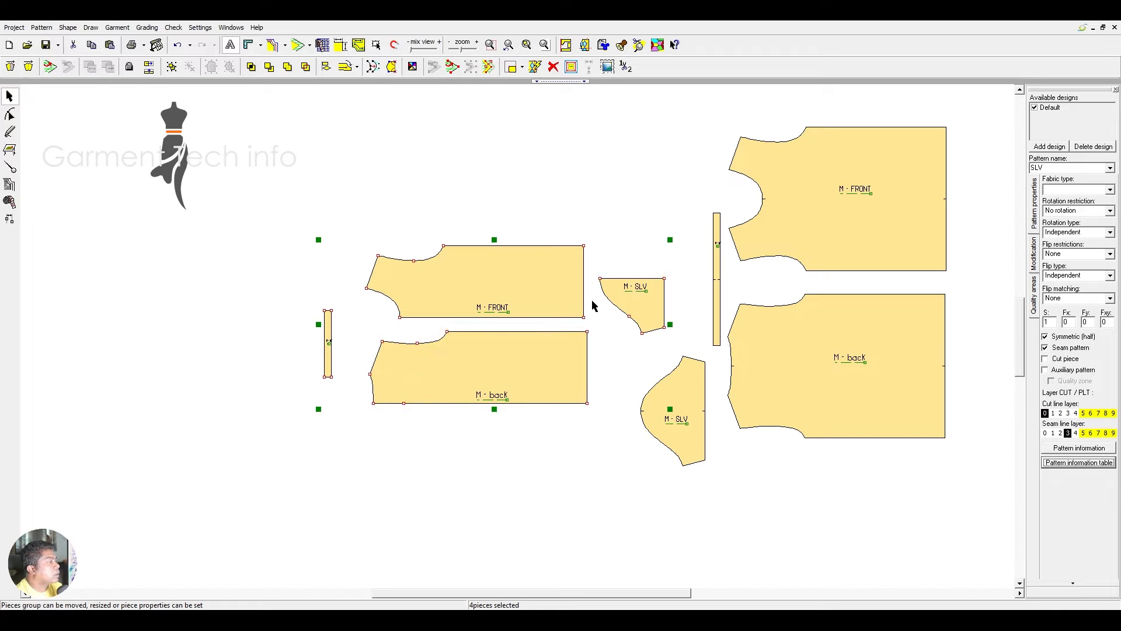
left_click_drag(621, 283, 225, 288)
scroll(941, 332, "up", 2)
scroll(513, 336, "down", 2)
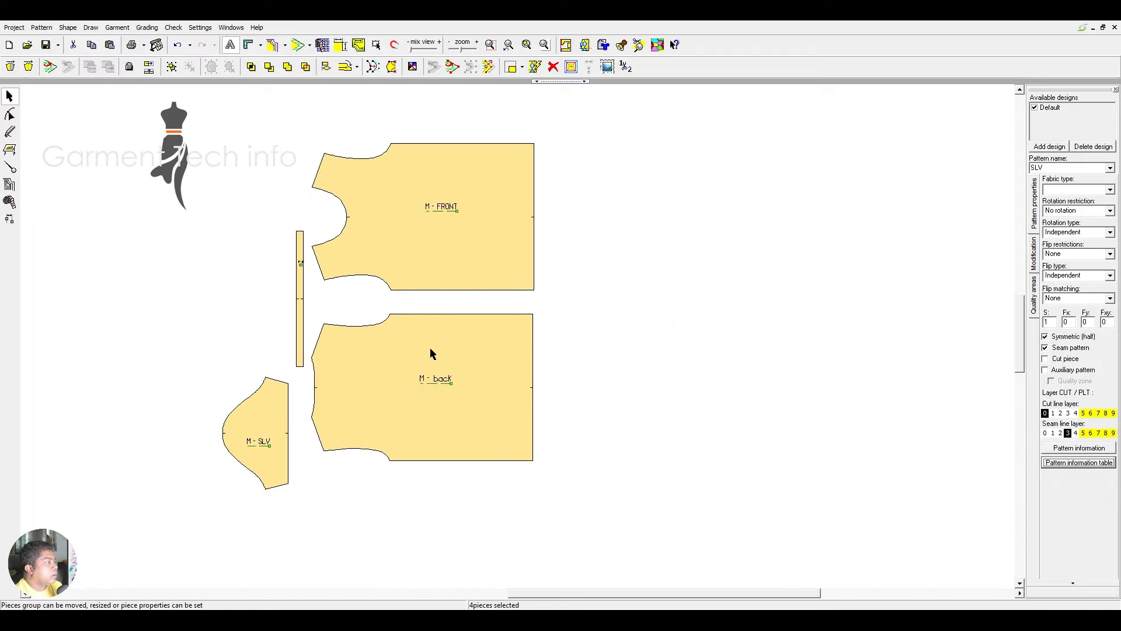
Step: Space out the full front and back, and line up the full neckband and sleeve beside them
scroll(432, 350, "up", 2)
left_click_drag(543, 411, 552, 452)
left_click_drag(548, 249, 554, 286)
left_click_drag(325, 303, 225, 281)
left_click_drag(288, 455, 285, 420)
key("Escape")
scroll(555, 315, "down", 1)
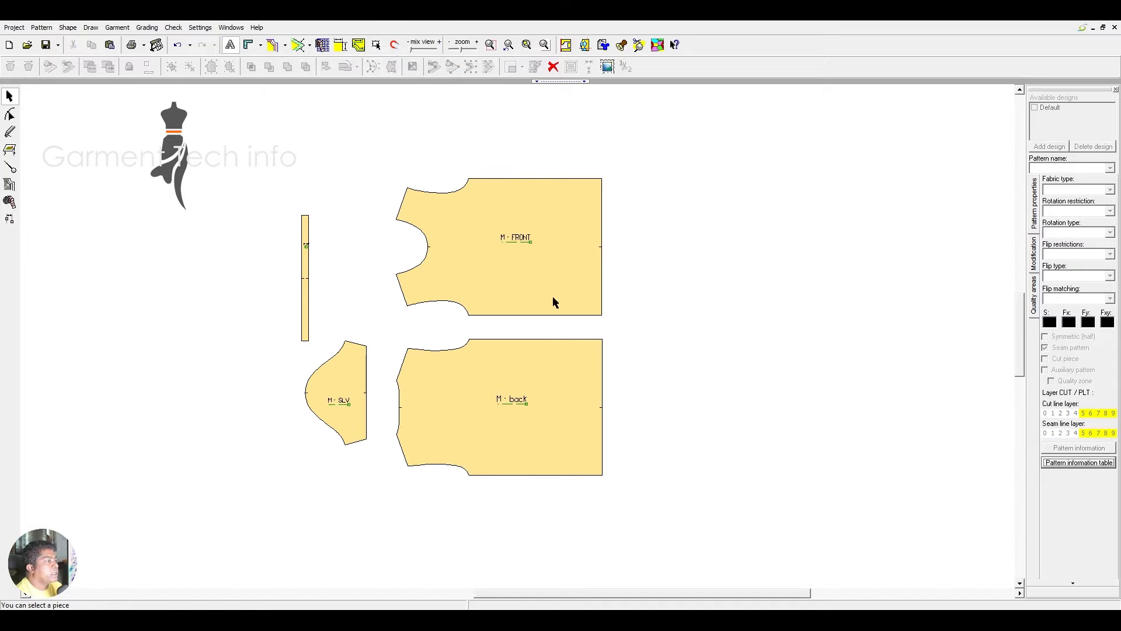
Step: Nudge the full front upward, and show and hide the graded sizes on all four full pieces
left_click(551, 288)
key("ctrl+a")
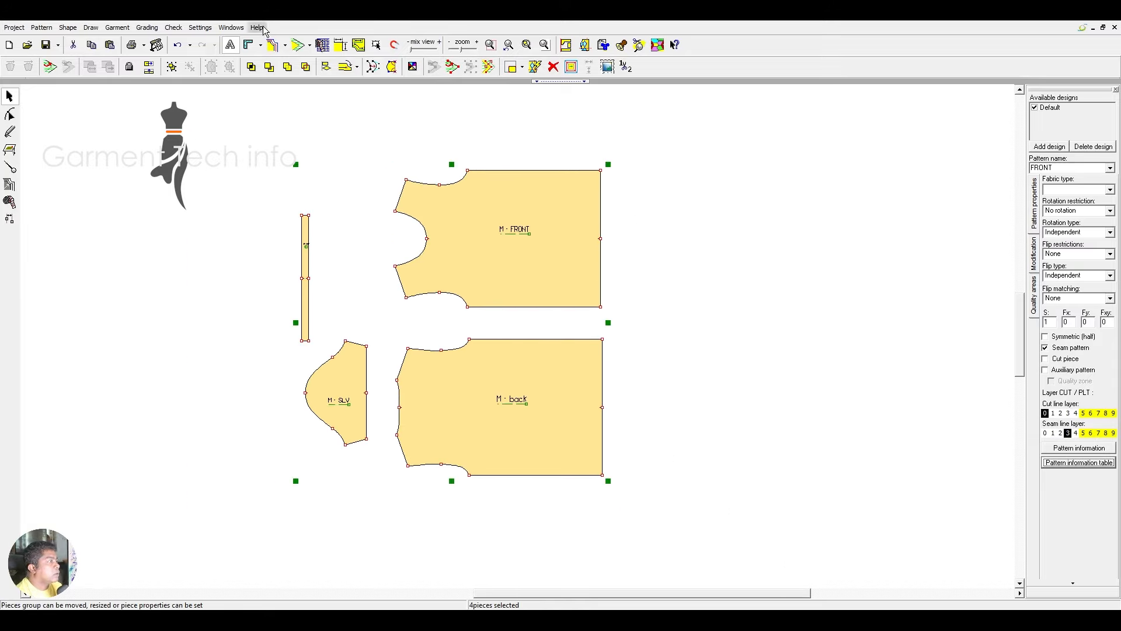
left_click(278, 46)
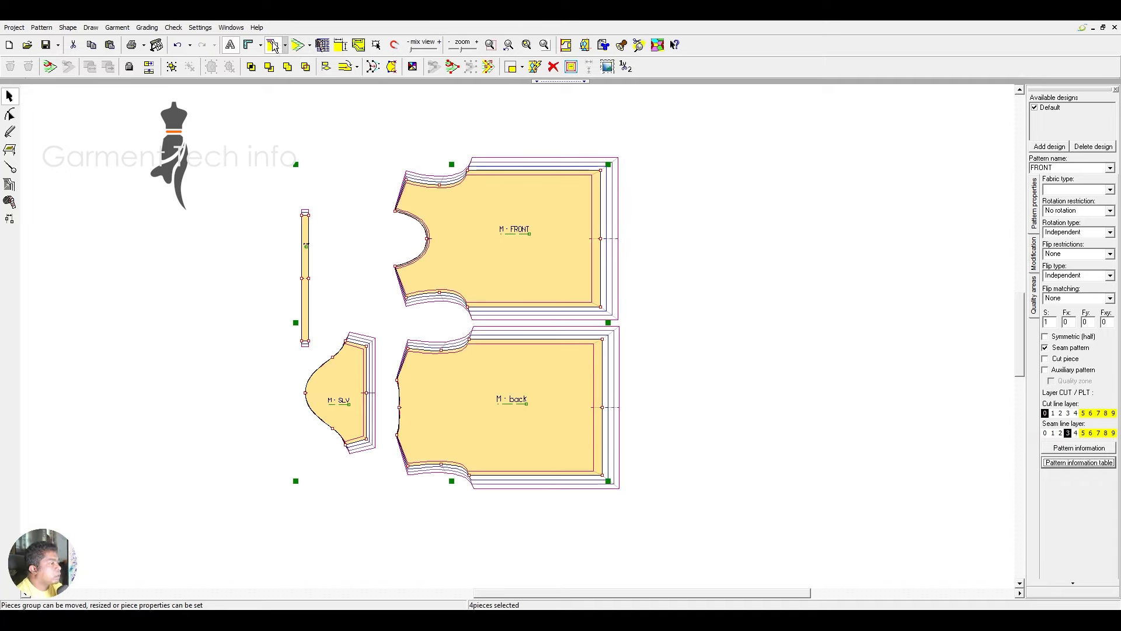
left_click(279, 47)
Step: Show and hide the seam allowances on all four full pieces to check them
left_click(297, 47)
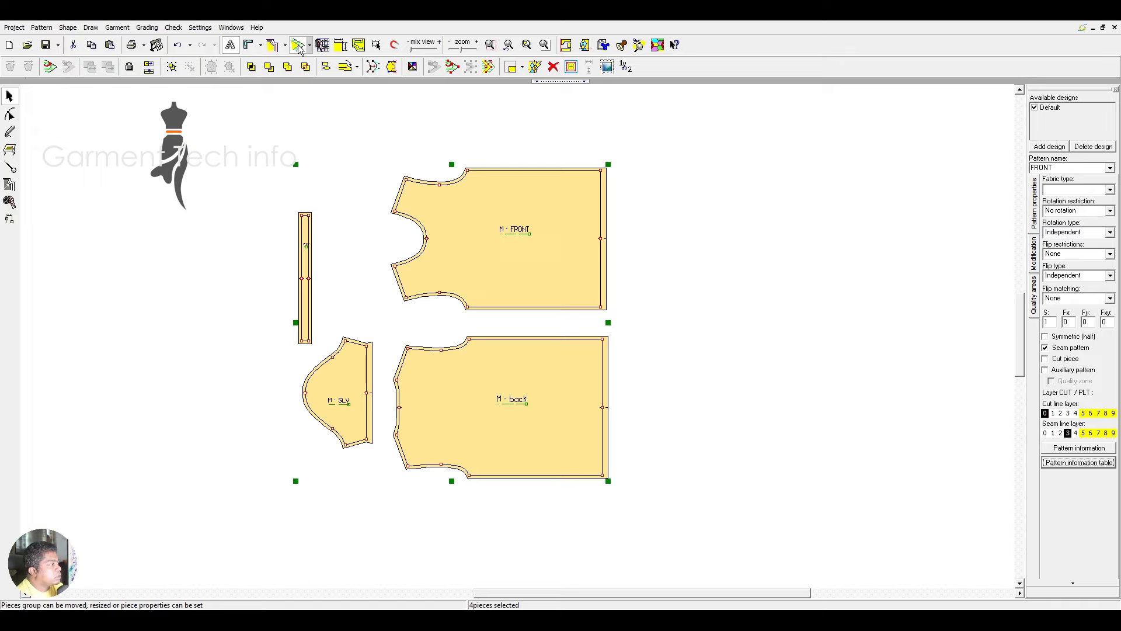
left_click(299, 48)
left_click(763, 348)
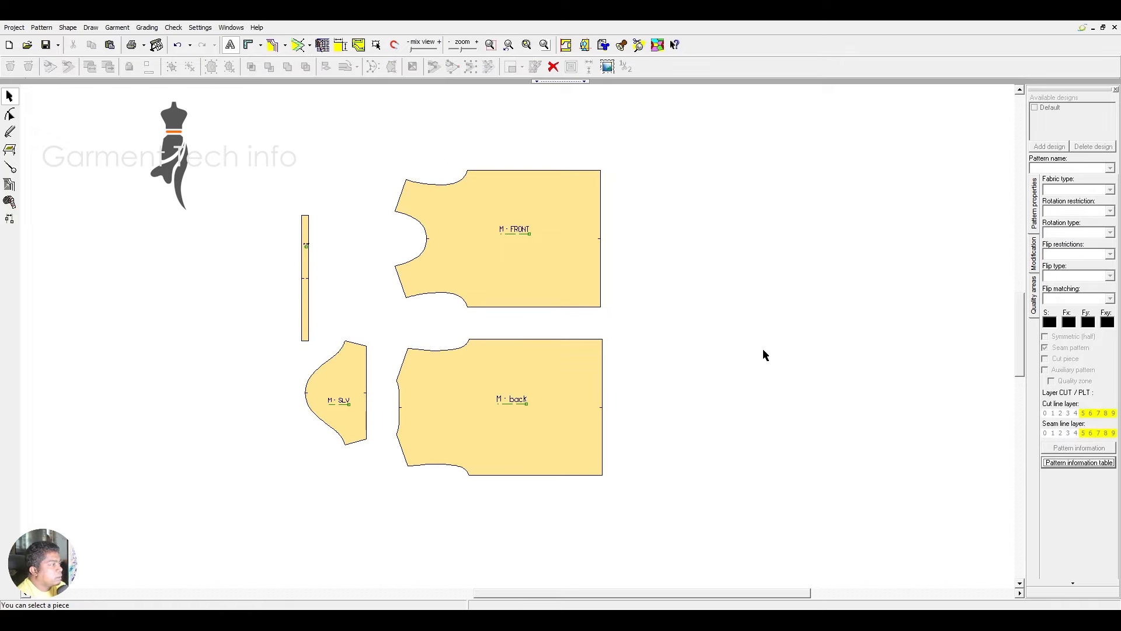
Step: Display the seam allowances together with the graded sizes on all four full pieces
left_click(529, 280)
left_click_drag(196, 146, 833, 571)
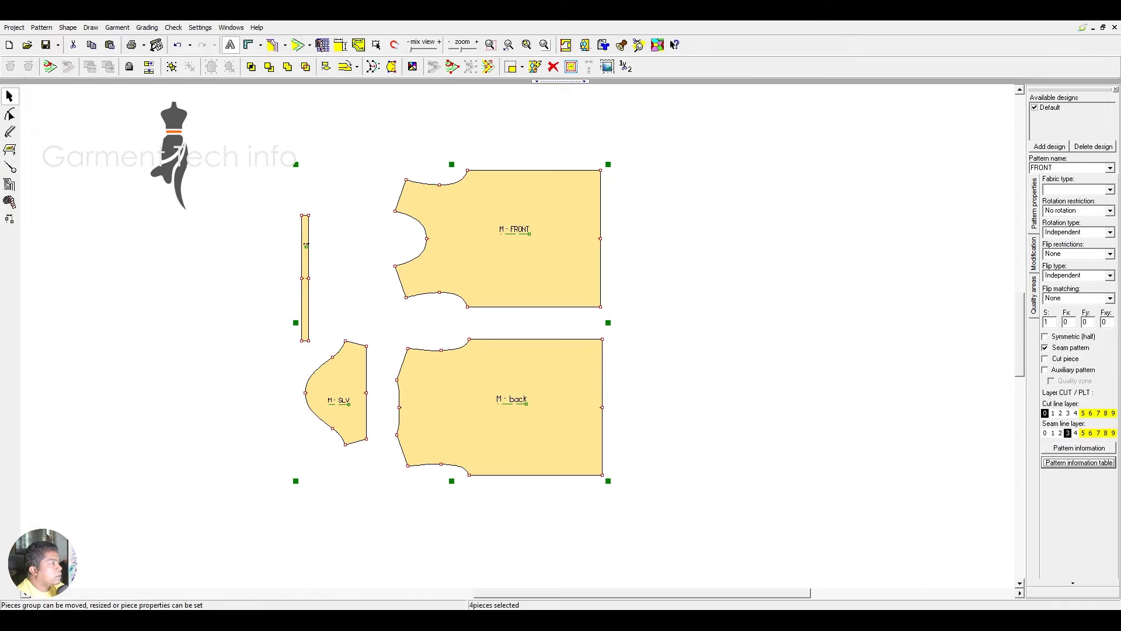
left_click(308, 47)
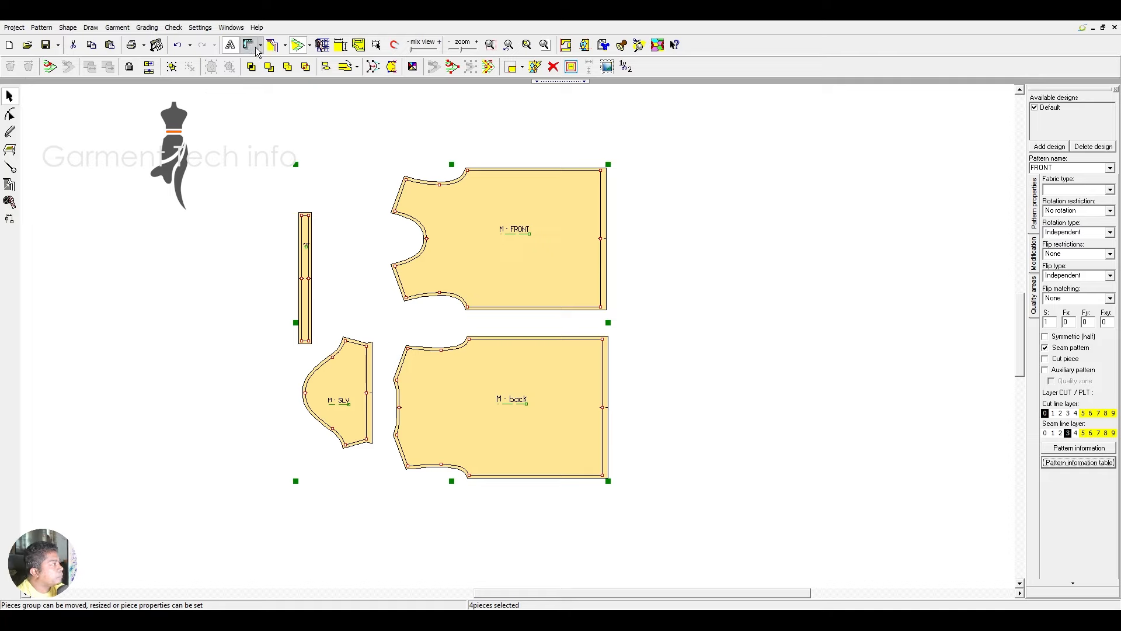
left_click(275, 48)
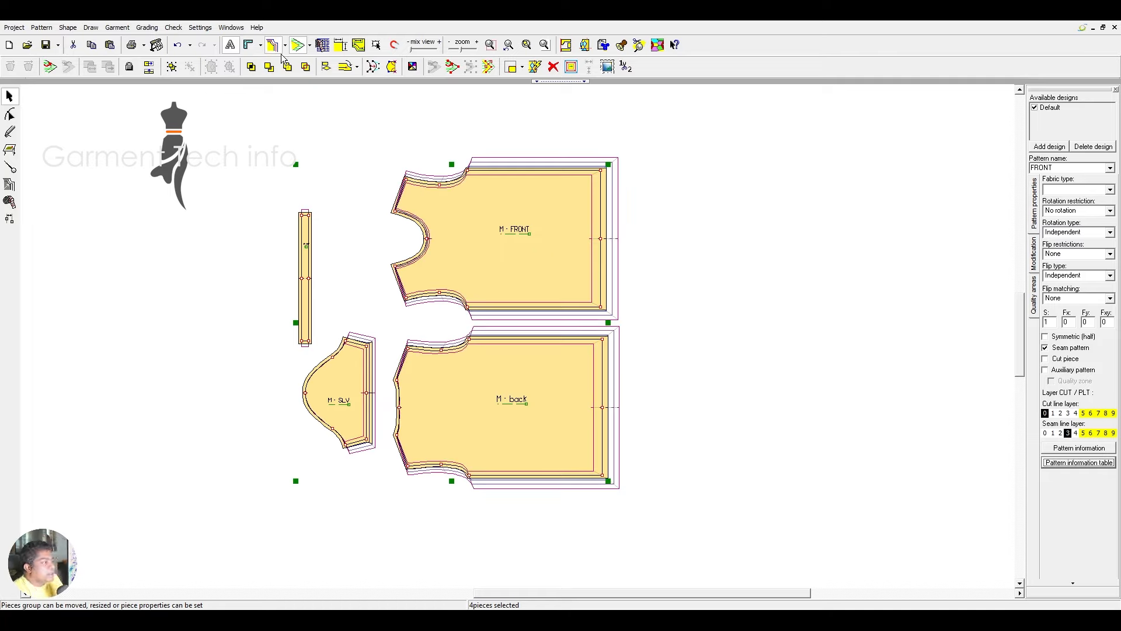